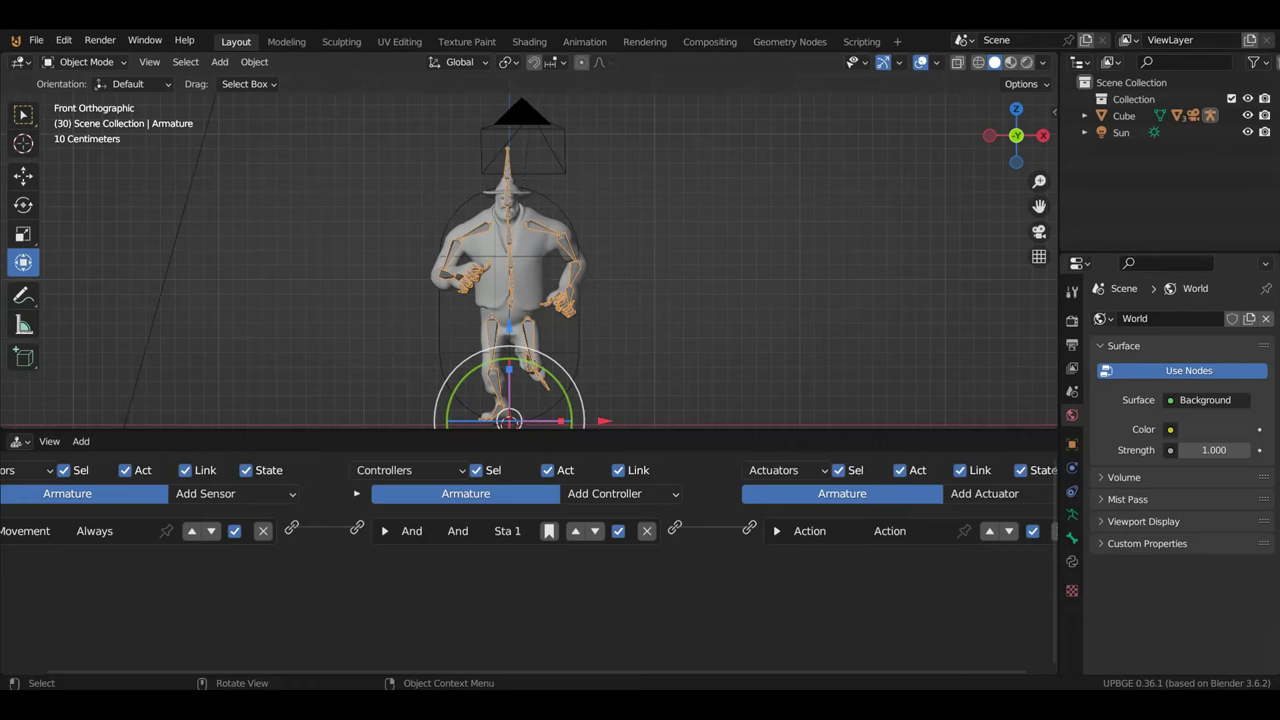
# - Select the Cube and play-test its W, S, A, D and mouse controls in-game
pyautogui.scroll(-2, 772, 239)
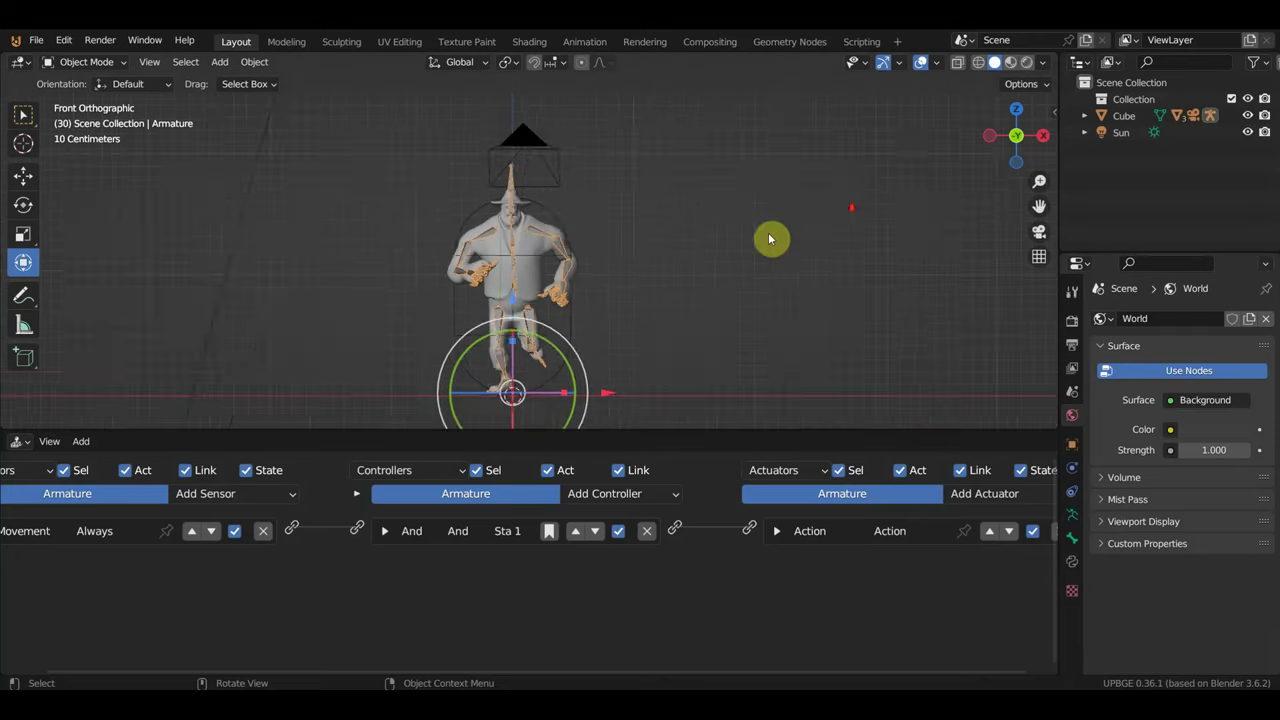
pyautogui.click(551, 224)
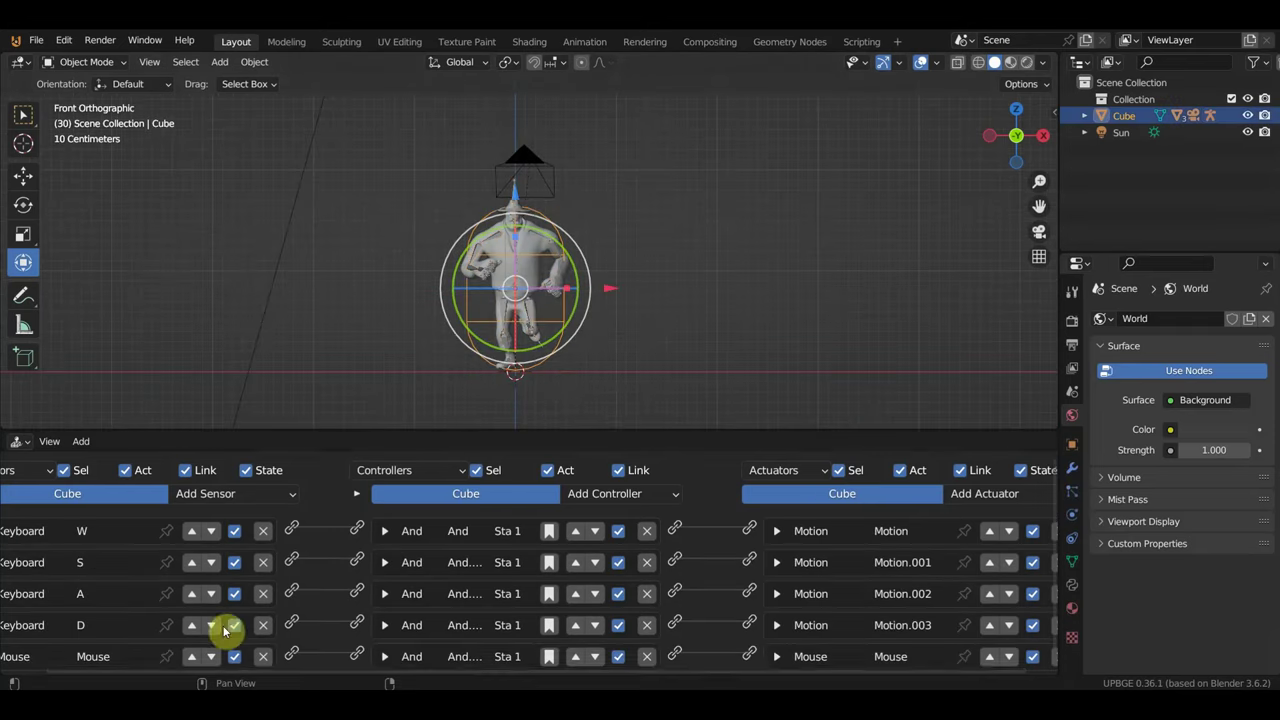
pyautogui.scroll(-2, 230, 620)
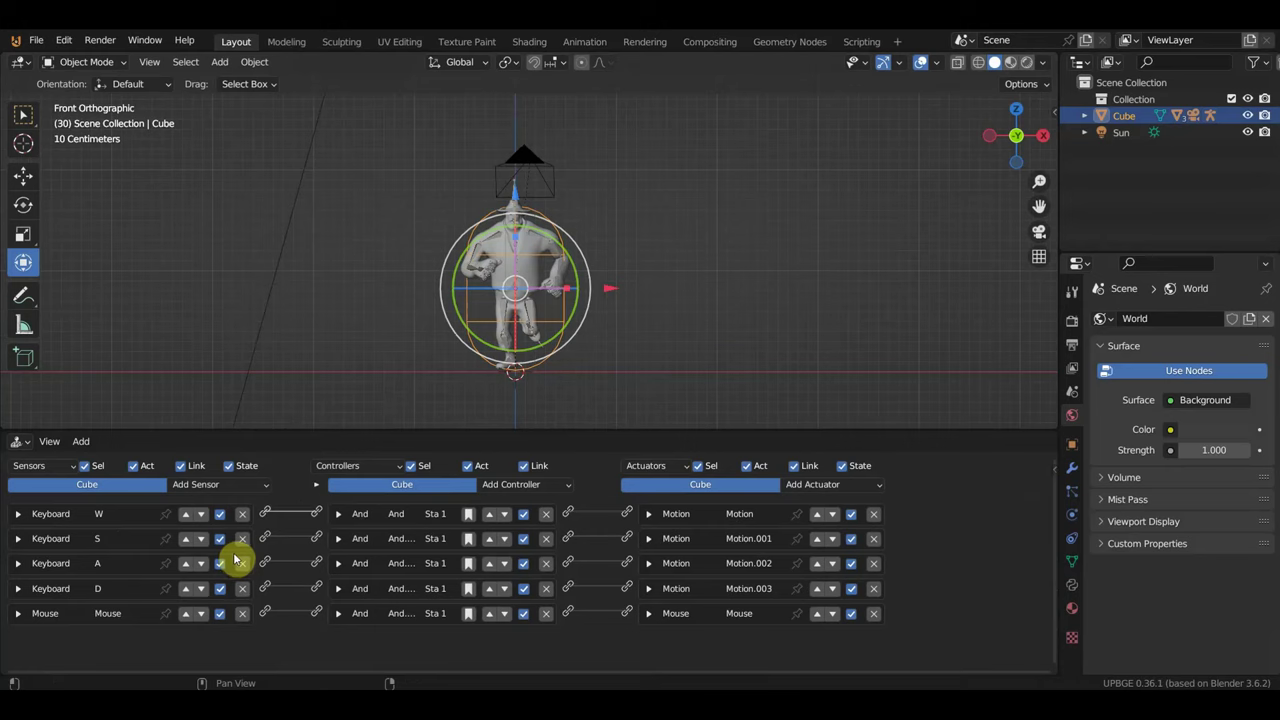
pyautogui.scroll(2, 540, 260)
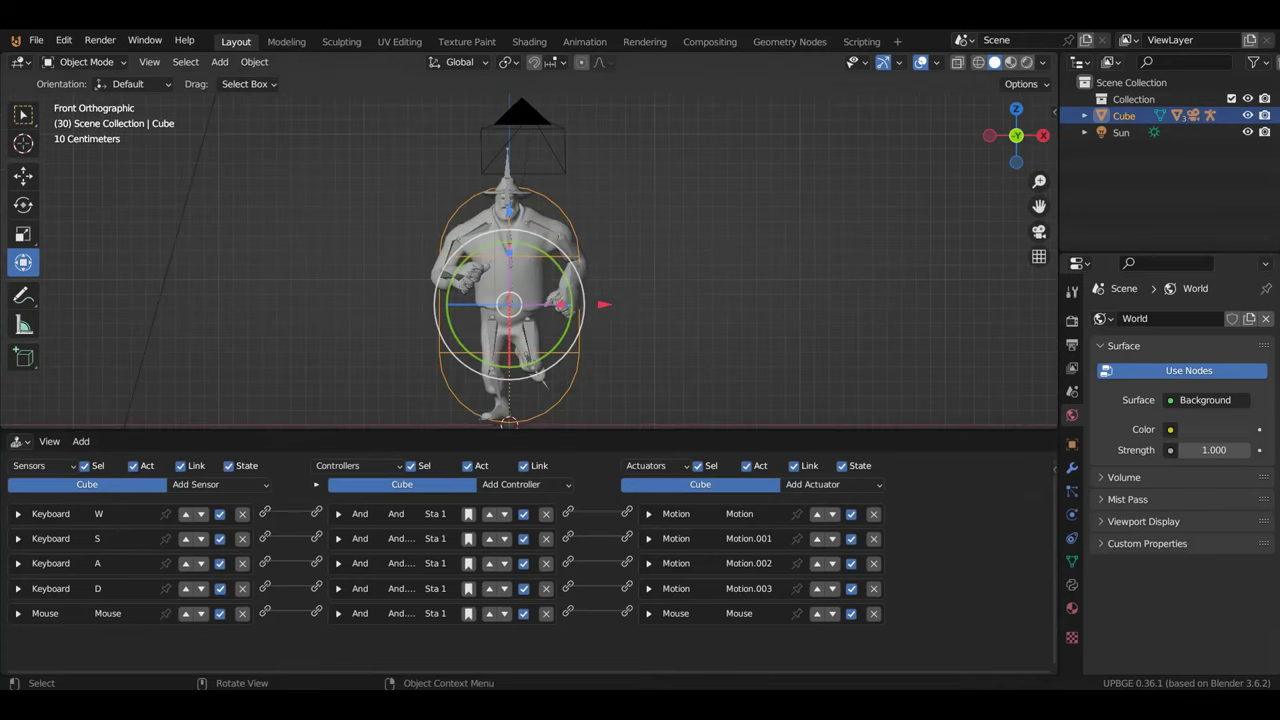
pyautogui.press('p')
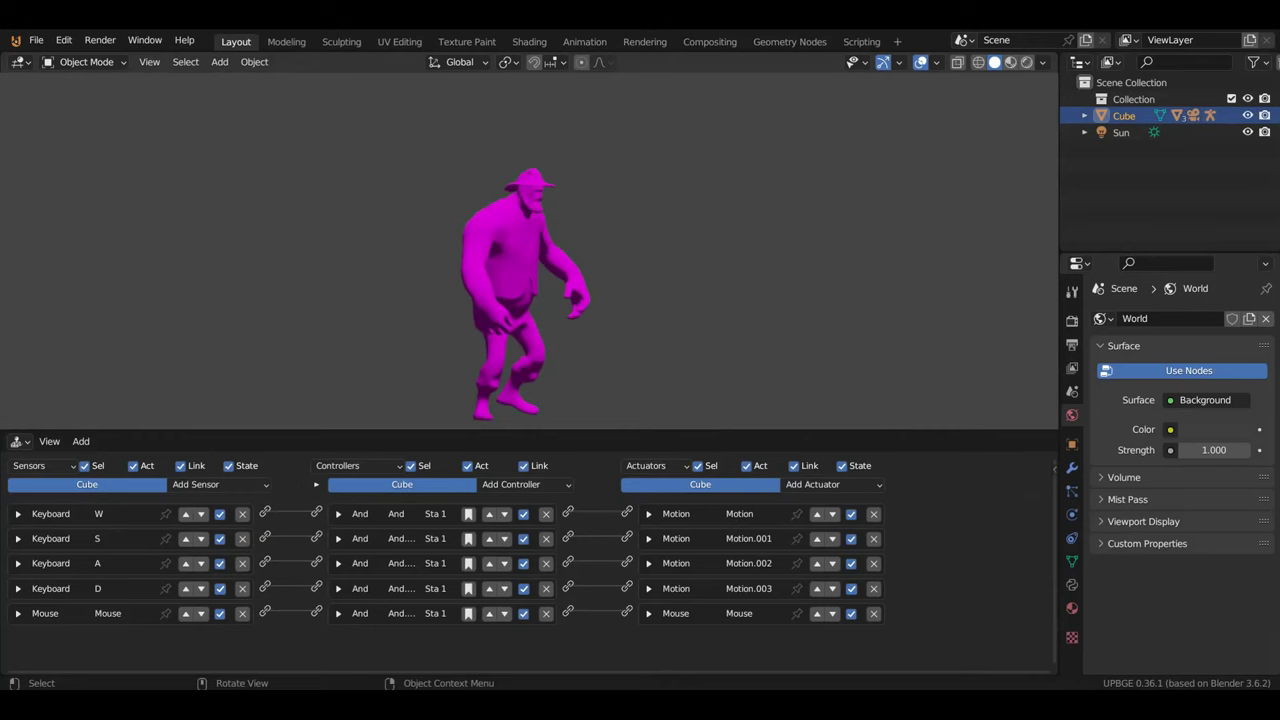
pyautogui.press('Escape')
# - Run File > External Data's missing-file search in the project folder
pyautogui.click(35, 40)
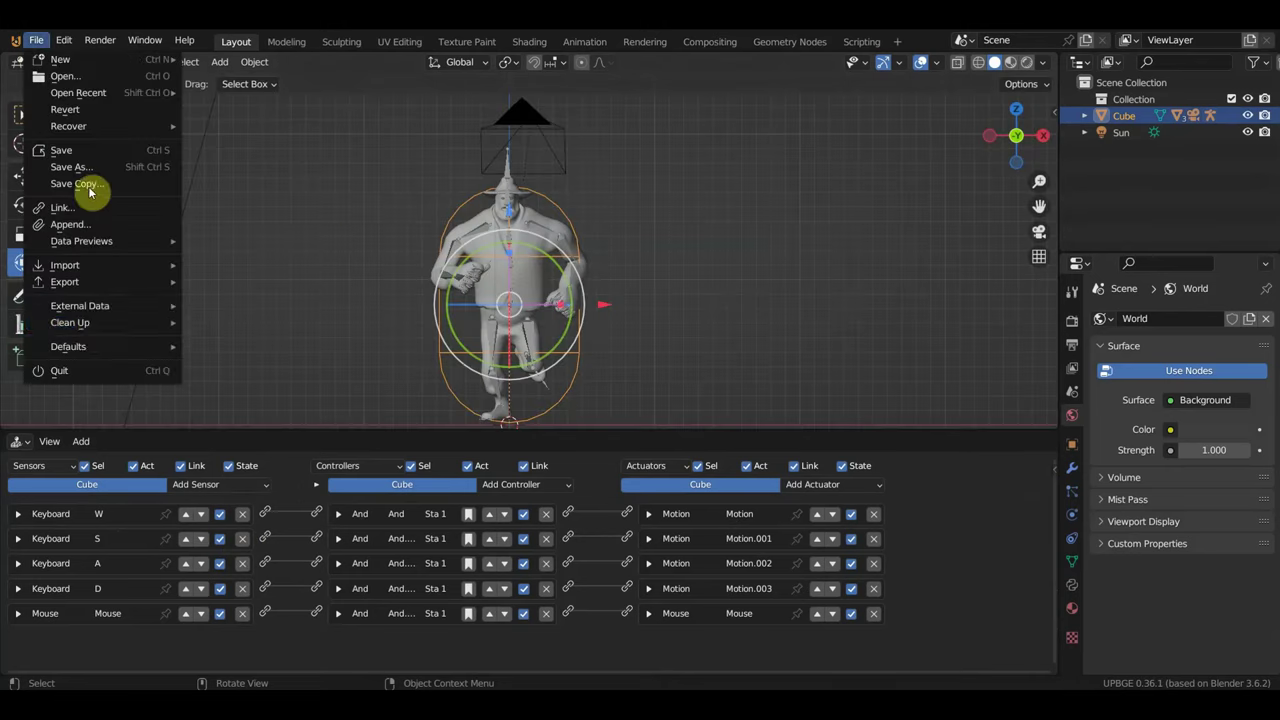
pyautogui.moveTo(92, 306)
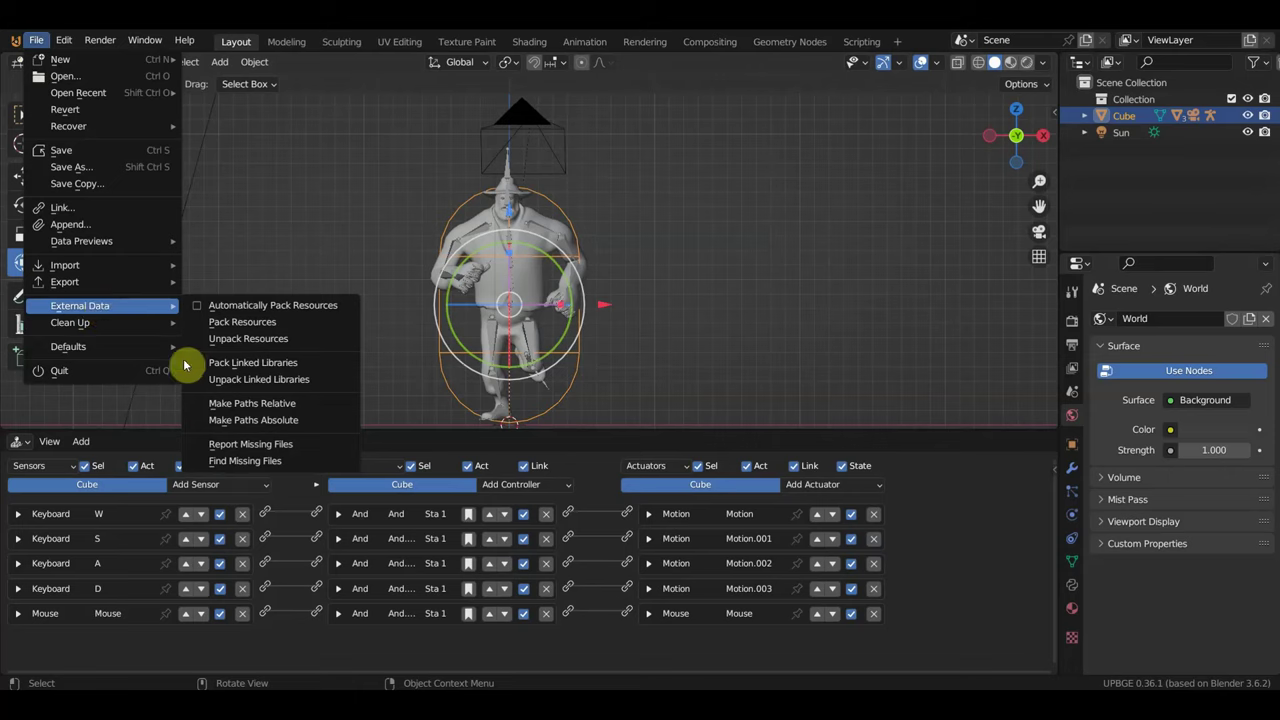
pyautogui.click(255, 462)
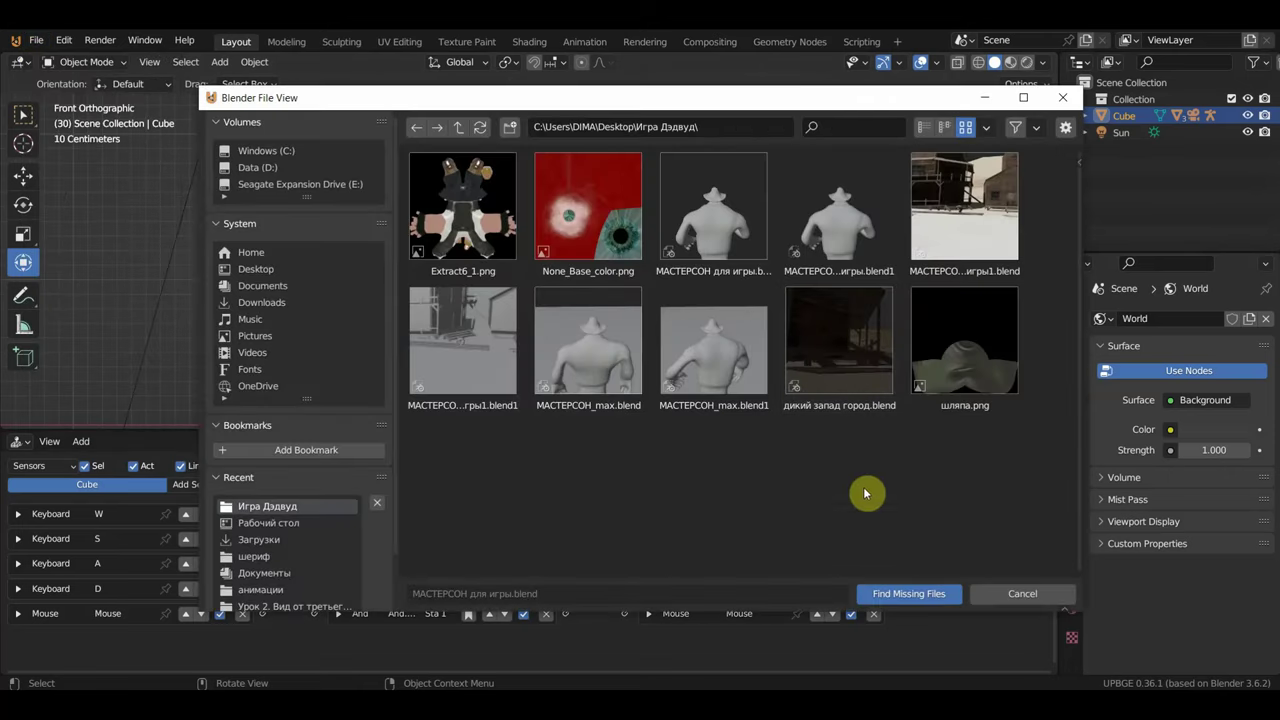
pyautogui.click(921, 597)
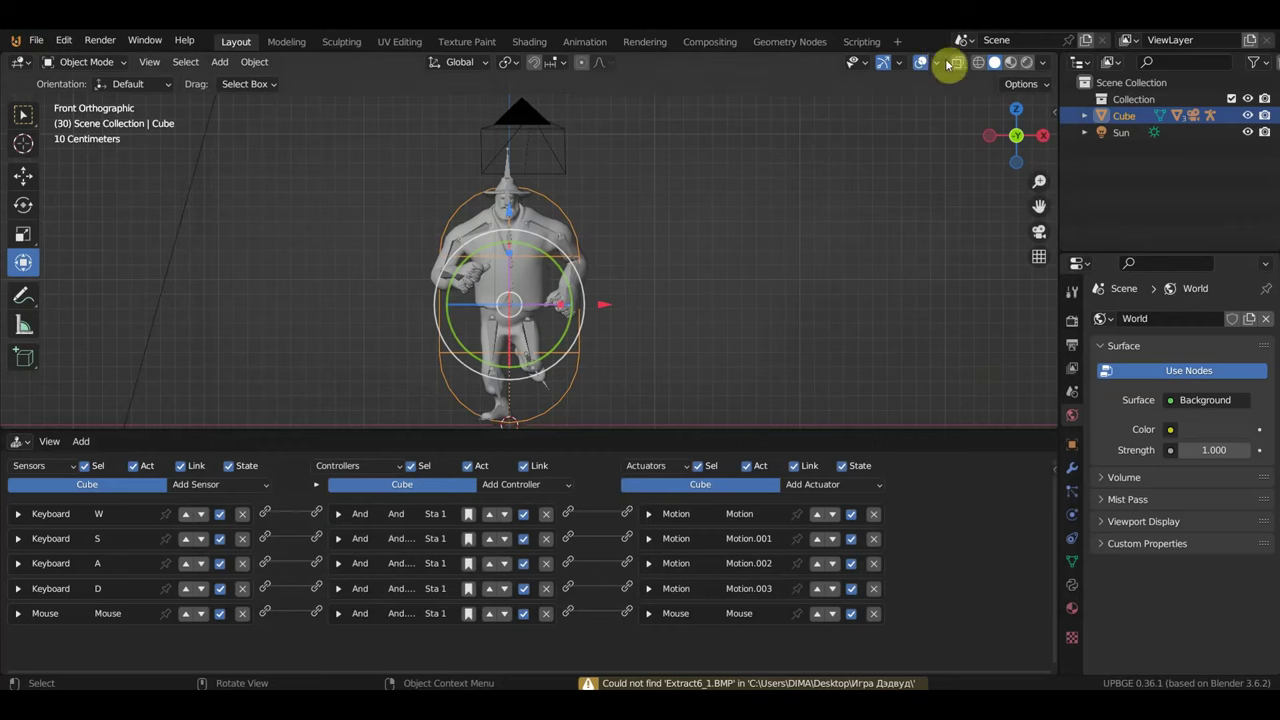
# - Switch the viewport to Material Preview and select the character mesh
pyautogui.click(1038, 63)
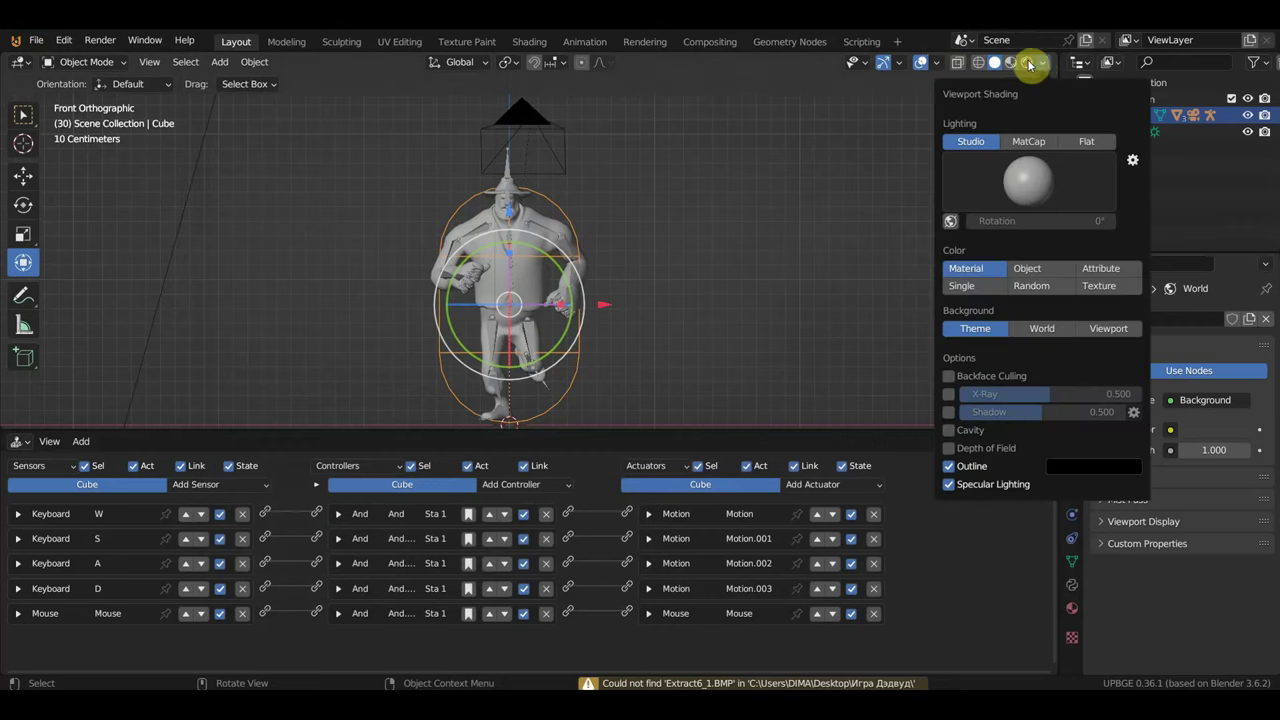
pyautogui.press('Escape')
pyautogui.click(1012, 62)
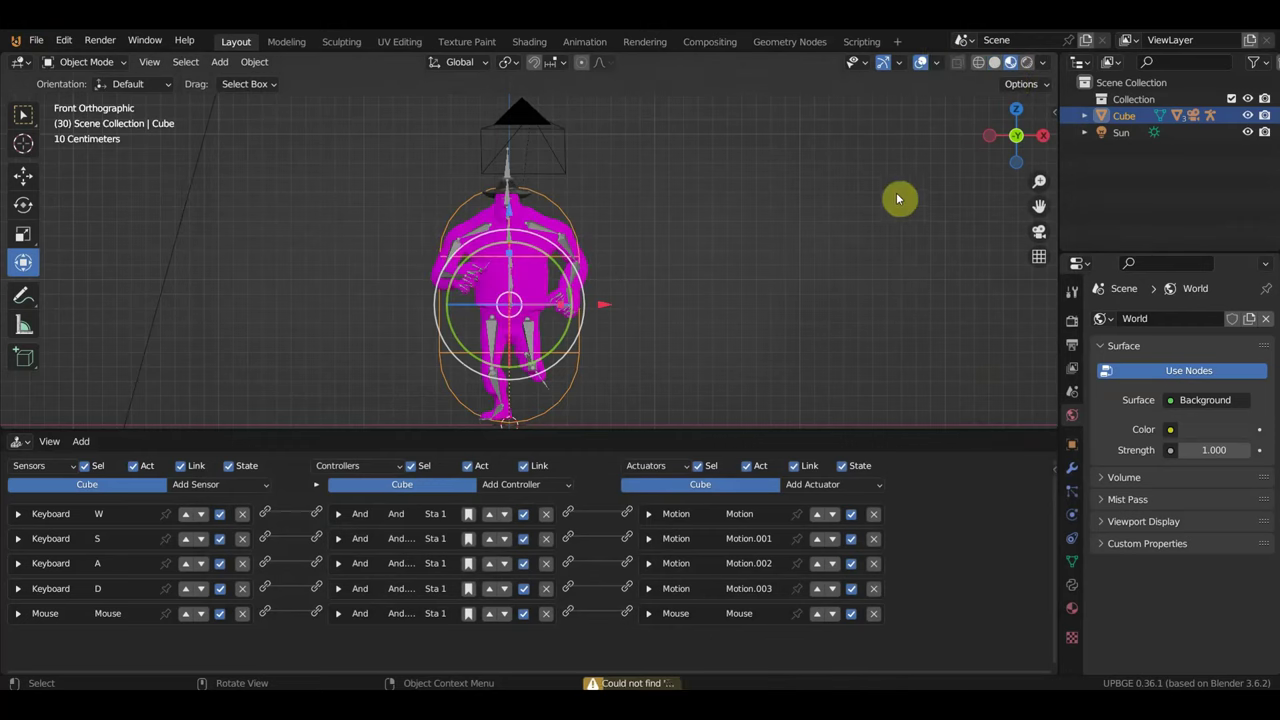
pyautogui.click(527, 237)
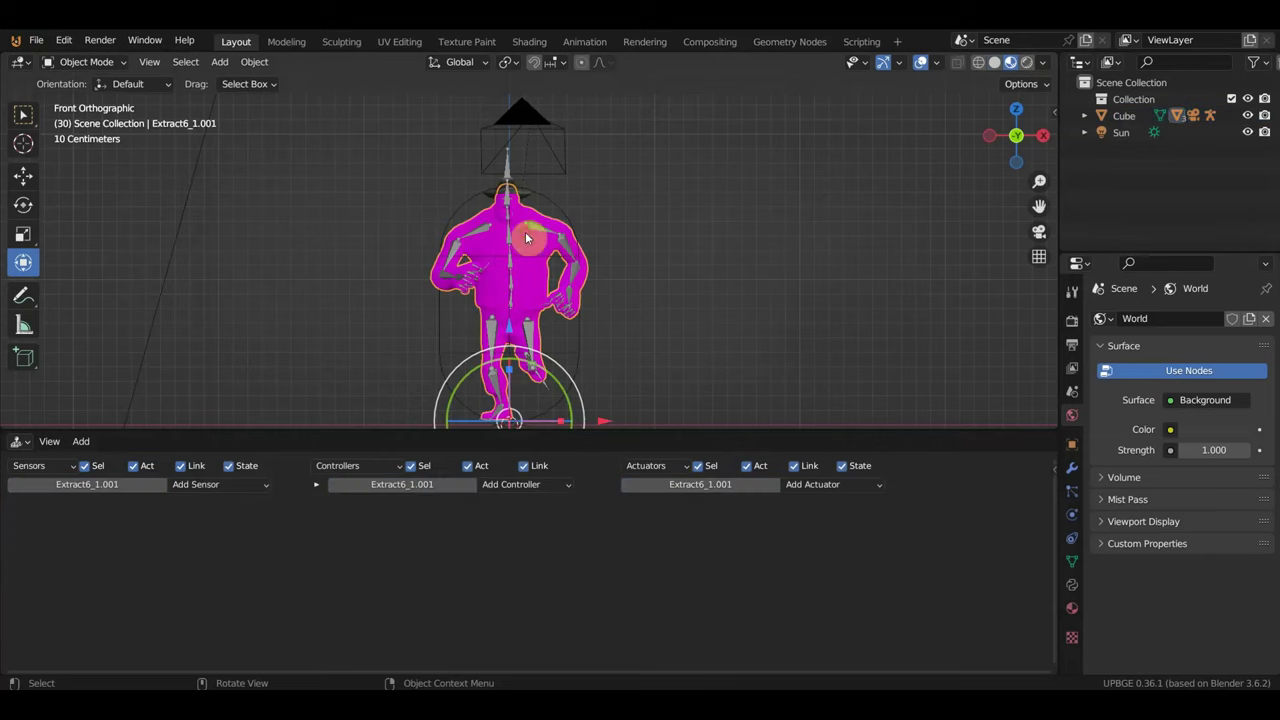
# - In the Shading workspace, load Desktop/Игра Дэдвуд/Extract6_1.png into the Image Texture node
pyautogui.click(527, 42)
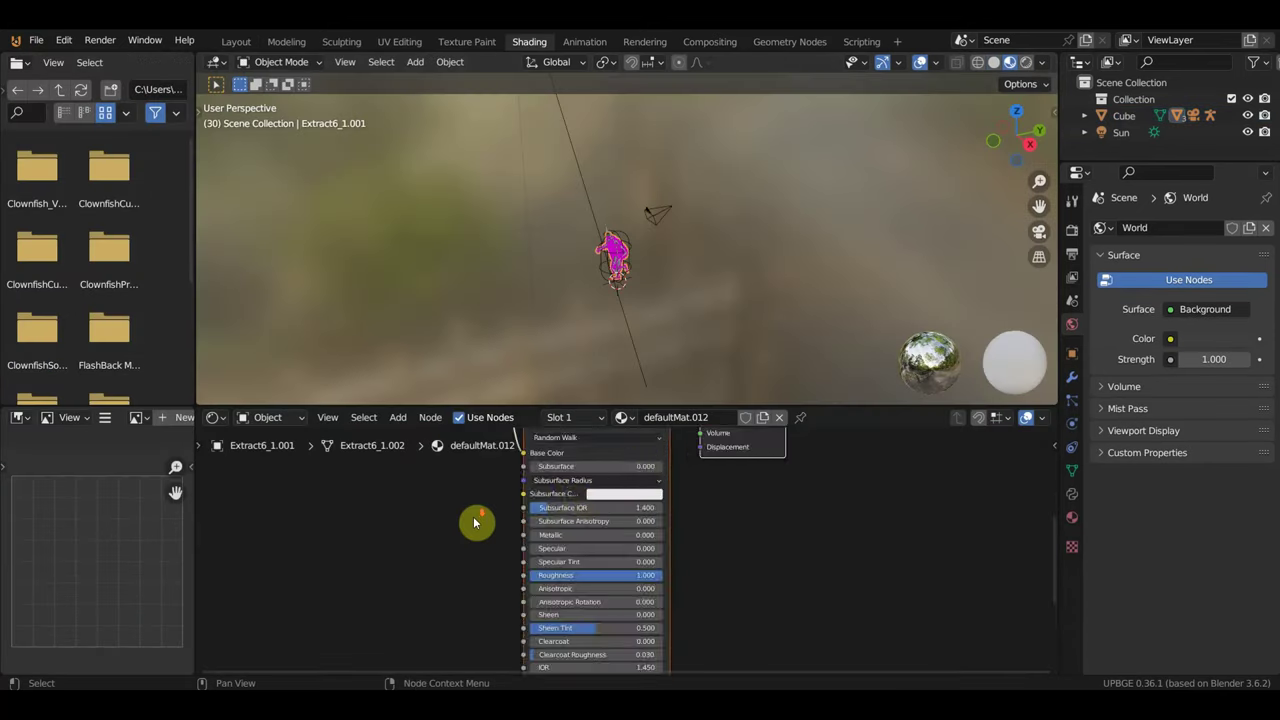
pyautogui.scroll(-2, 477, 520)
pyautogui.scroll(-2, 486, 520)
pyautogui.scroll(3, 538, 456)
pyautogui.scroll(1, 526, 457)
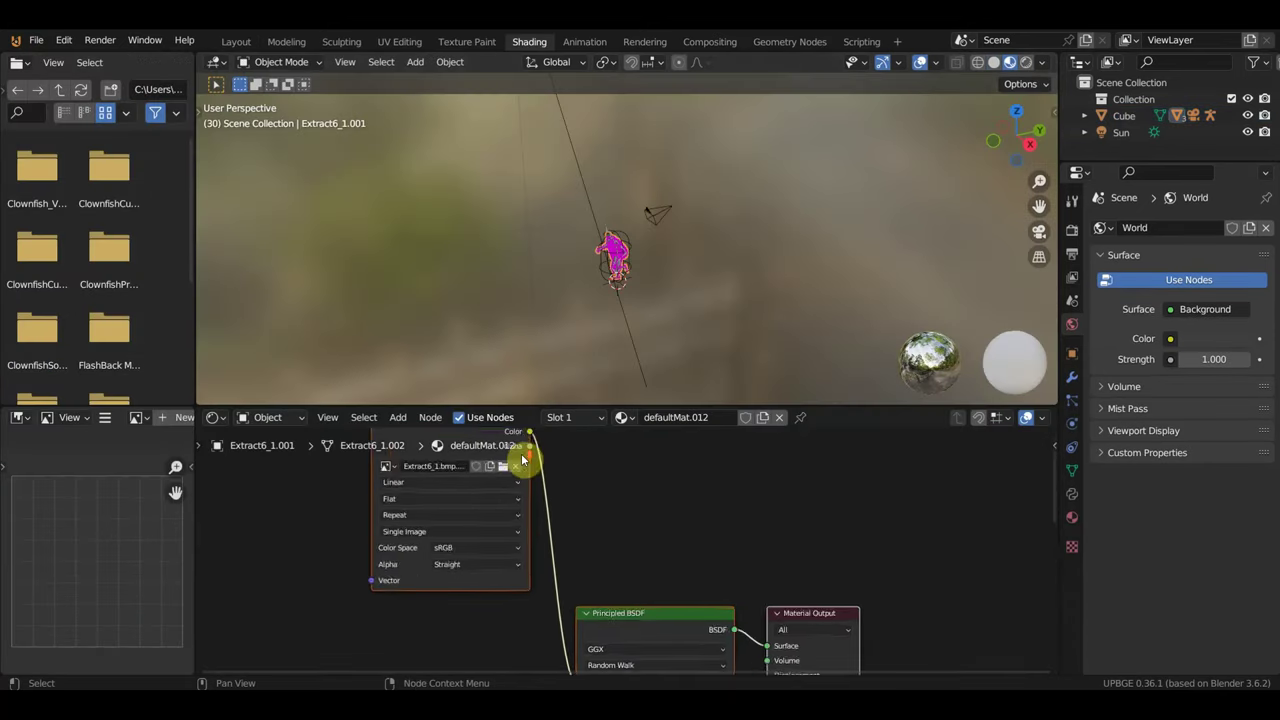
pyautogui.scroll(2, 488, 462)
pyautogui.click(482, 461)
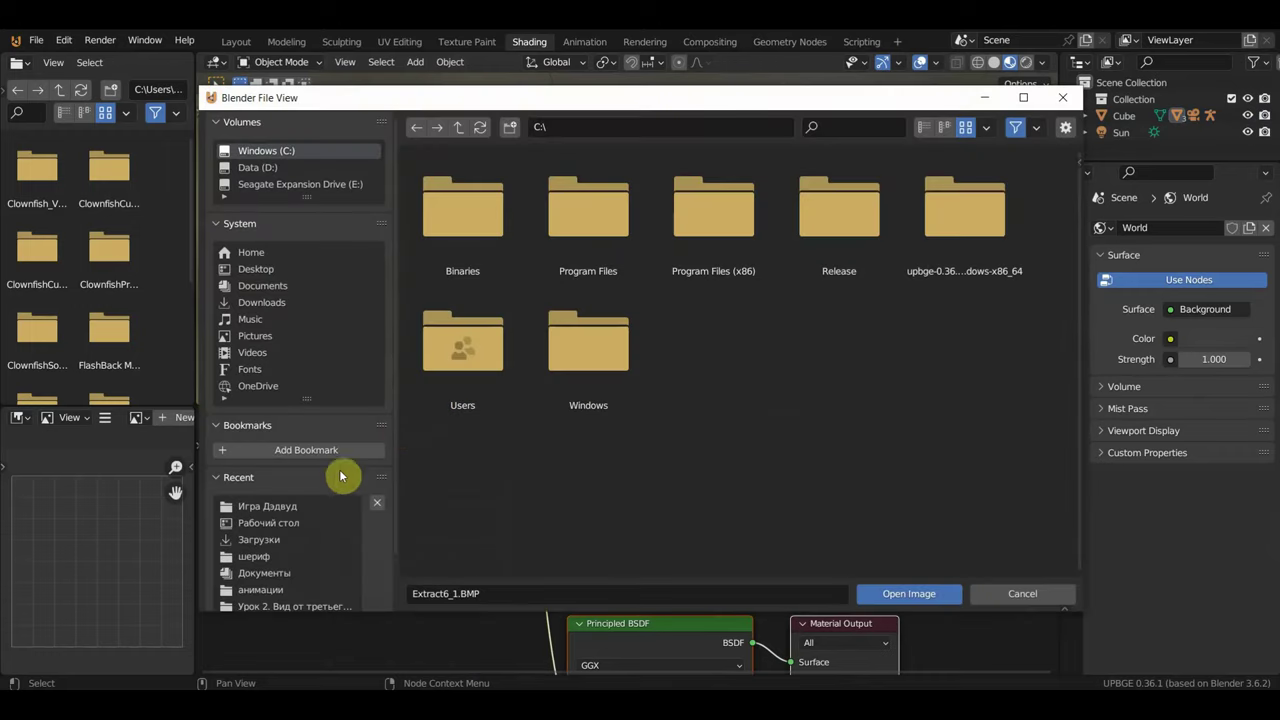
pyautogui.click(275, 524)
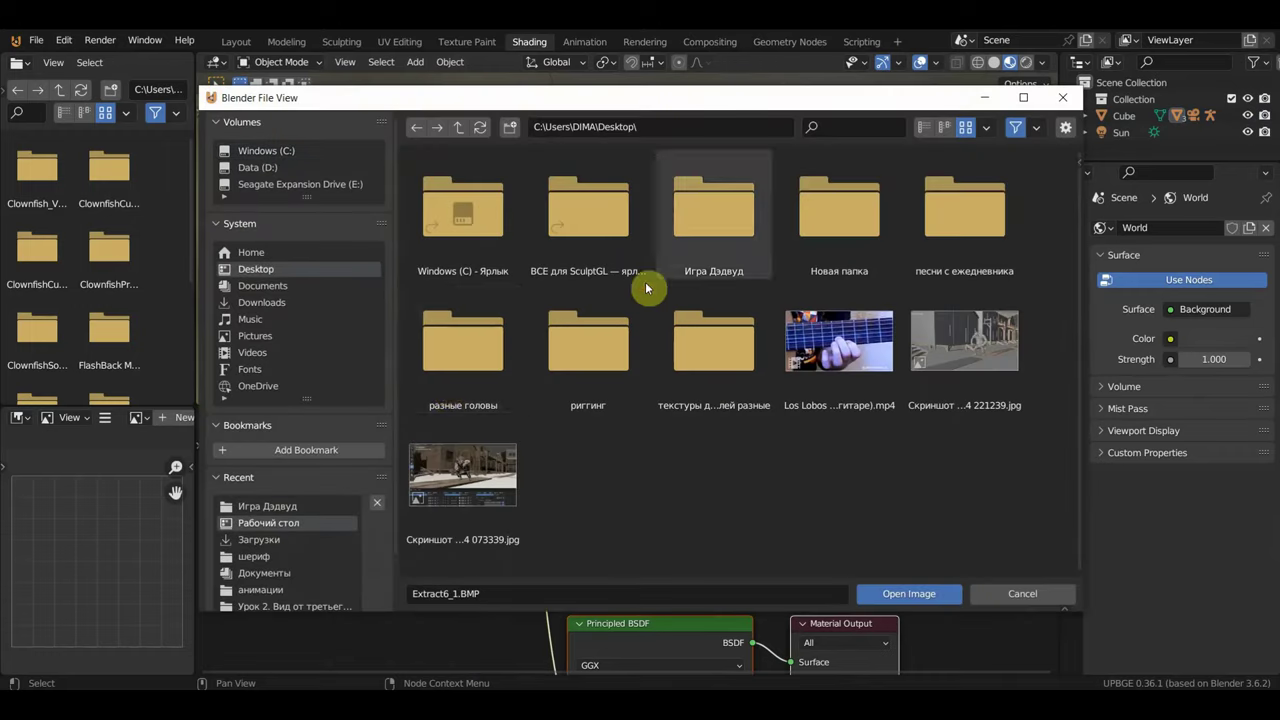
pyautogui.click(720, 240)
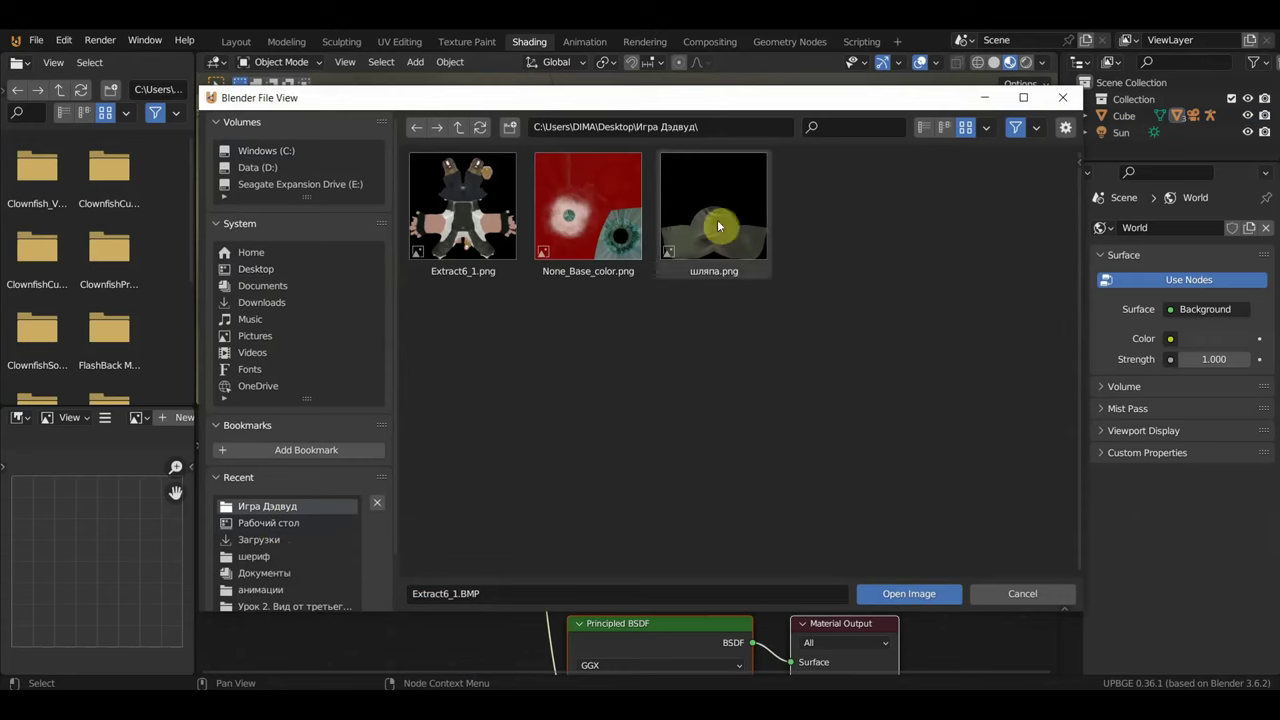
pyautogui.click(714, 205)
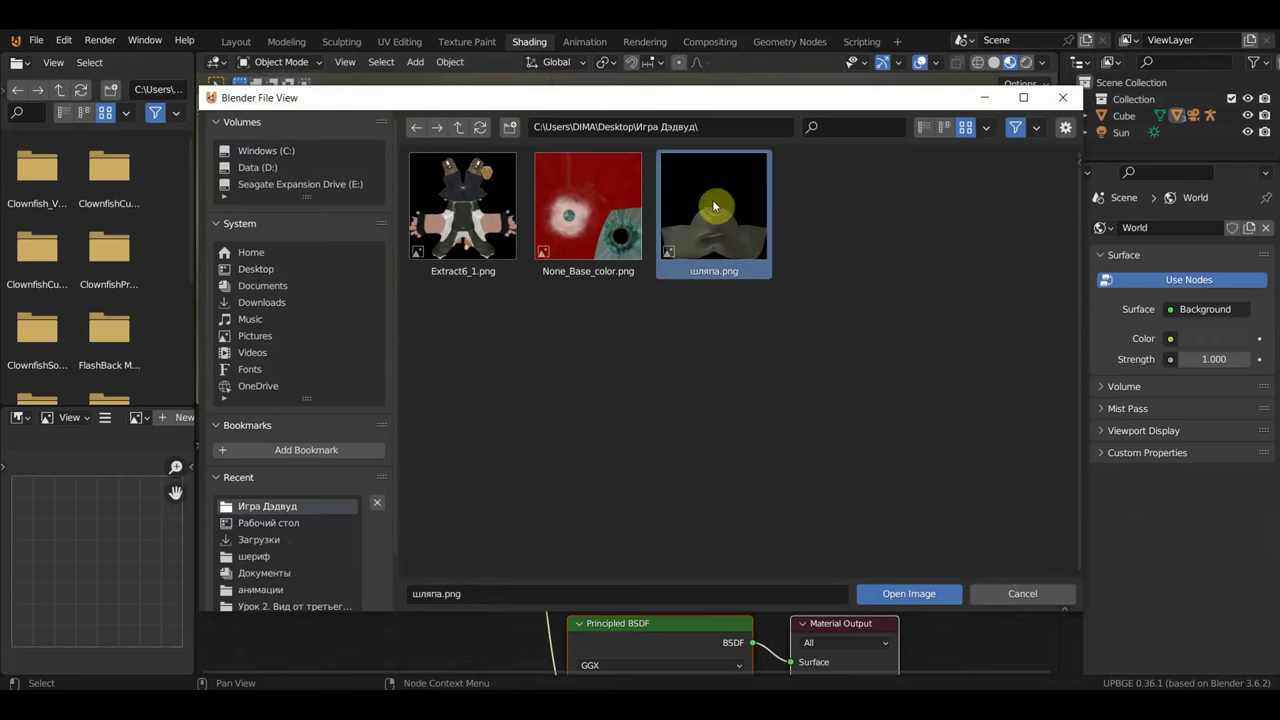
pyautogui.doubleClick(499, 235)
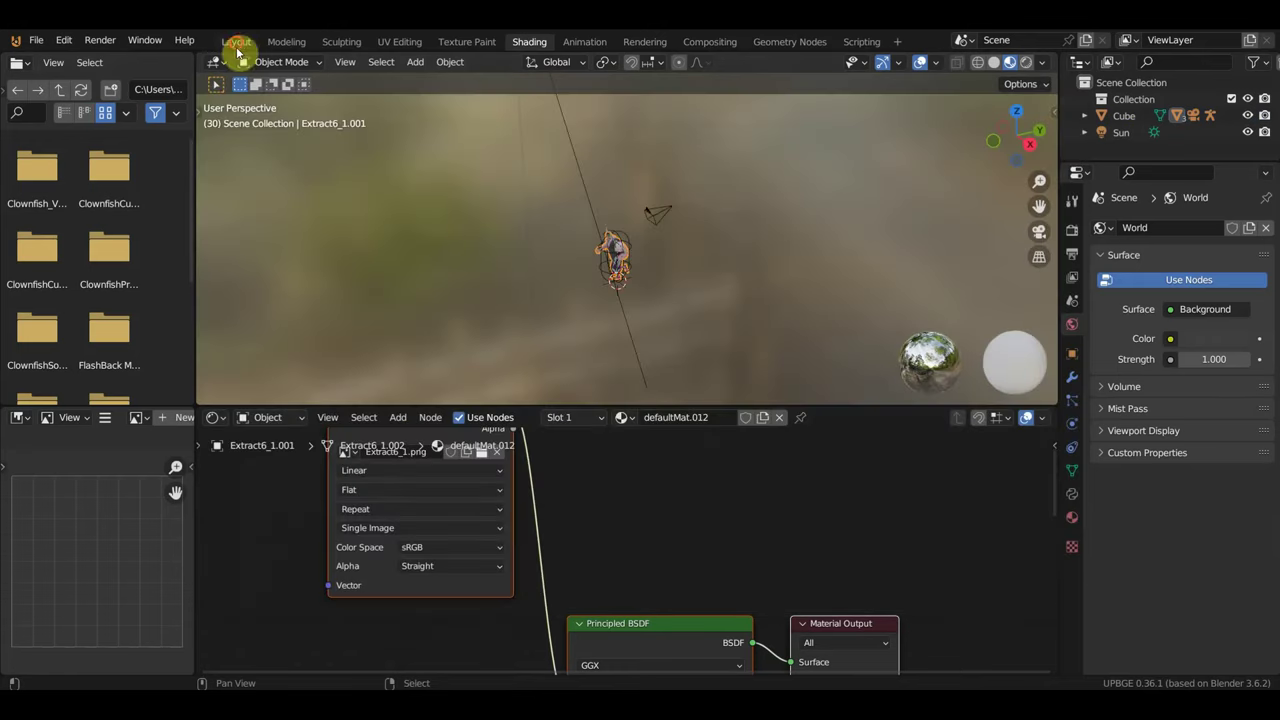
pyautogui.click(238, 42)
# - Enlarge the logic editor and select the Armature to edit its logic
pyautogui.scroll(3, 522, 227)
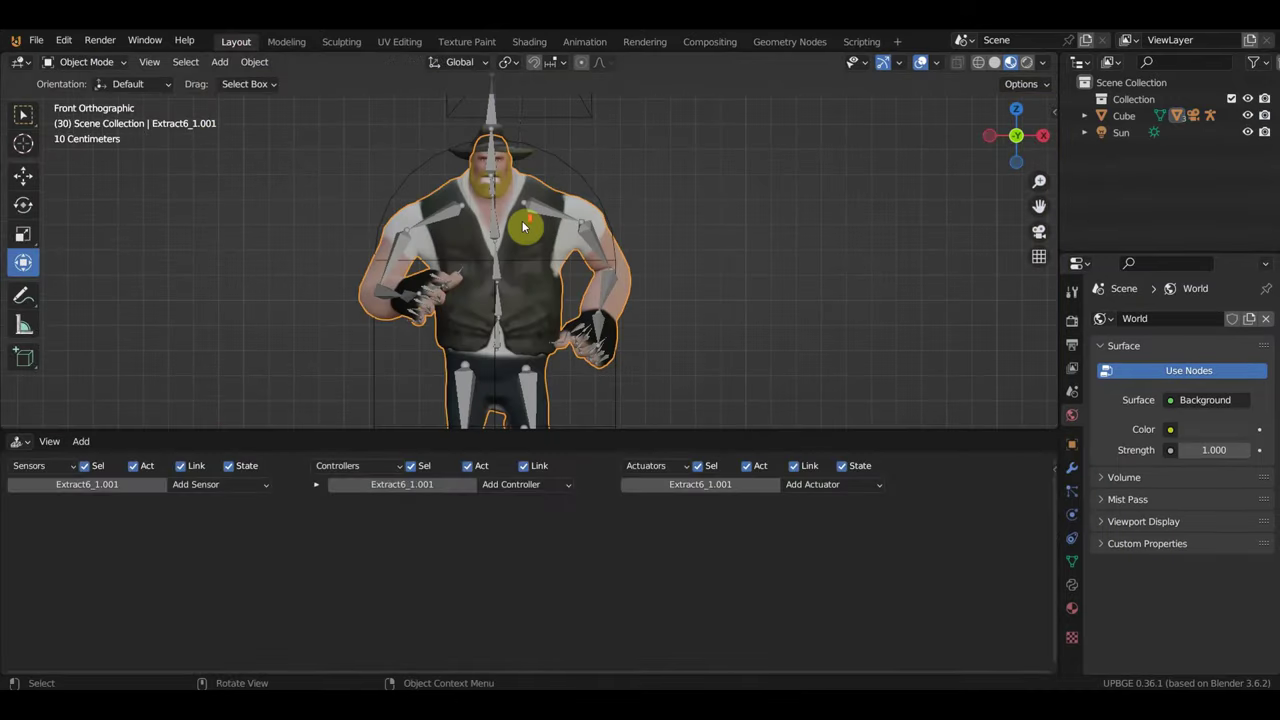
pyautogui.scroll(-1, 524, 227)
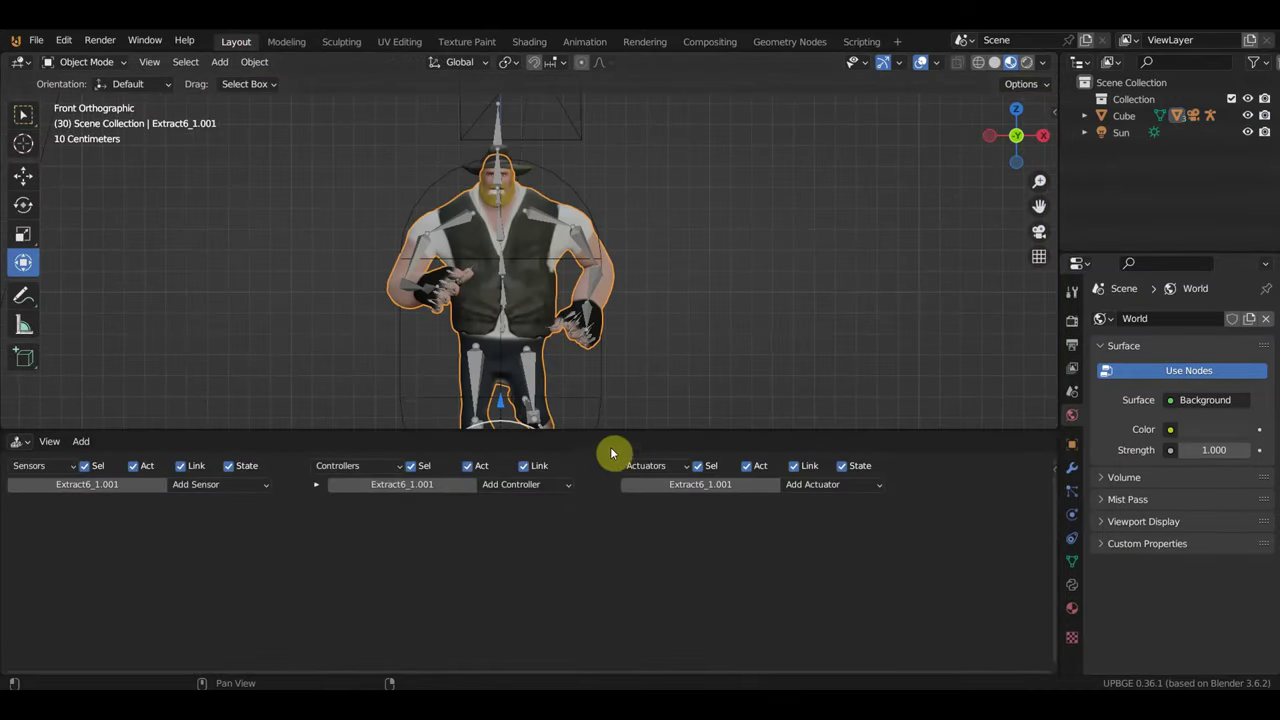
pyautogui.moveTo(612, 436); pyautogui.dragTo(671, 368)
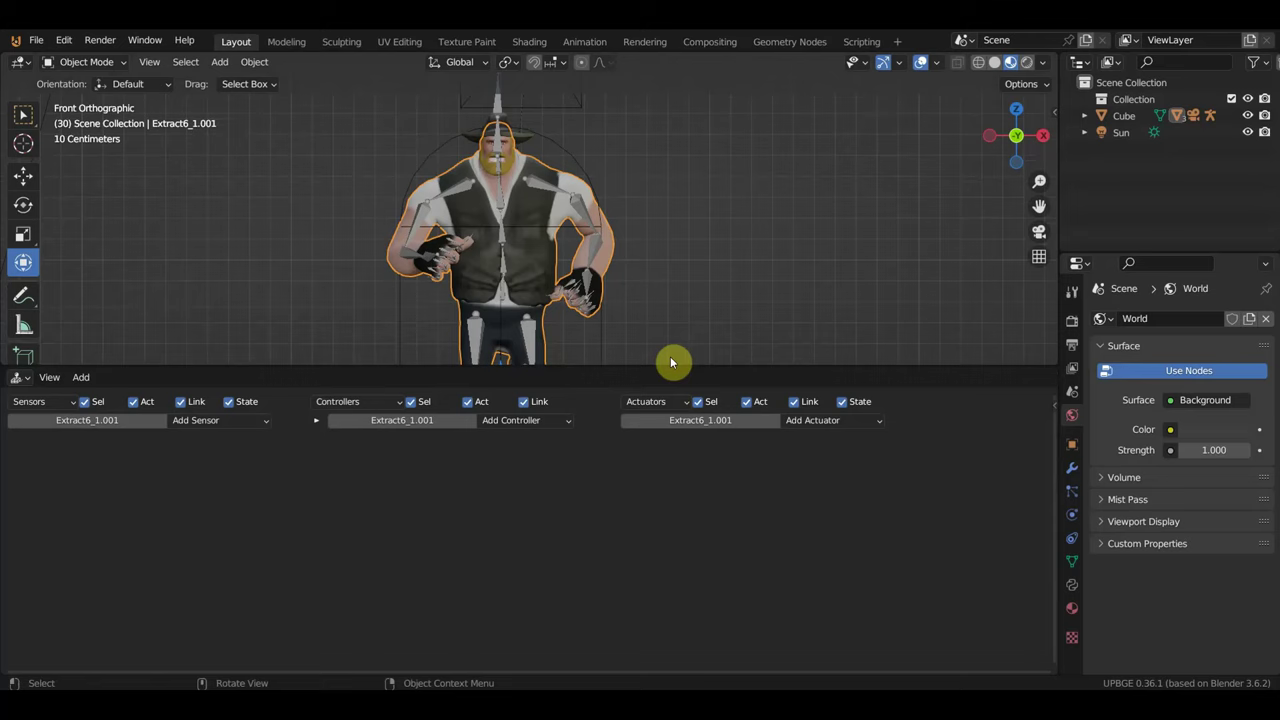
pyautogui.scroll(-2, 517, 125)
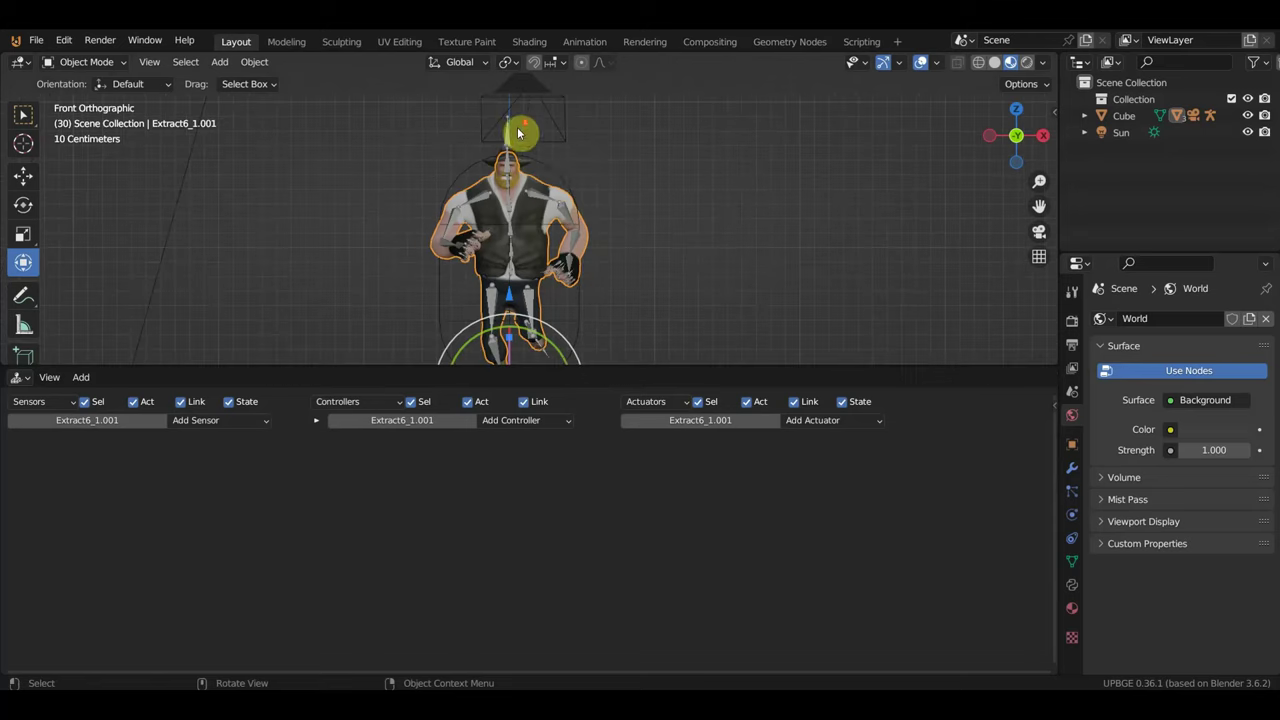
pyautogui.click(555, 176)
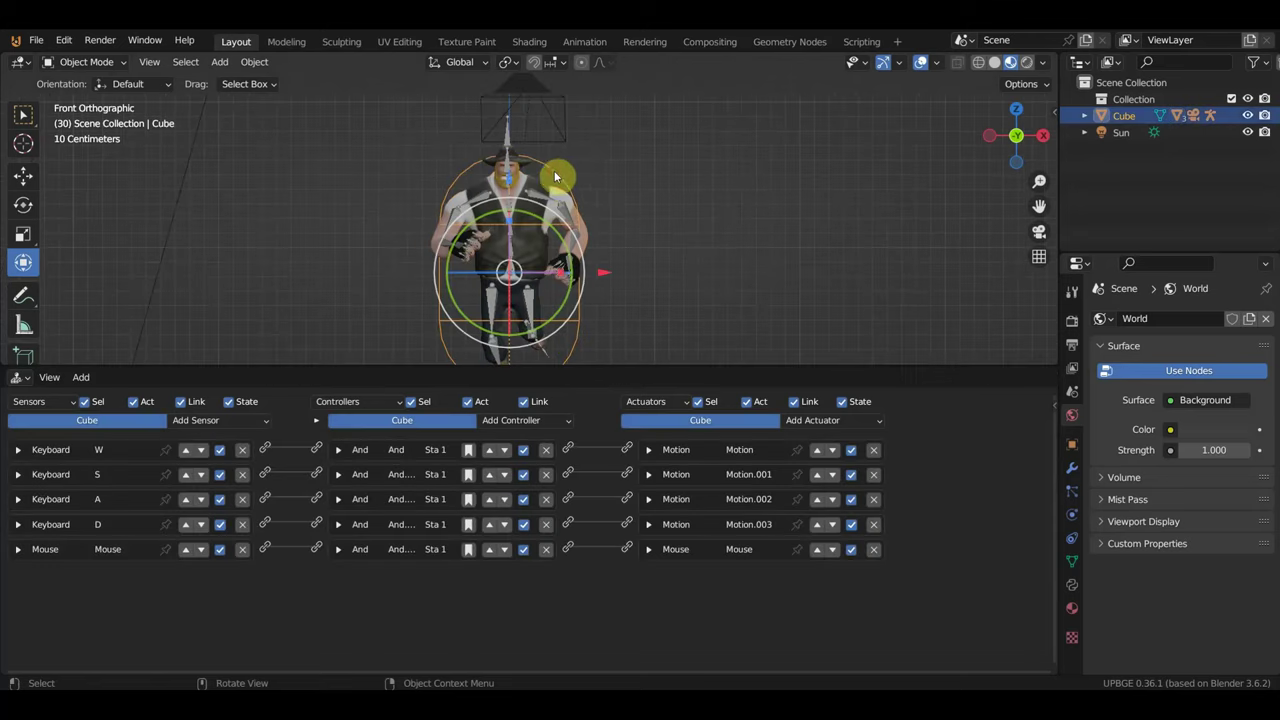
pyautogui.click(511, 134)
# - Add a Keyboard sensor on key W with Left Shift as first modifier
pyautogui.click(200, 421)
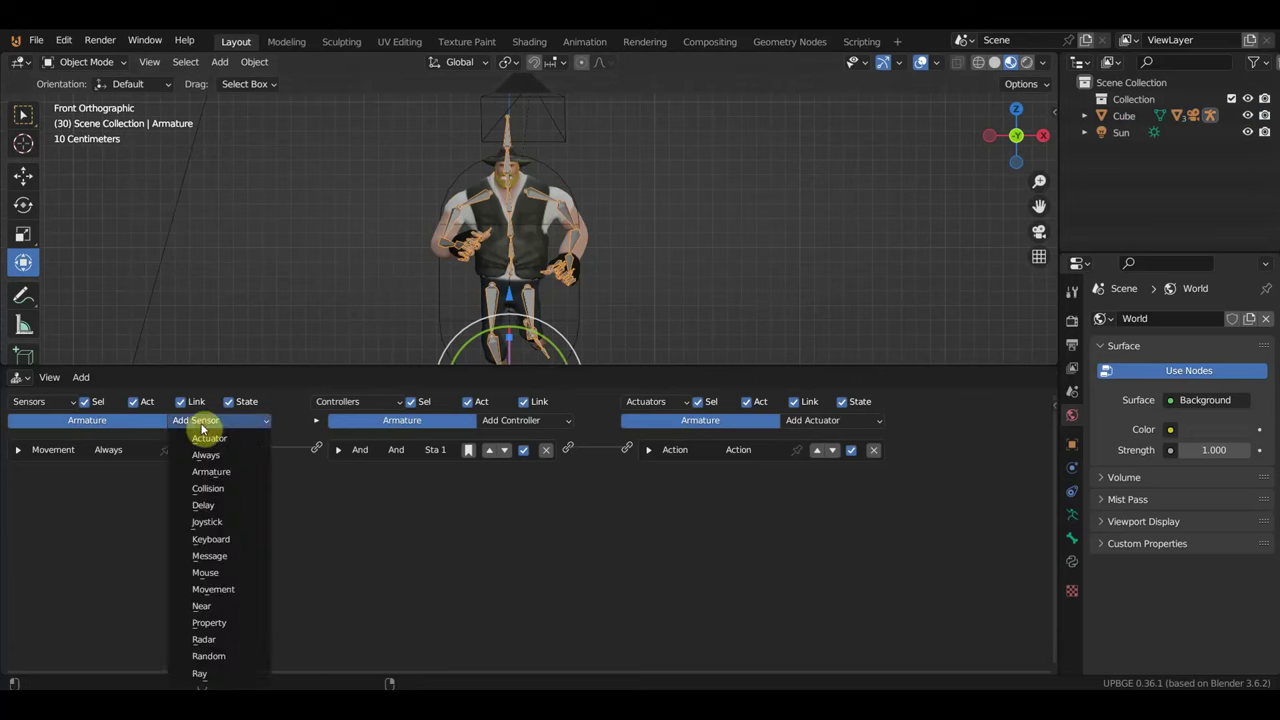
pyautogui.click(224, 540)
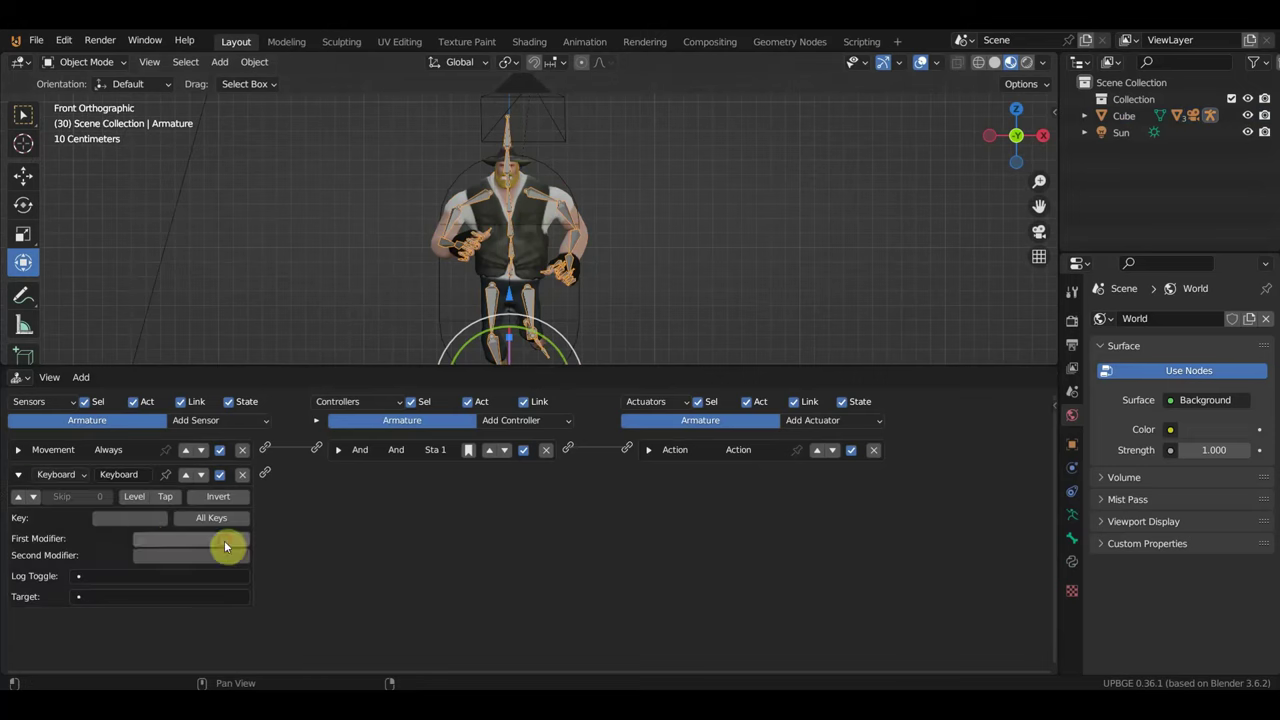
pyautogui.click(141, 520)
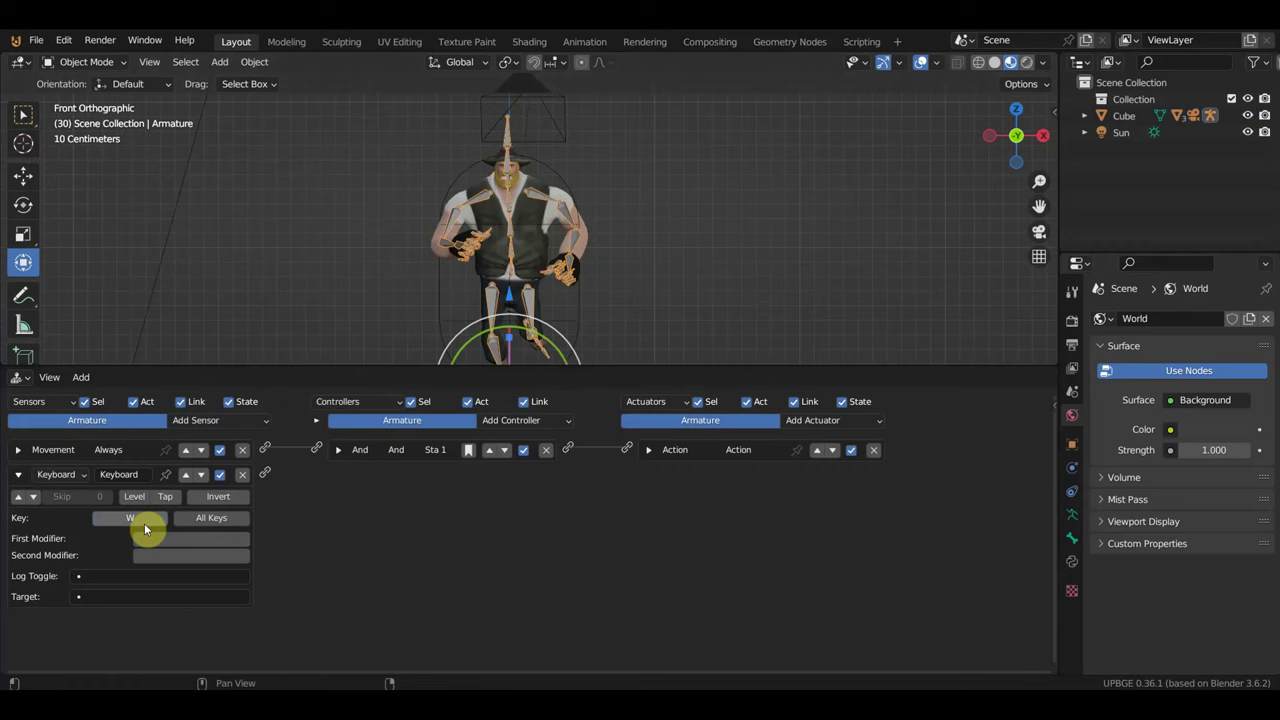
pyautogui.press('w')
pyautogui.click(195, 540)
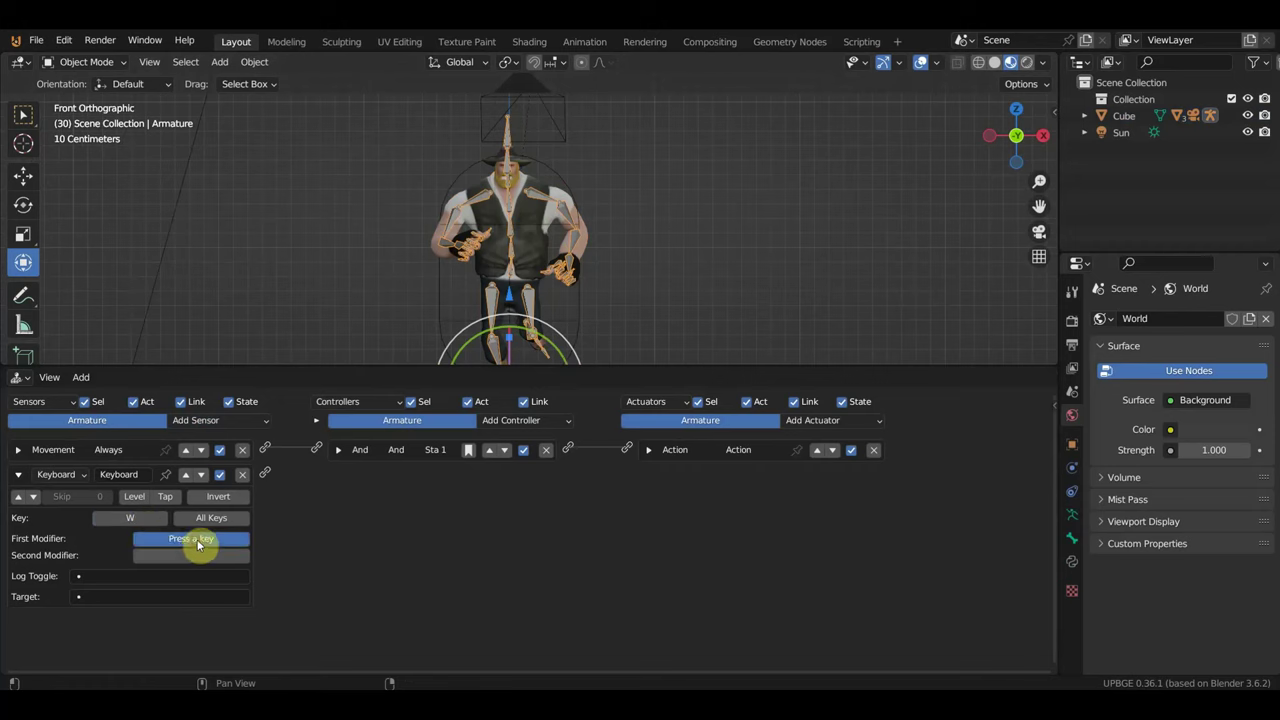
# - Add an Action actuator linked to the Keyboard sensor and assign it the Run action
pyautogui.click(853, 422)
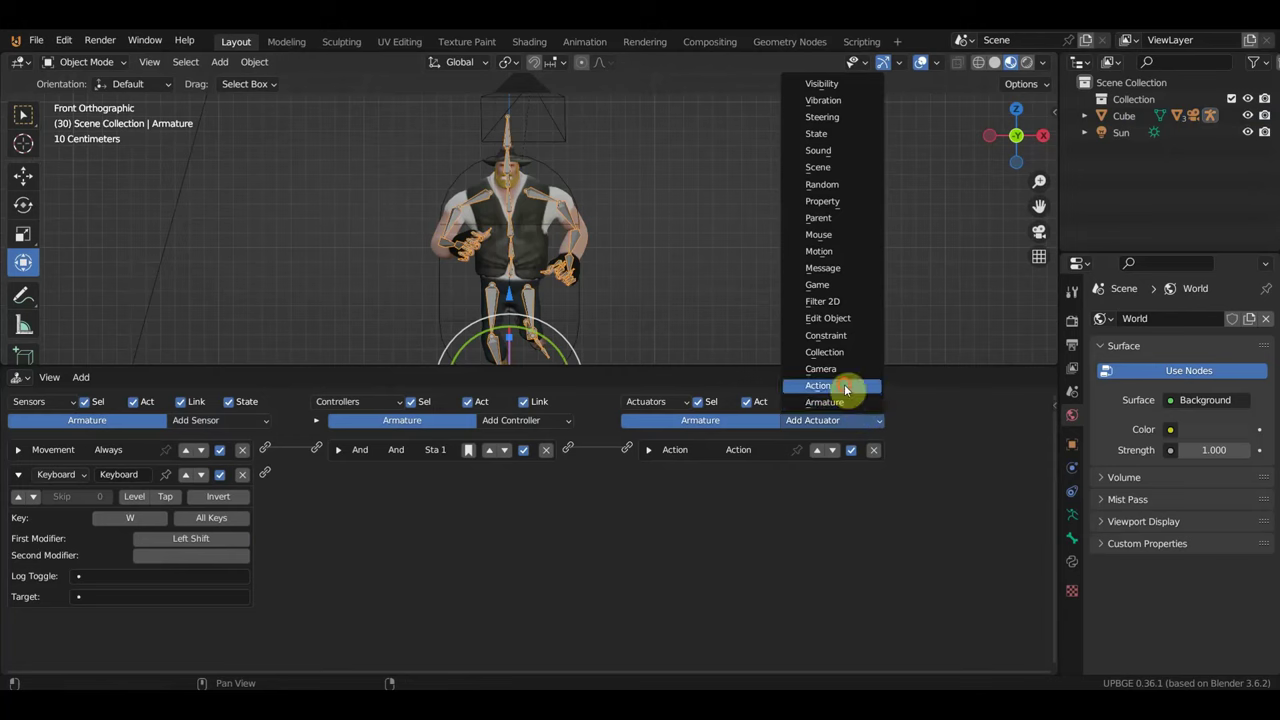
pyautogui.click(844, 392)
pyautogui.moveTo(265, 472); pyautogui.dragTo(634, 477)
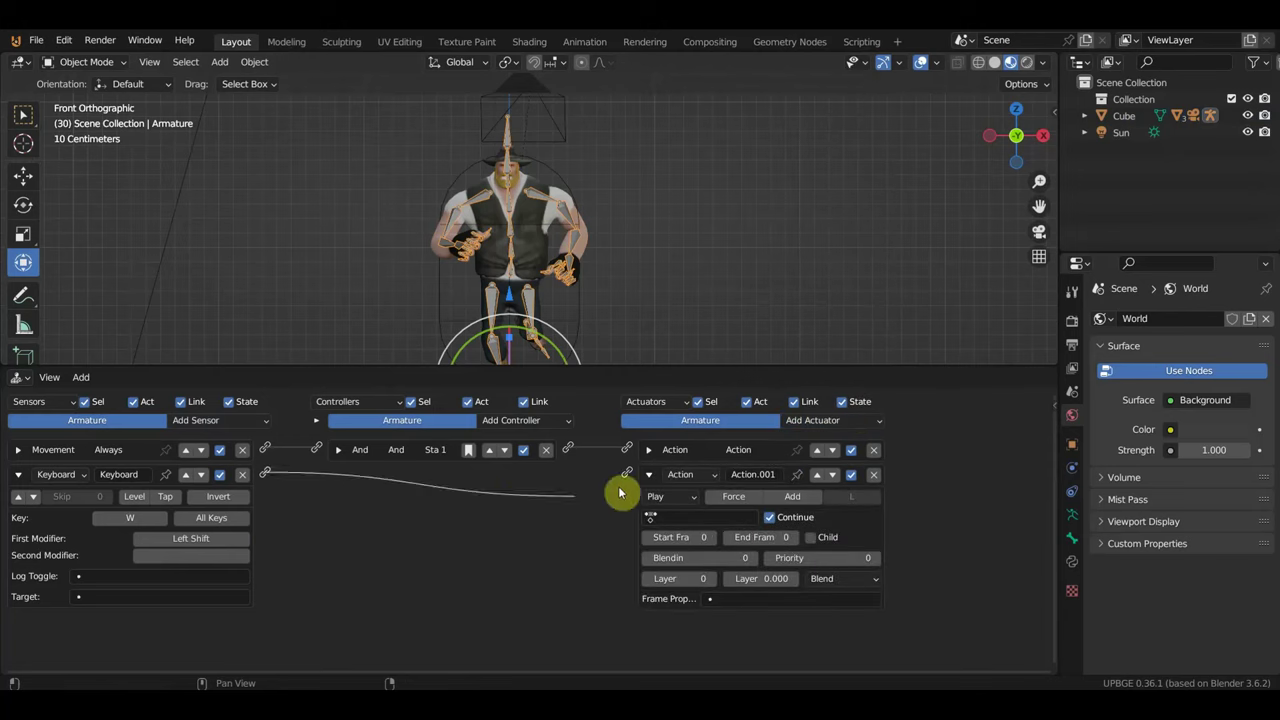
pyautogui.moveTo(266, 472); pyautogui.dragTo(627, 476)
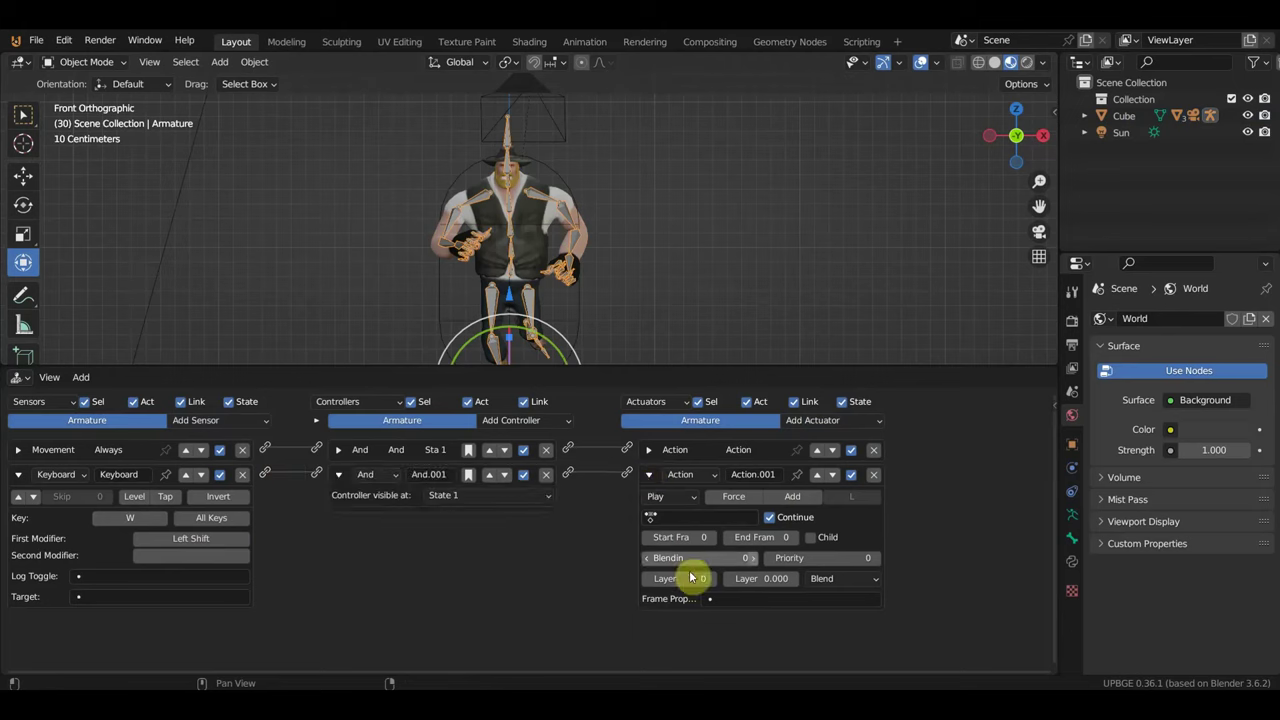
pyautogui.click(712, 517)
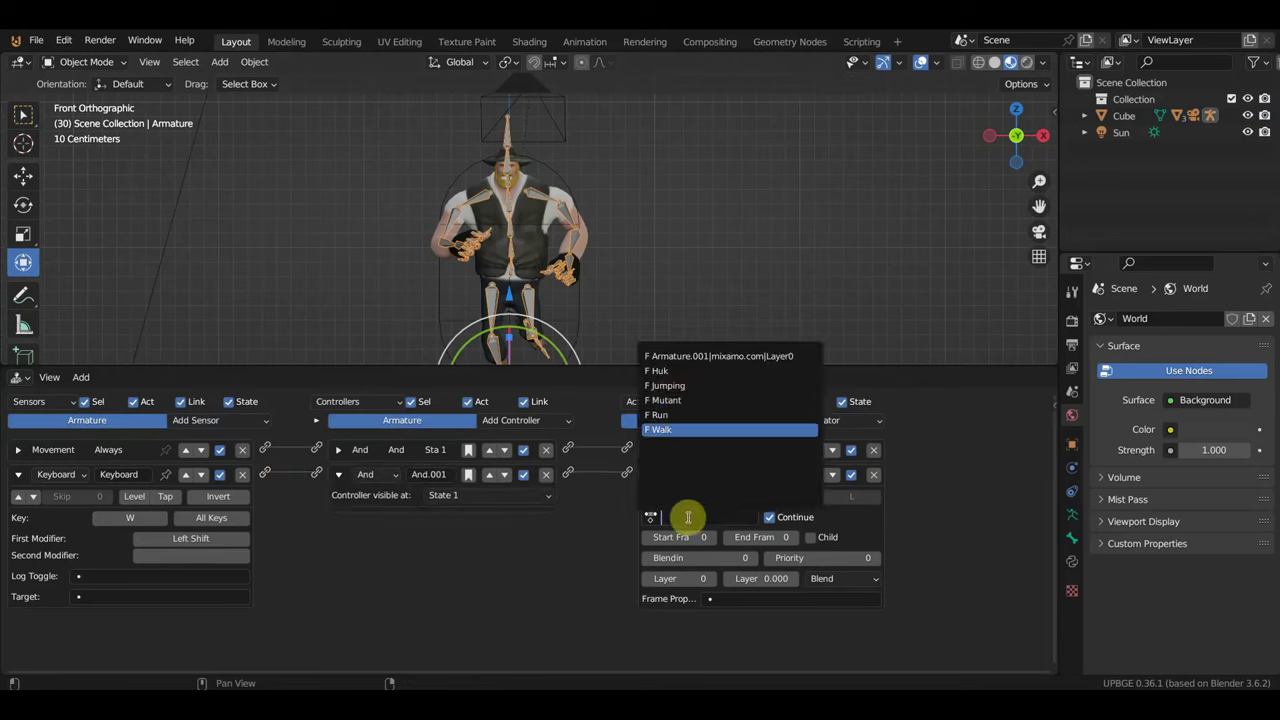
pyautogui.click(686, 414)
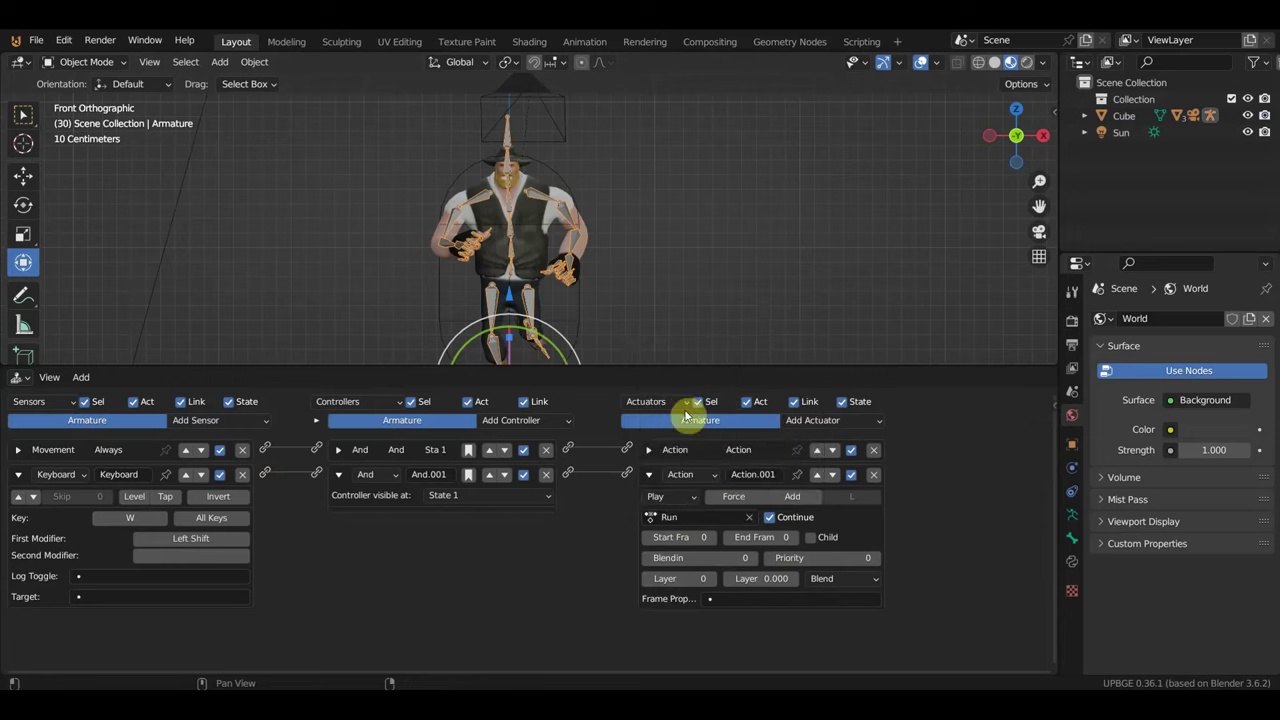
pyautogui.click(790, 537)
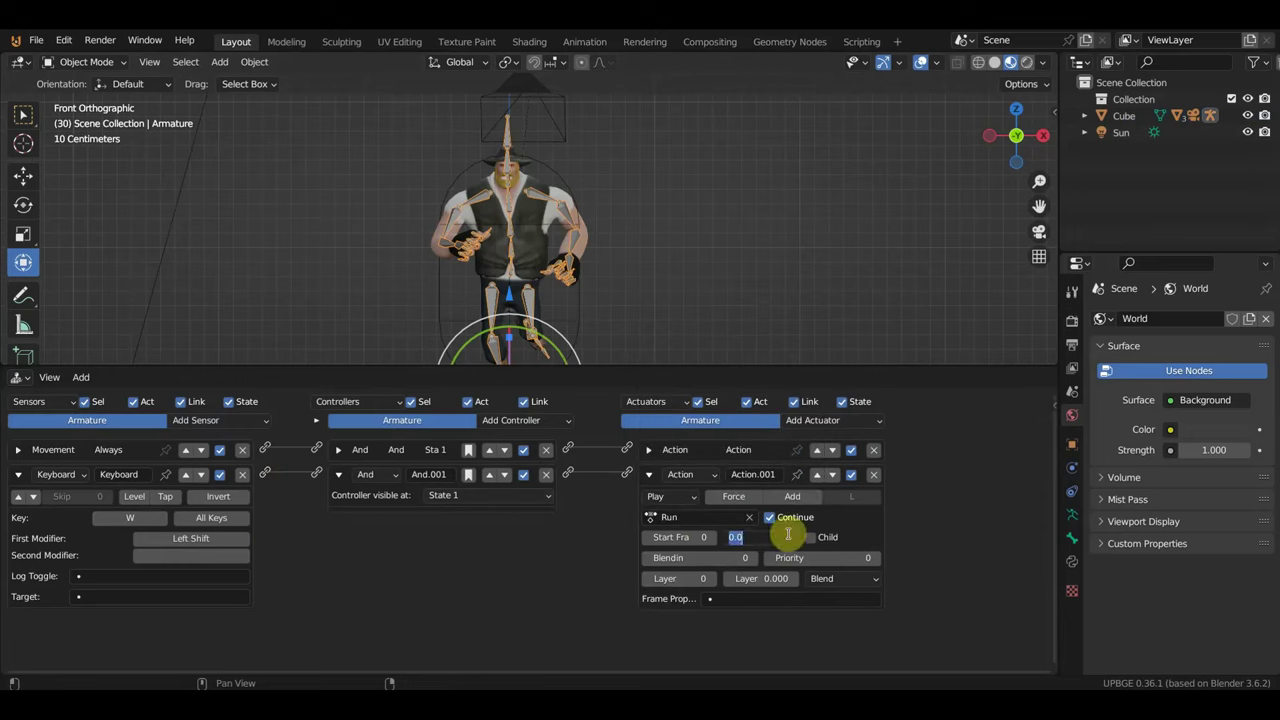
pyautogui.click(20, 378)
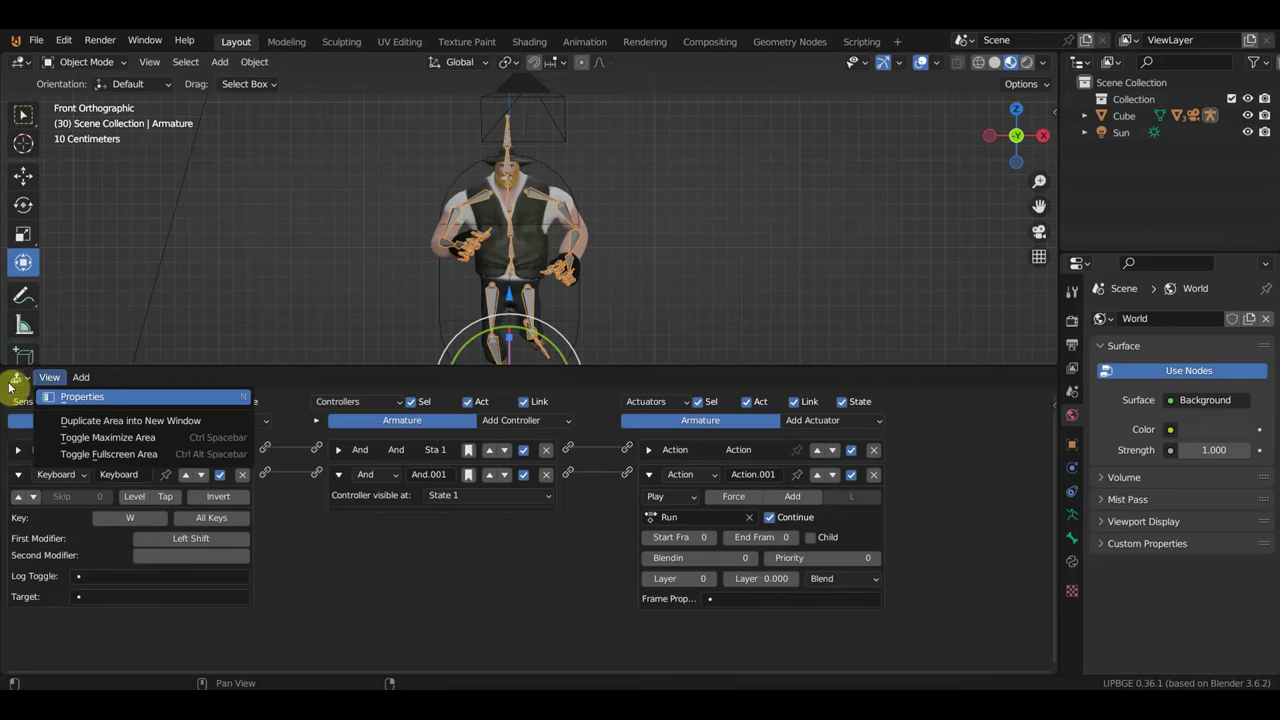
# - Show the Run animation's keyframes in the Dope Sheet and scrub back to frame 23
pyautogui.click(29, 387)
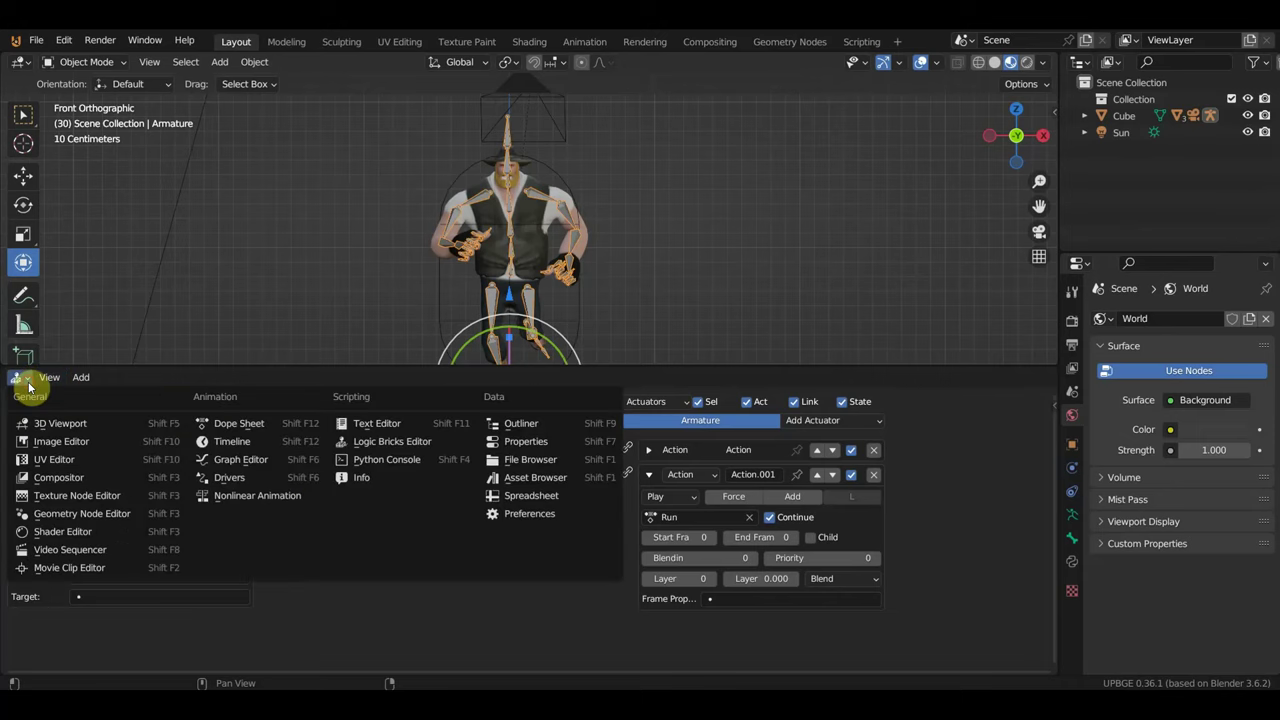
pyautogui.click(237, 430)
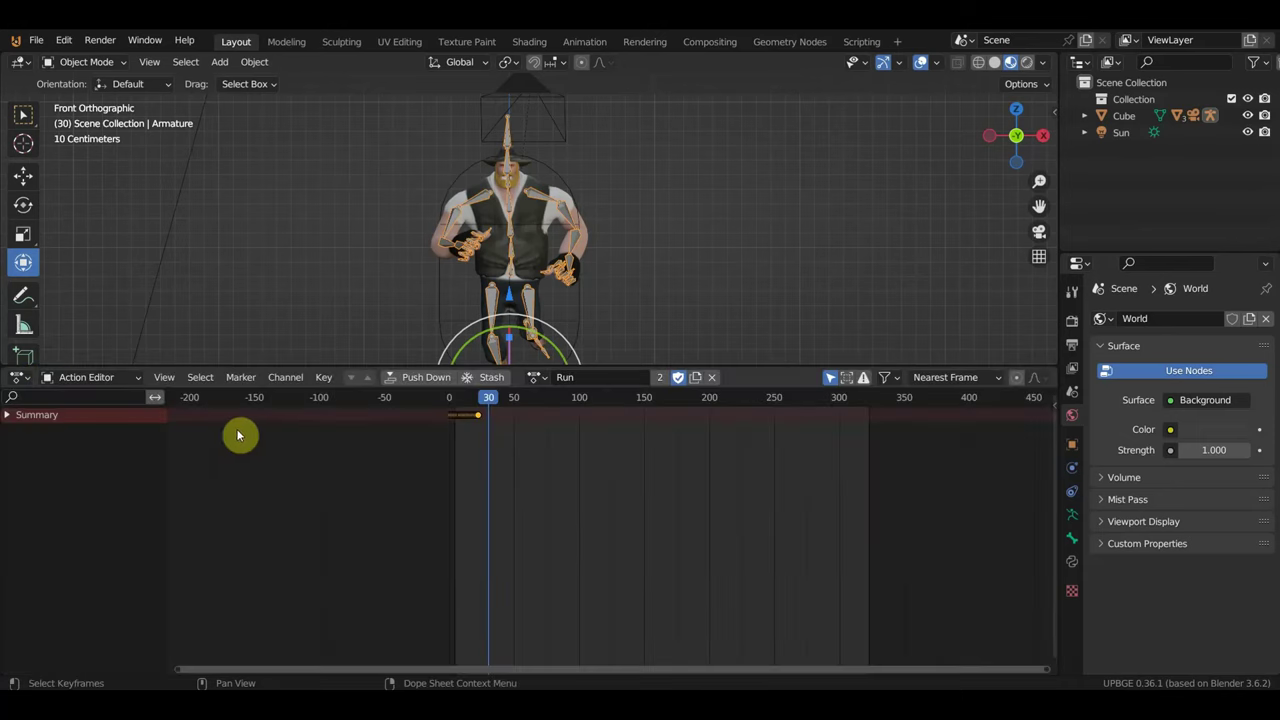
pyautogui.click(485, 405)
pyautogui.moveTo(480, 408); pyautogui.dragTo(480, 412)
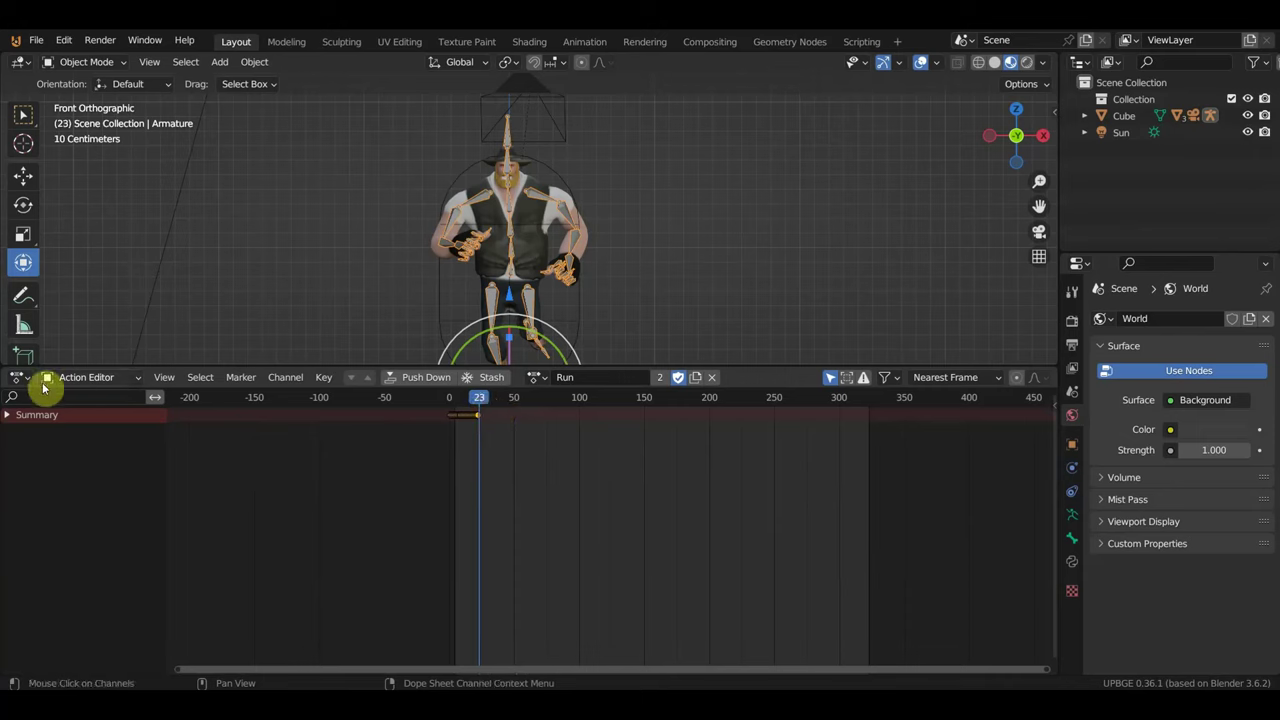
# - Switch the bottom area to the Timeline and lower the scene start frame to 0
pyautogui.click(22, 379)
pyautogui.click(257, 437)
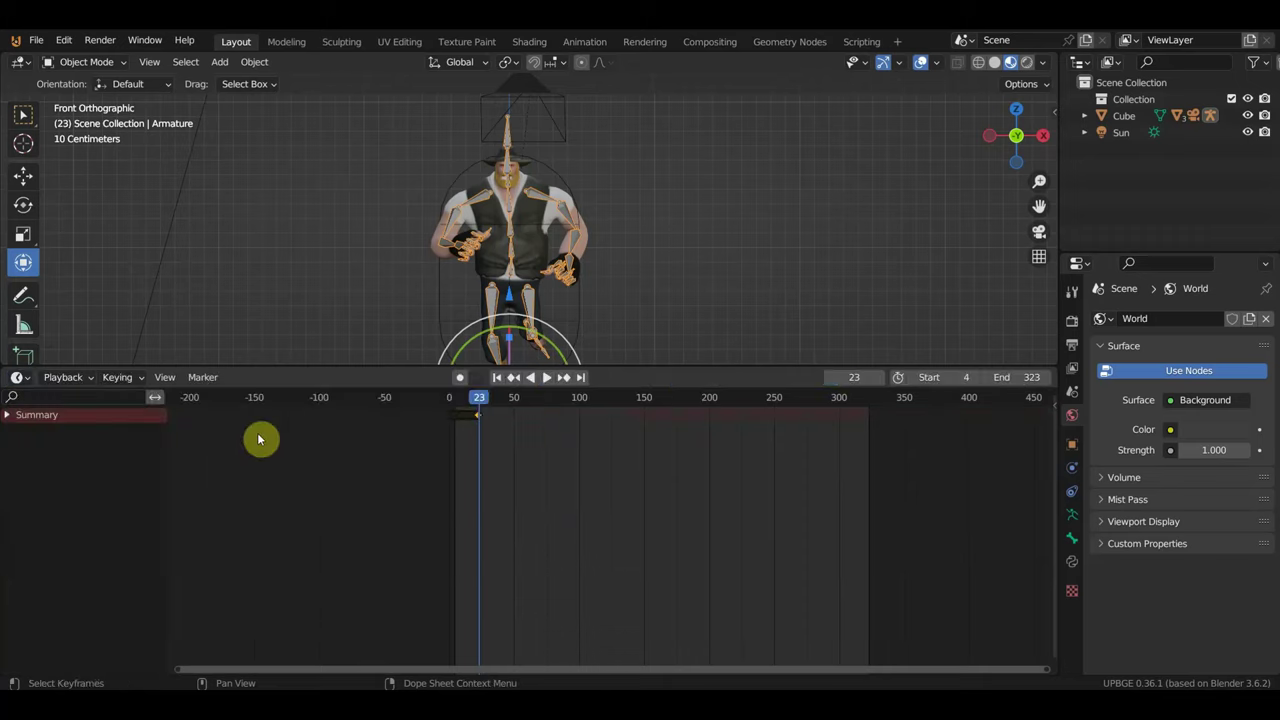
pyautogui.scroll(3, 443, 514)
pyautogui.hscroll(-5, 723, 540)
pyautogui.hscroll(-3, 577, 477)
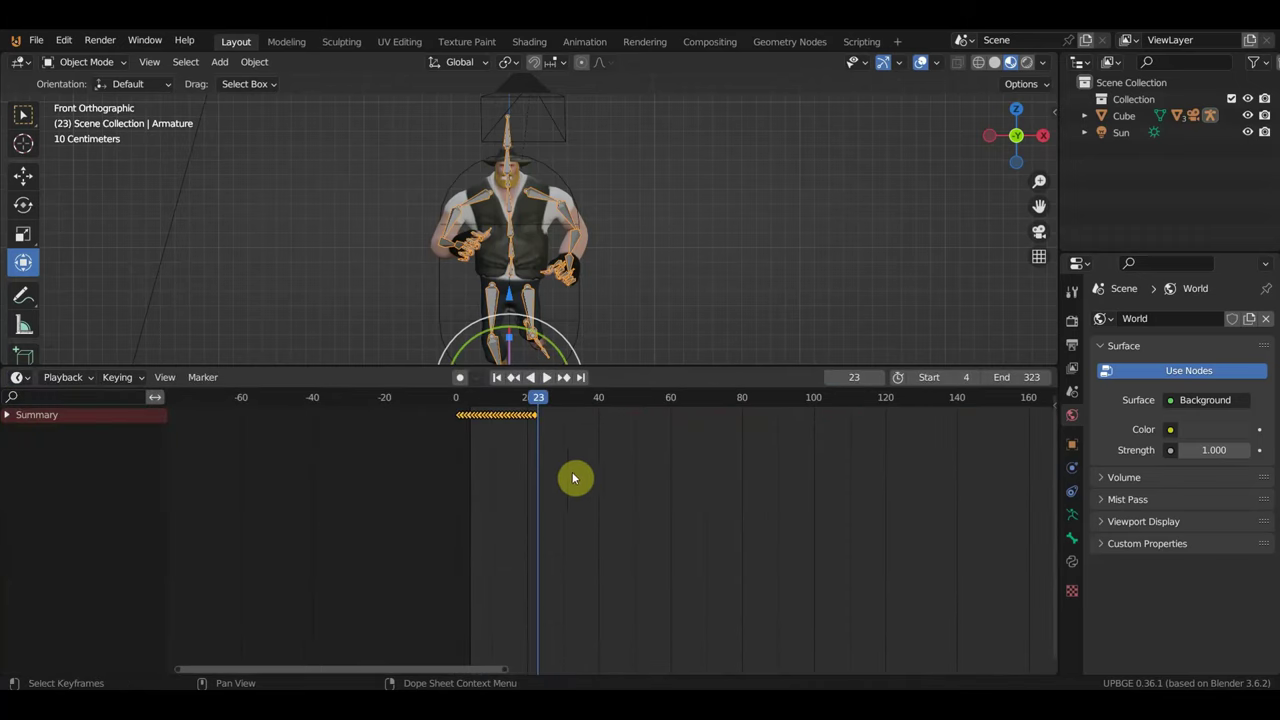
pyautogui.click(909, 378)
pyautogui.click(909, 378)
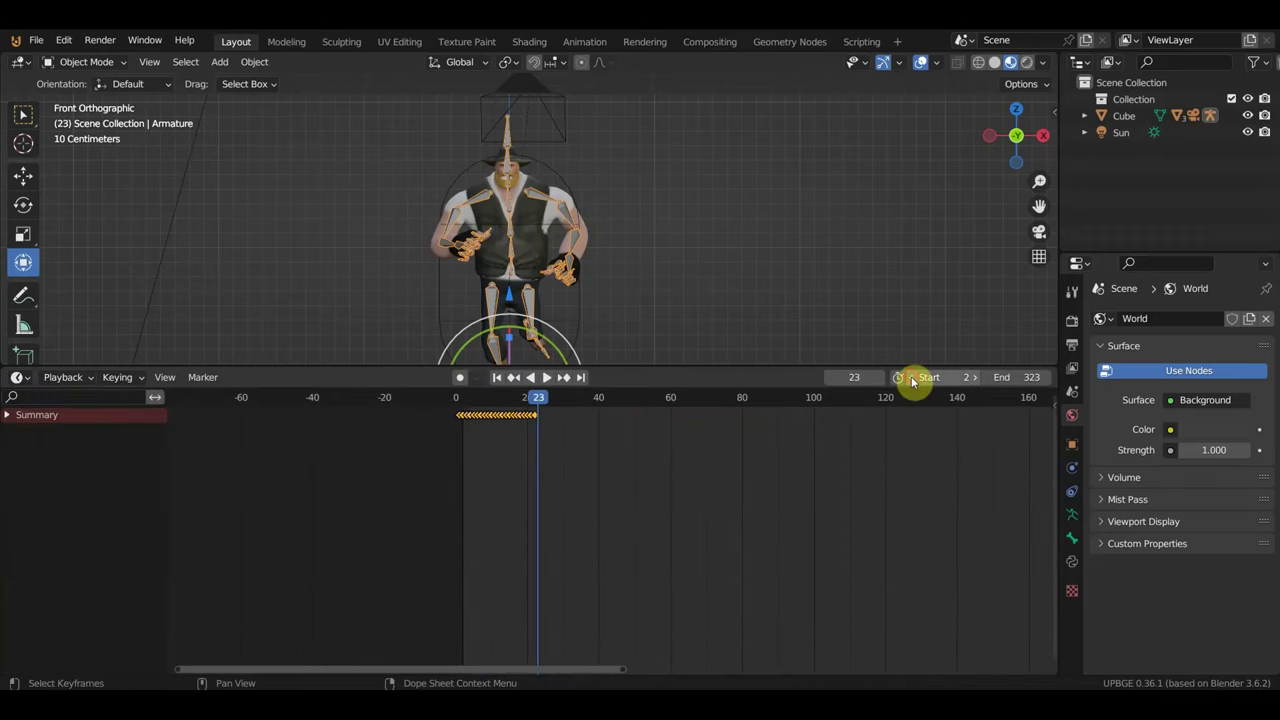
pyautogui.click(910, 379)
pyautogui.click(910, 379)
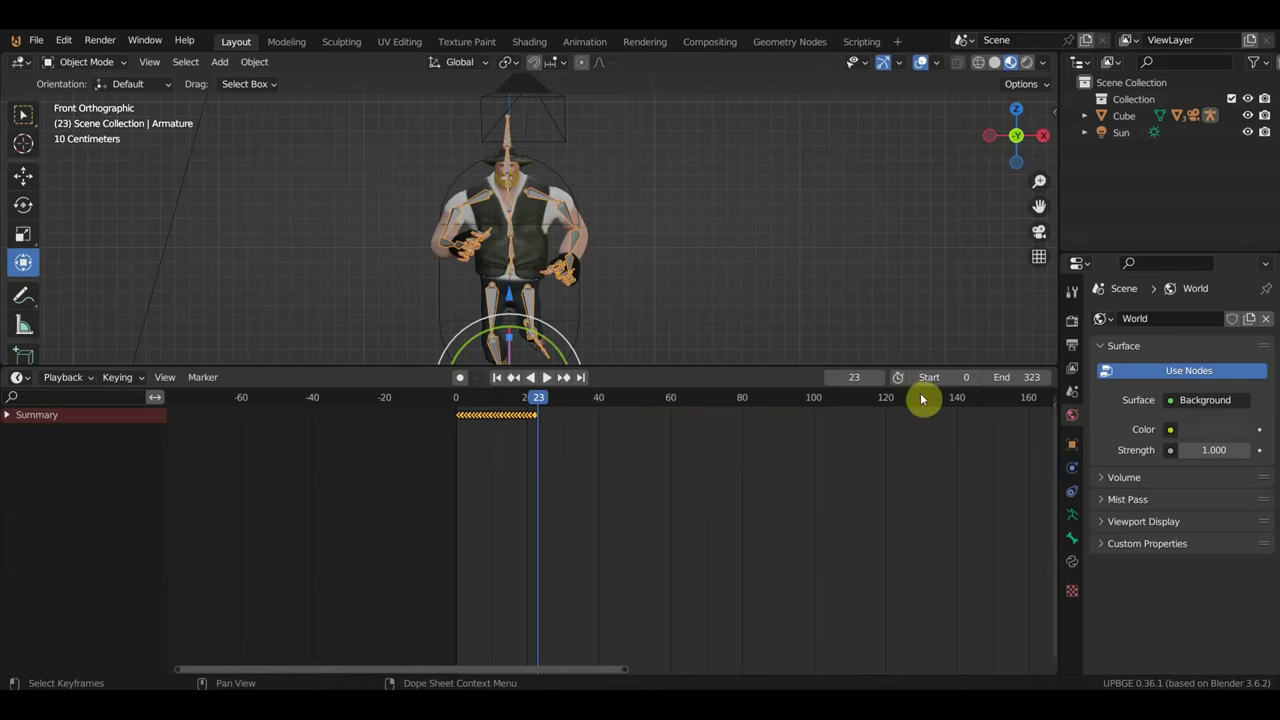
# - Box-select all Run keyframes and shift them one frame earlier to start at 0
pyautogui.scroll(2, 632, 487)
pyautogui.moveTo(568, 493); pyautogui.dragTo(380, 405)
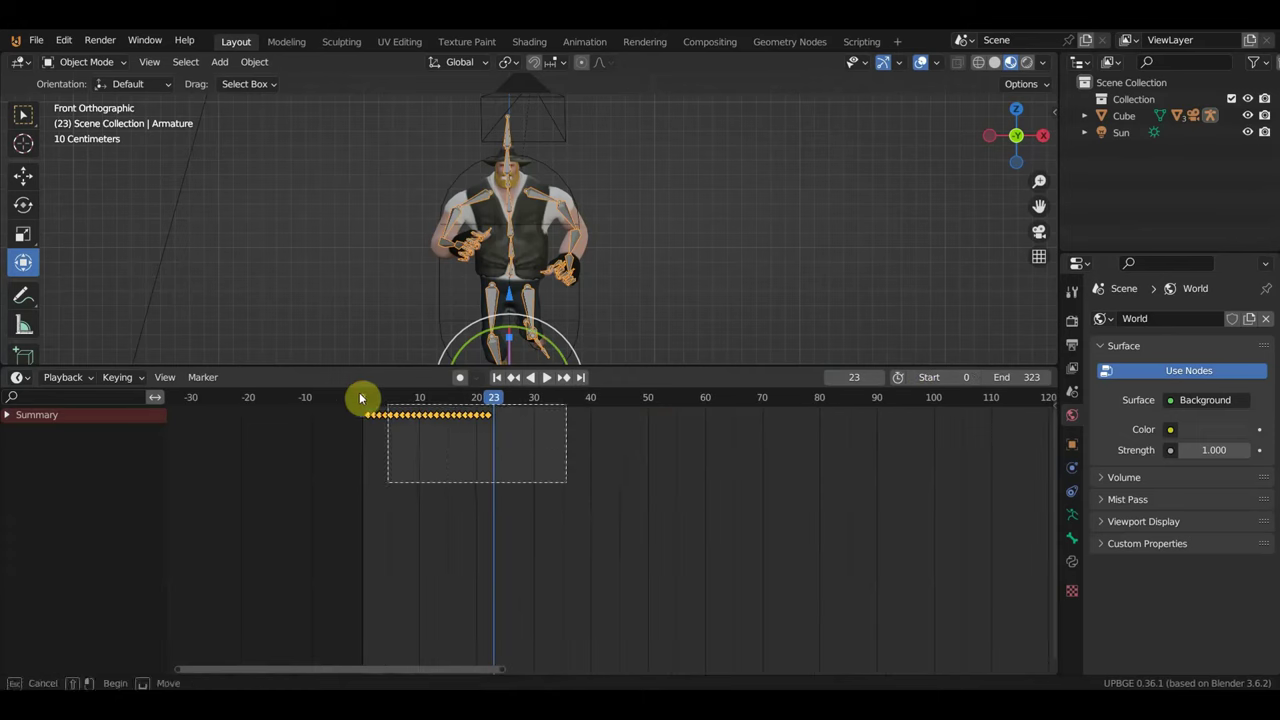
pyautogui.press('g')
pyautogui.click(584, 492)
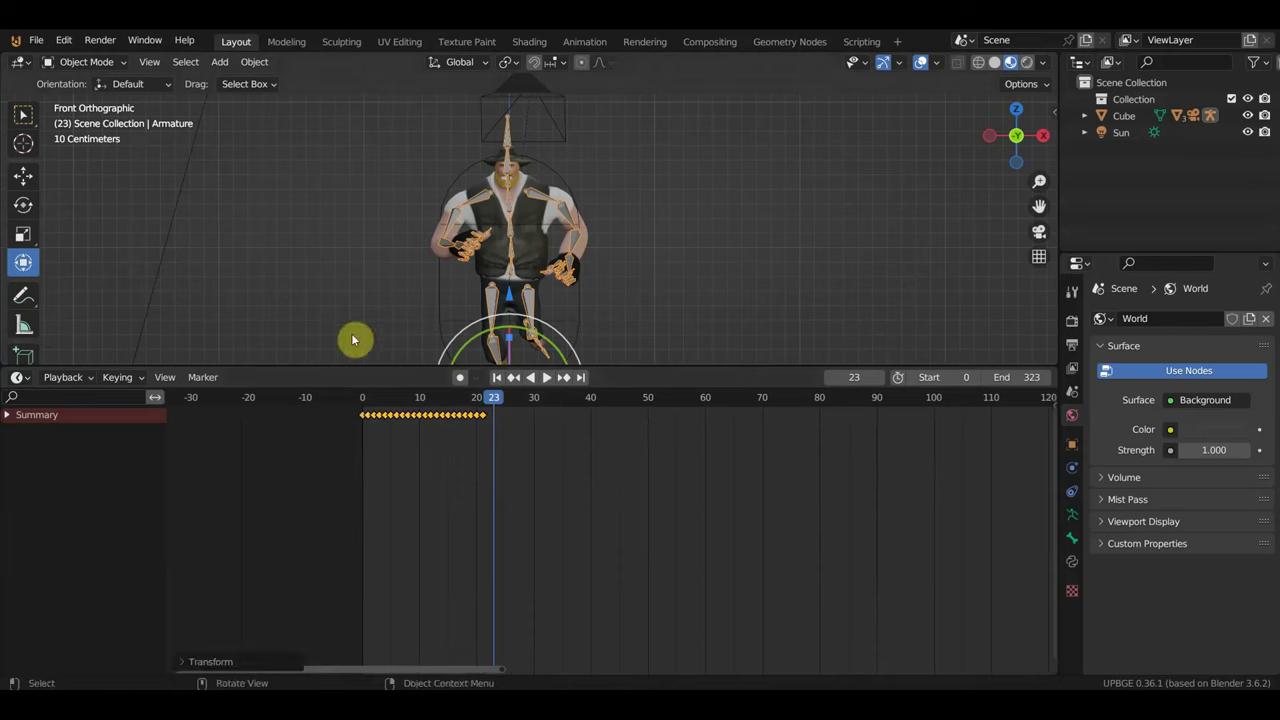
# - Back in Logic Bricks, set the Run actuator's End Frame to 22 and Play to Loop Stop
pyautogui.click(22, 62)
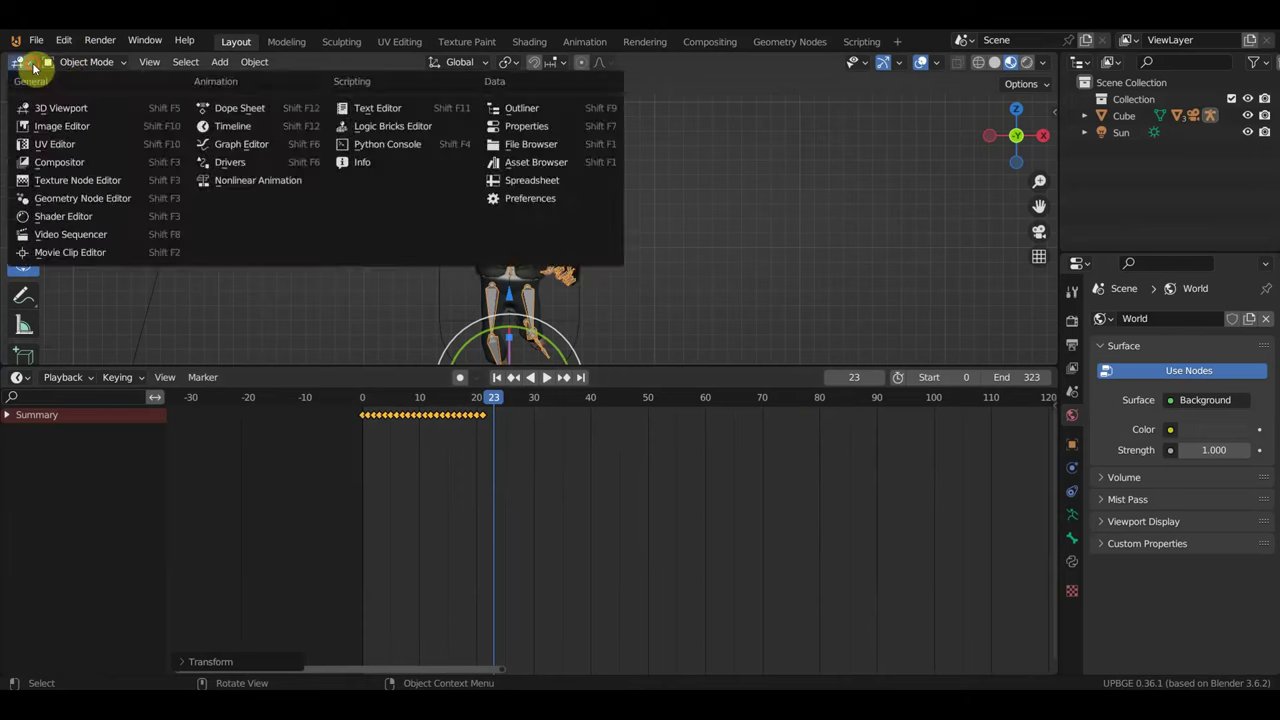
pyautogui.click(20, 377)
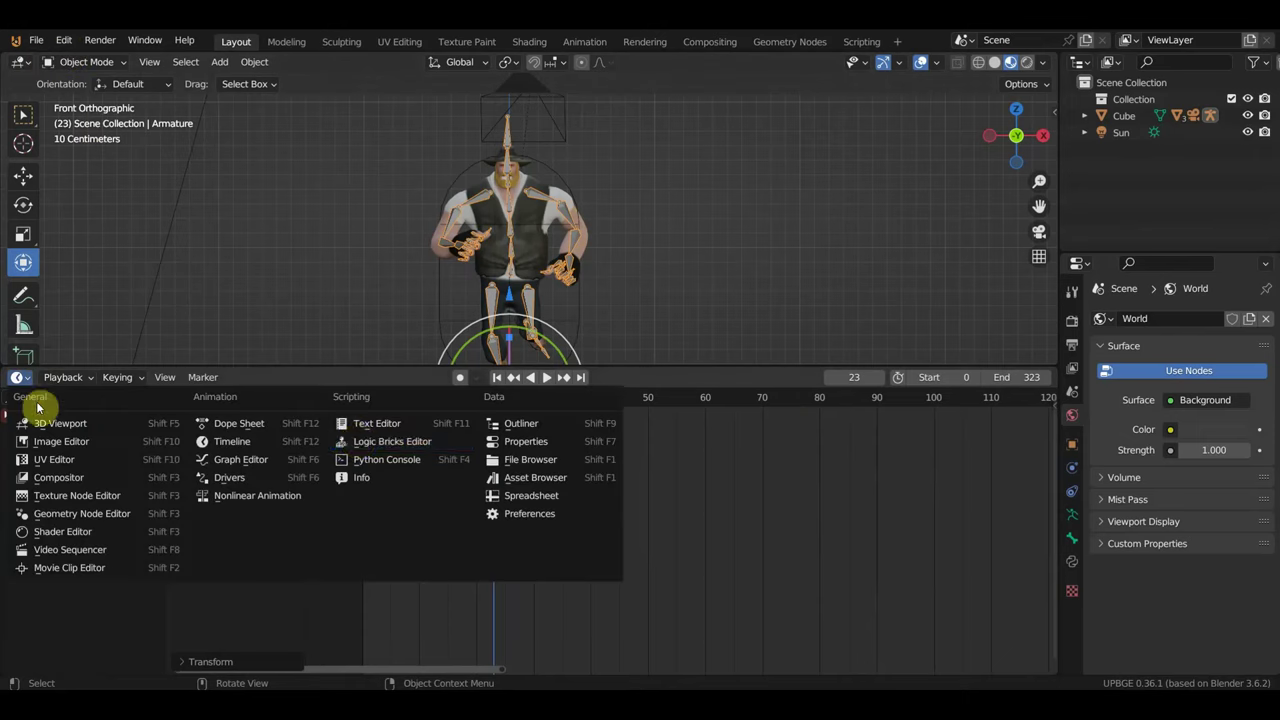
pyautogui.click(368, 440)
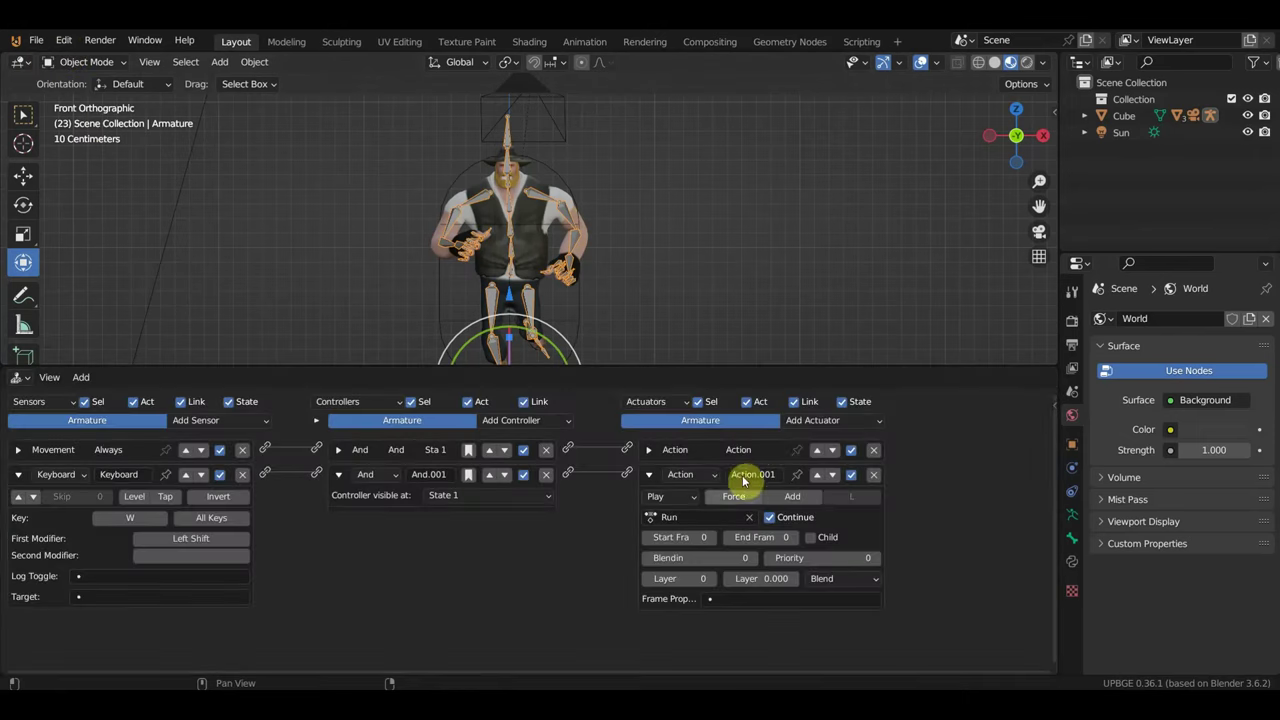
pyautogui.click(22, 380)
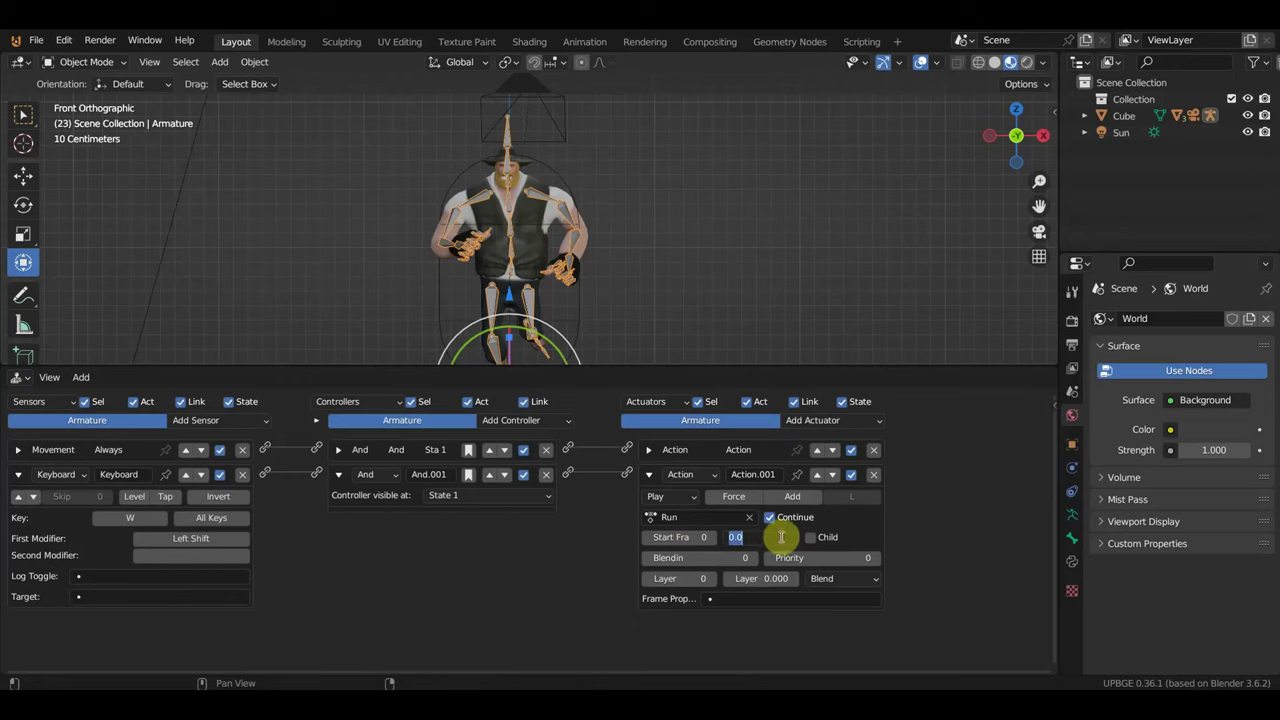
pyautogui.write('22')
pyautogui.press('Return')
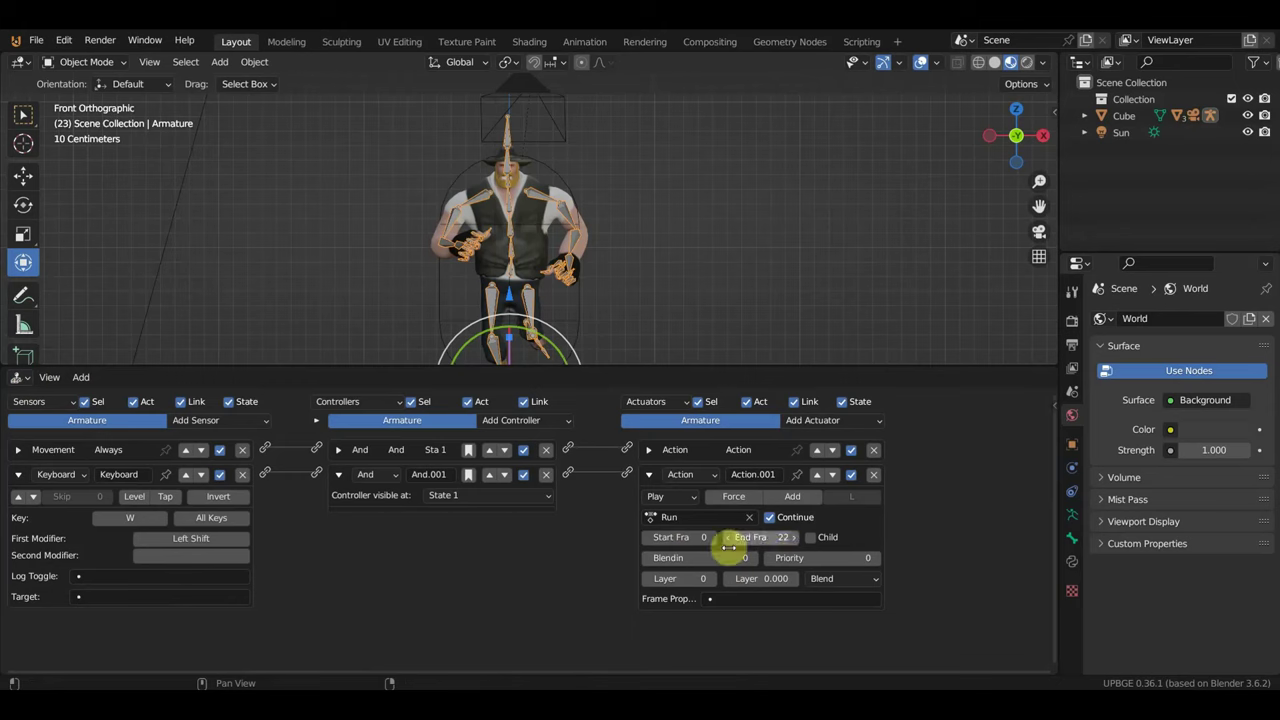
pyautogui.click(676, 498)
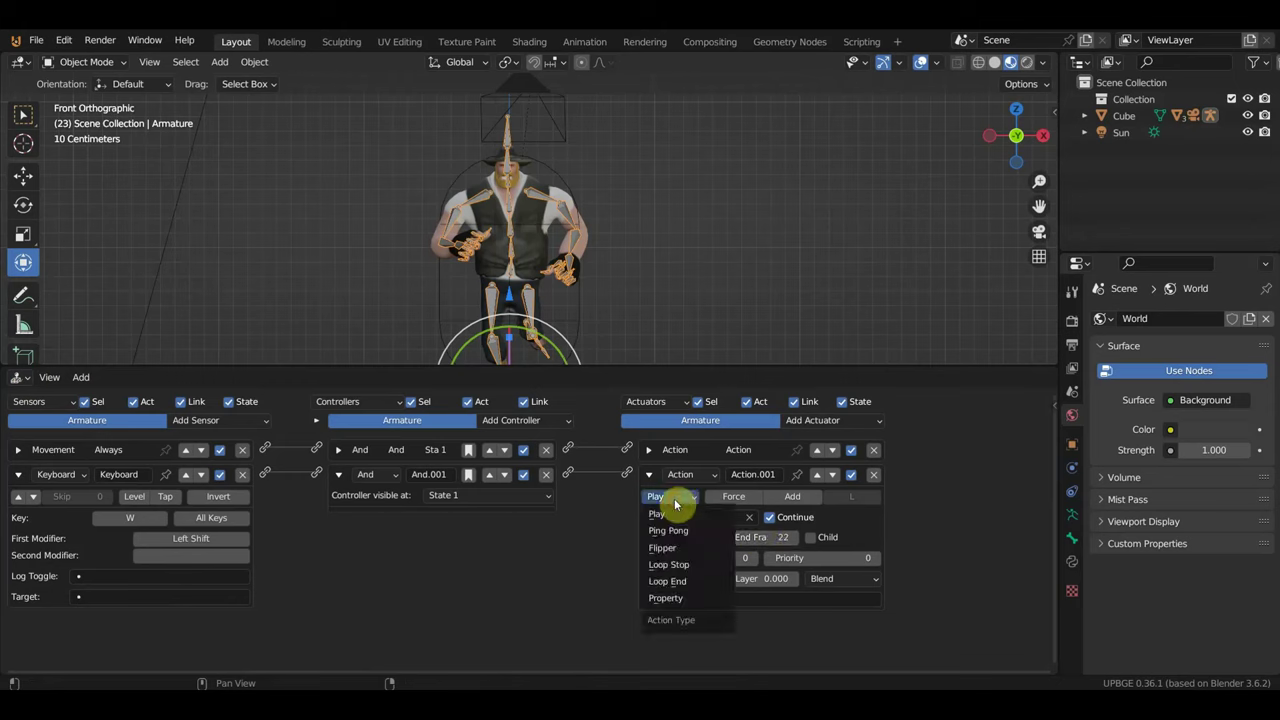
pyautogui.click(675, 566)
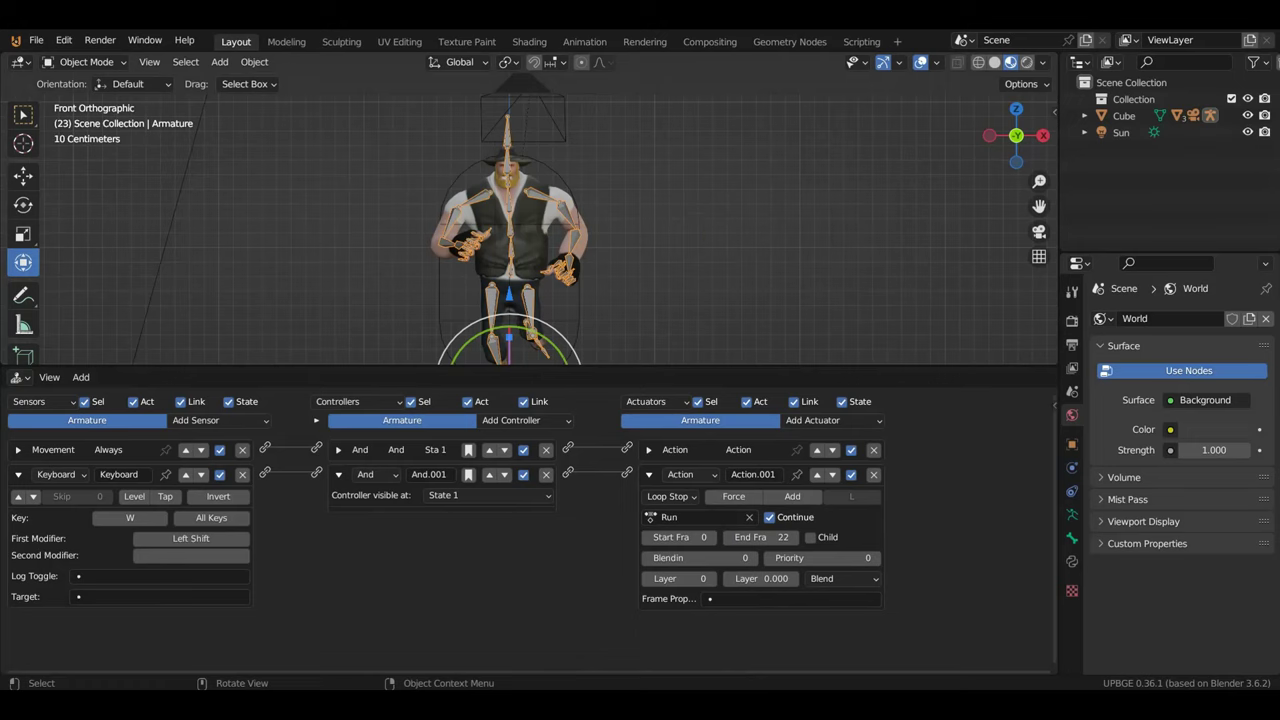
pyautogui.press('p')
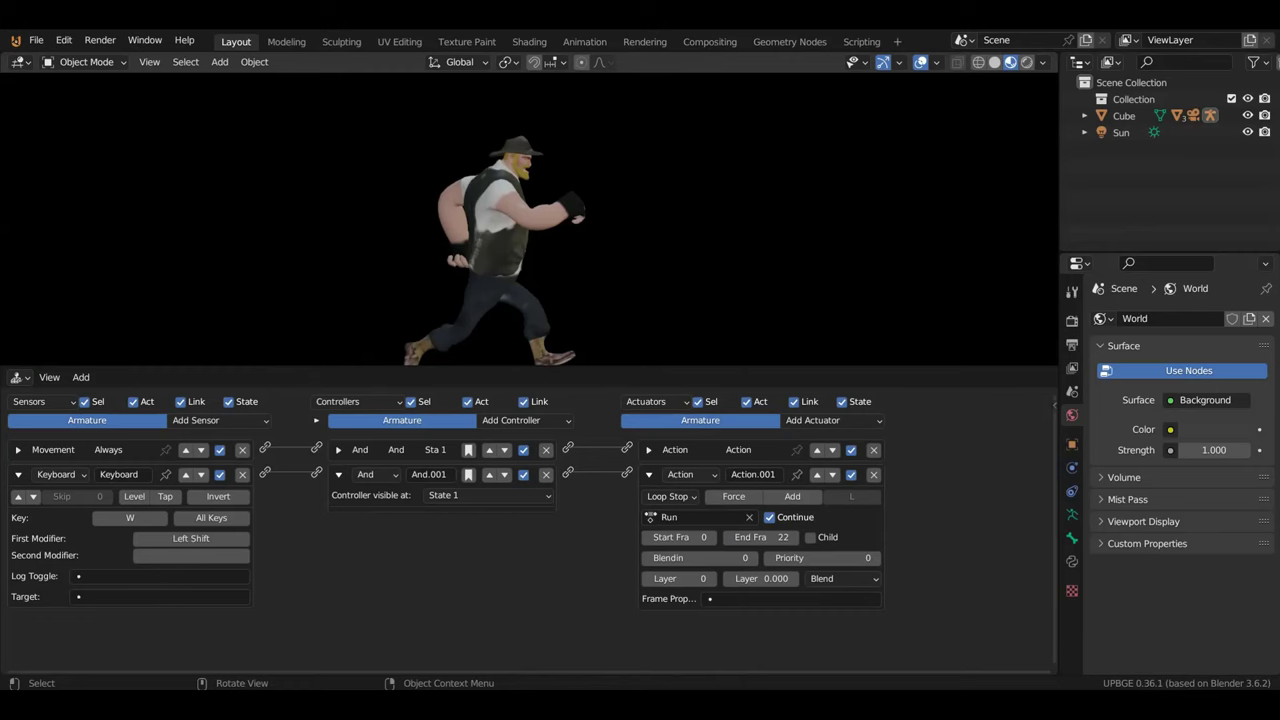
pyautogui.press('Escape')
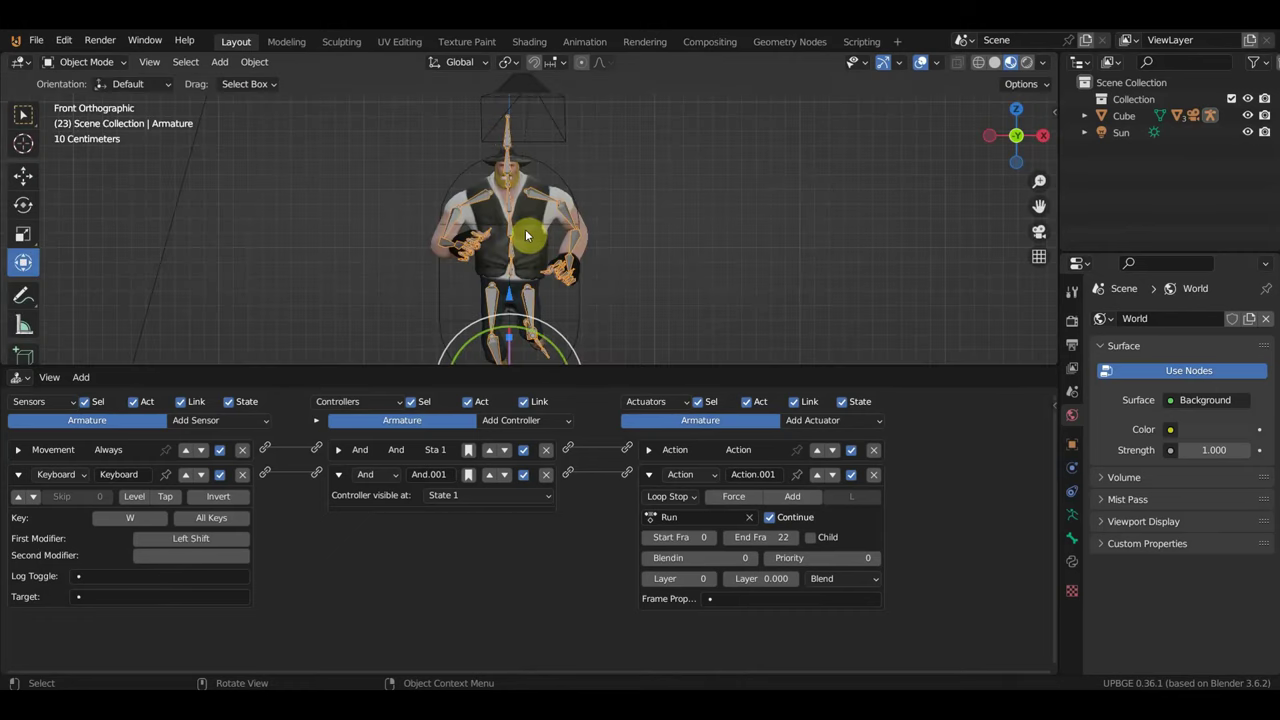
pyautogui.click(569, 178)
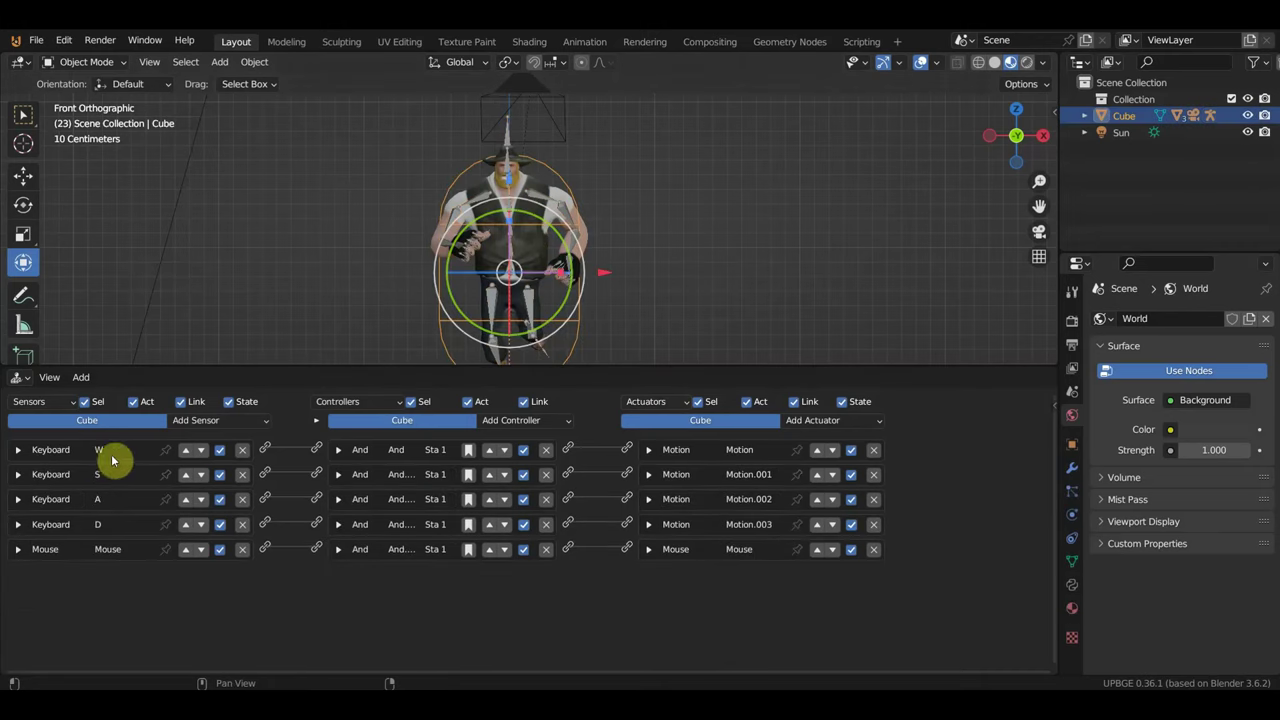
# - Expand the forward Motion actuator (Loc Y -0.10) and test-walk the character with A and D
pyautogui.click(648, 450)
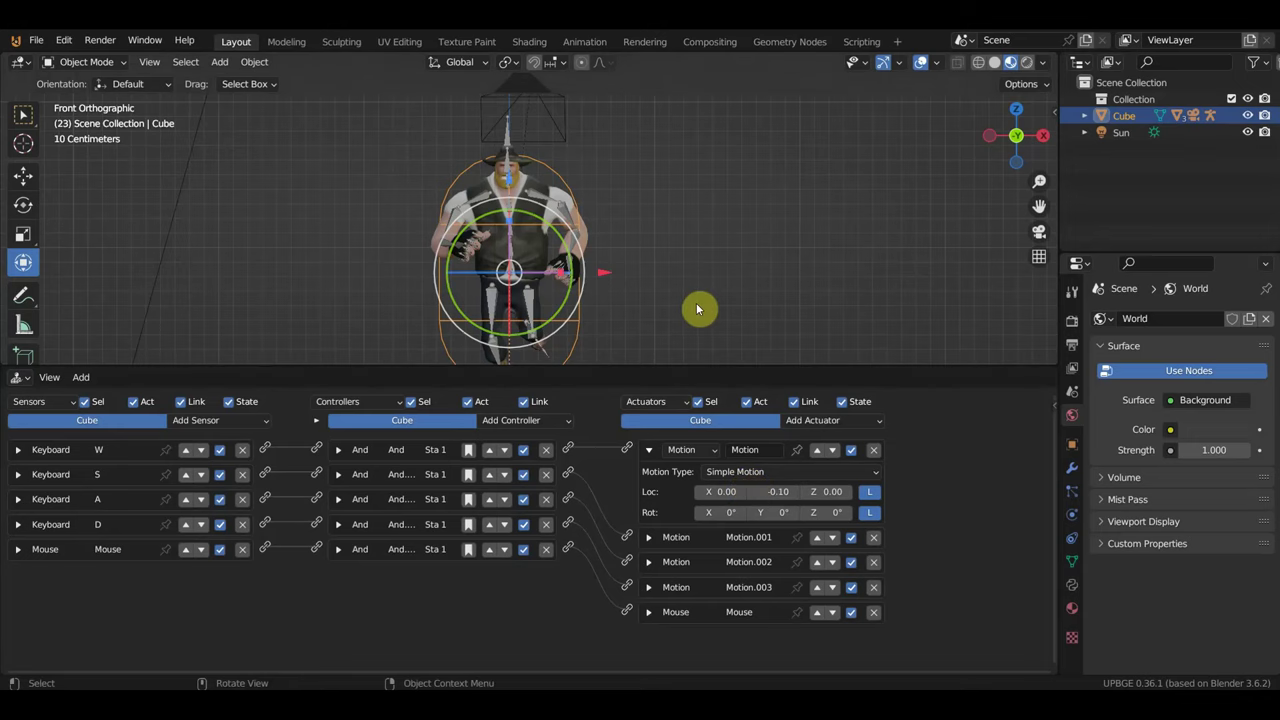
pyautogui.press('p')
pyautogui.press('d')
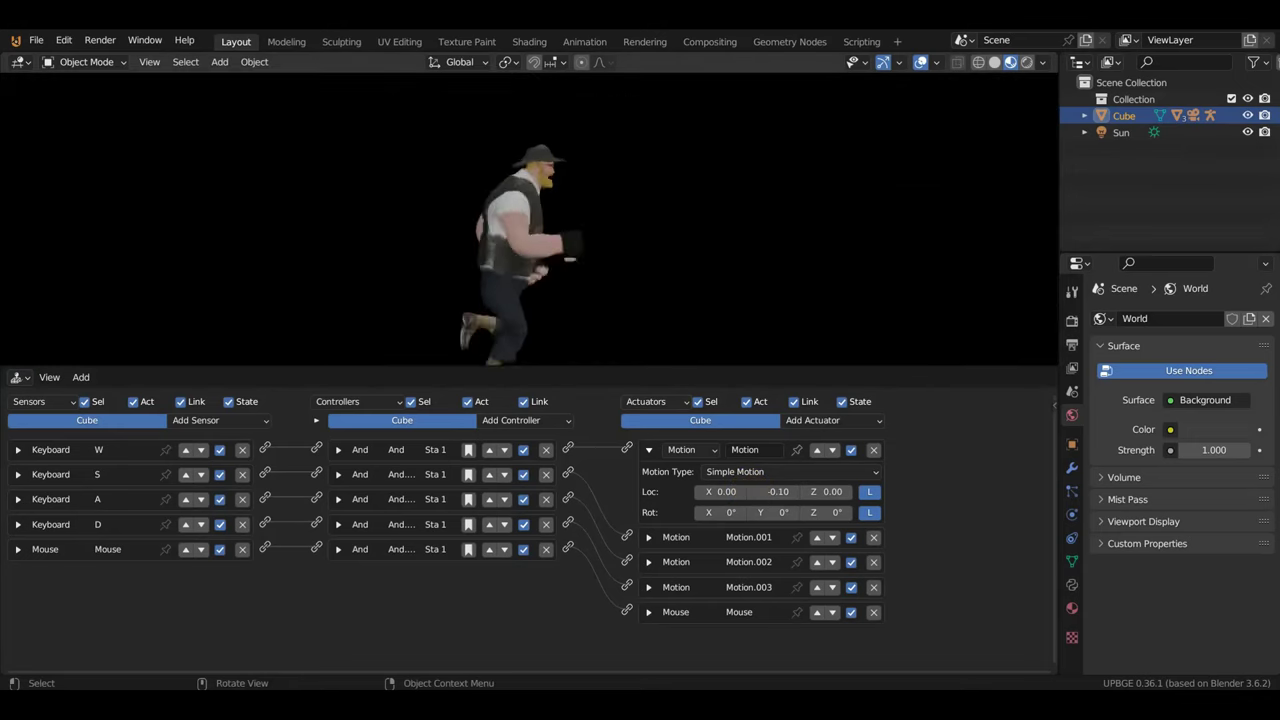
pyautogui.press('a')
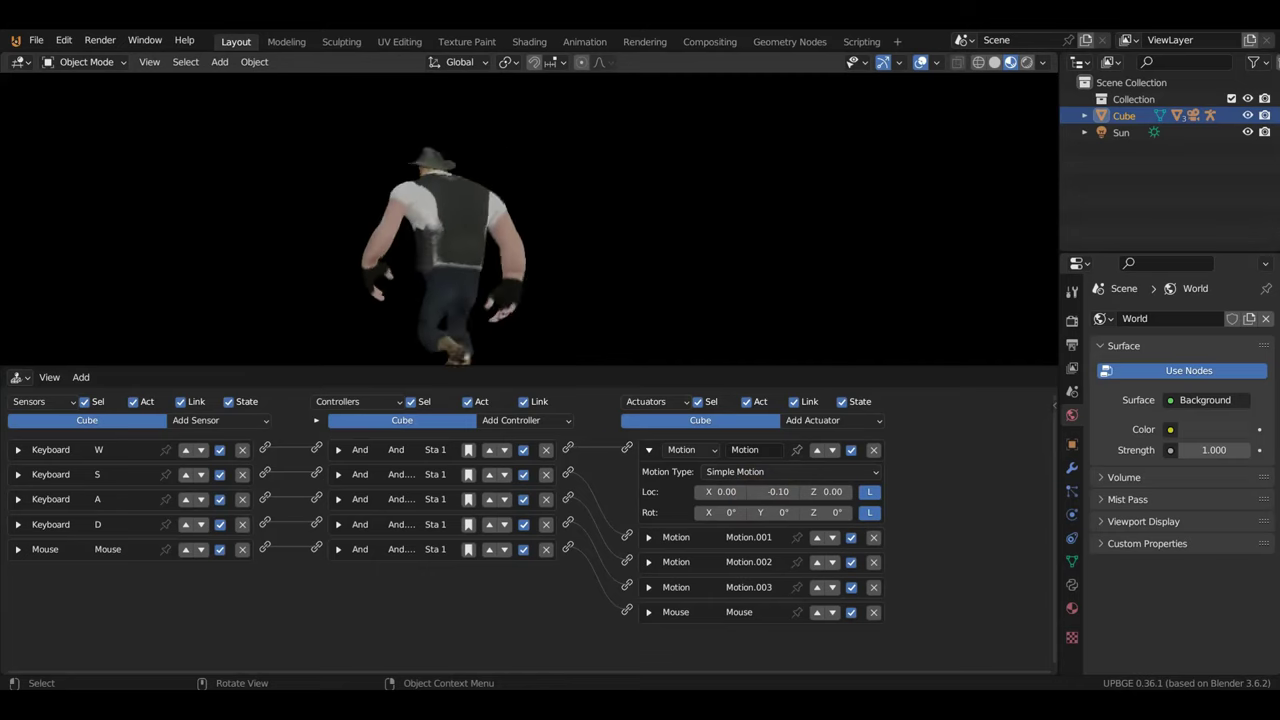
pyautogui.press('d')
pyautogui.press('a')
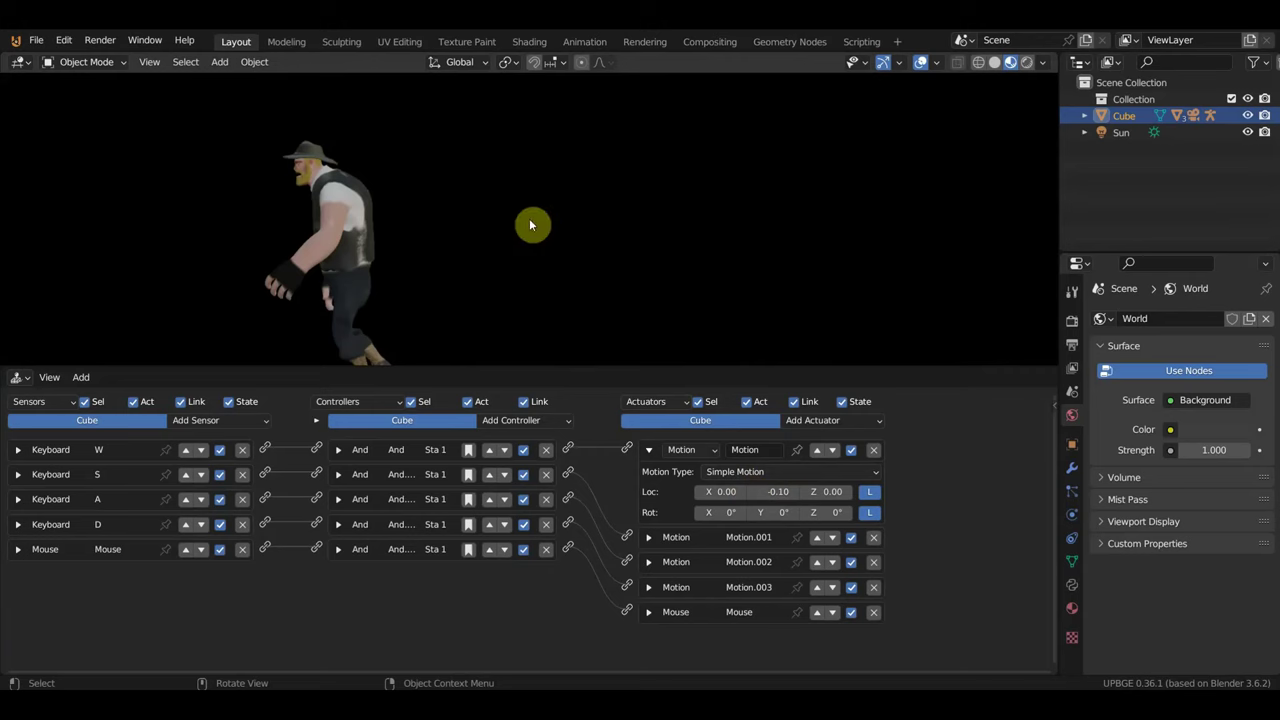
pyautogui.press('Escape')
pyautogui.write('-0.04')
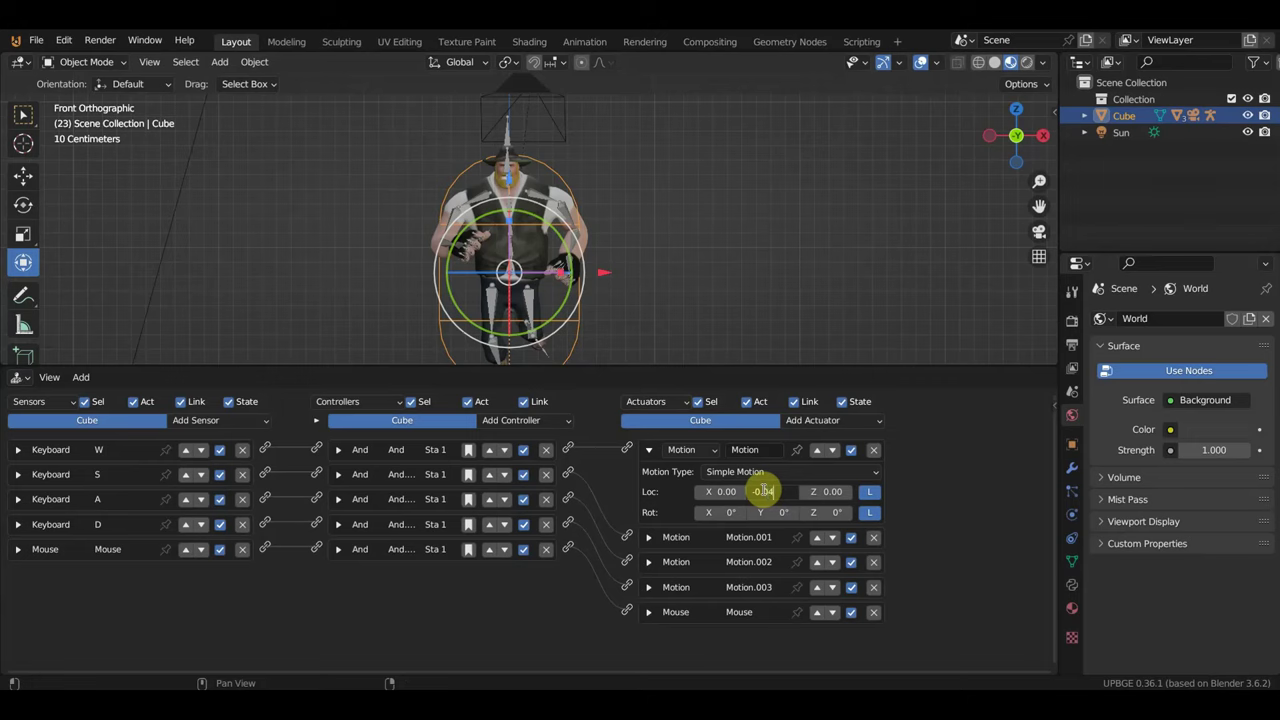
# - Set the Motion actuator's Loc Y to -0.04 and test-walk the character with W and A
pyautogui.press('Return')
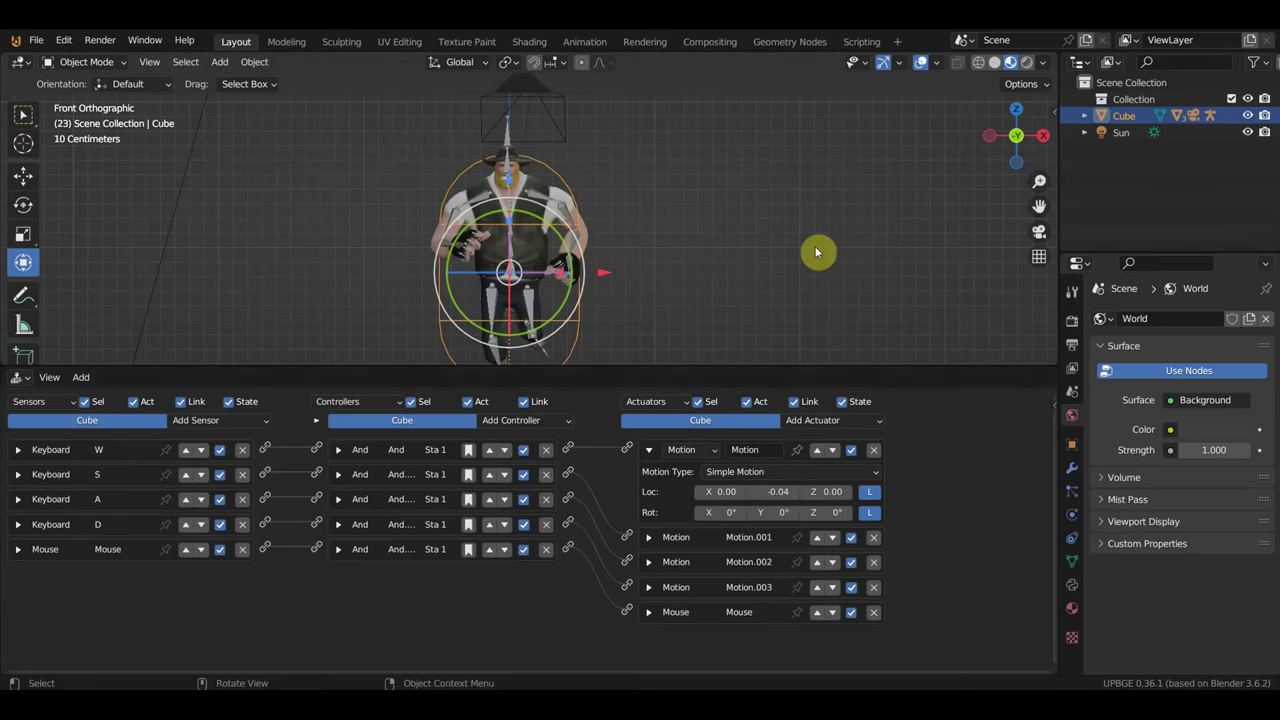
pyautogui.press('p')
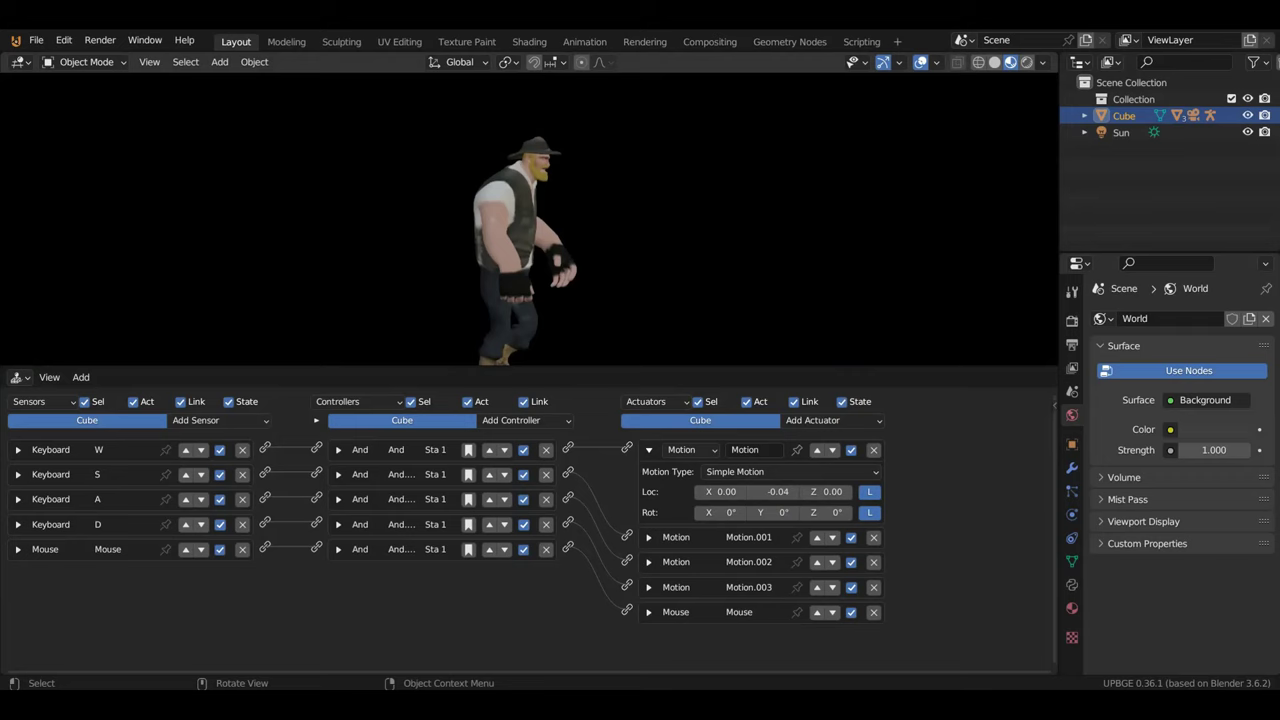
pyautogui.press('w')
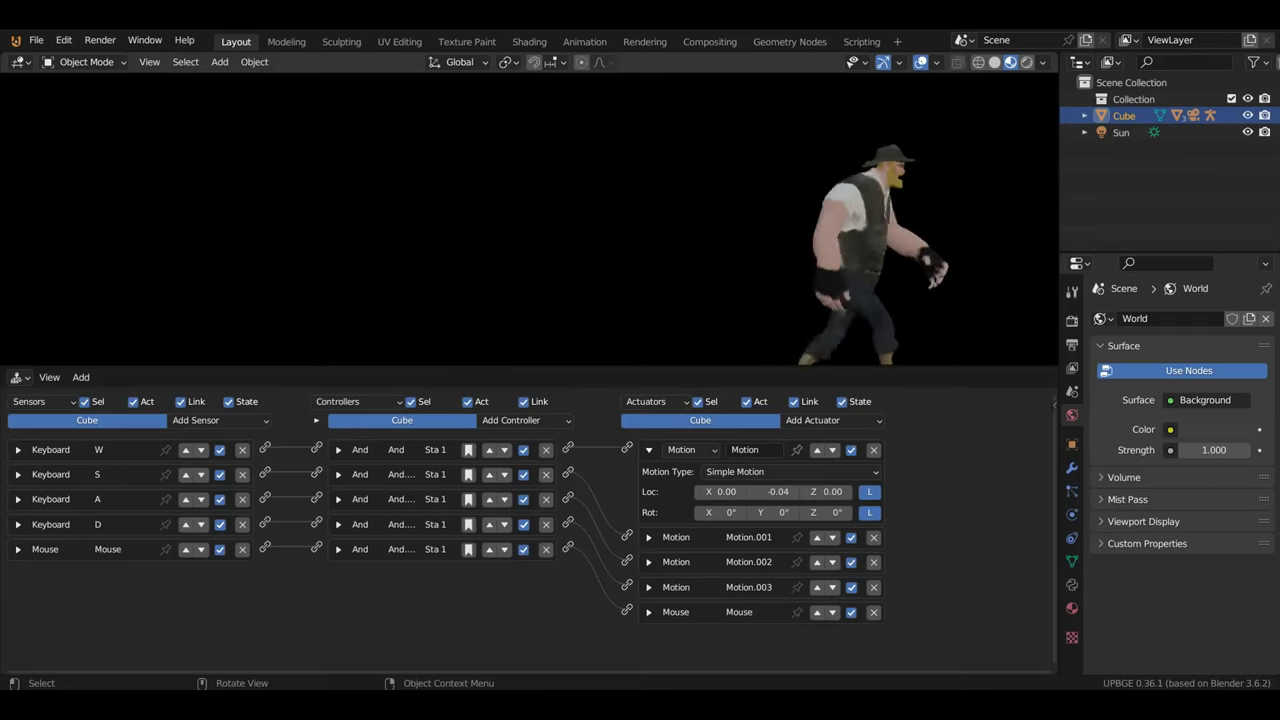
pyautogui.press('a')
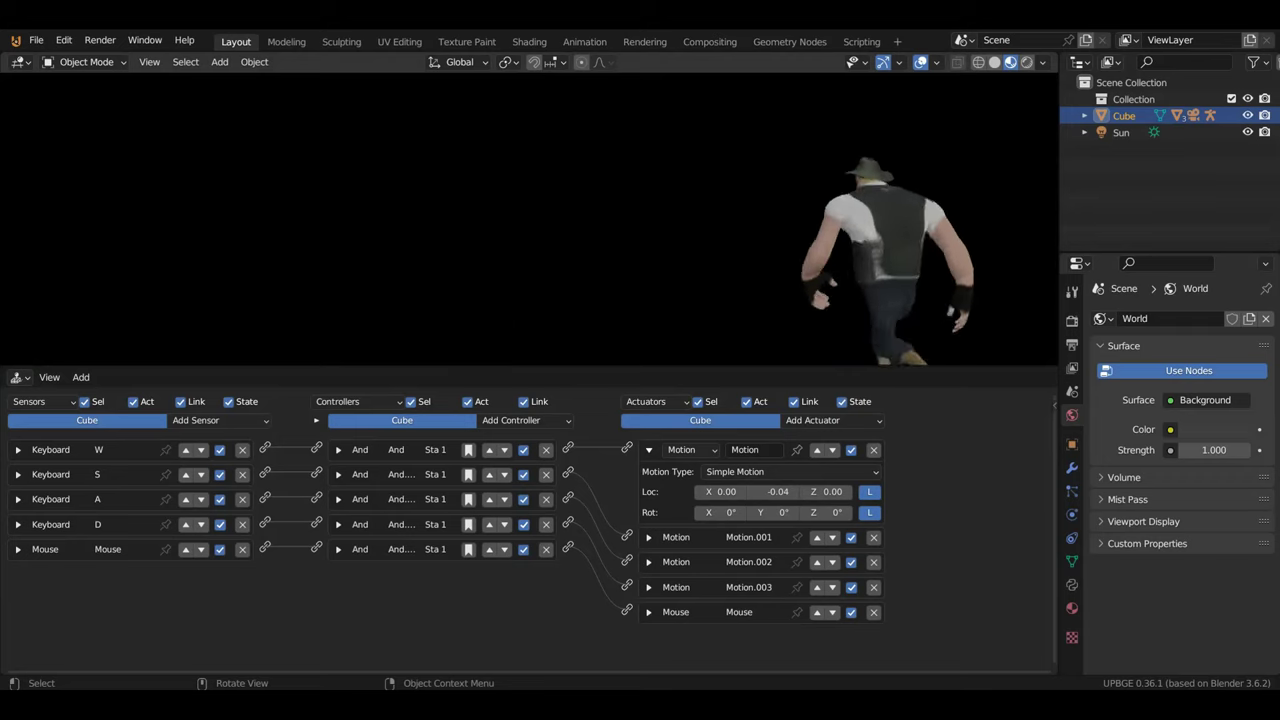
pyautogui.press('a')
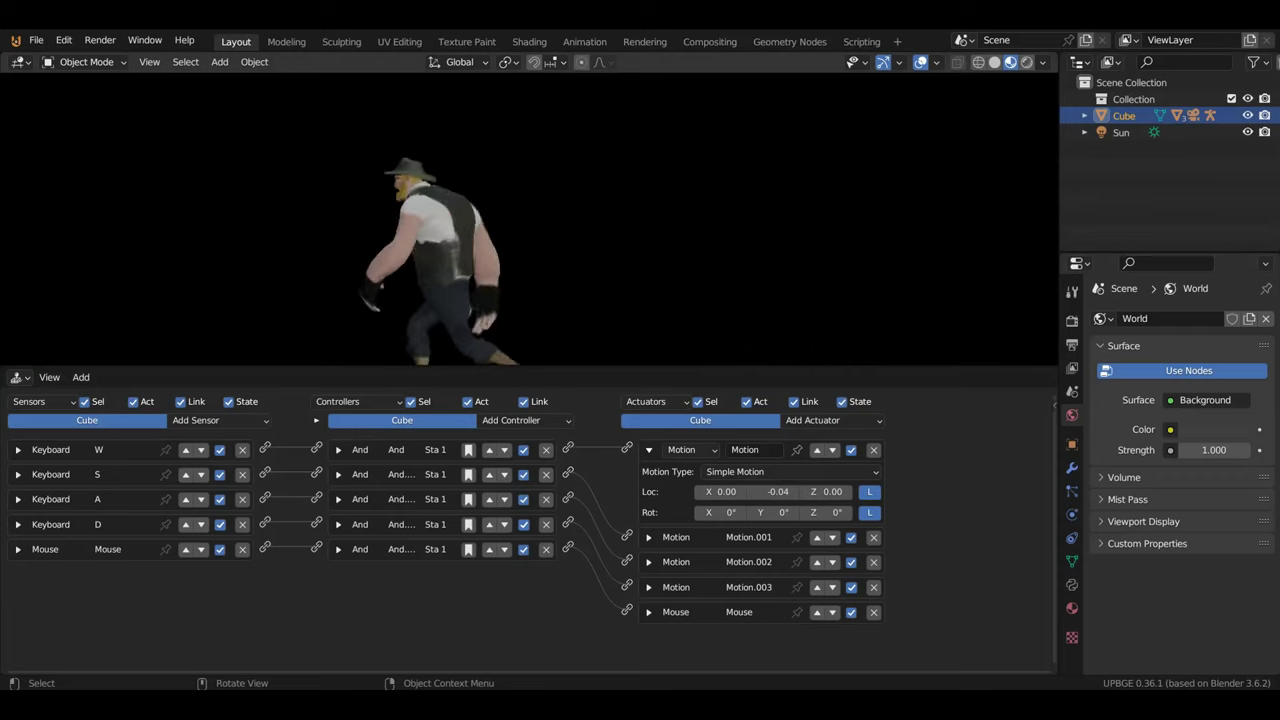
pyautogui.press('a')
pyautogui.press('Escape')
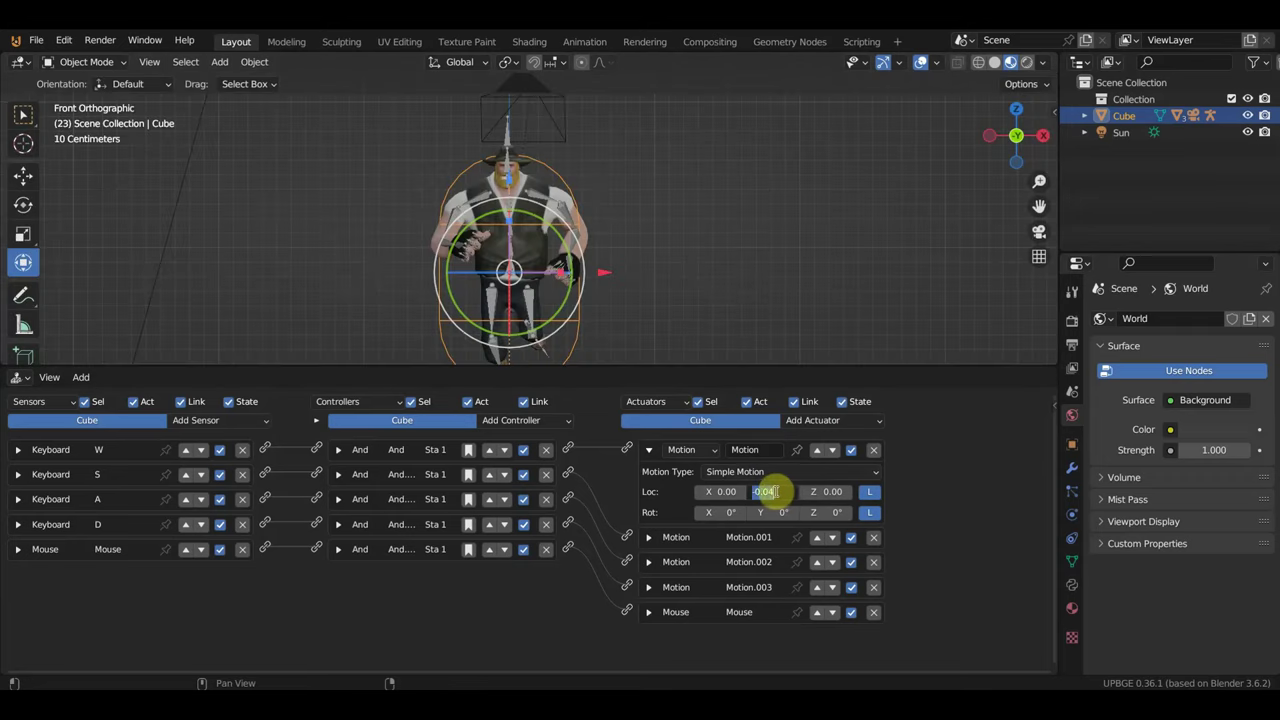
pyautogui.write('-0.02')
# - Change Loc Y to -0.02 and test-walk the character again
pyautogui.press('Return')
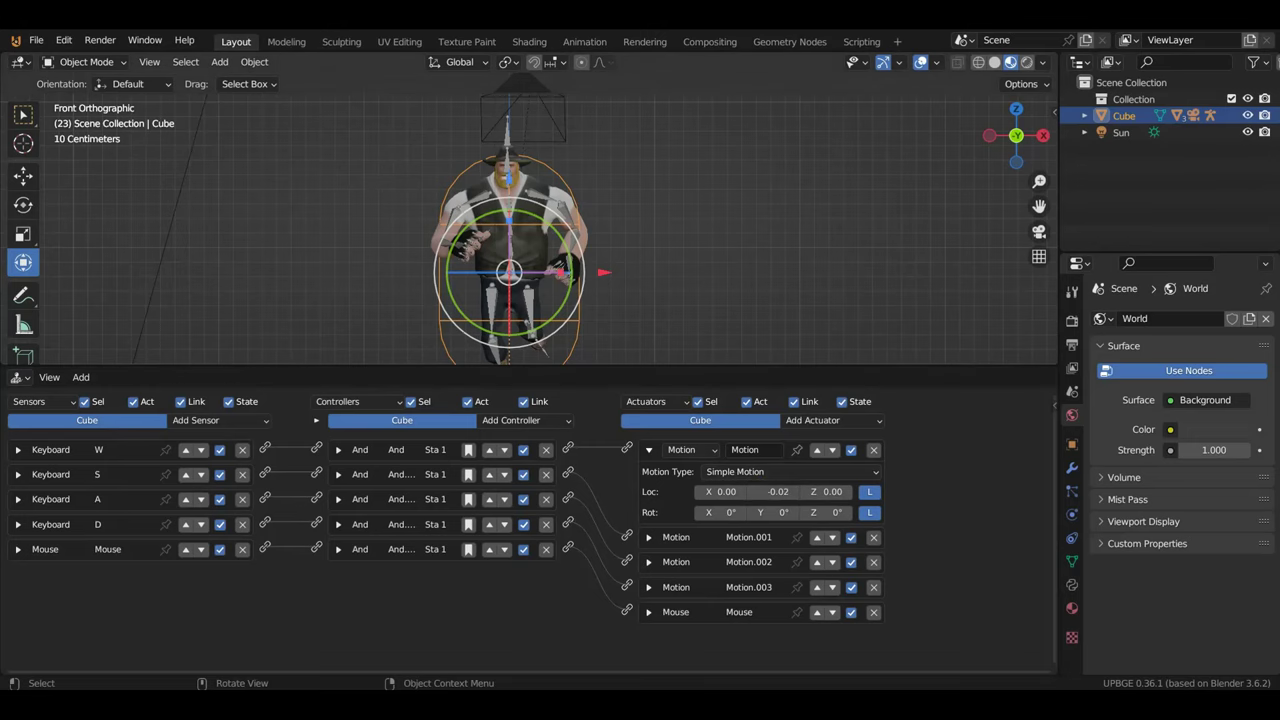
pyautogui.press('p')
pyautogui.press('d')
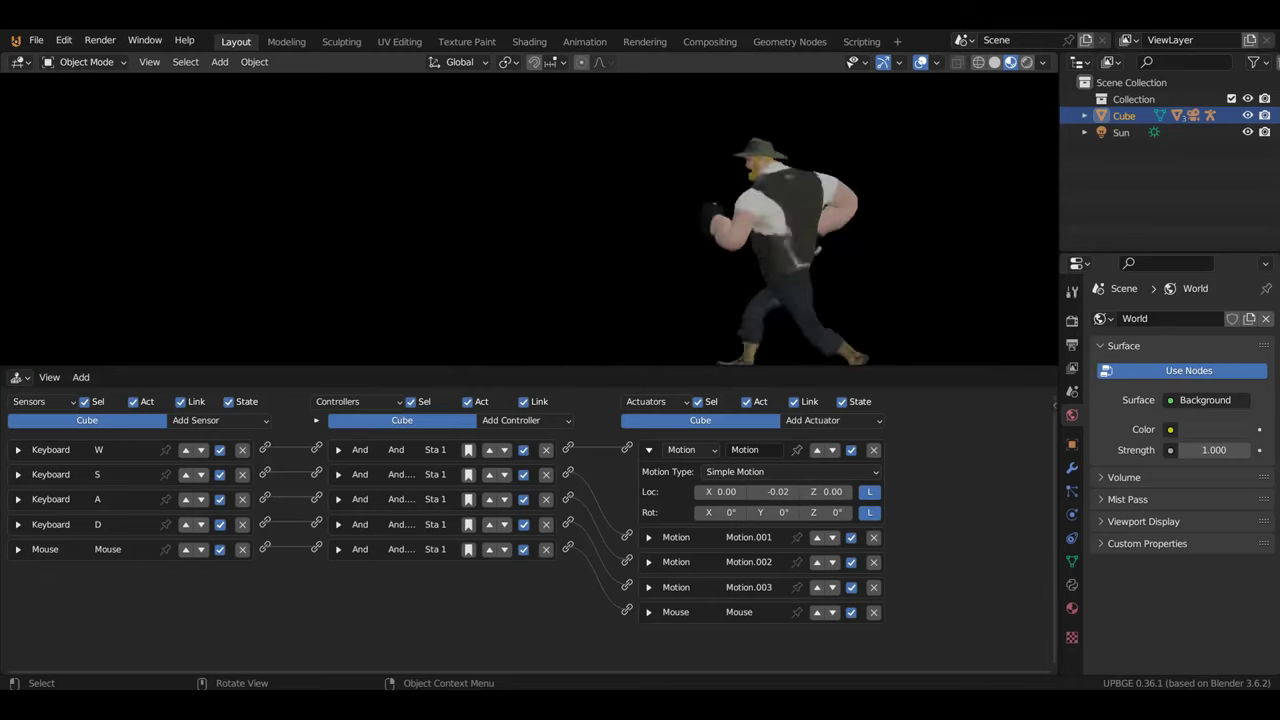
pyautogui.press('Escape')
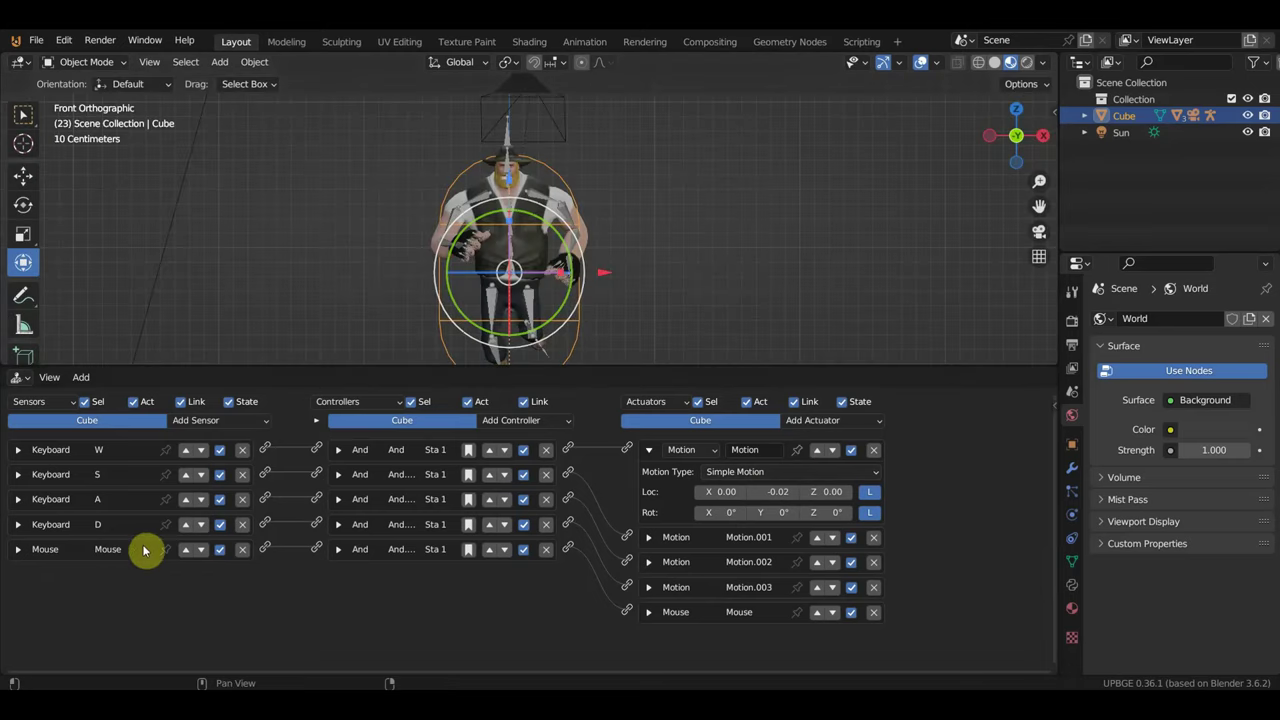
# - Select the Armature and collapse its Keyboard, And.001 and Action.001 bricks
pyautogui.click(508, 127)
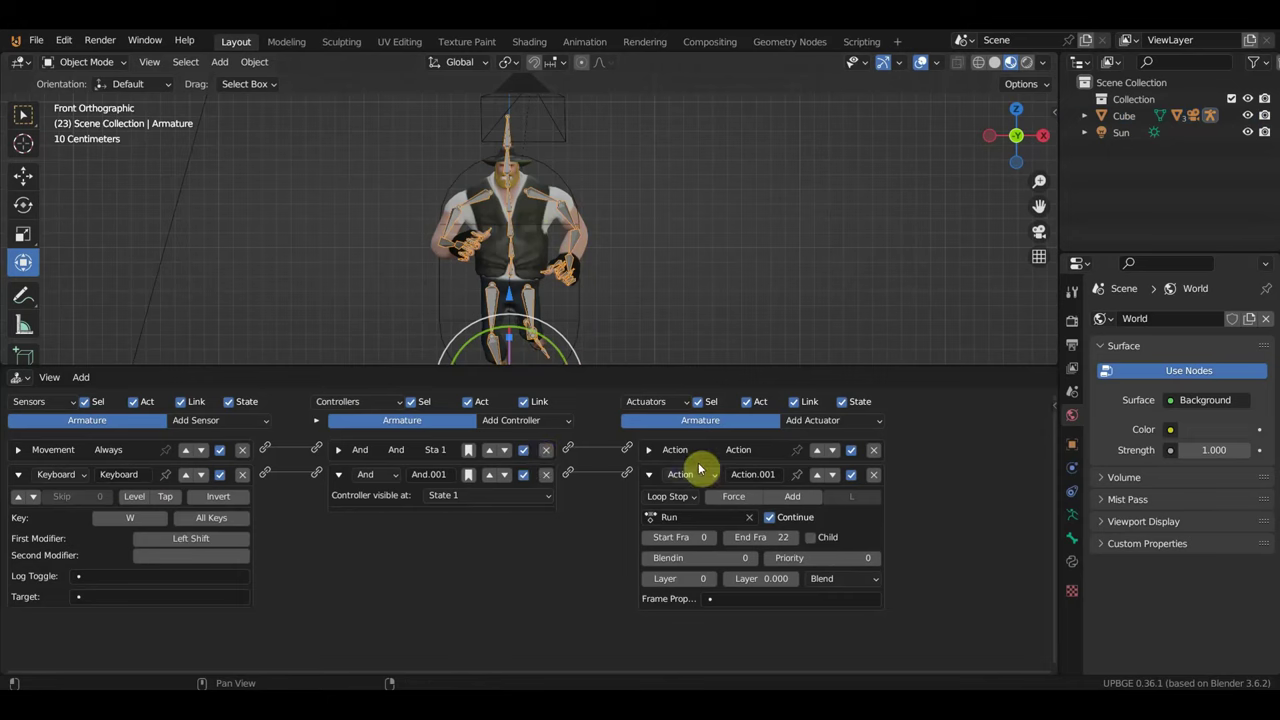
pyautogui.click(648, 476)
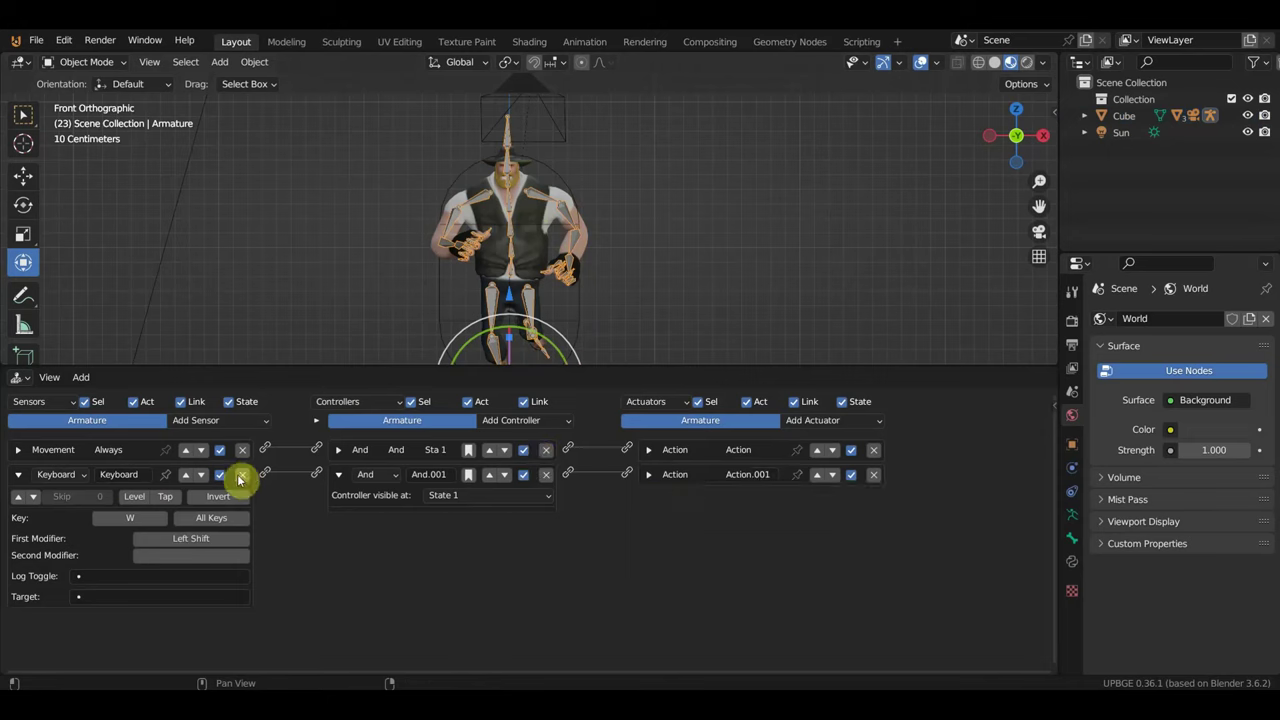
pyautogui.click(17, 475)
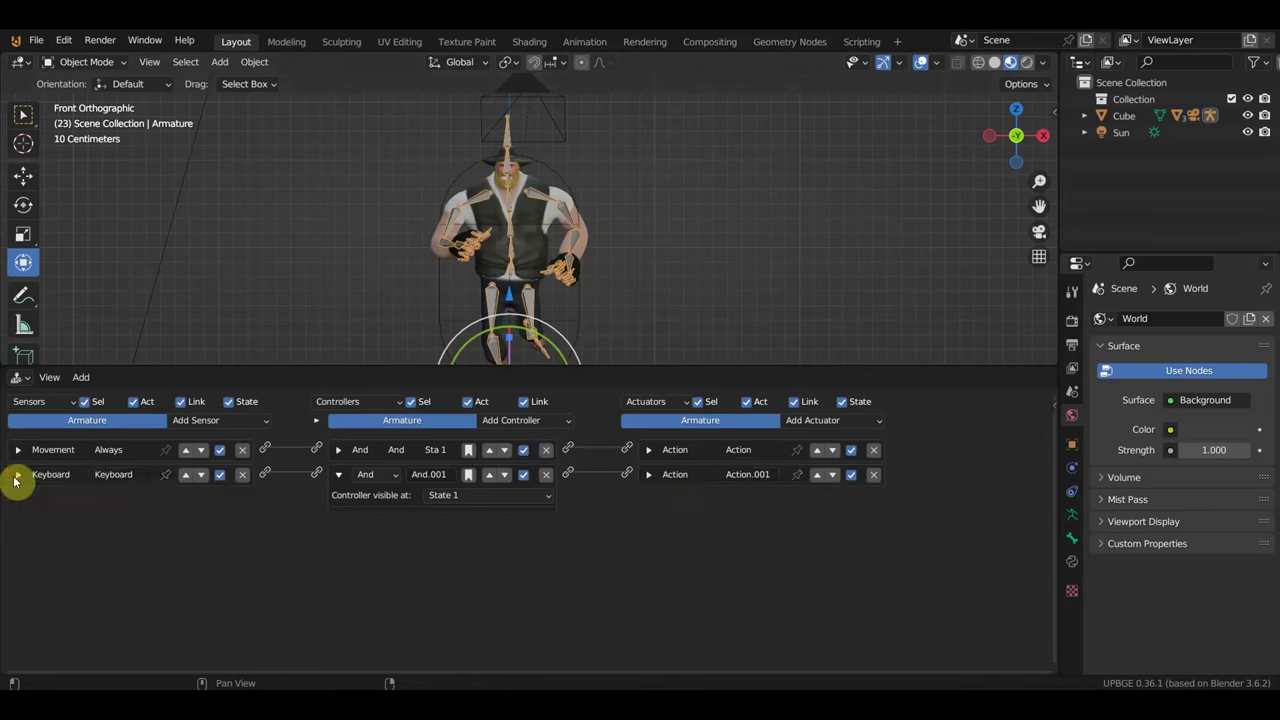
pyautogui.click(338, 475)
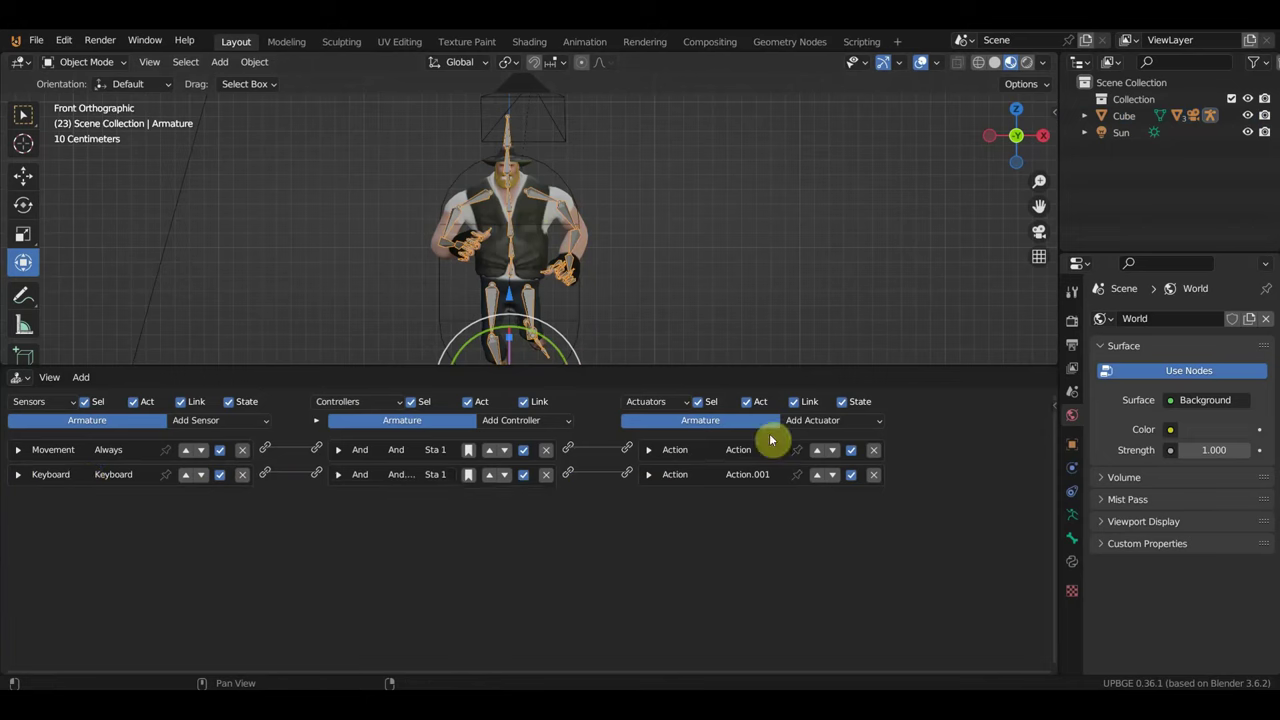
# - Add a Motion actuator with Loc Y -0.10 and link it to the And.001 controller
pyautogui.click(806, 425)
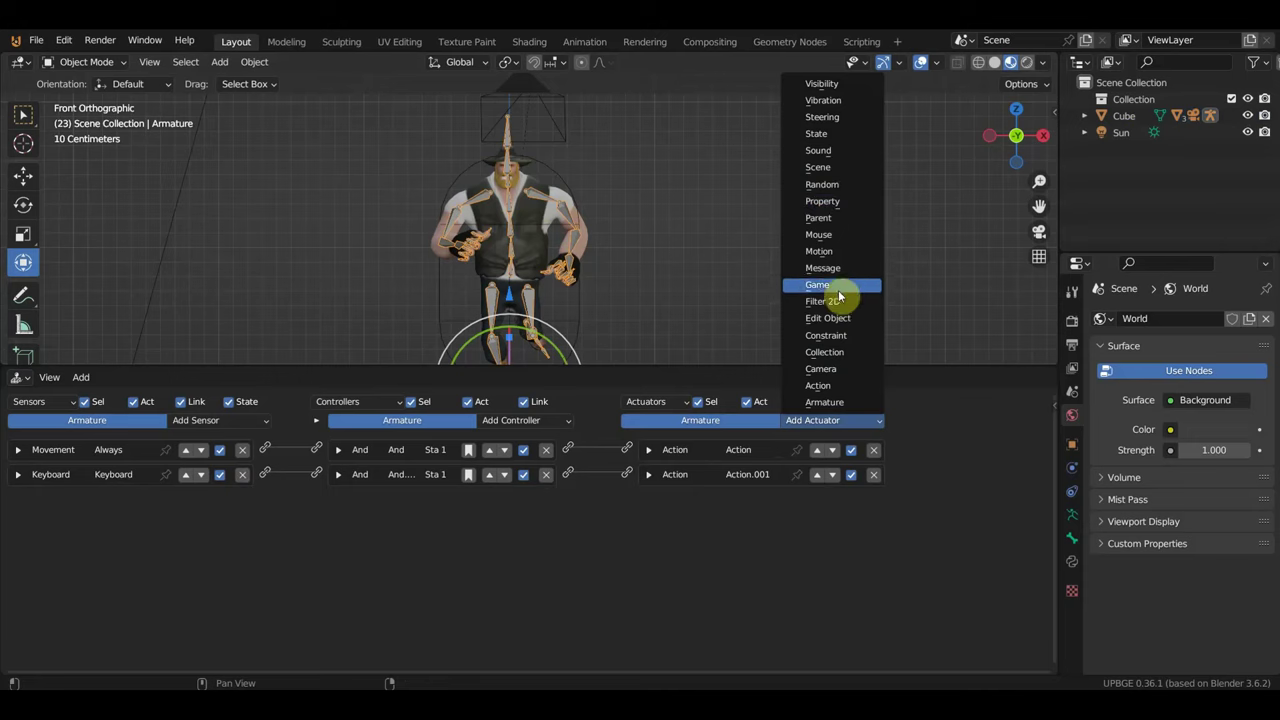
pyautogui.click(836, 253)
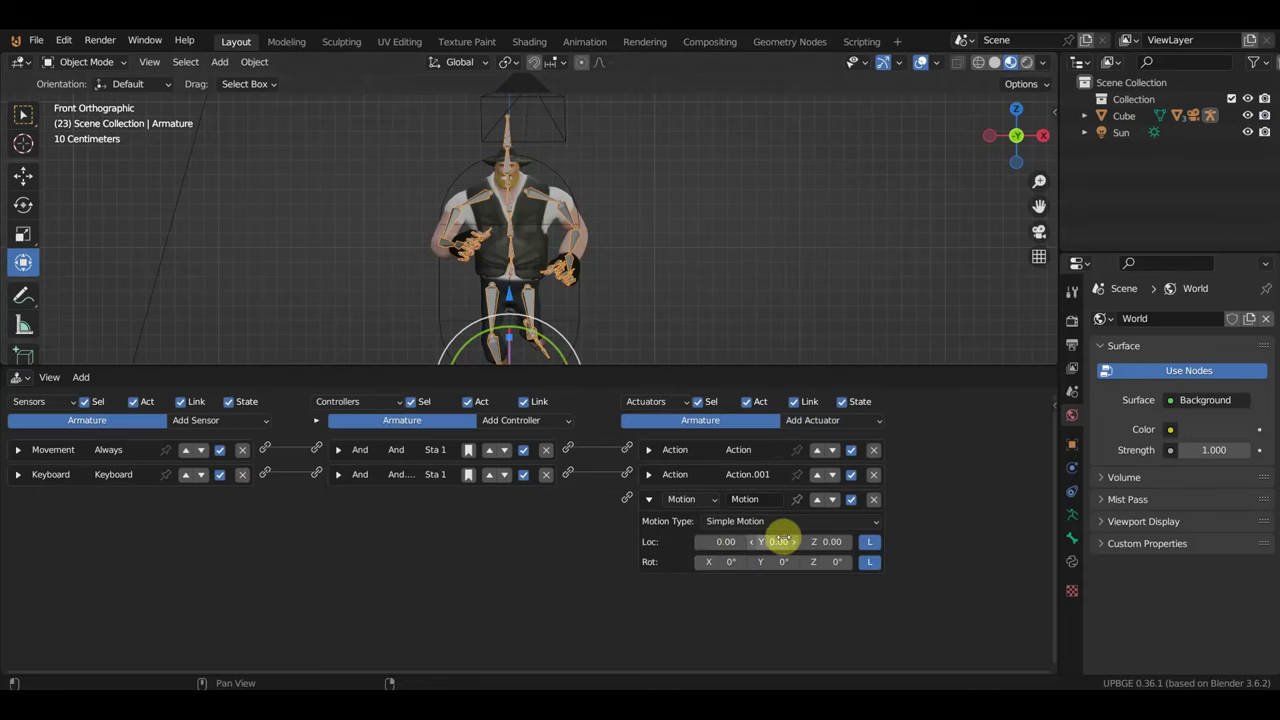
pyautogui.click(778, 541)
pyautogui.write('-0.1')
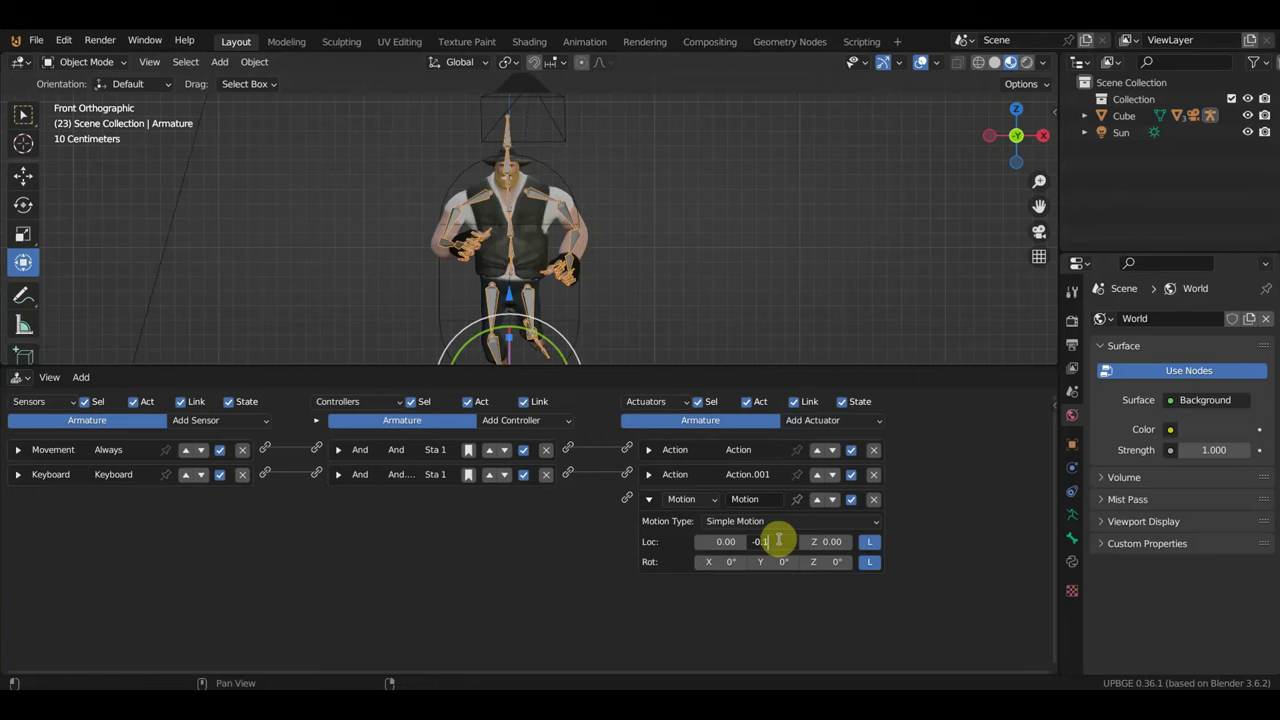
pyautogui.moveTo(778, 541); pyautogui.dragTo(745, 530)
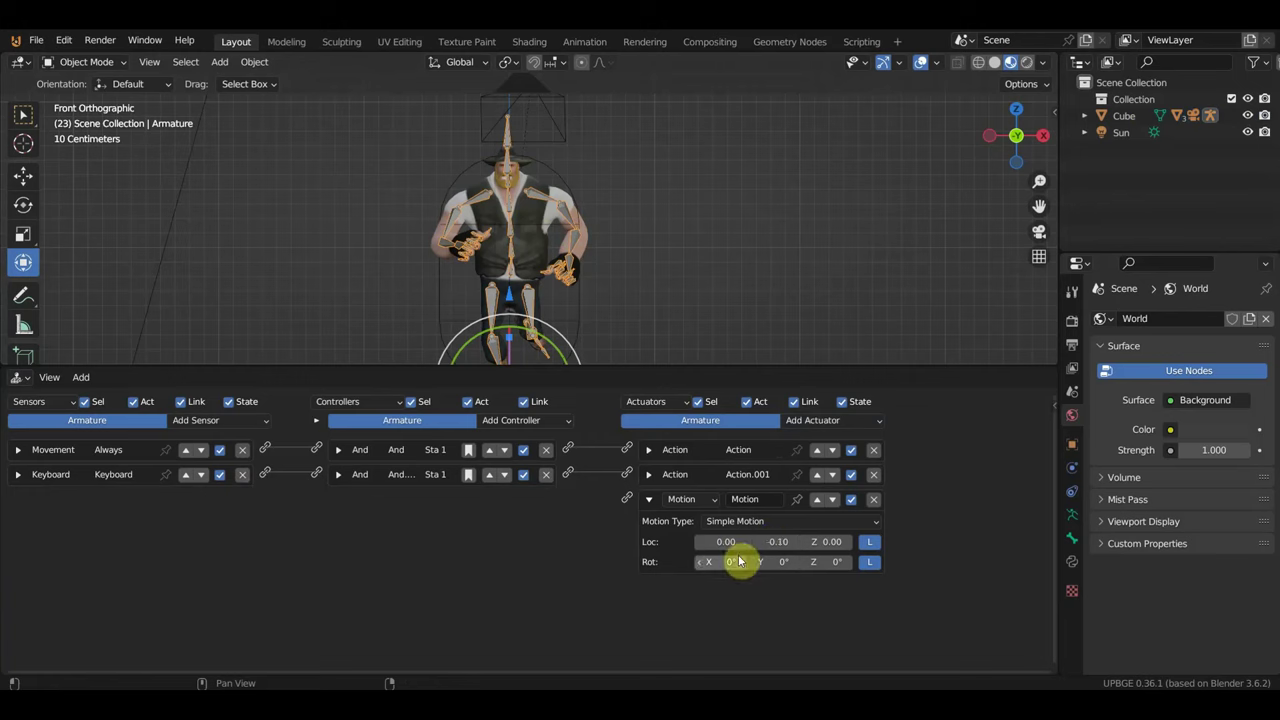
pyautogui.moveTo(568, 474)
pyautogui.mouseDown()
pyautogui.moveTo(619, 511)
pyautogui.moveTo(627, 499)
pyautogui.mouseUp()
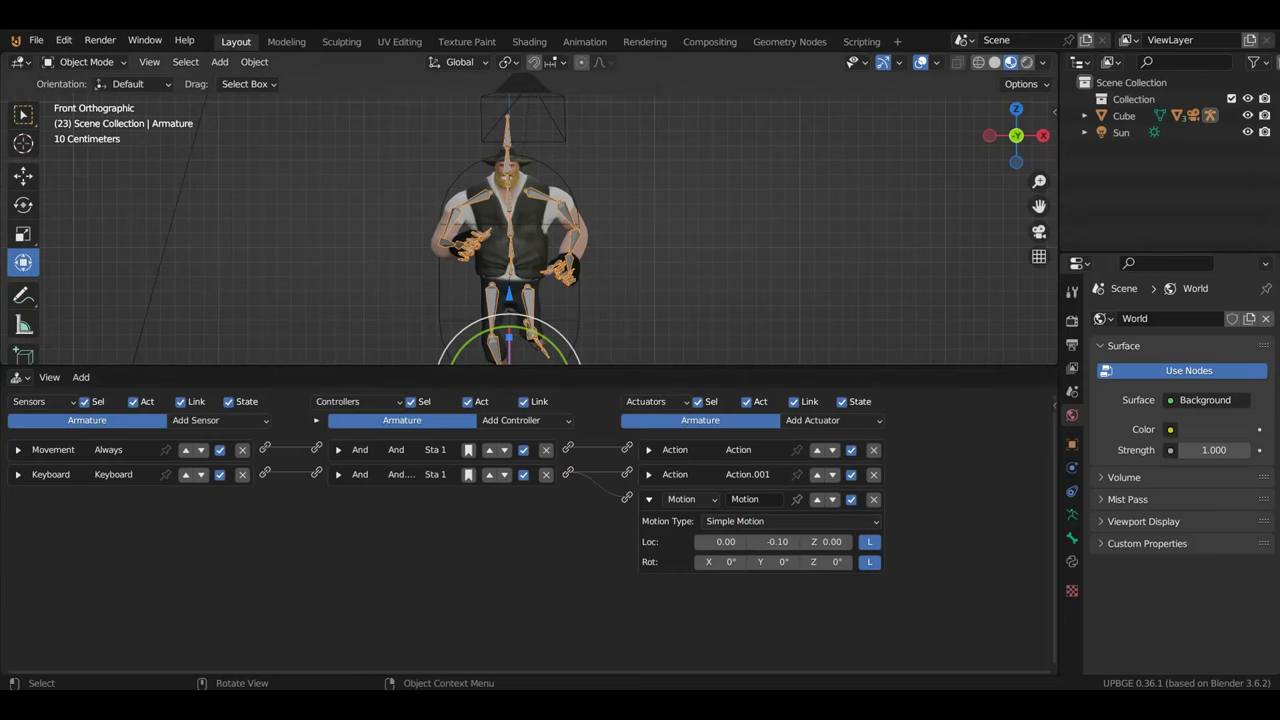
pyautogui.press('p')
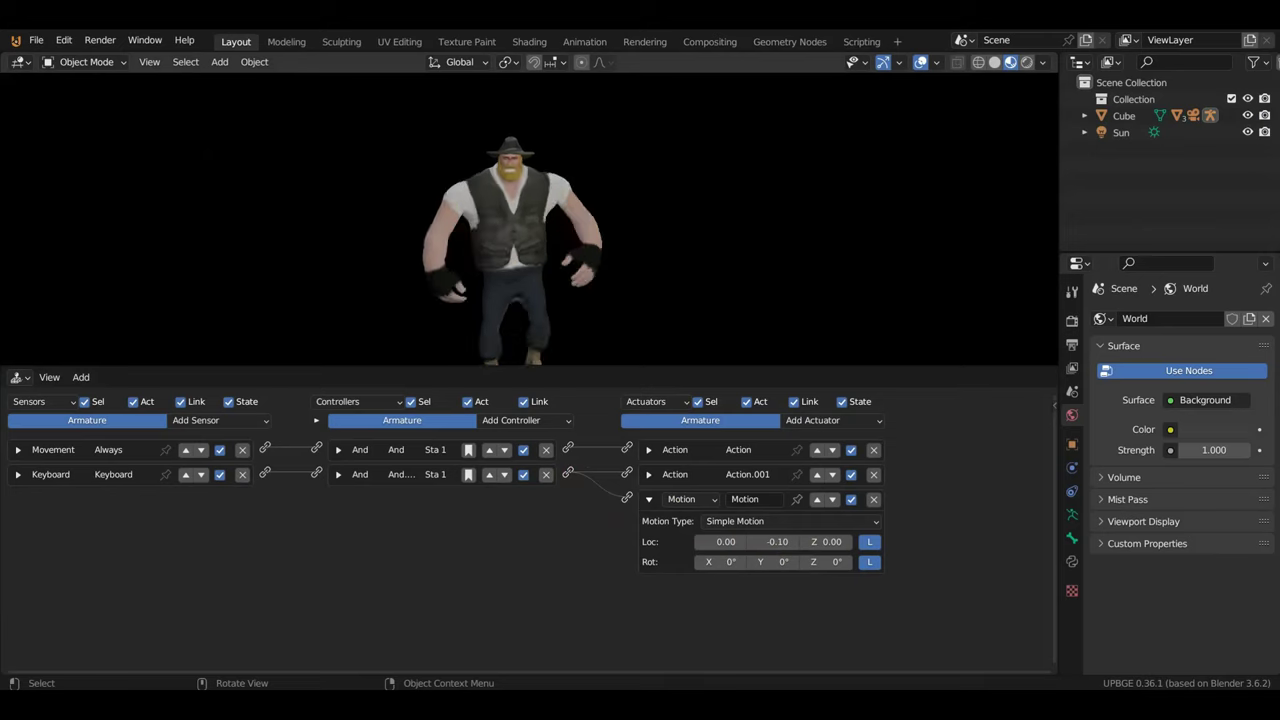
pyautogui.press('w')
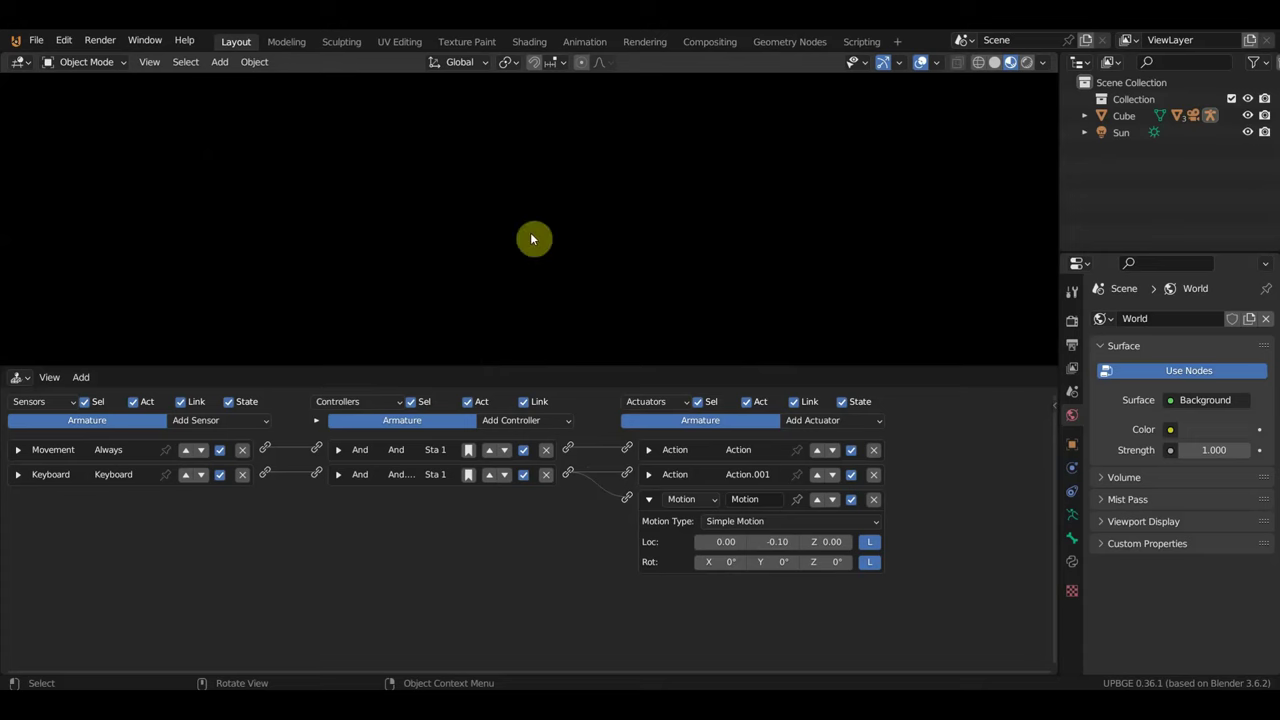
pyautogui.press('Escape')
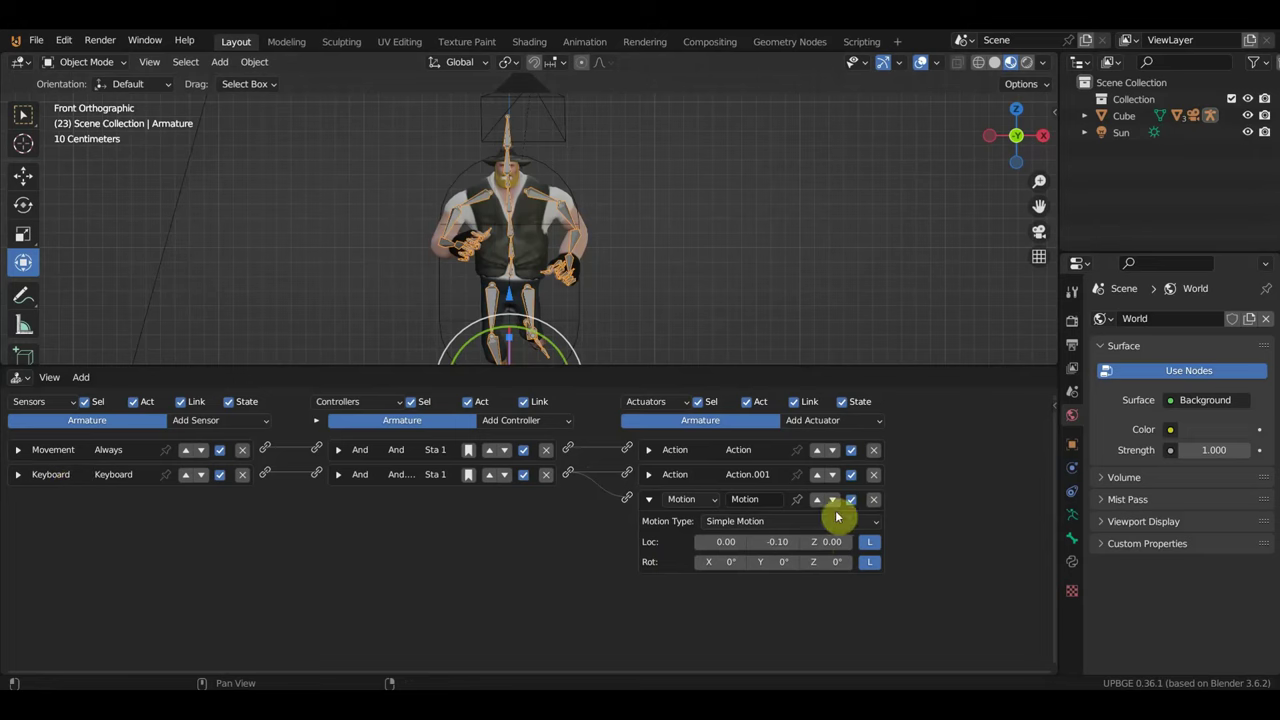
# - Switch the Armature's Motion actuator to Servo Control and play-test it
pyautogui.click(800, 521)
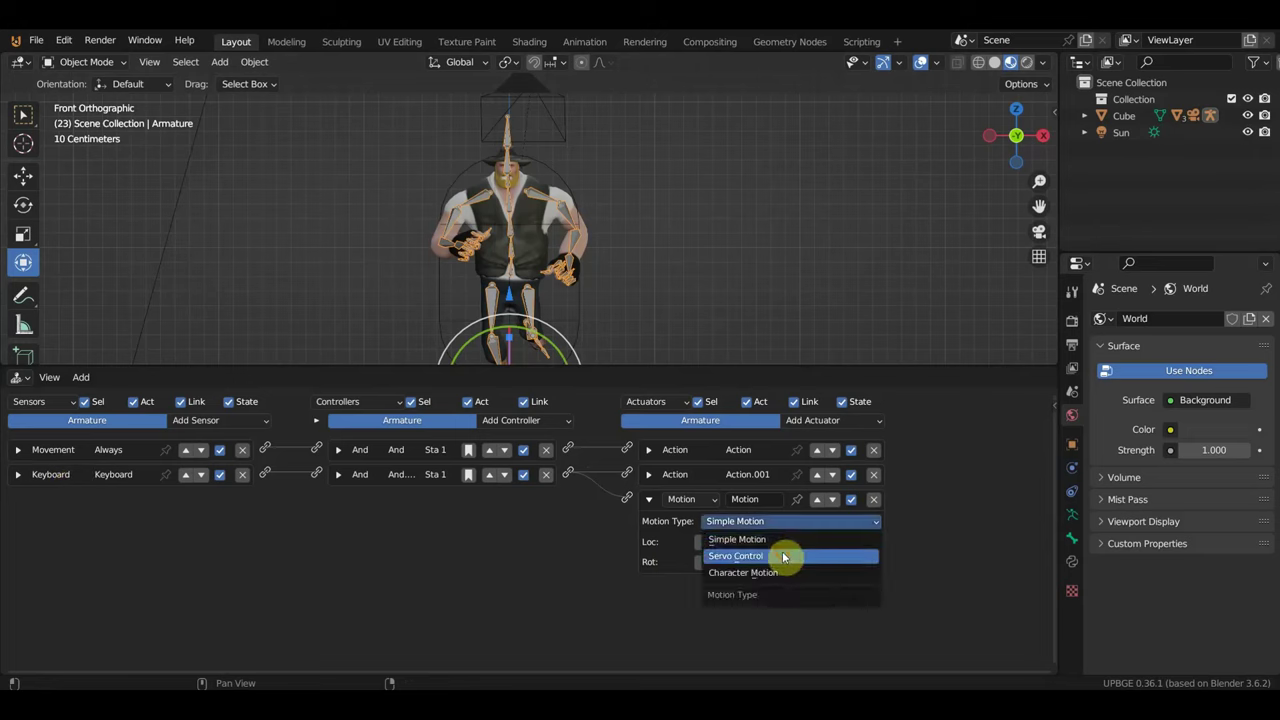
pyautogui.click(784, 557)
pyautogui.press('p')
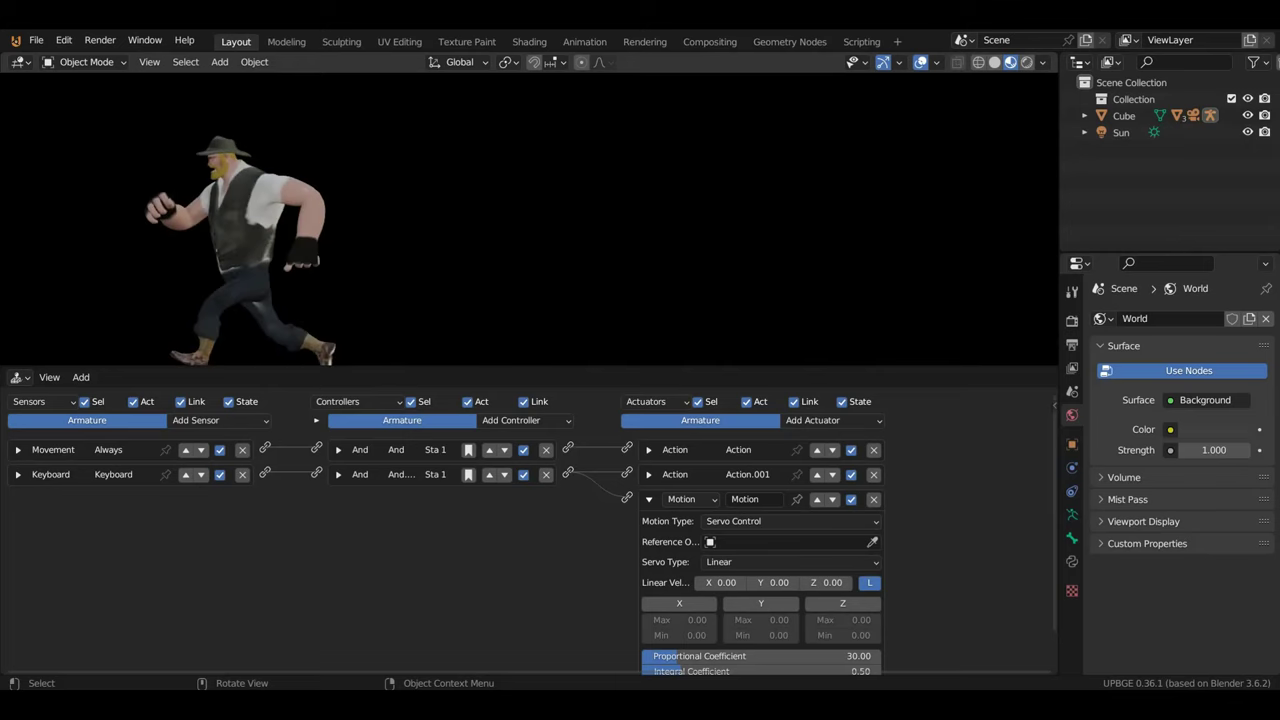
pyautogui.press('Escape')
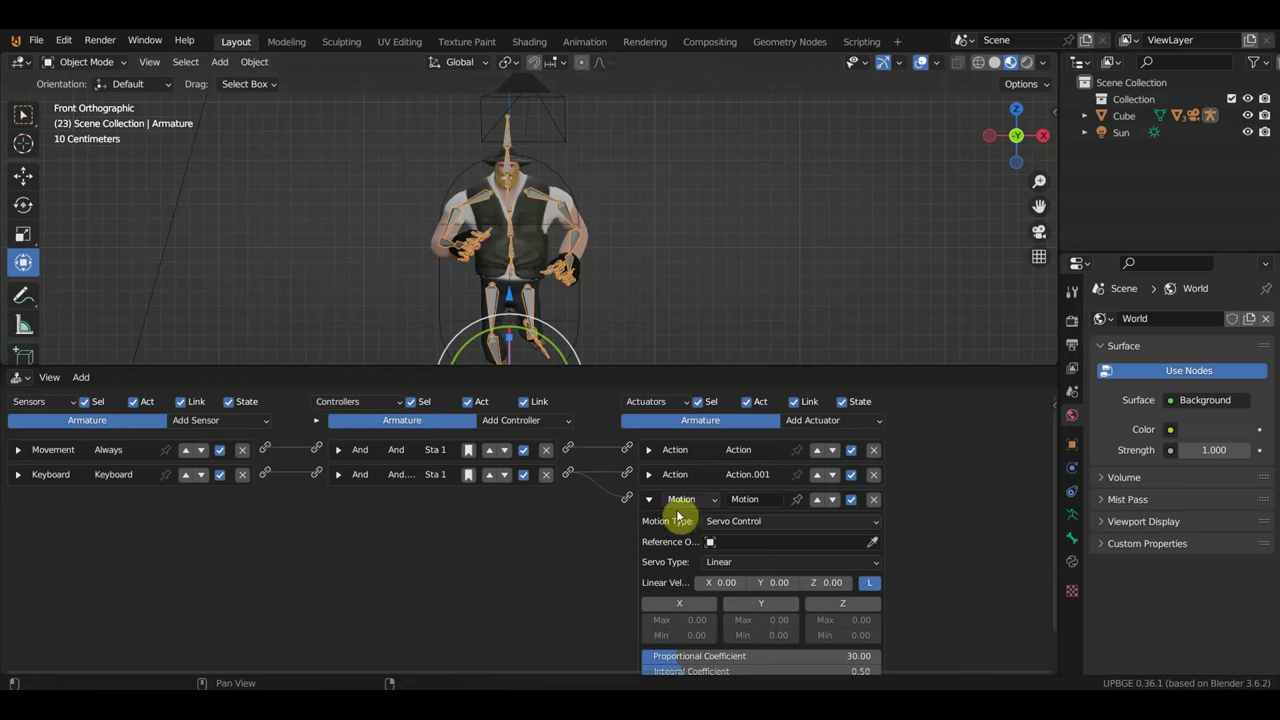
# - Set the servo's Reference Object to Armature, check the servo type, and test again
pyautogui.click(775, 541)
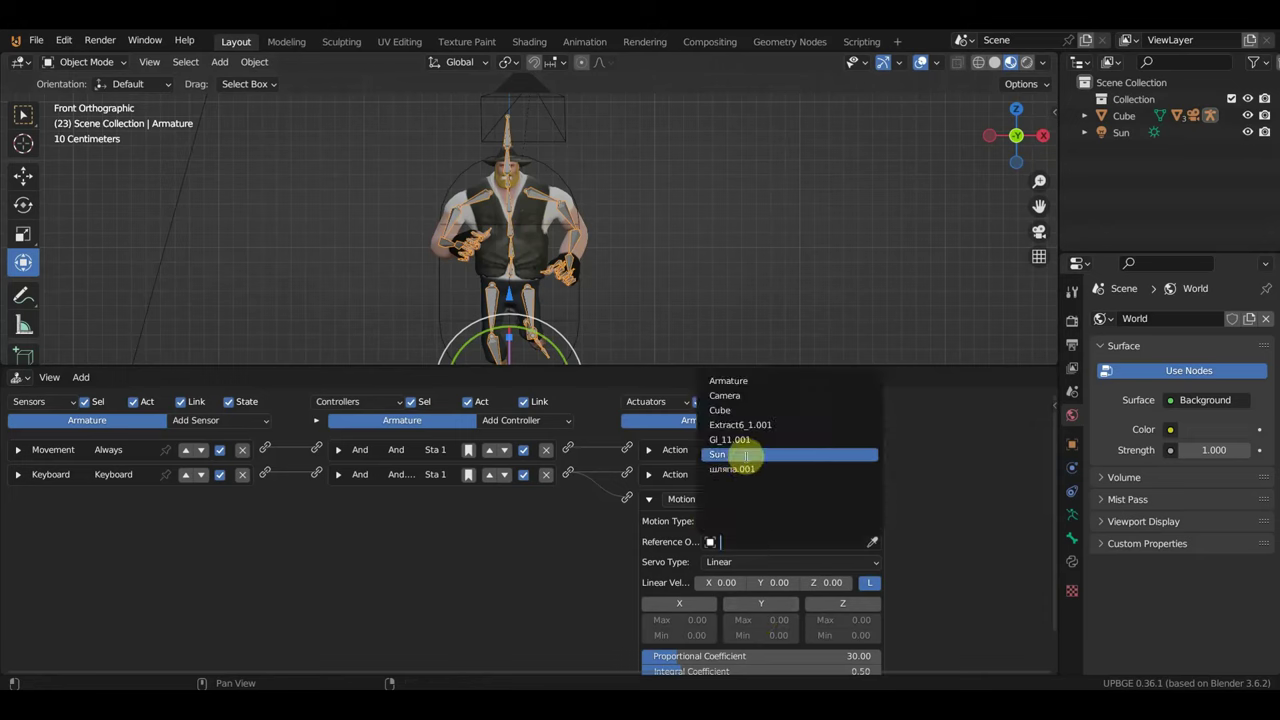
pyautogui.click(737, 380)
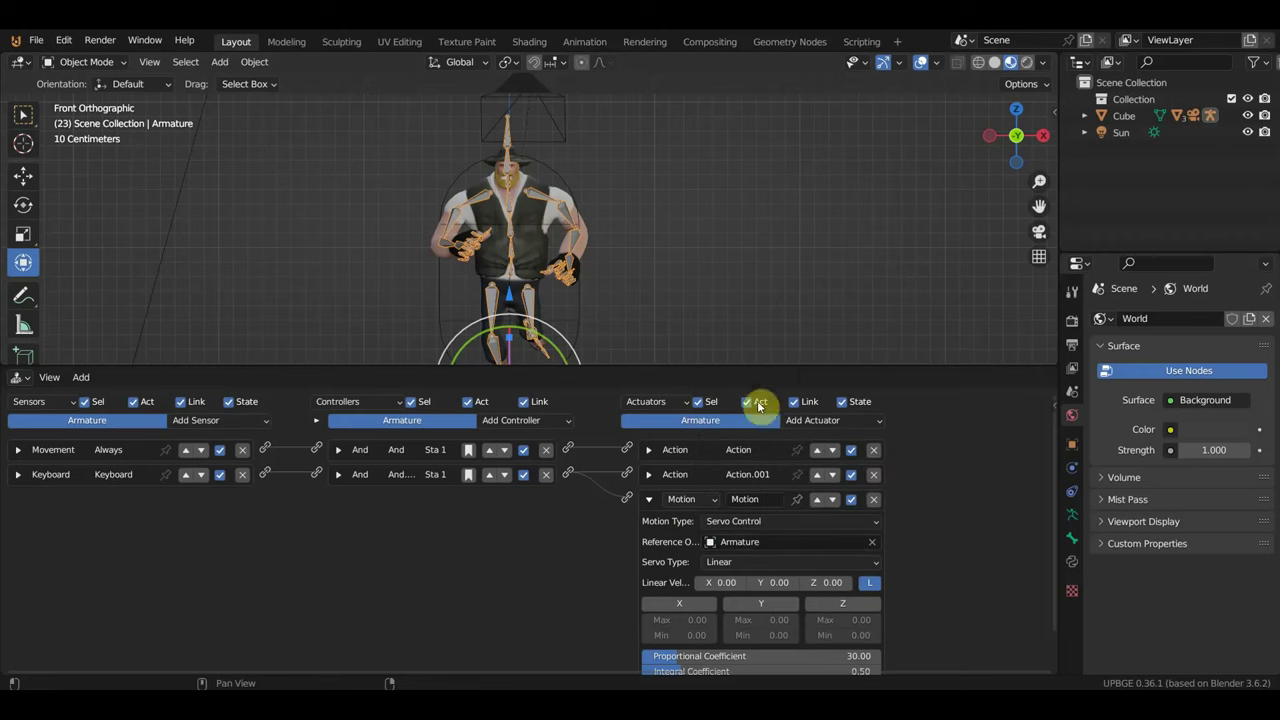
pyautogui.click(778, 568)
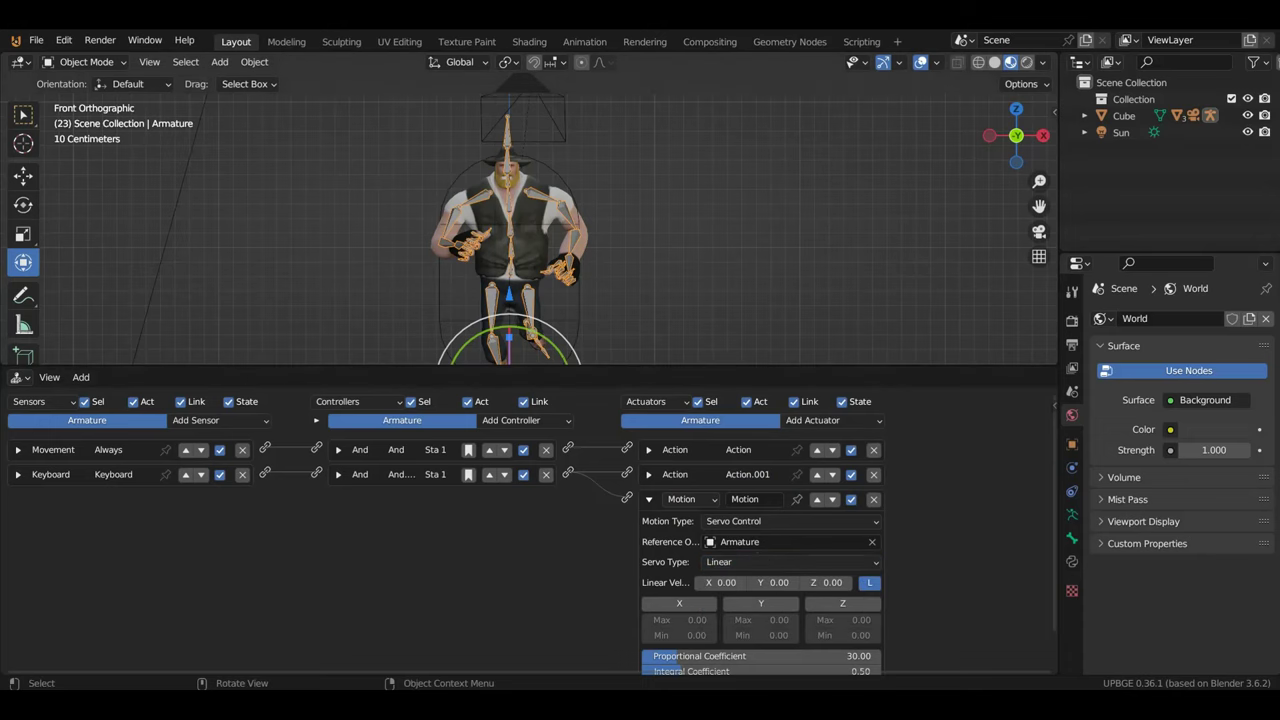
pyautogui.press('p')
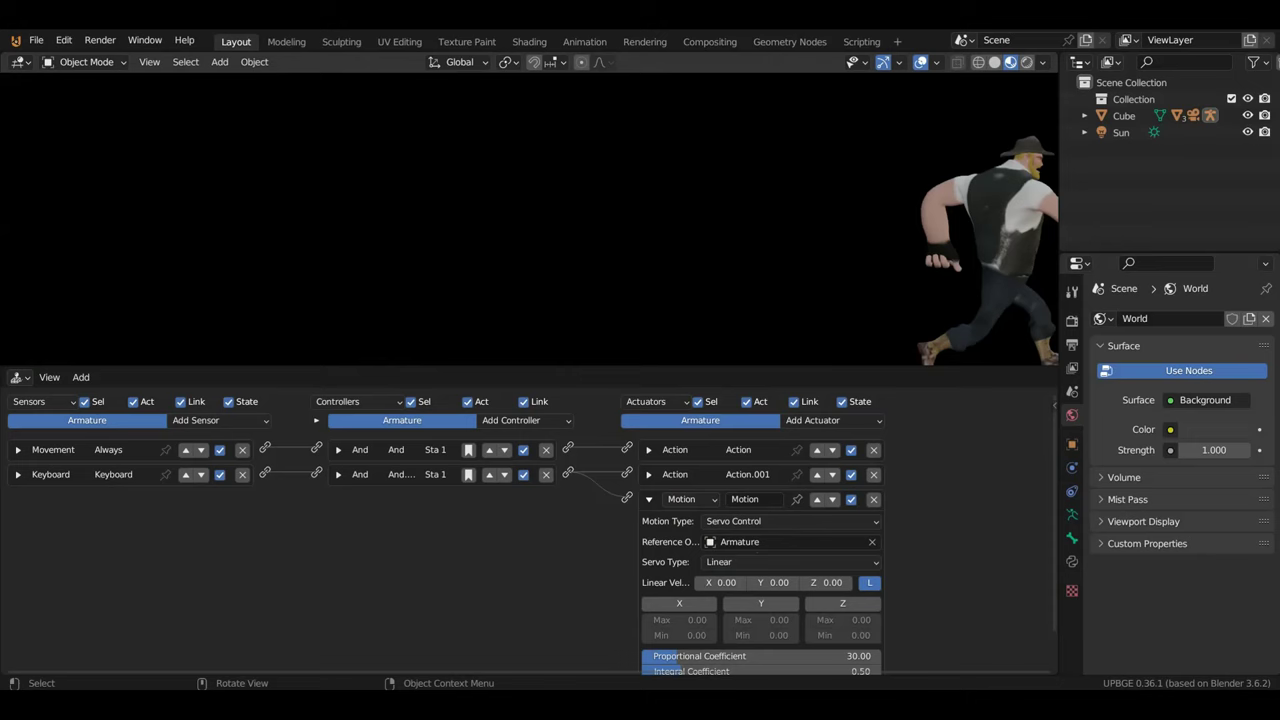
pyautogui.press('Escape')
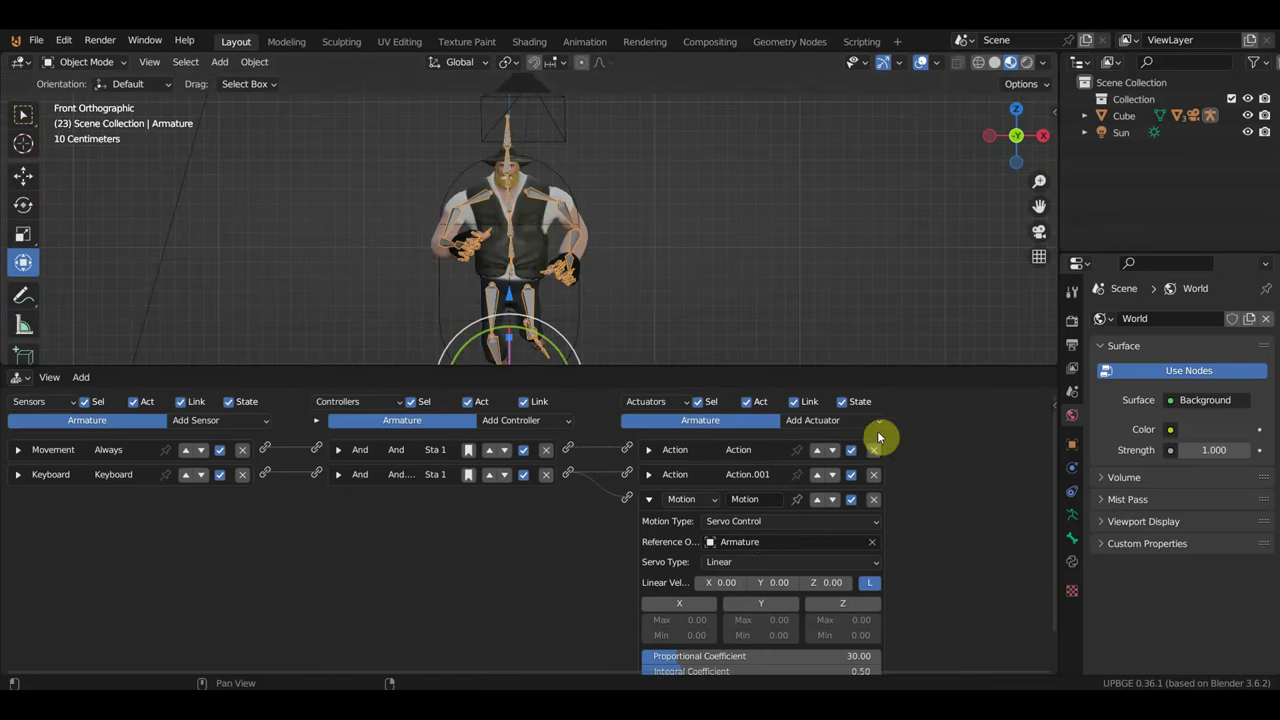
# - Delete the Armature's Servo Control Motion actuator and select the Cube to show its logic
pyautogui.click(873, 499)
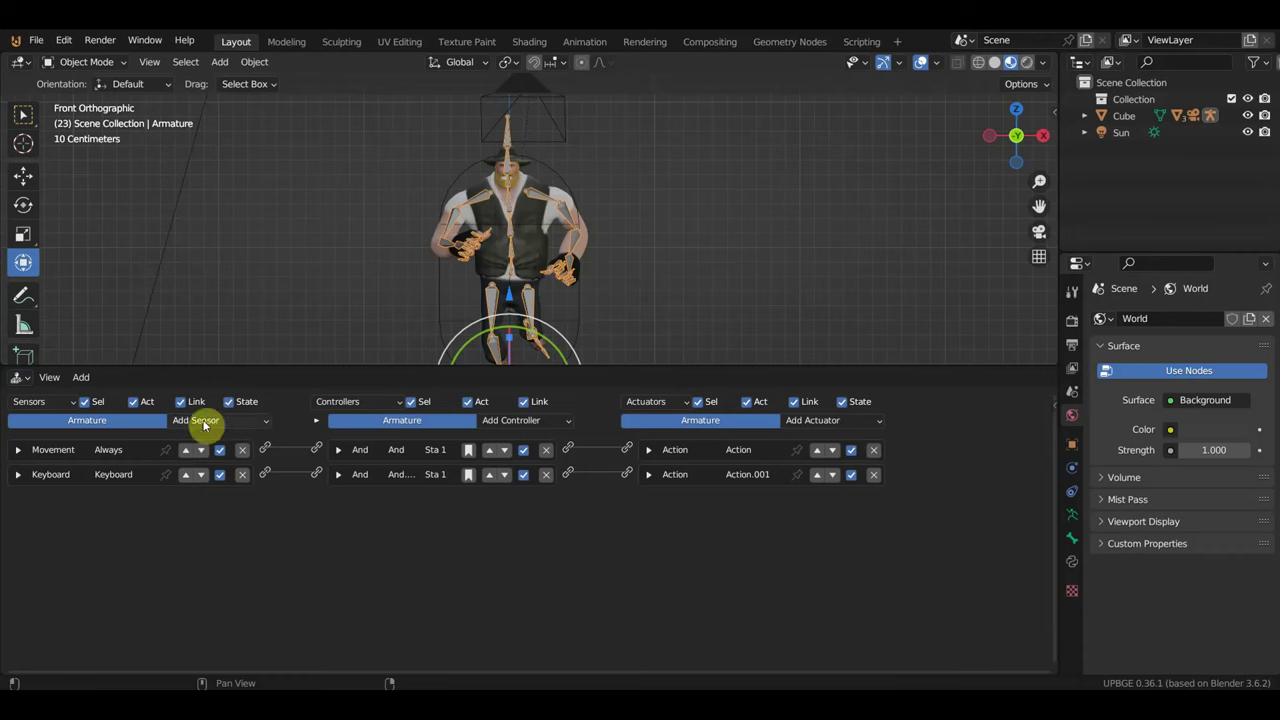
pyautogui.click(560, 171)
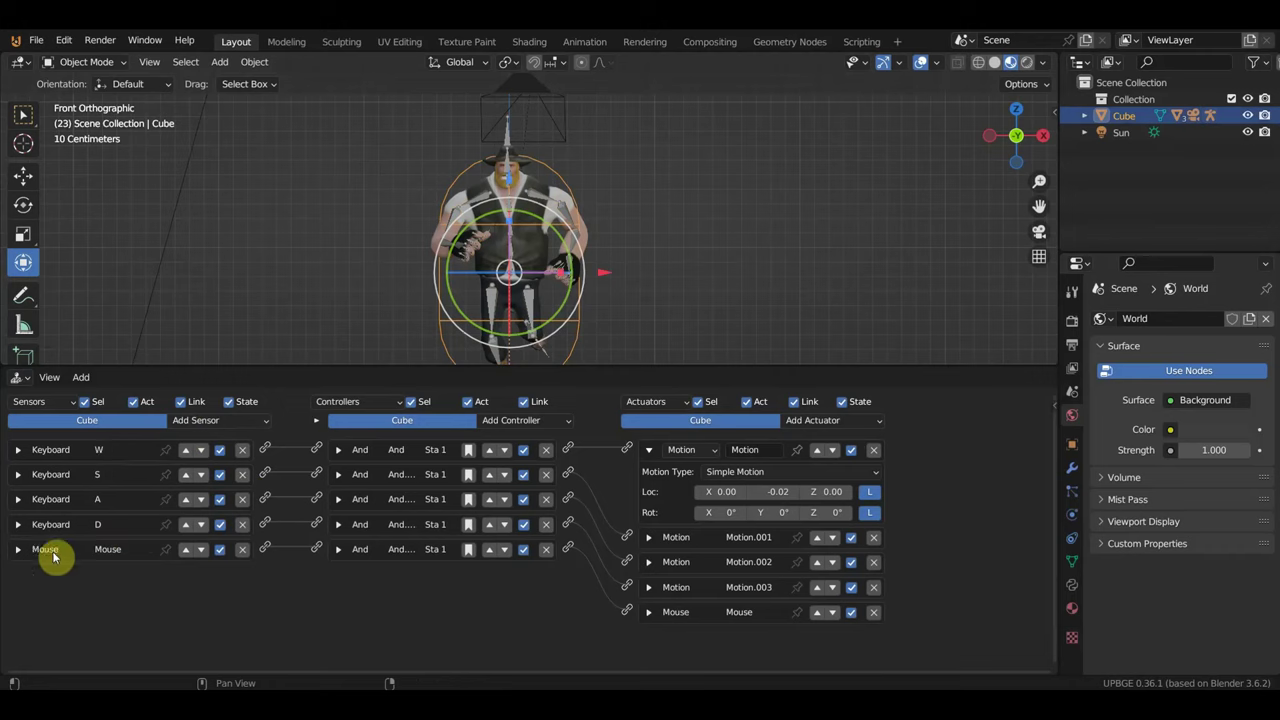
# - Add a Cube Keyboard sensor on W with Left Shift as first modifier, then collapse the Motion actuator
pyautogui.click(224, 422)
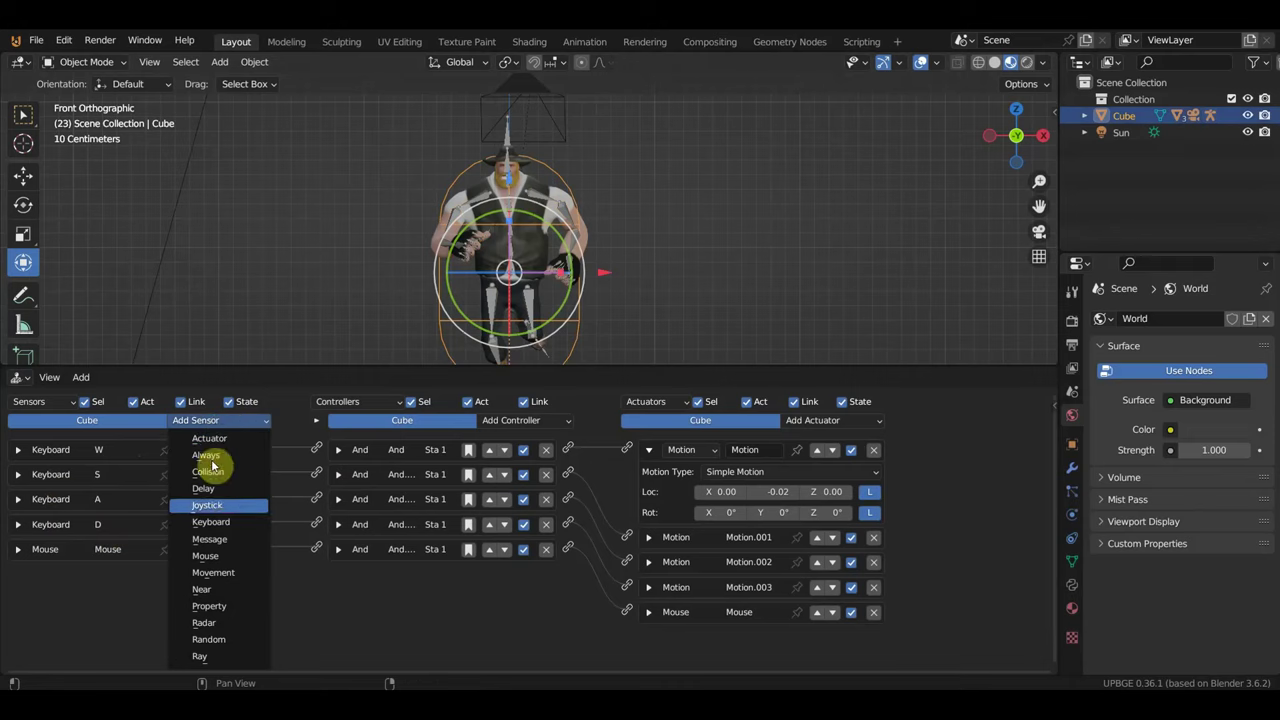
pyautogui.click(222, 522)
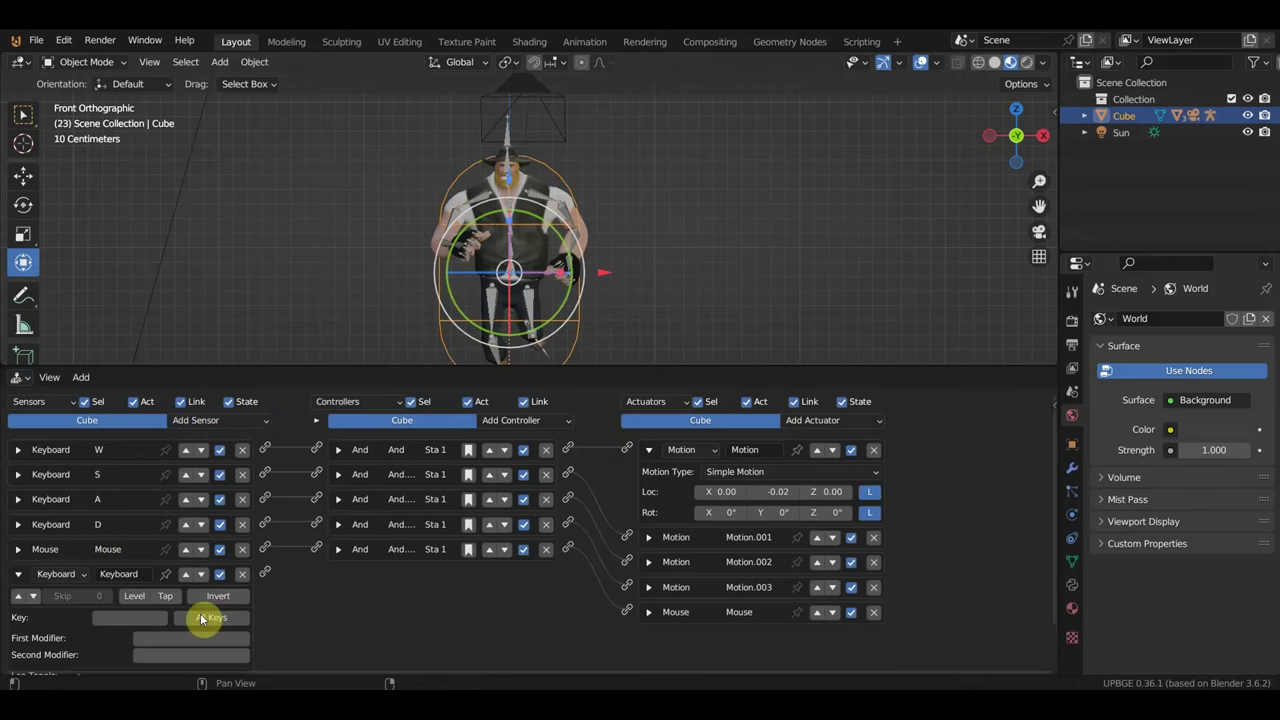
pyautogui.press('w')
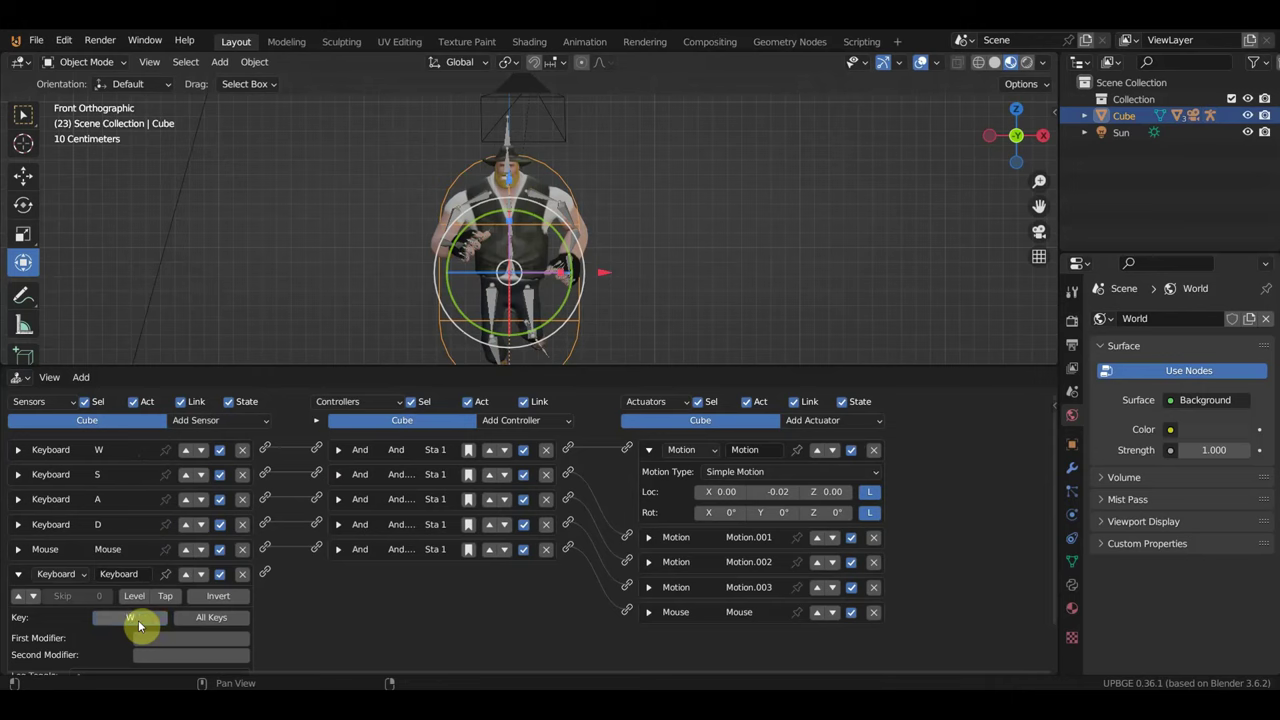
pyautogui.click(206, 640)
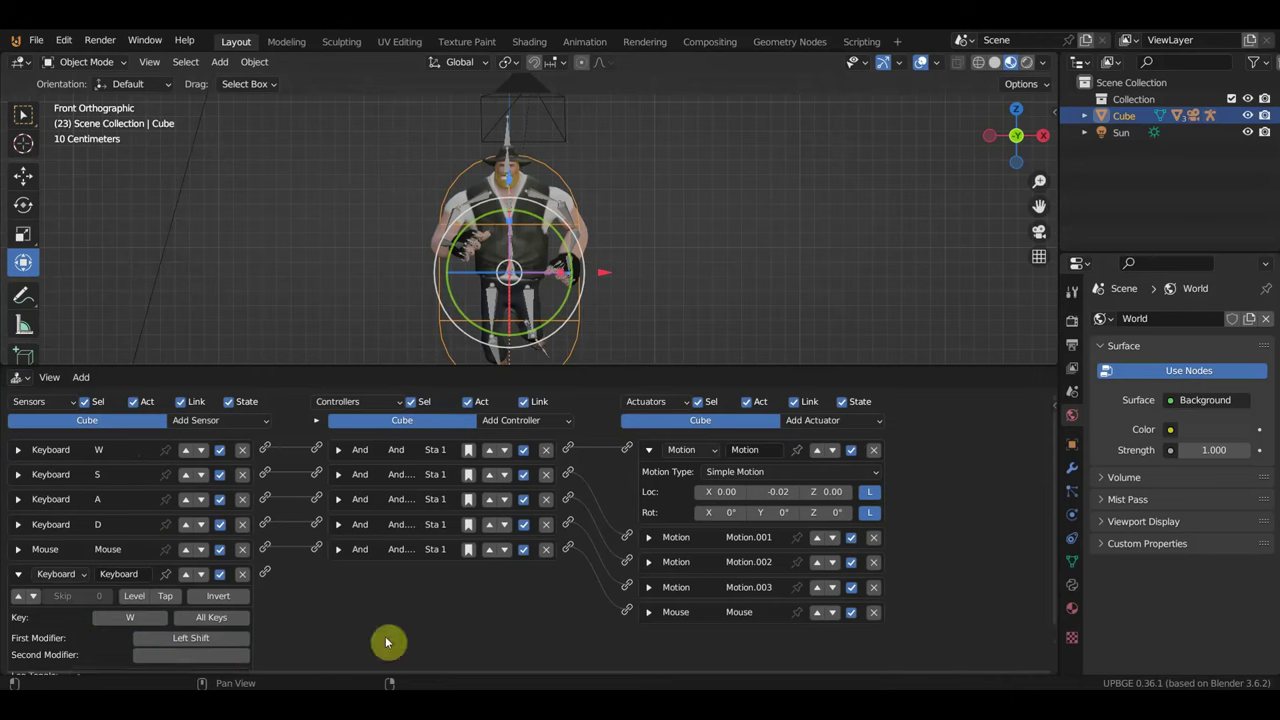
pyautogui.keyDown('ctrl'); pyautogui.scroll(-1, 648, 606); pyautogui.keyUp('ctrl')
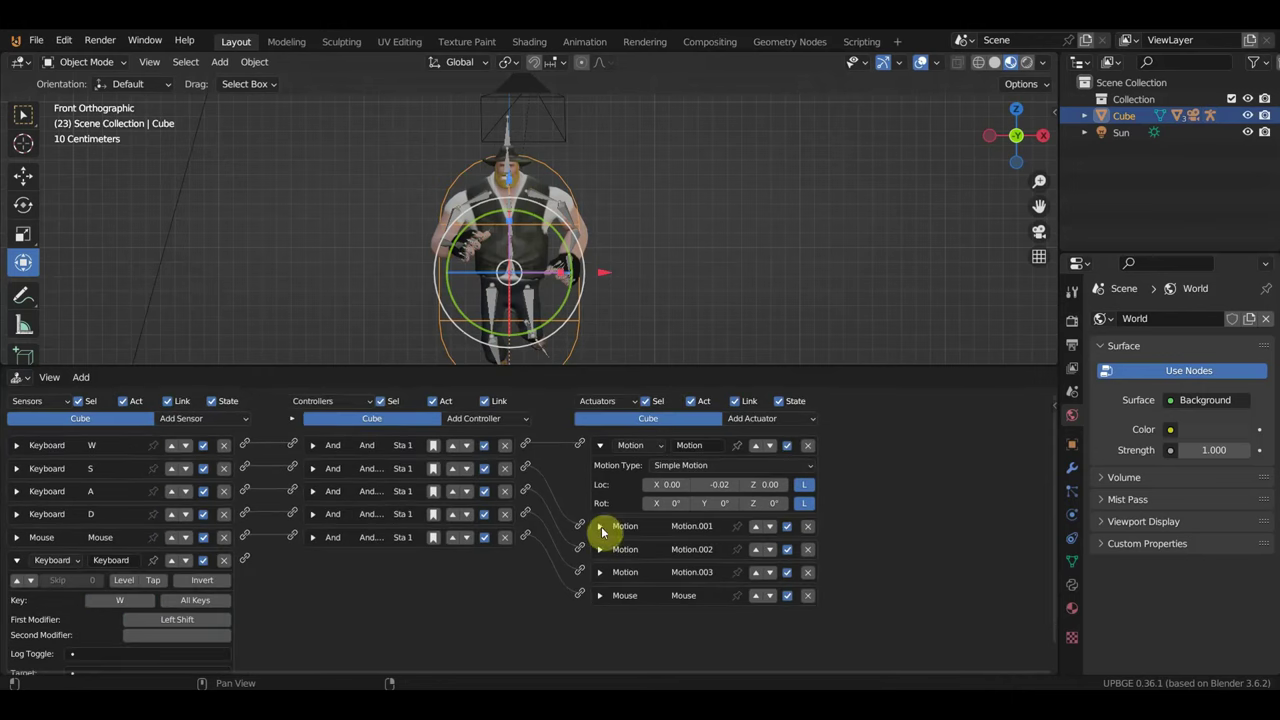
pyautogui.click(600, 446)
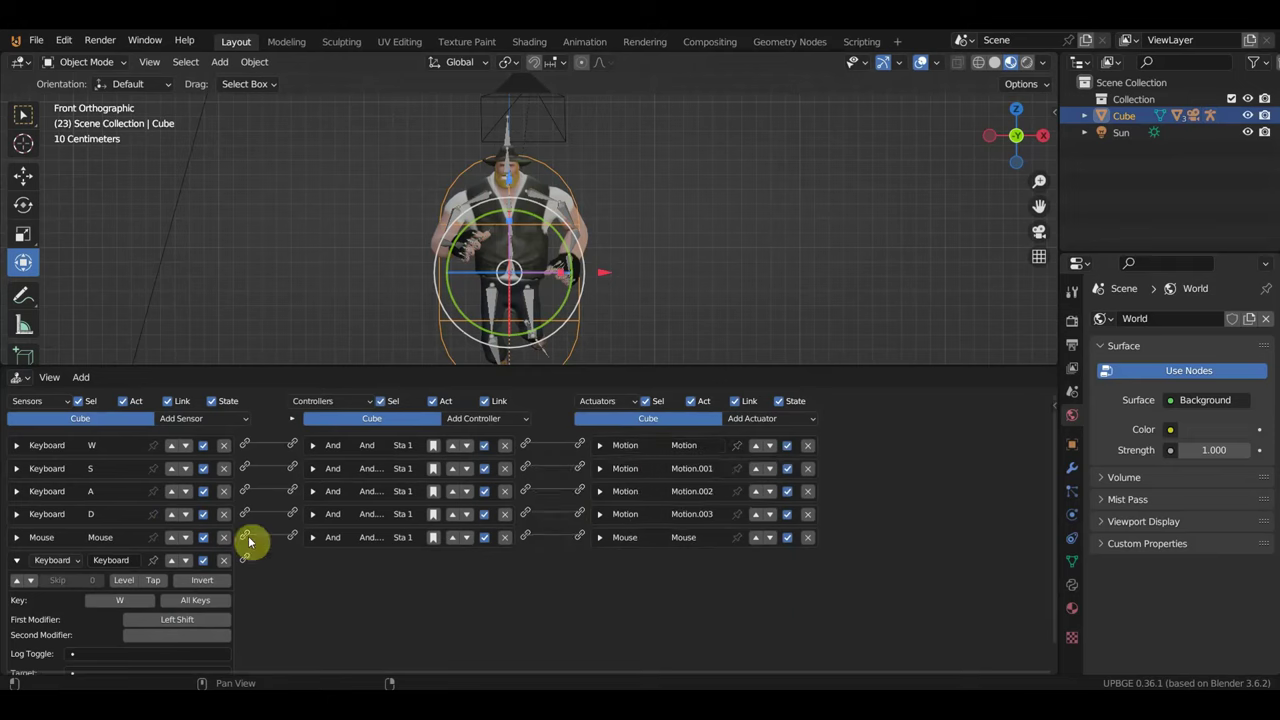
pyautogui.click(745, 418)
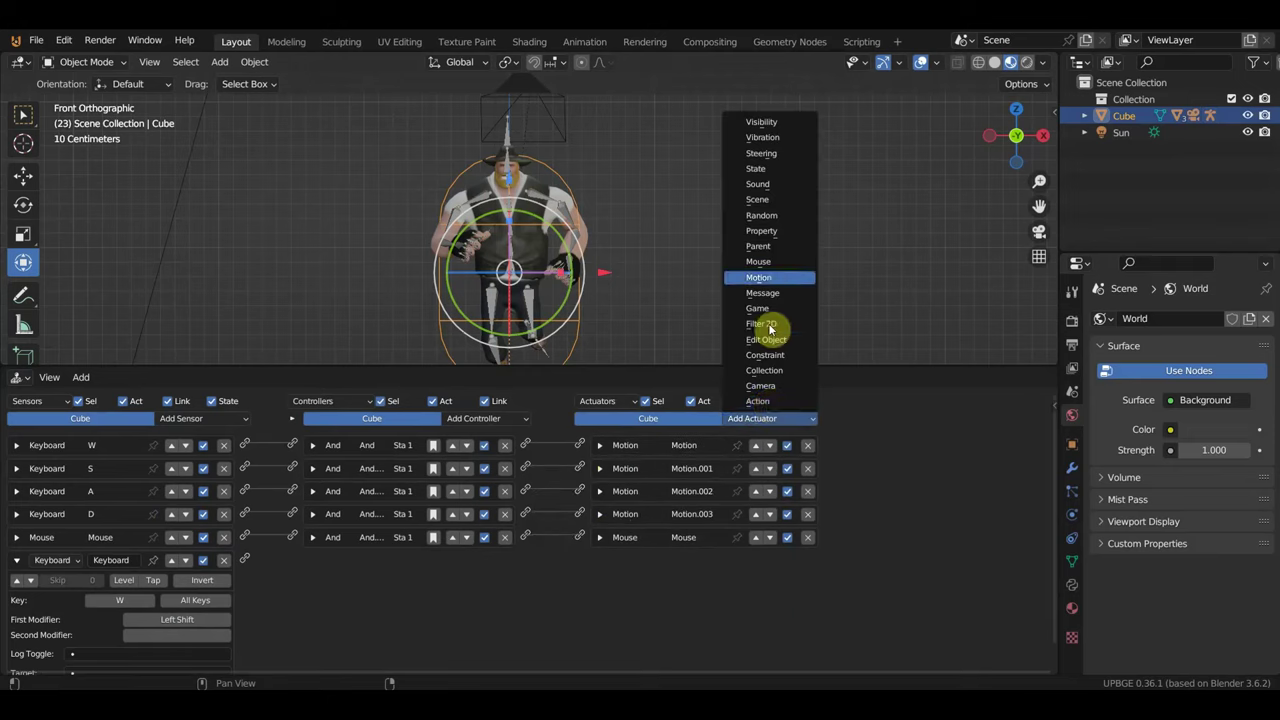
# - Add Motion.004 with Loc Y 0.10, link it to the Shift+W sensor, and test-play
pyautogui.click(772, 280)
pyautogui.moveTo(245, 559); pyautogui.dragTo(579, 563)
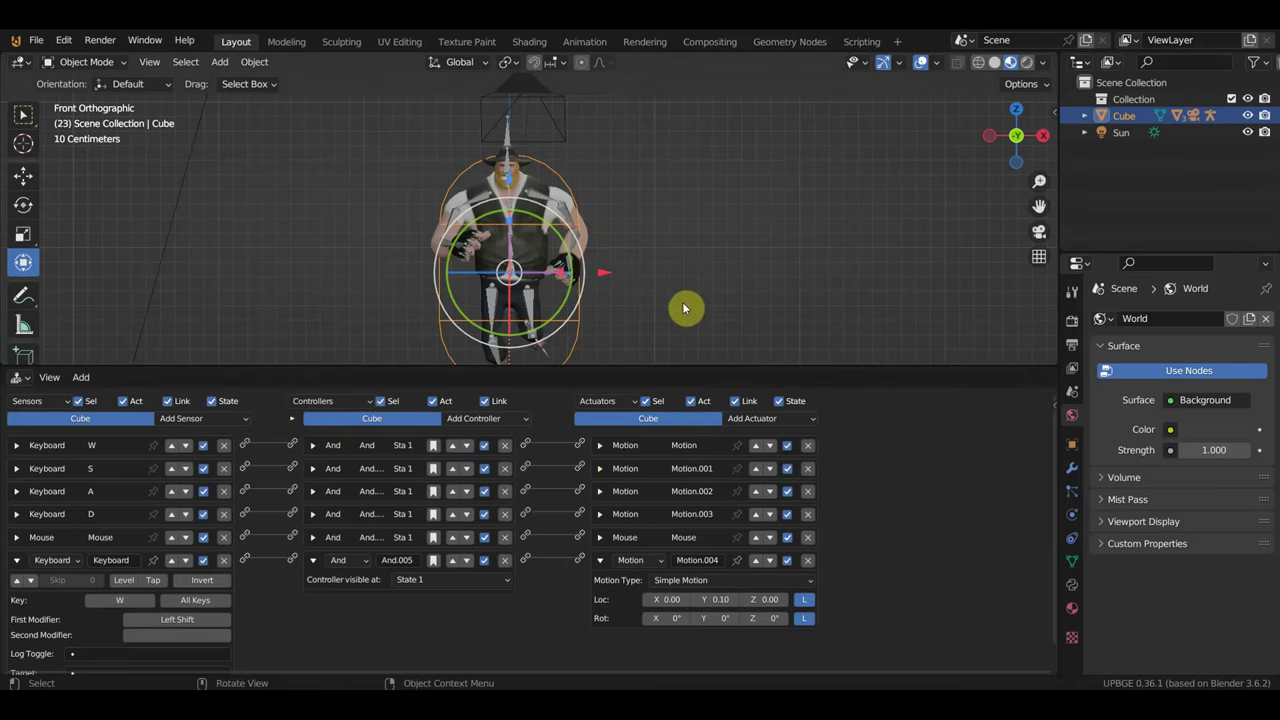
pyautogui.press('p')
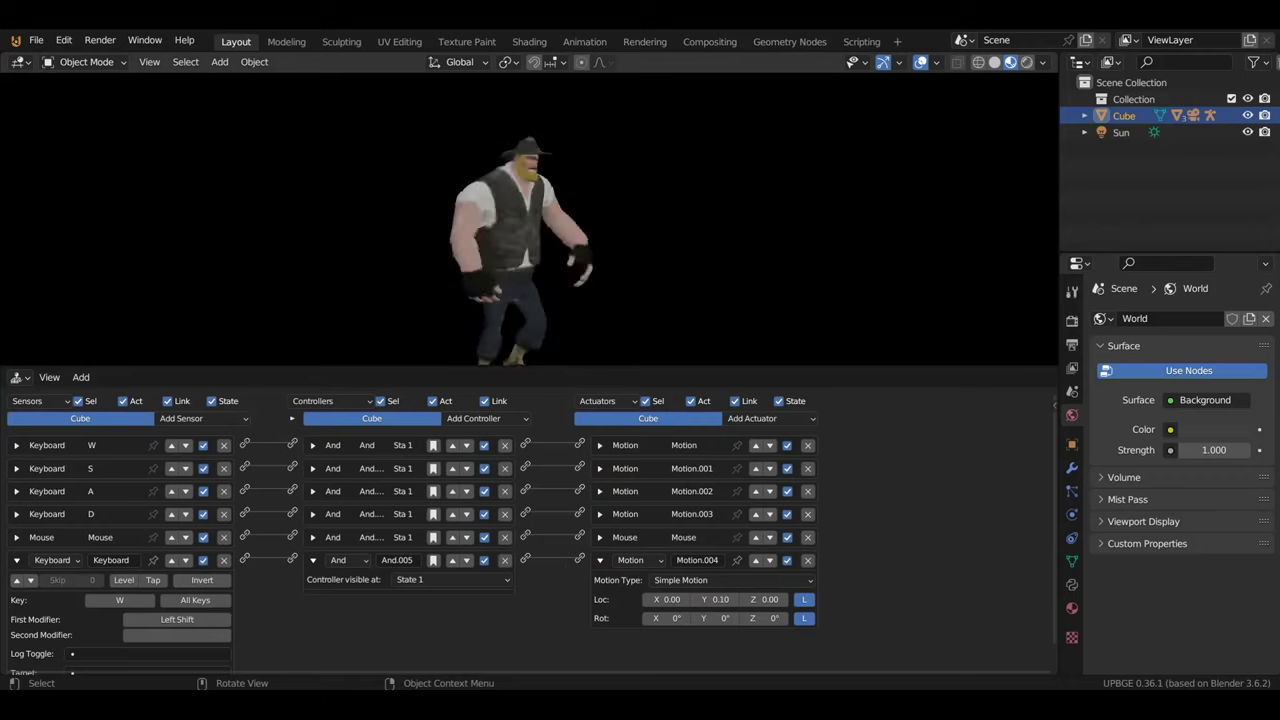
pyautogui.press('w')
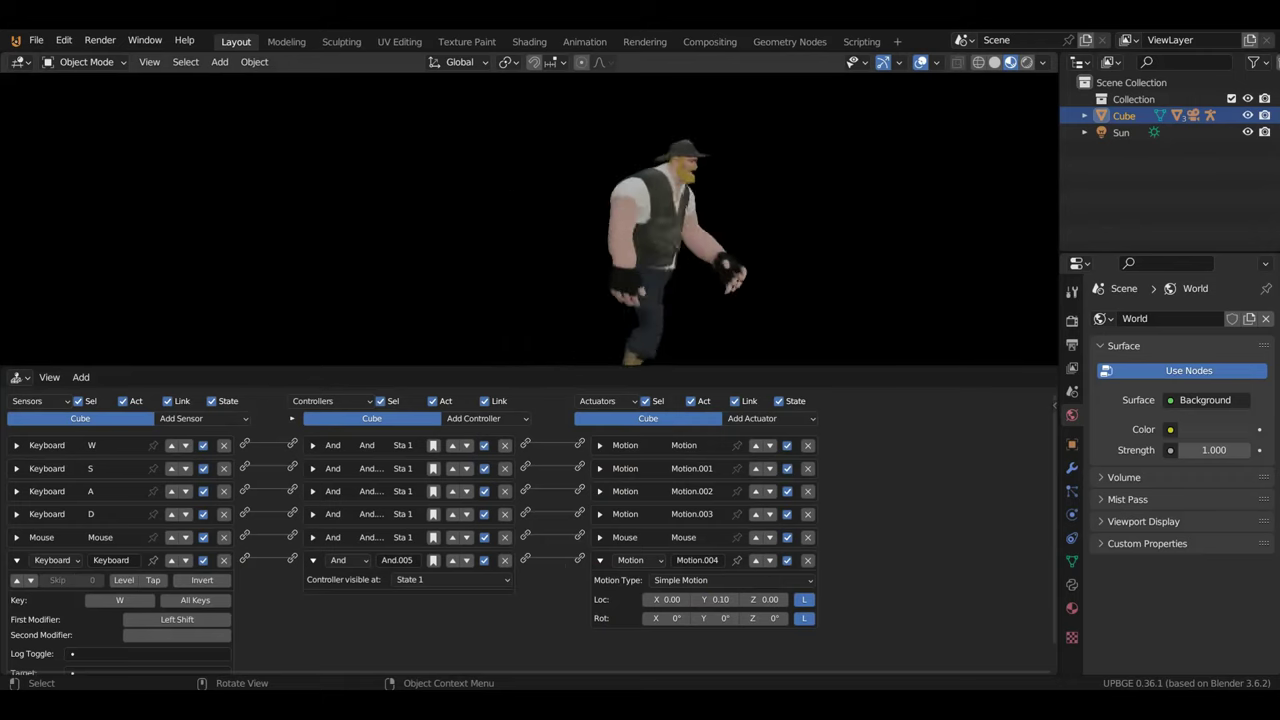
pyautogui.press('s')
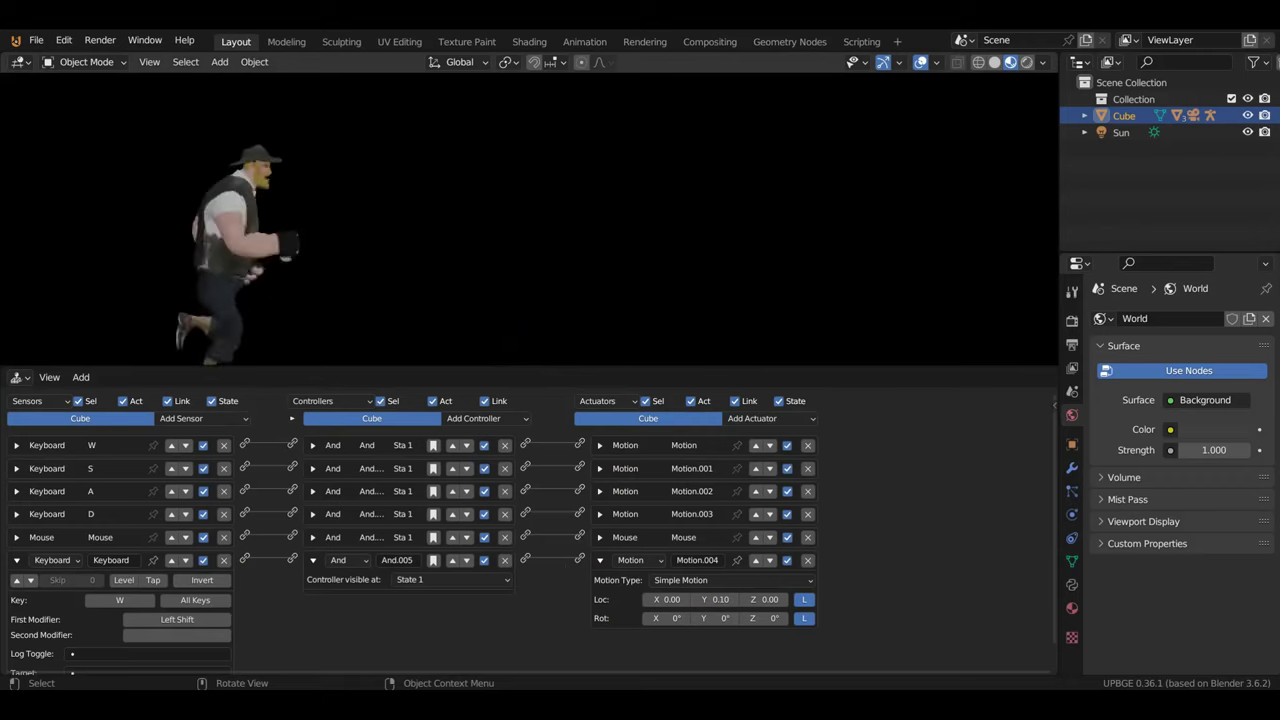
# - Stop the game and change Motion.004's Loc Y to -0.10
pyautogui.press('Escape')
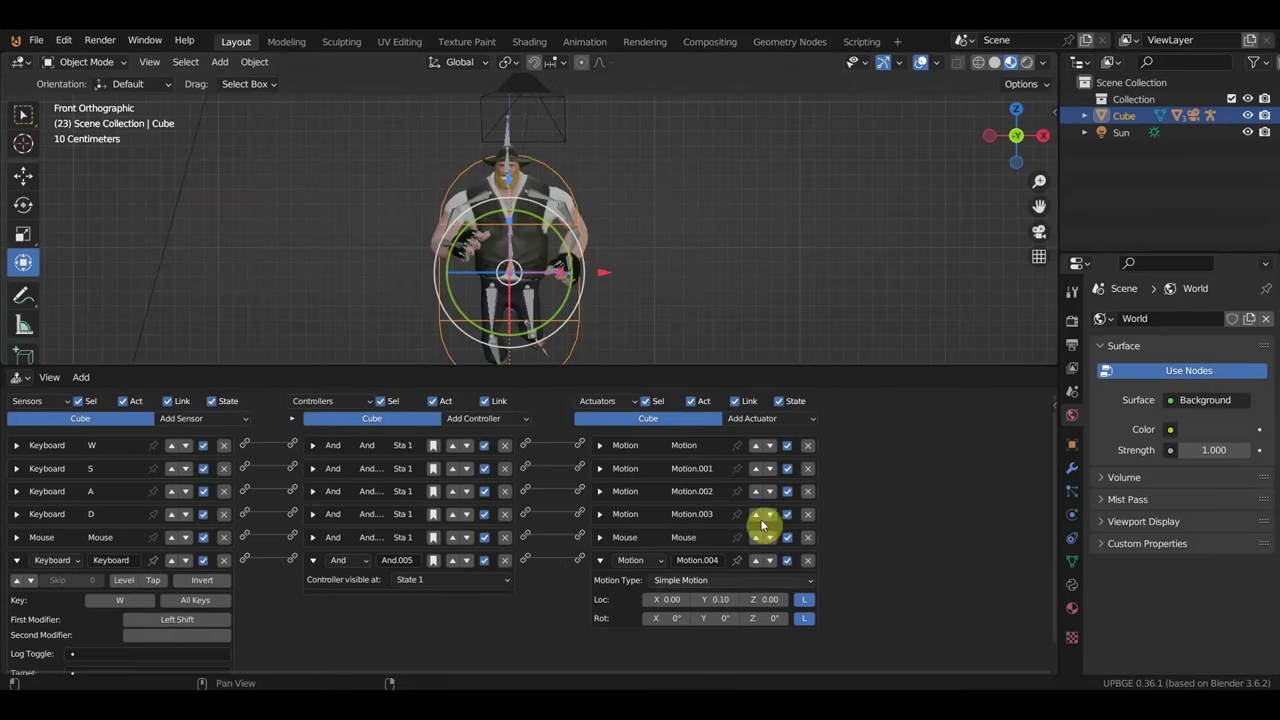
pyautogui.click(705, 599)
pyautogui.write('-')
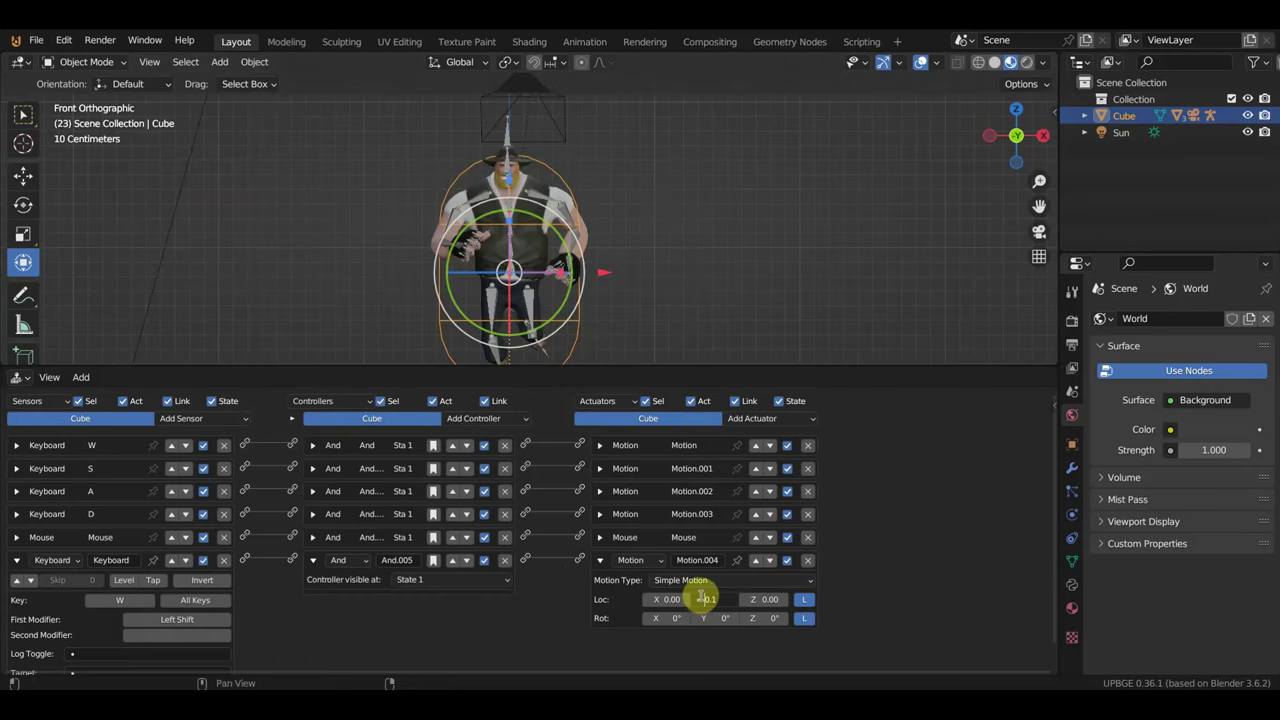
pyautogui.press('Return')
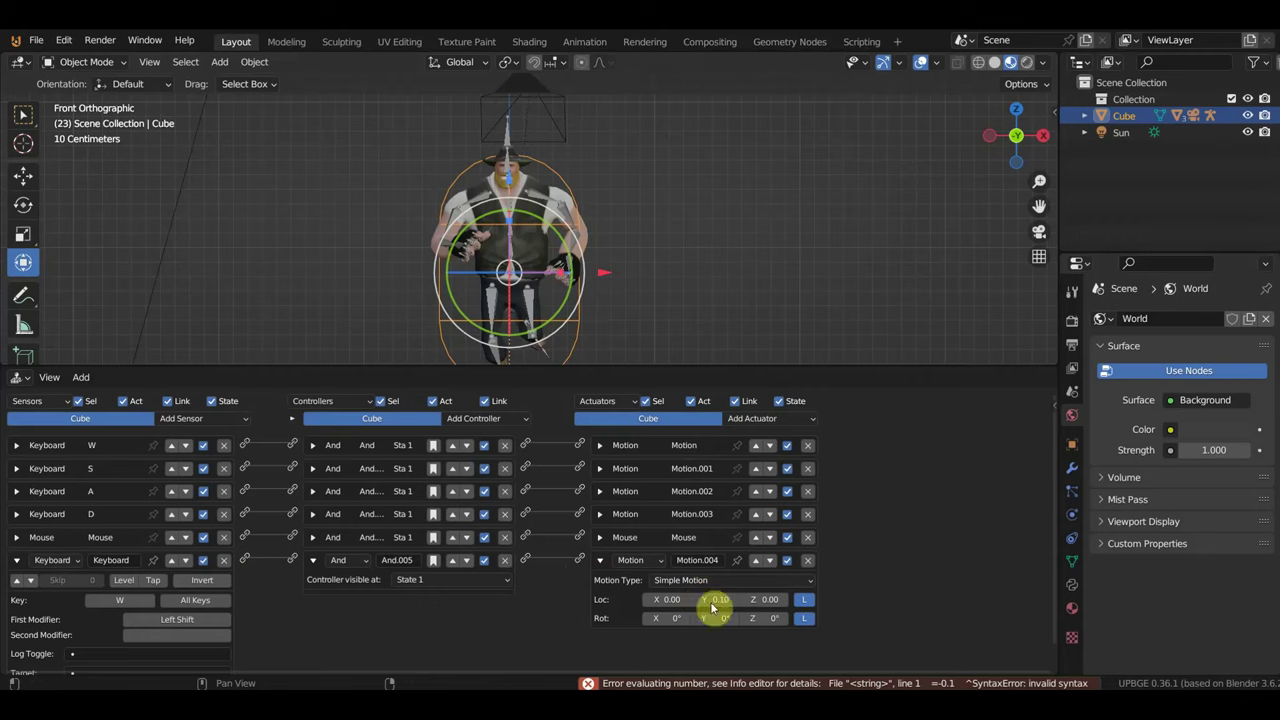
pyautogui.click(714, 600)
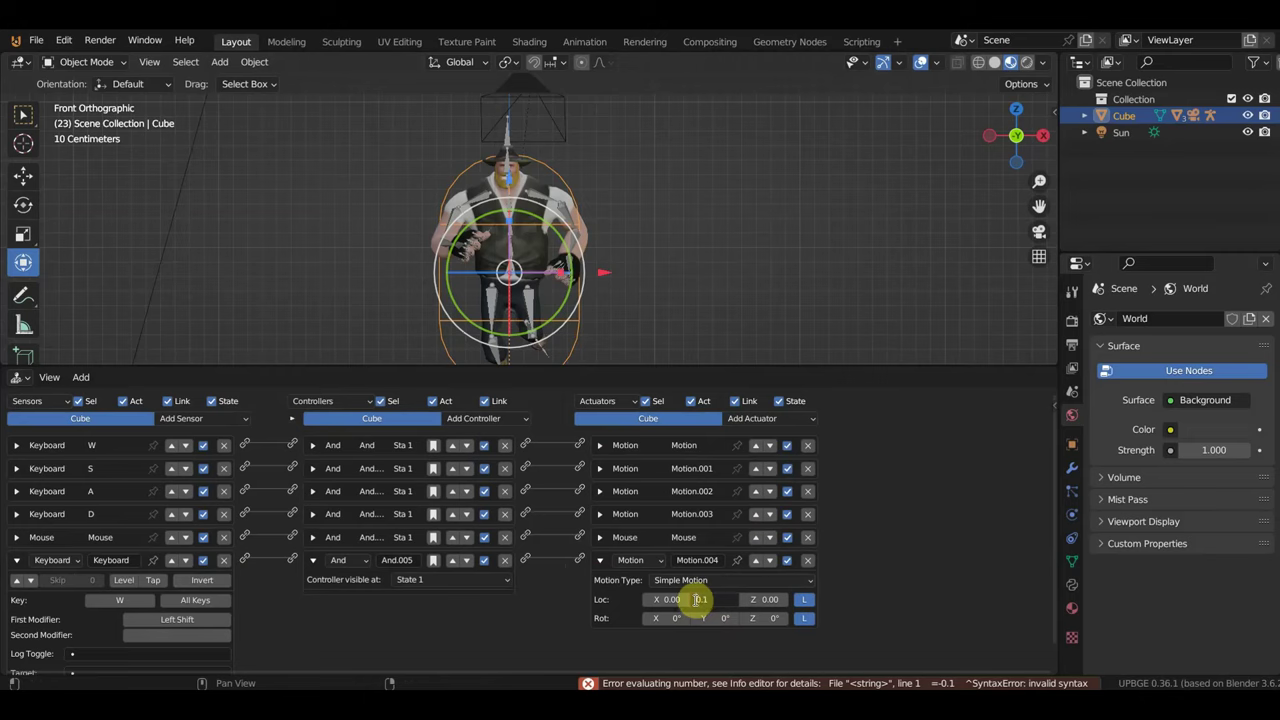
pyautogui.press('Return')
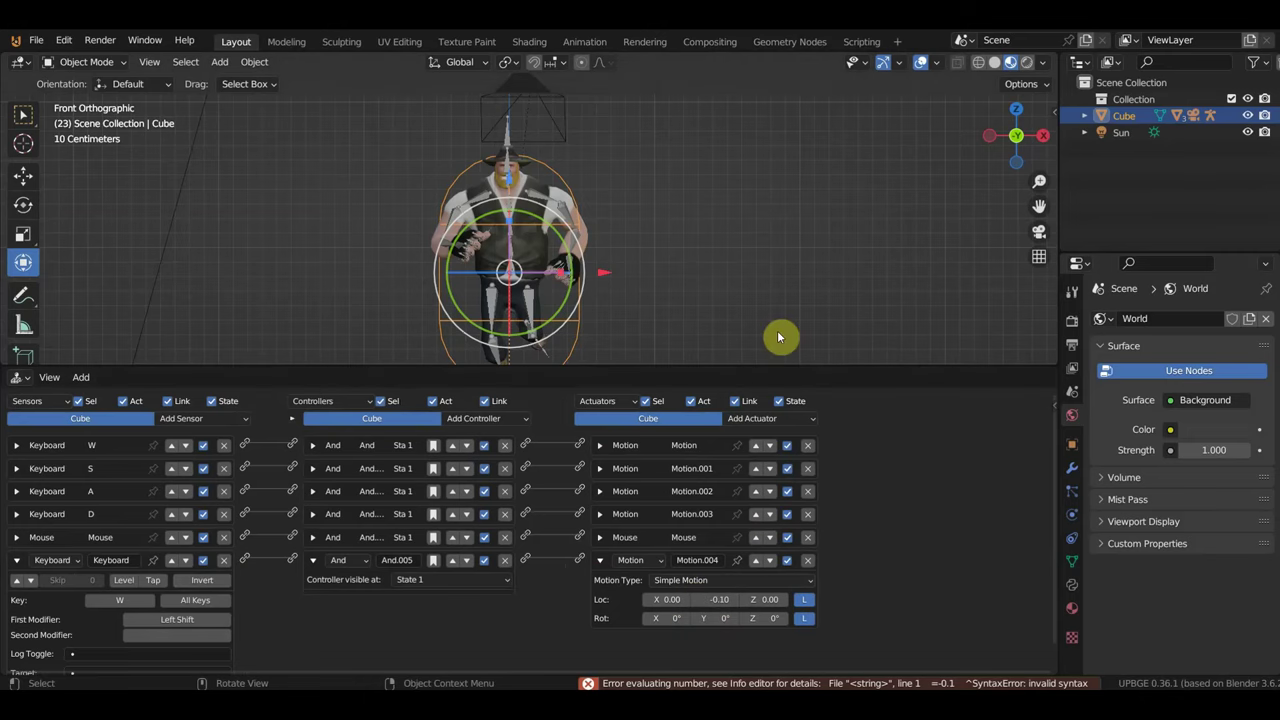
# - Test-play the game, running the character back and forth with D and A
pyautogui.press('p')
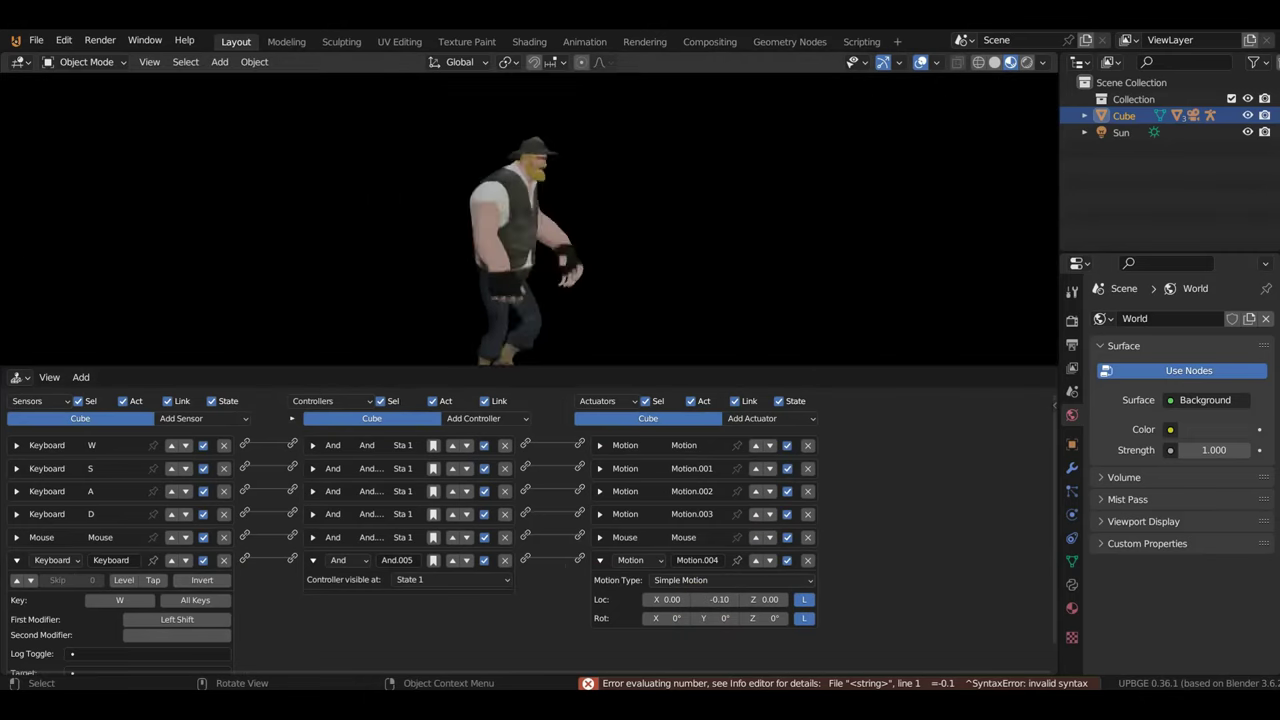
pyautogui.press('d')
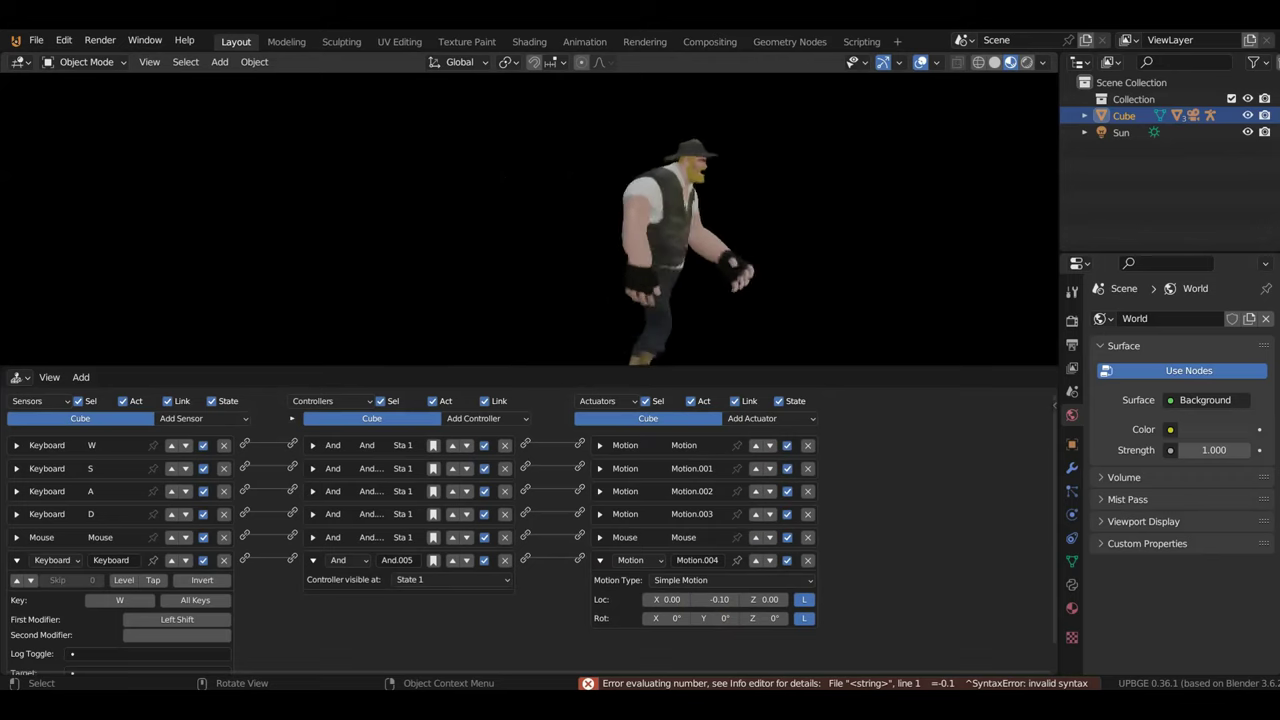
pyautogui.press('a')
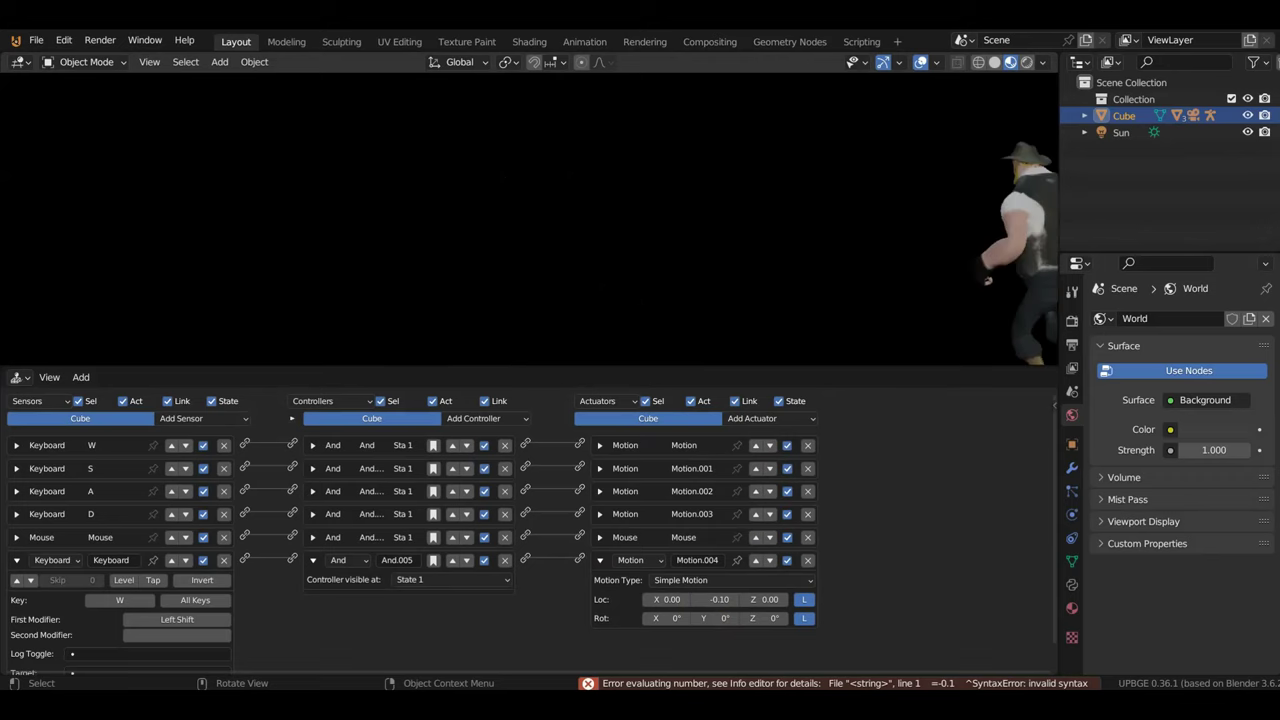
pyautogui.press('d')
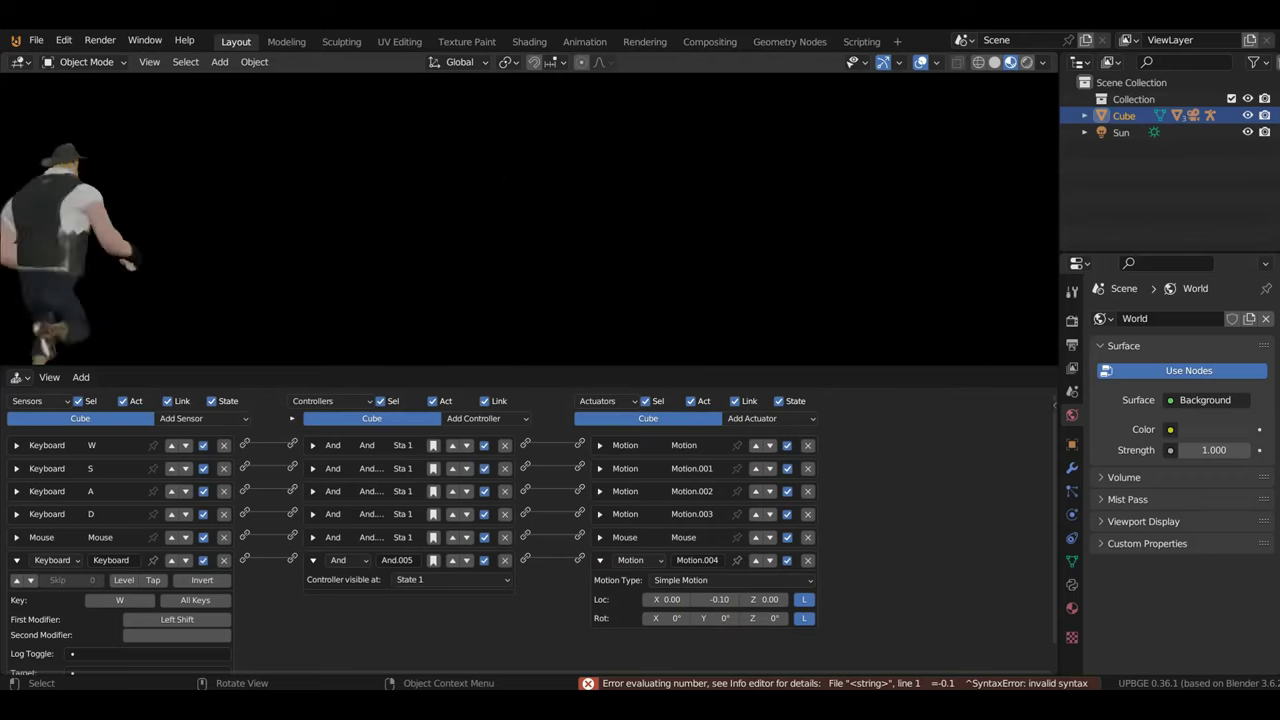
pyautogui.press('a')
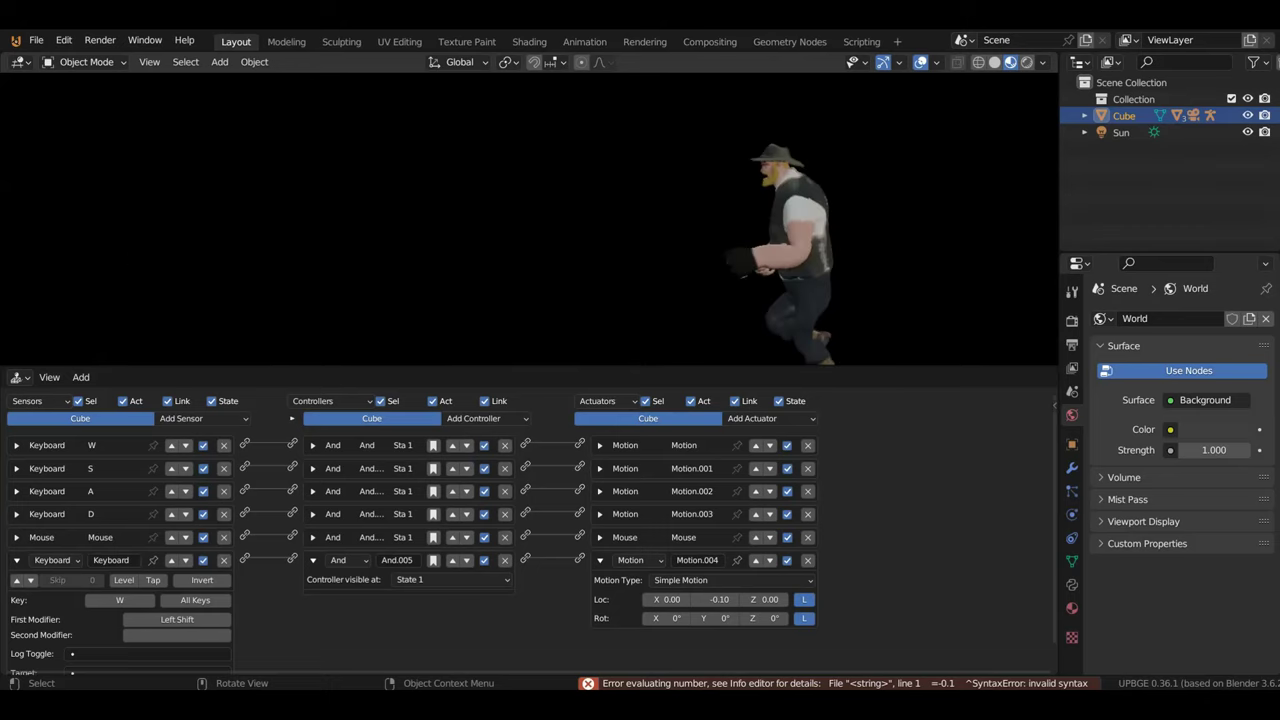
pyautogui.press('d')
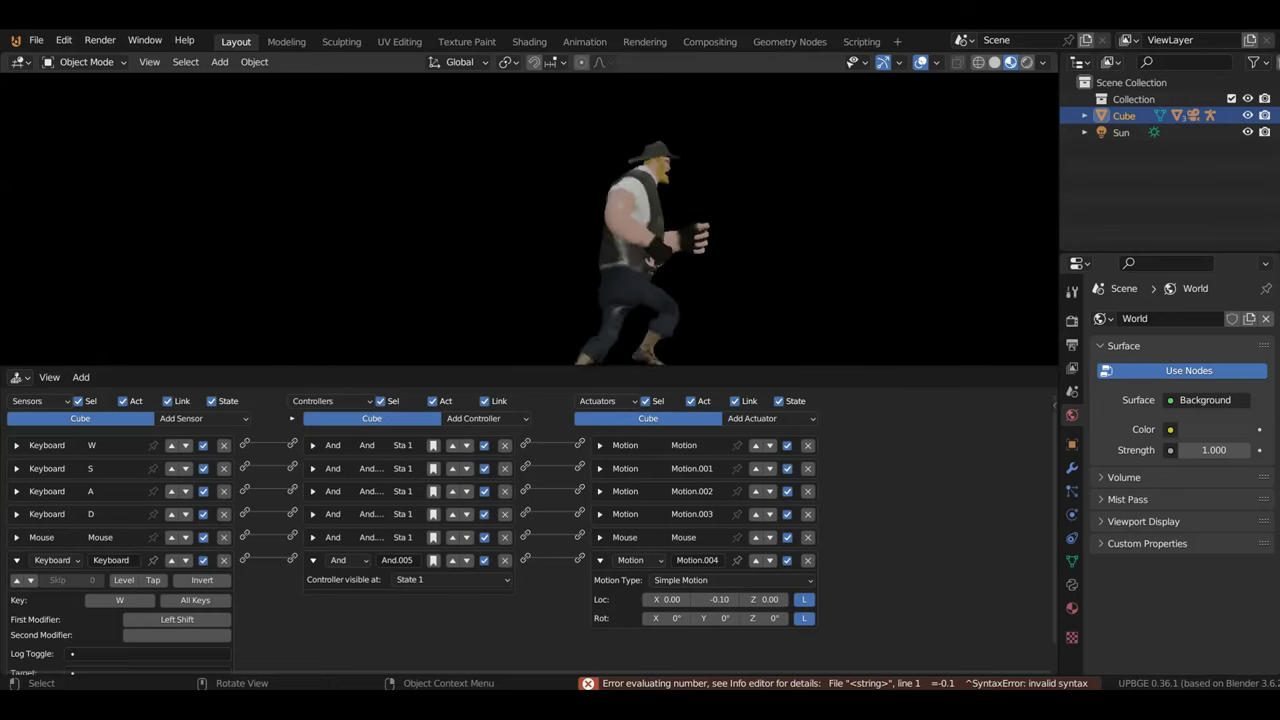
pyautogui.press('a')
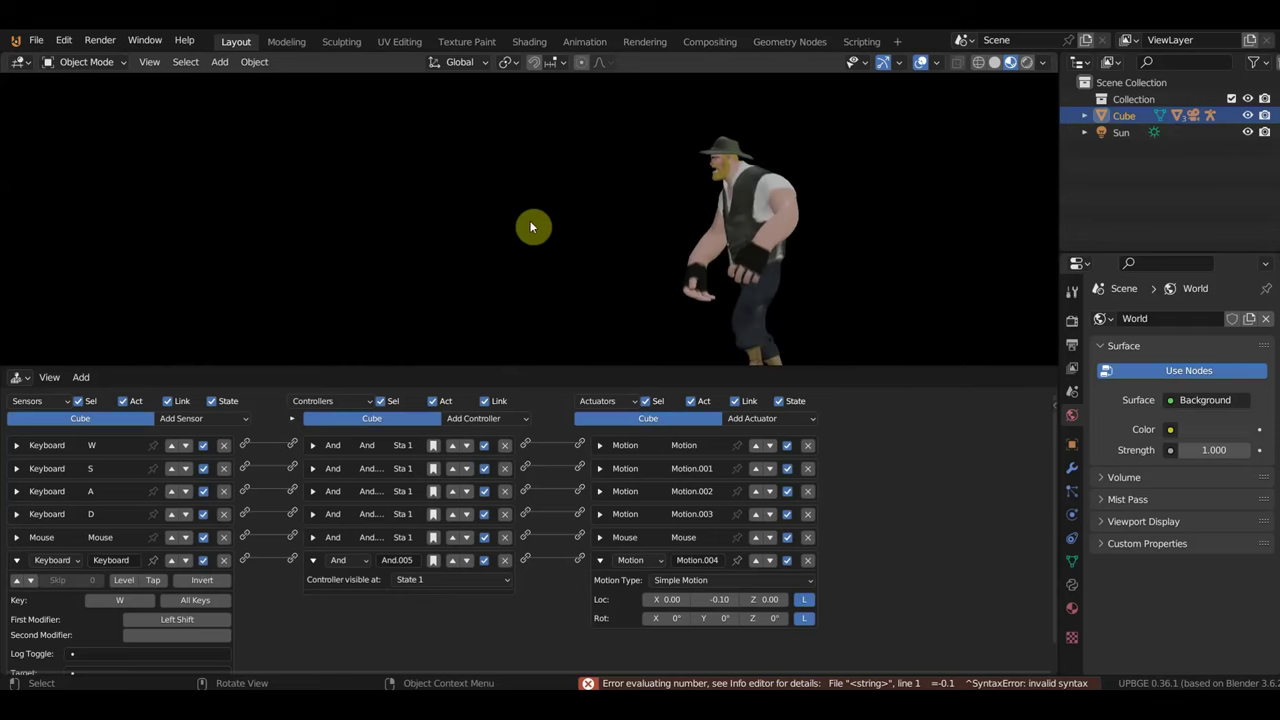
pyautogui.press('Escape')
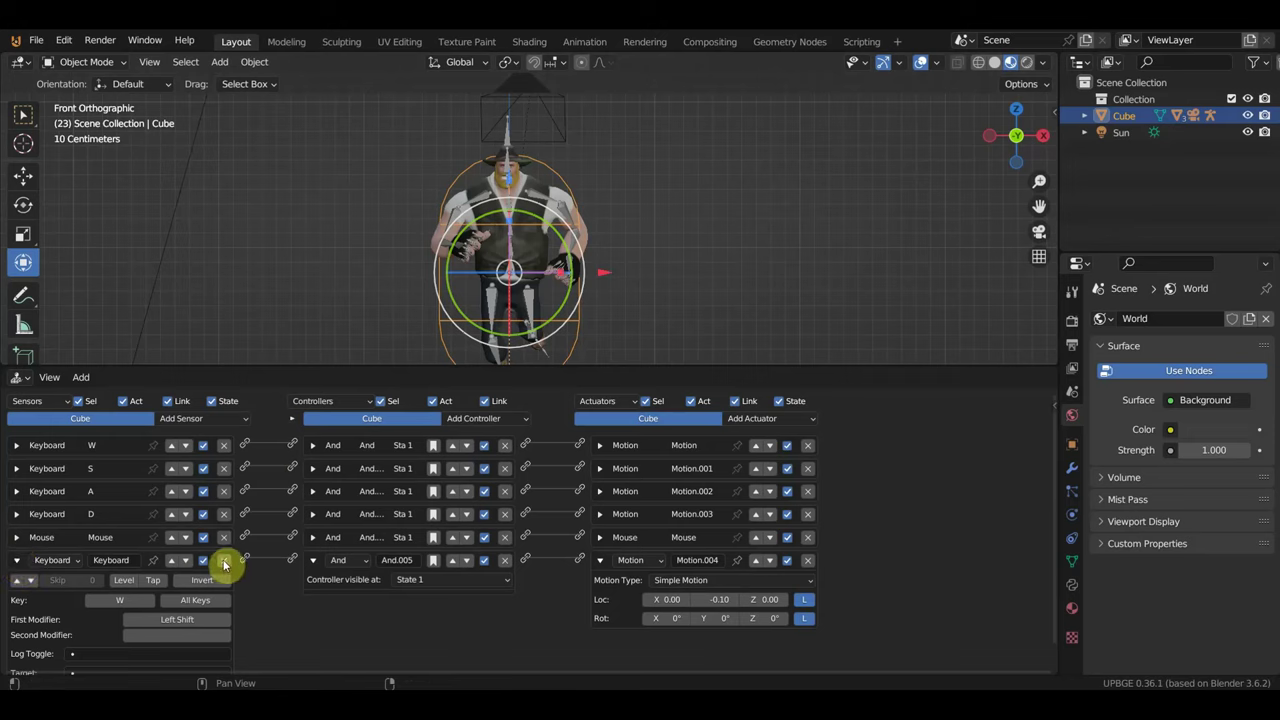
# - Collapse the Cube's keyboard sensor, controller and Motion.004 bricks, then select the Armature
pyautogui.click(16, 560)
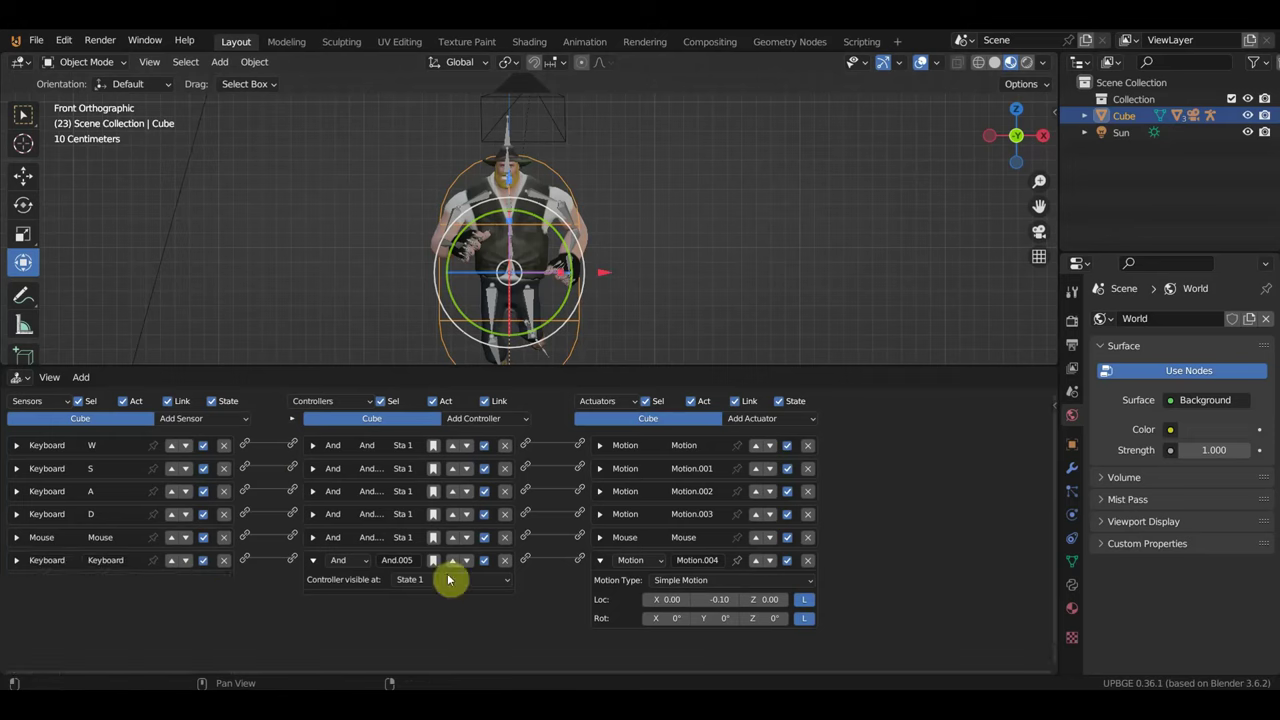
pyautogui.click(313, 560)
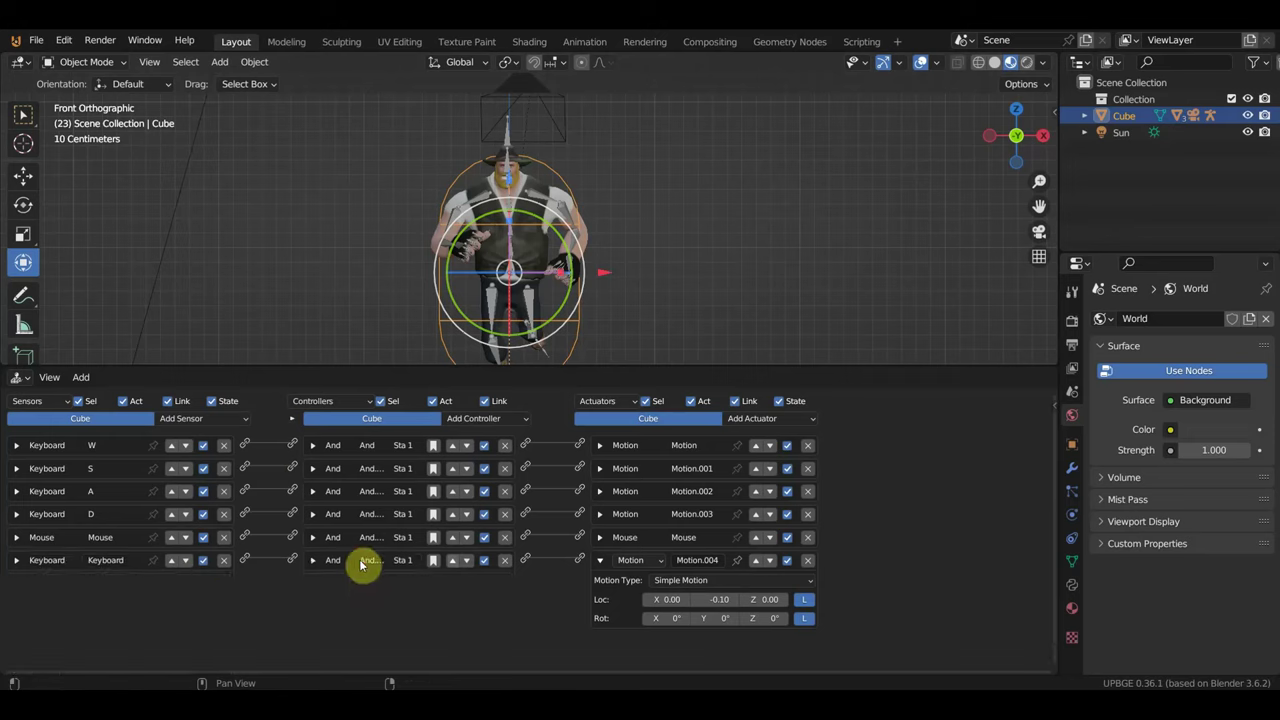
pyautogui.click(600, 561)
pyautogui.click(508, 140)
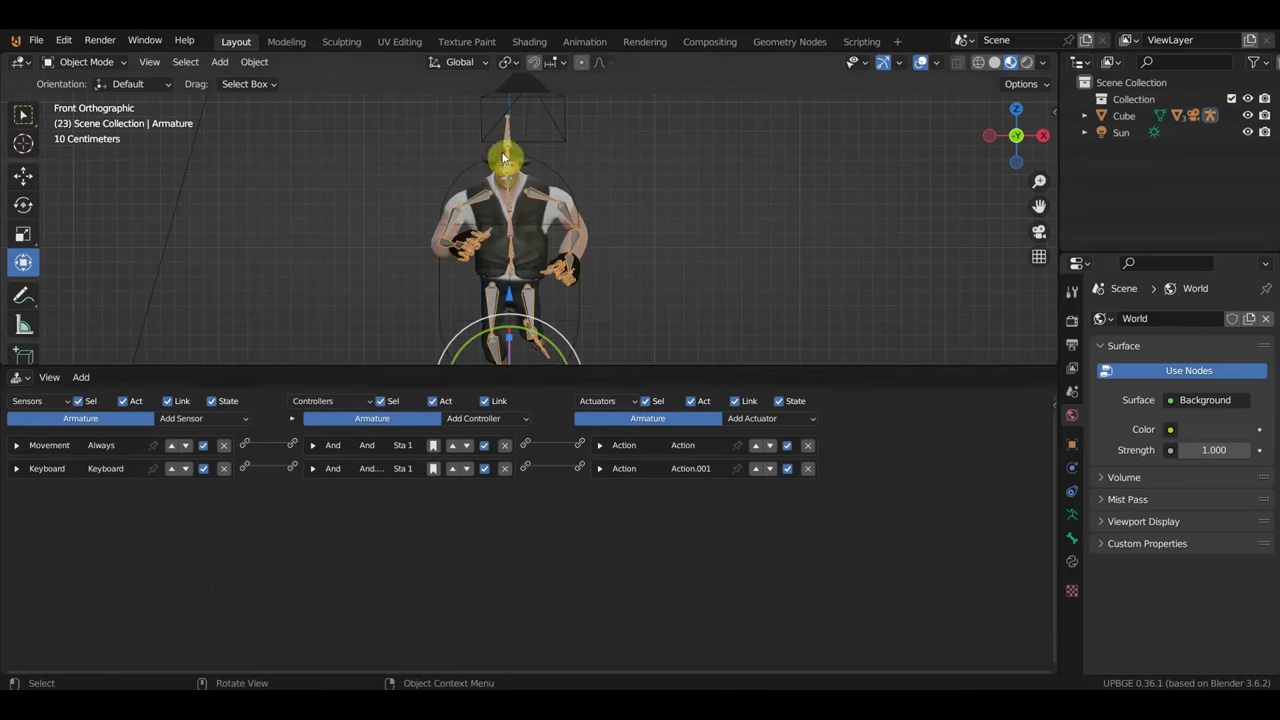
# - Add a Spacebar Keyboard sensor to the Armature, linked through a new controller to a Motion actuator
pyautogui.click(200, 419)
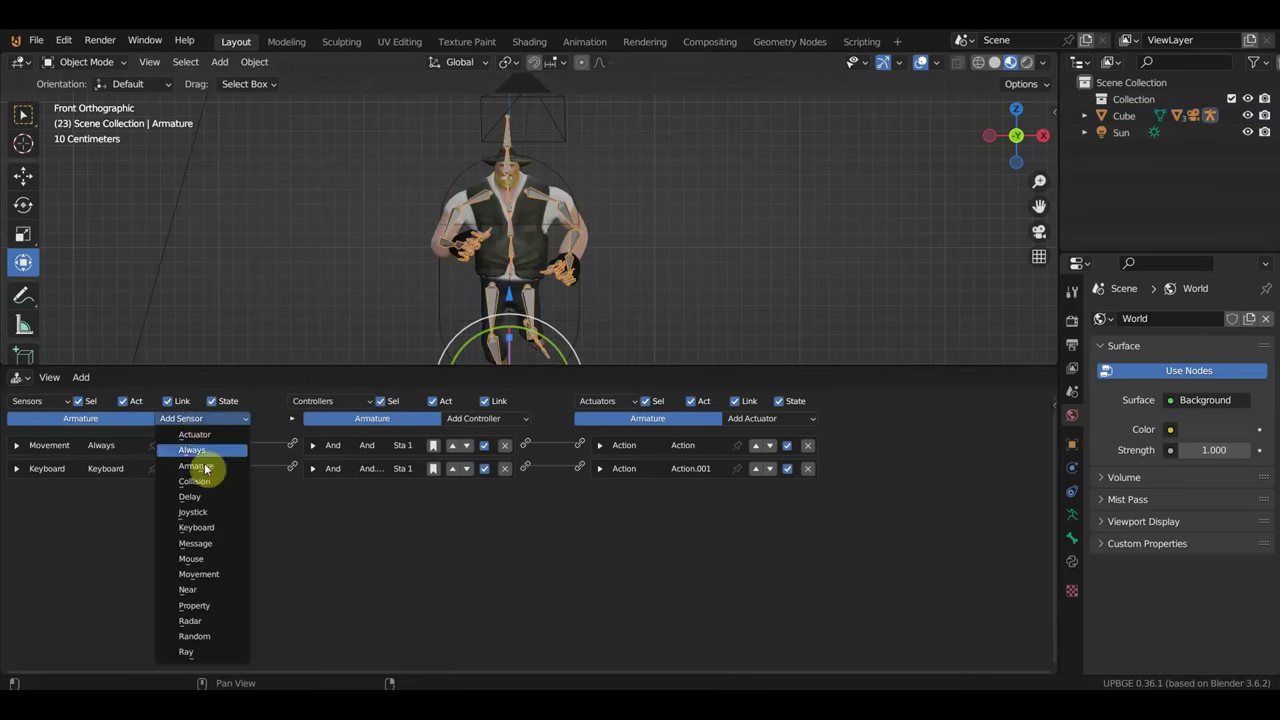
pyautogui.click(215, 530)
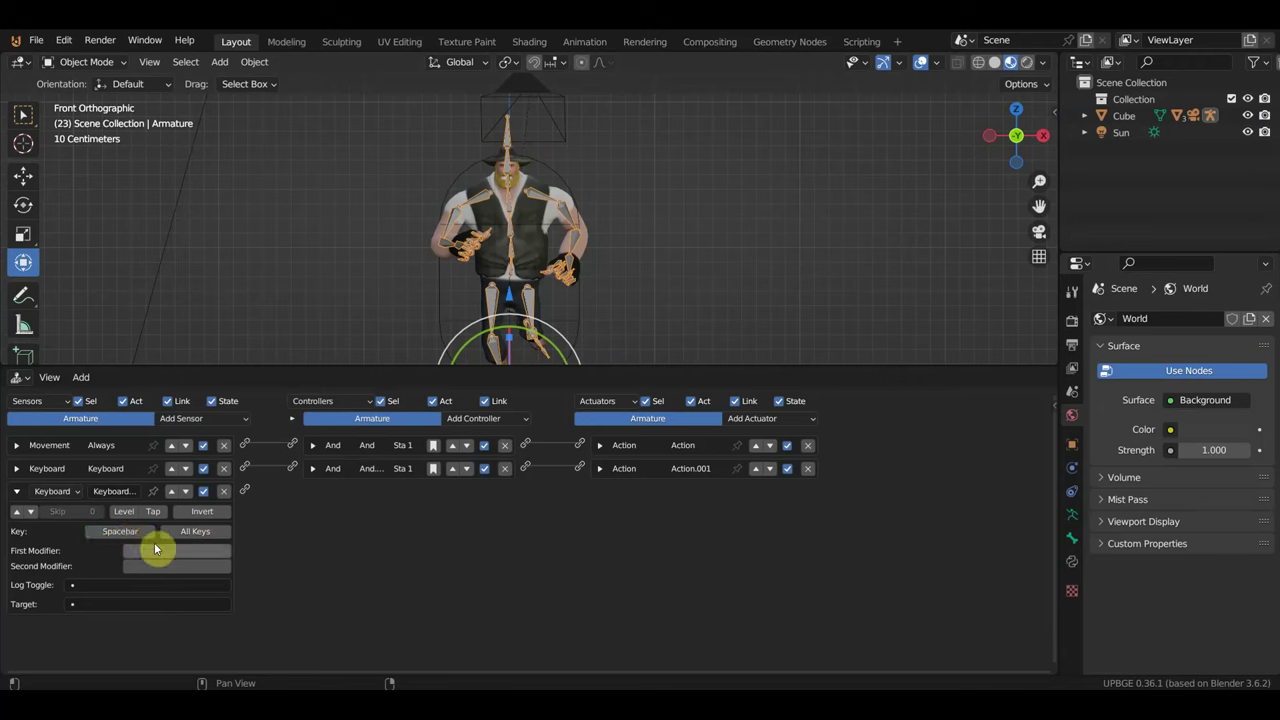
pyautogui.click(776, 420)
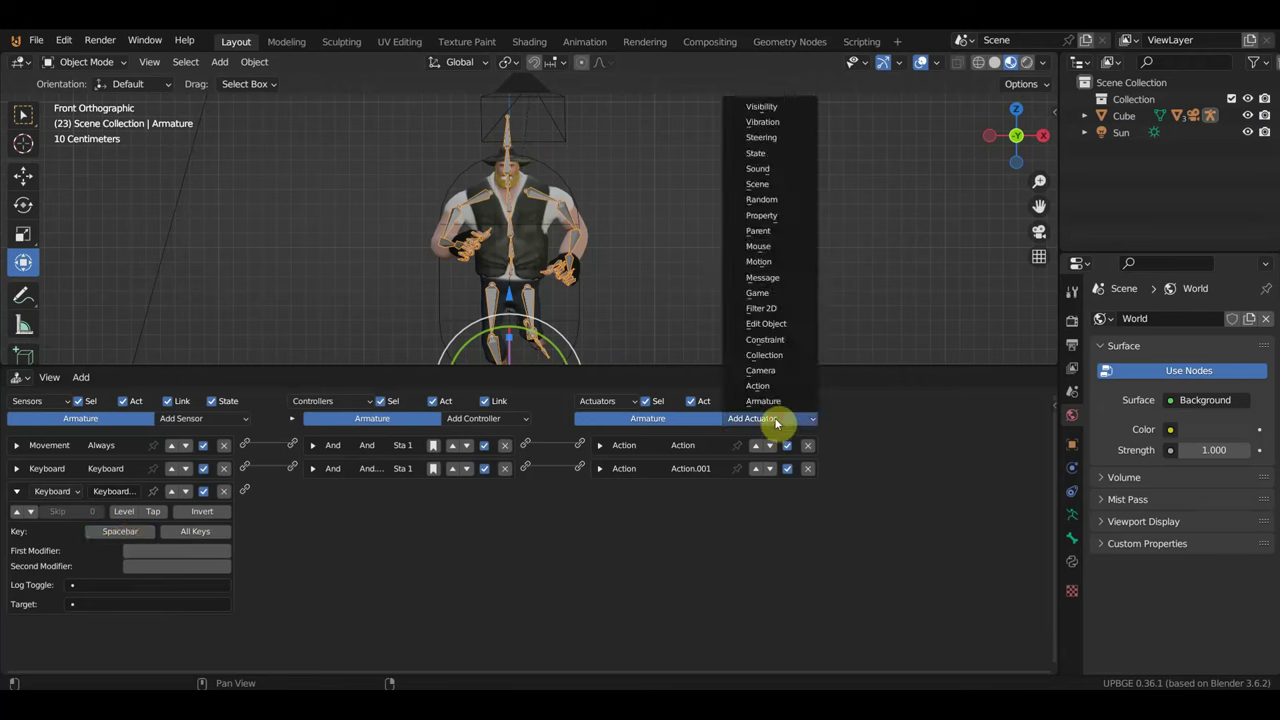
pyautogui.click(760, 262)
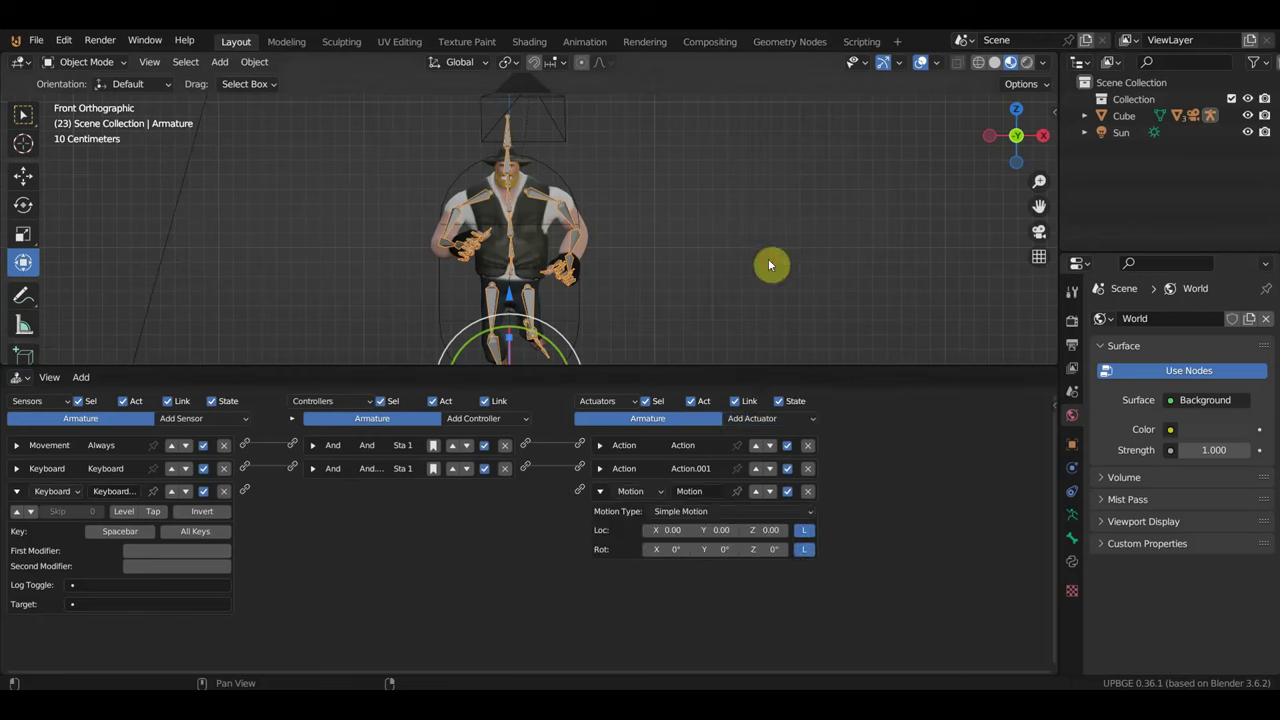
pyautogui.moveTo(243, 489); pyautogui.dragTo(580, 491)
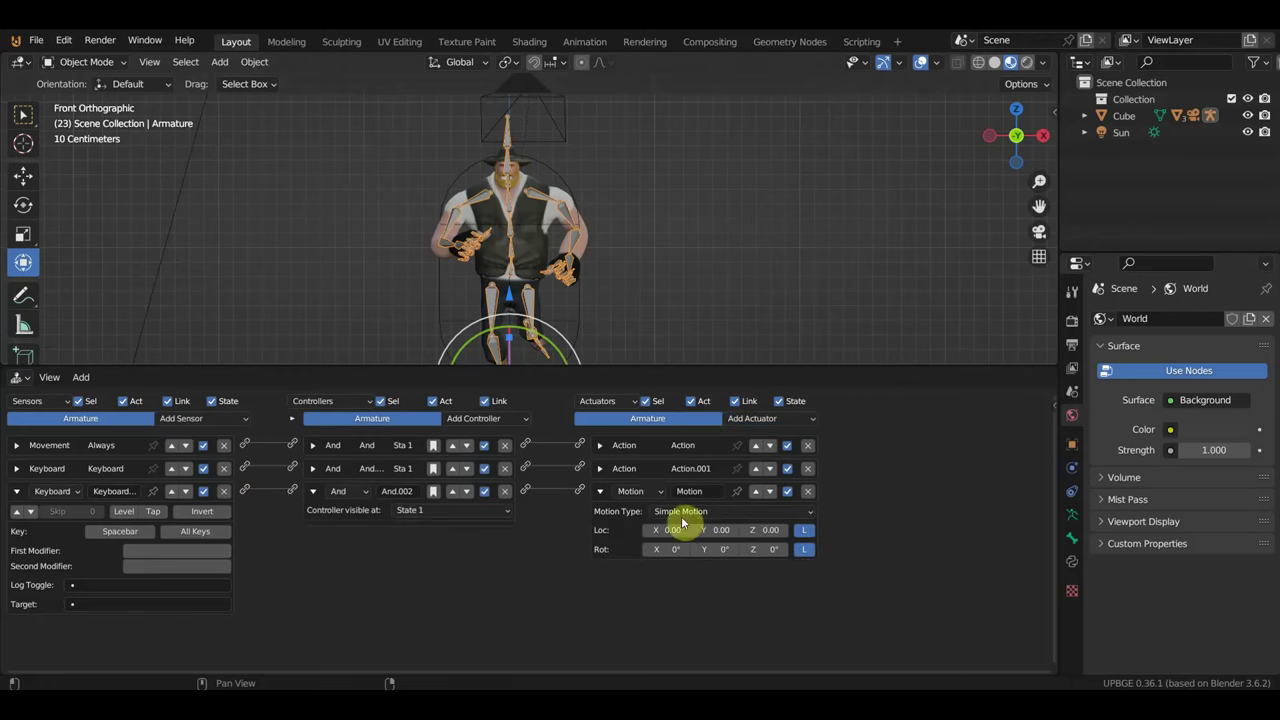
# - Replace the Motion actuator with Action actuator Action.002 playing the Jumping action
pyautogui.click(807, 491)
pyautogui.click(770, 420)
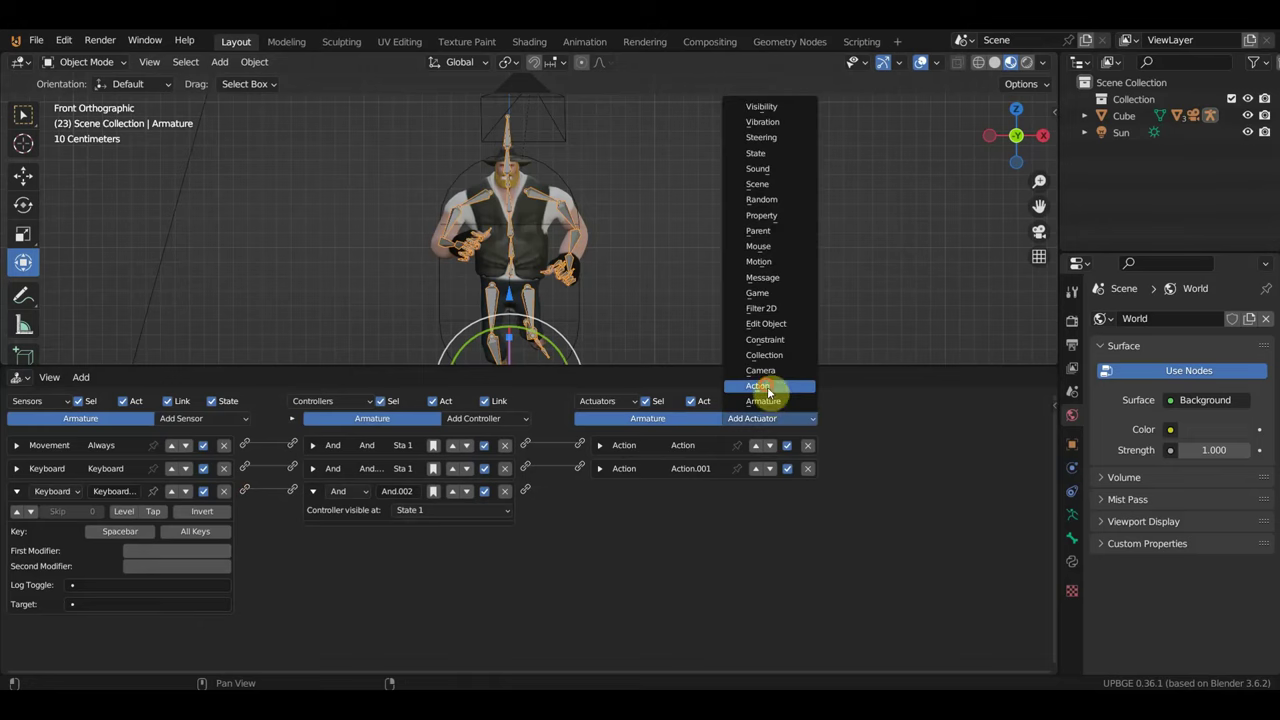
pyautogui.click(768, 392)
pyautogui.click(662, 531)
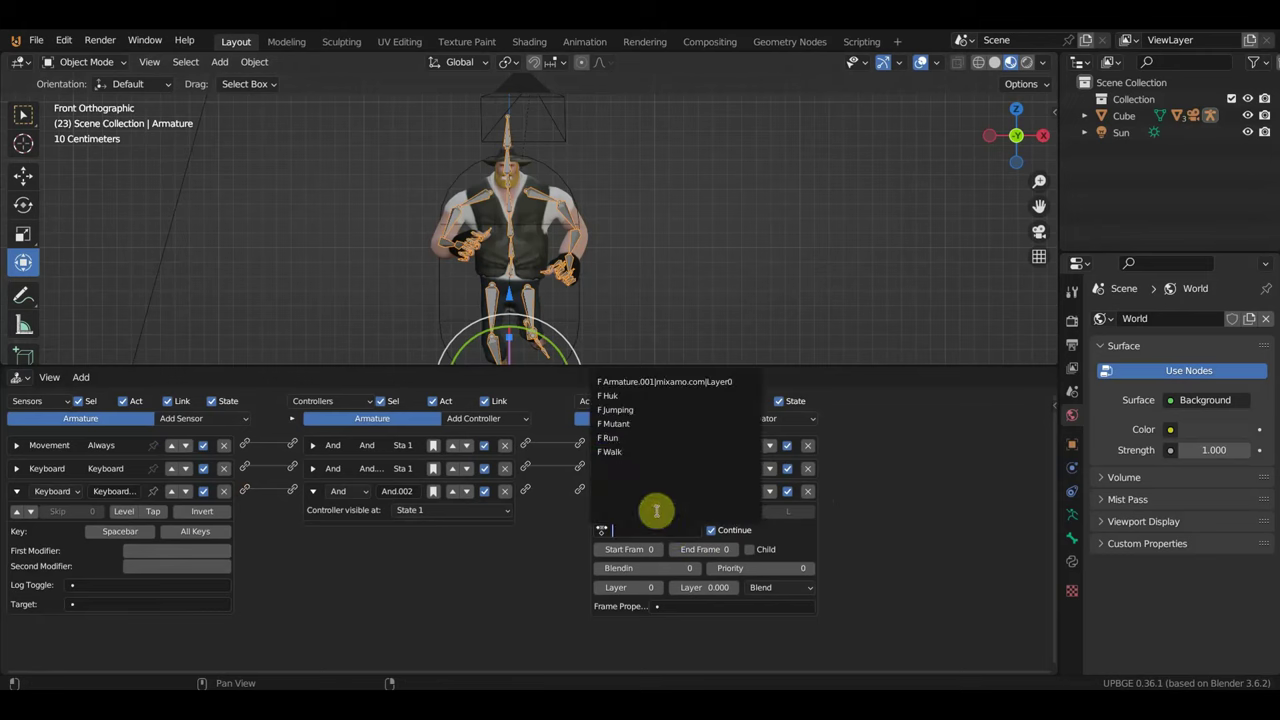
pyautogui.click(628, 410)
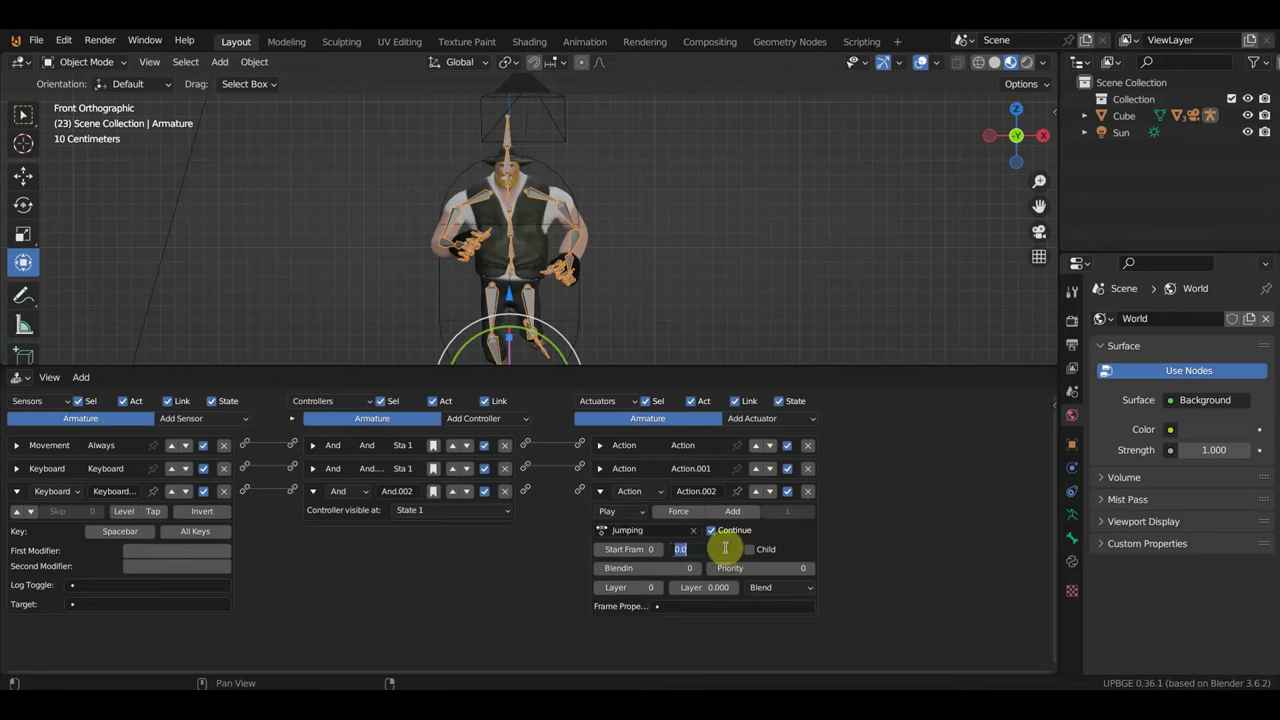
# - Show the Jumping action's keyframes in the Action Editor, with the playhead at frame 96
pyautogui.click(22, 378)
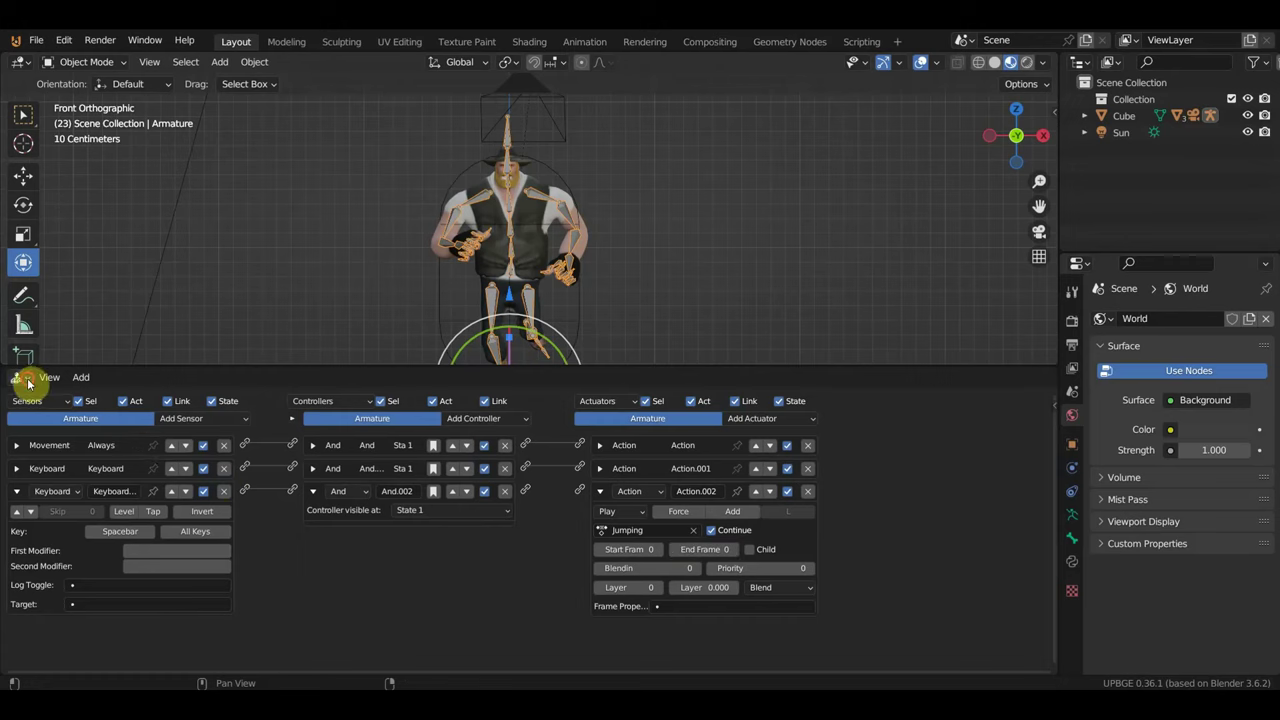
pyautogui.click(22, 379)
pyautogui.click(232, 423)
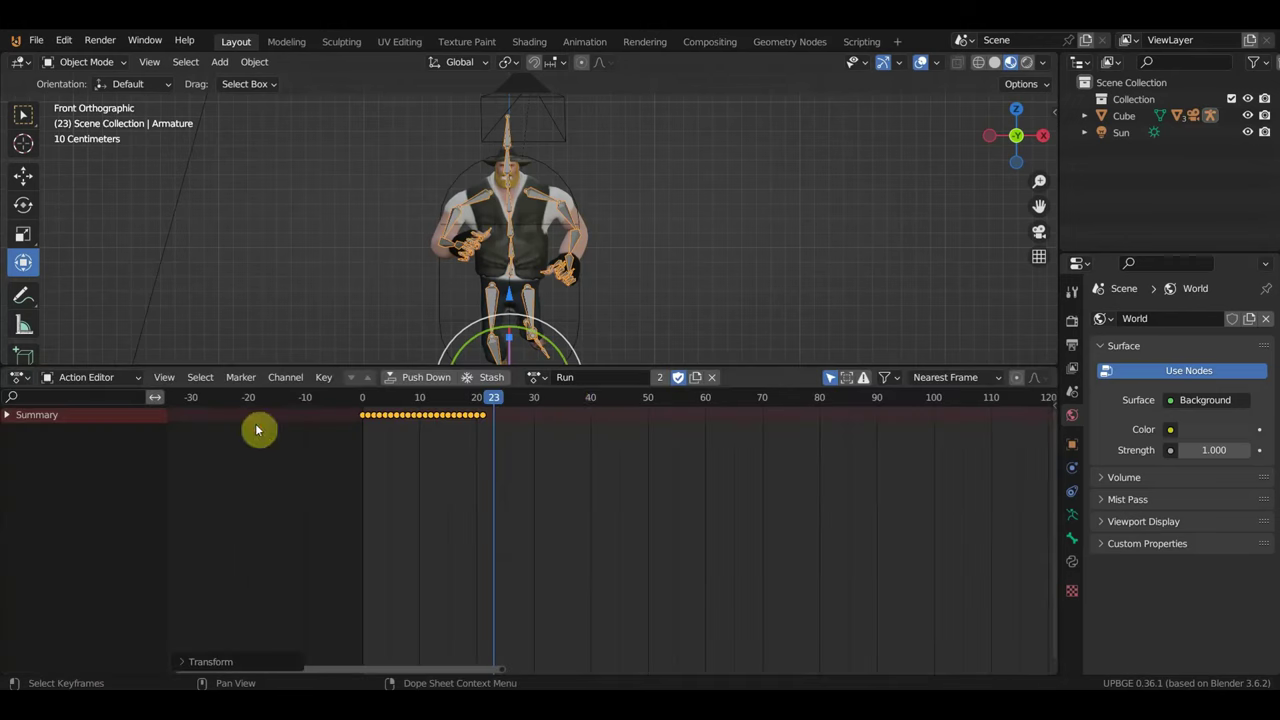
pyautogui.click(537, 378)
pyautogui.click(552, 434)
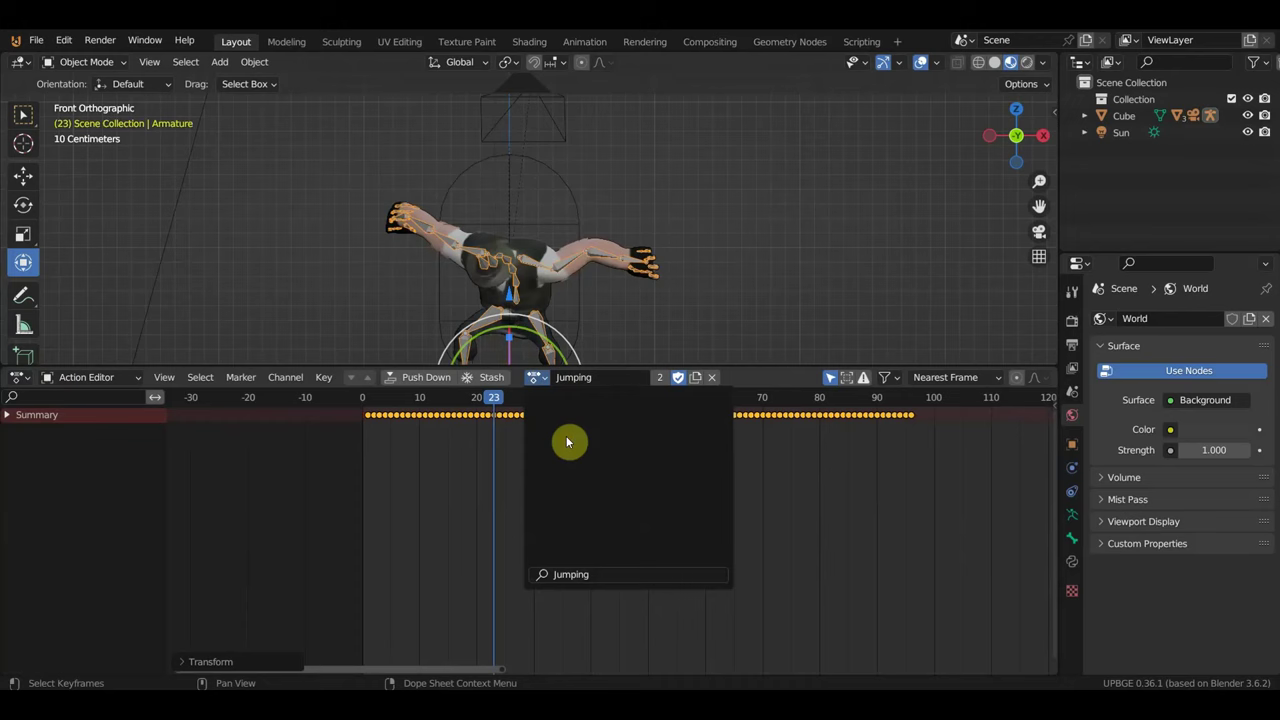
pyautogui.click(910, 399)
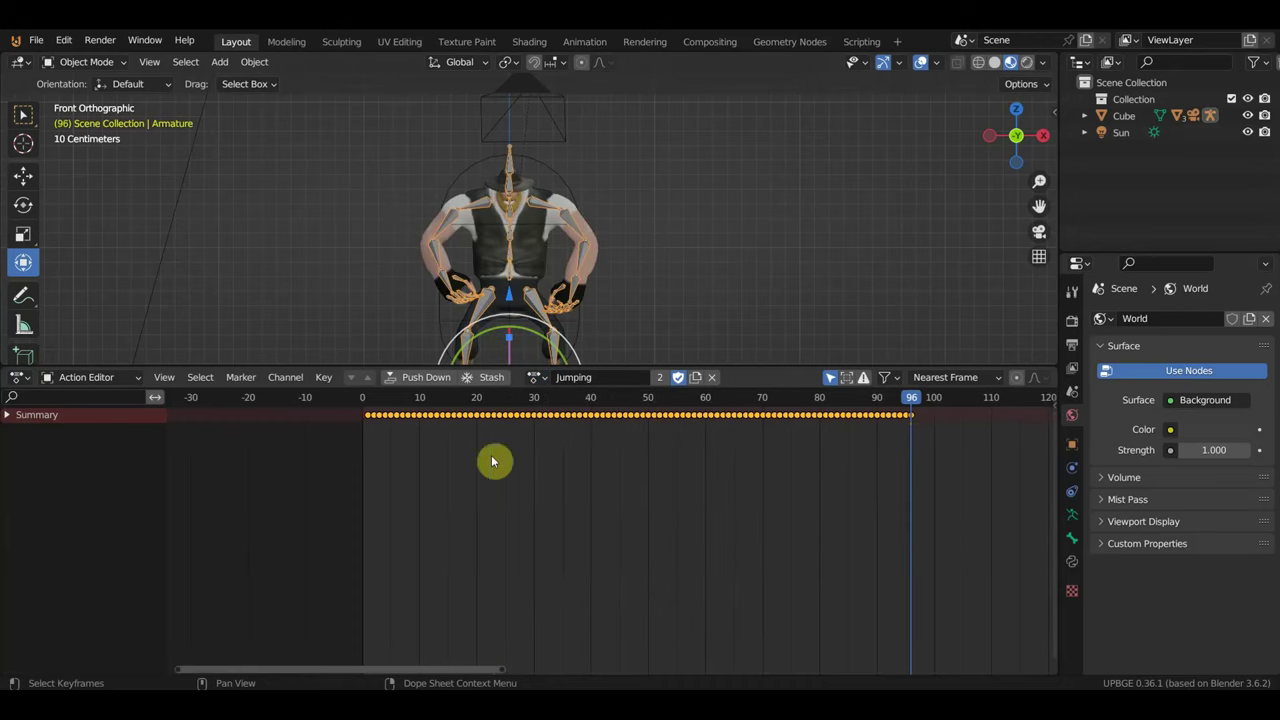
# - Delete the Jumping keyframes from frame 0 to 34
pyautogui.moveTo(505, 398)
pyautogui.mouseDown()
pyautogui.moveTo(487, 402)
pyautogui.moveTo(556, 418)
pyautogui.mouseUp()
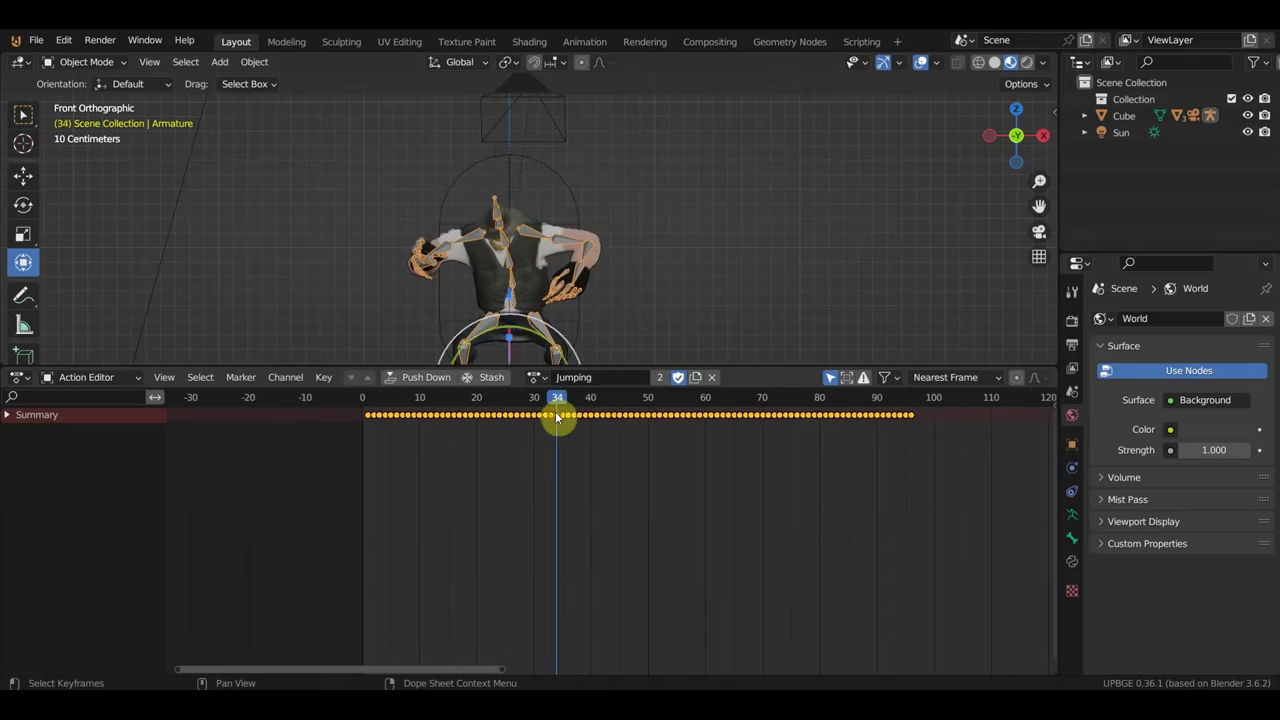
pyautogui.moveTo(557, 418); pyautogui.dragTo(350, 408)
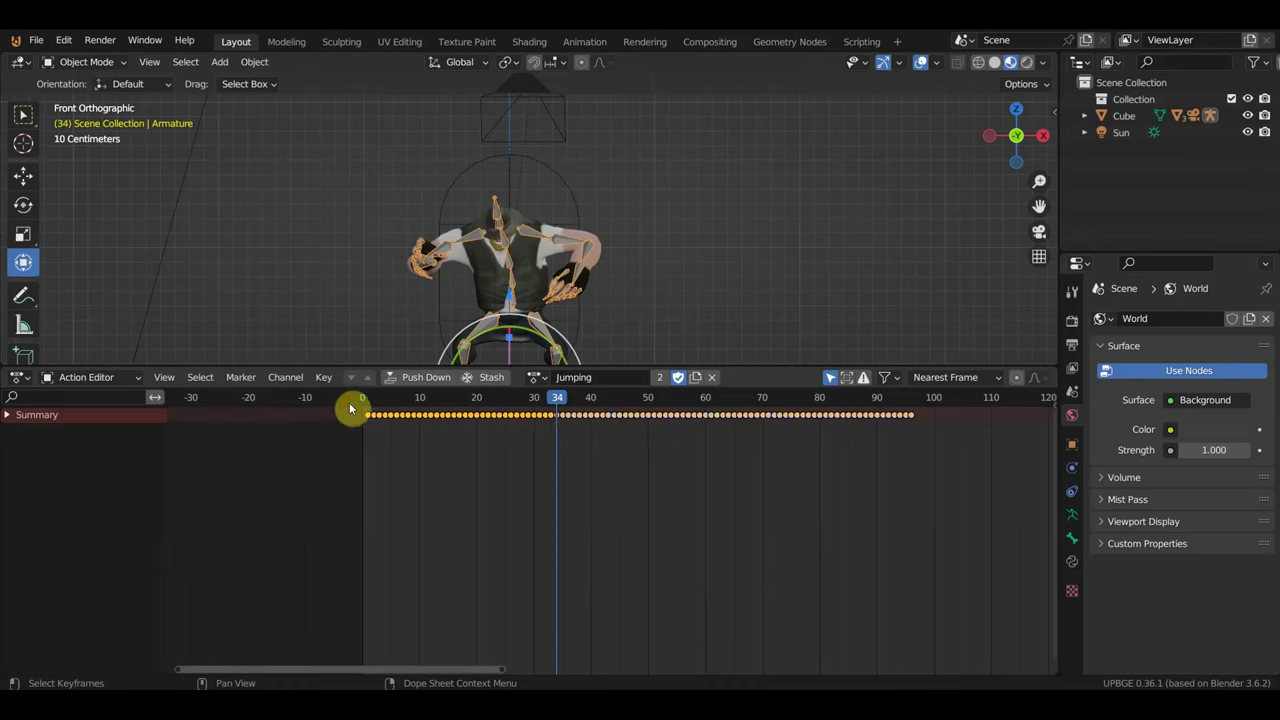
pyautogui.press('Delete')
pyautogui.moveTo(561, 400); pyautogui.dragTo(831, 426)
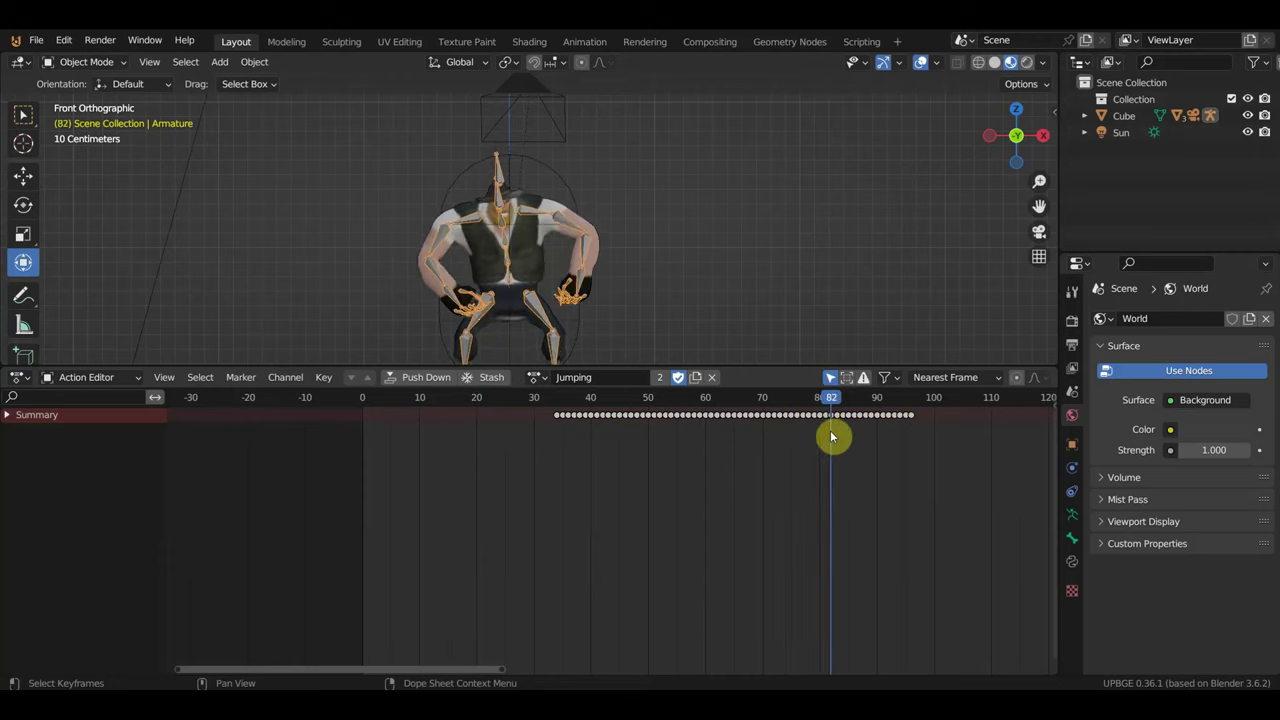
# - Shift the remaining Jumping keys 33 frames earlier so the jump runs from 0 to 47
pyautogui.press('b')
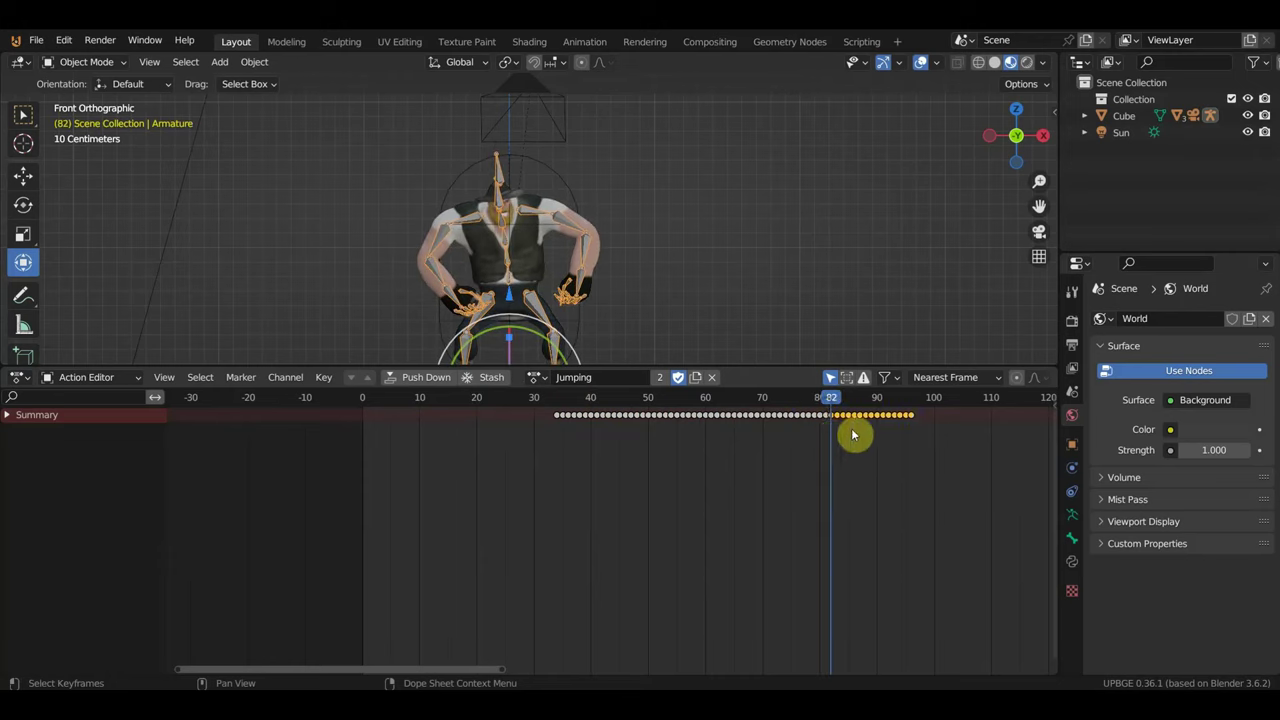
pyautogui.moveTo(884, 424)
pyautogui.mouseDown()
pyautogui.moveTo(626, 412)
pyautogui.moveTo(527, 437)
pyautogui.mouseUp()
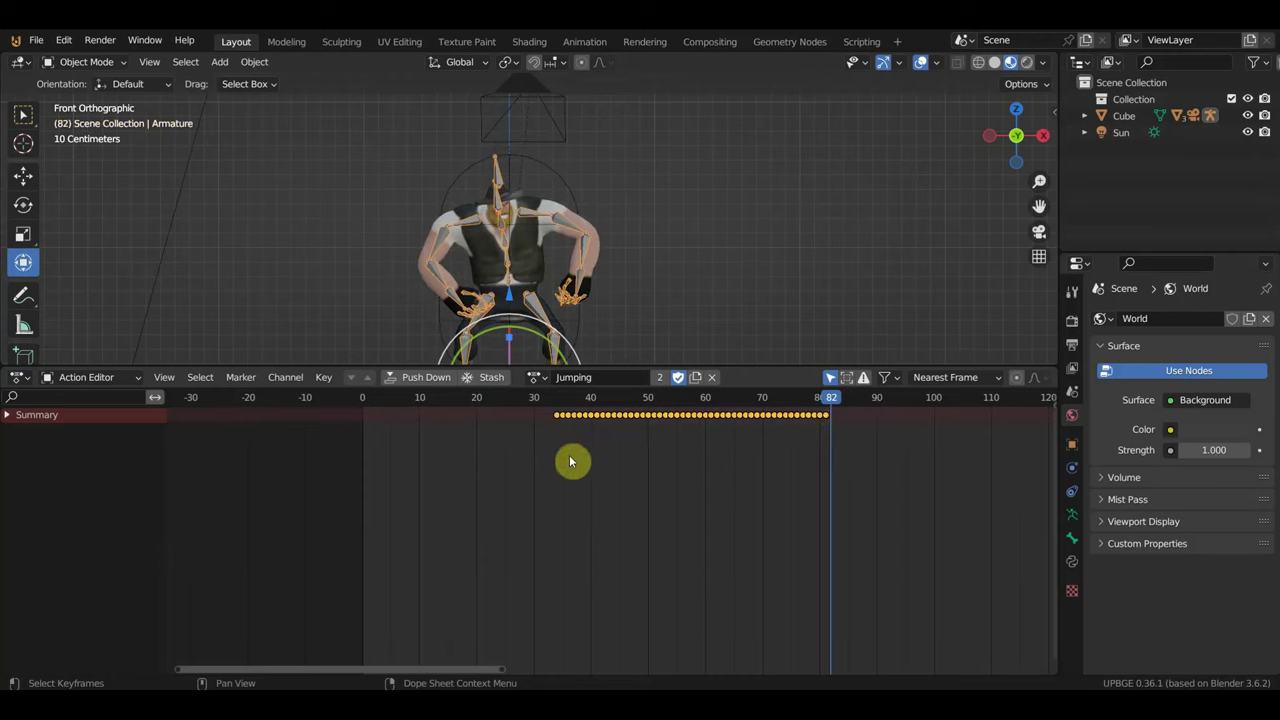
pyautogui.press('g')
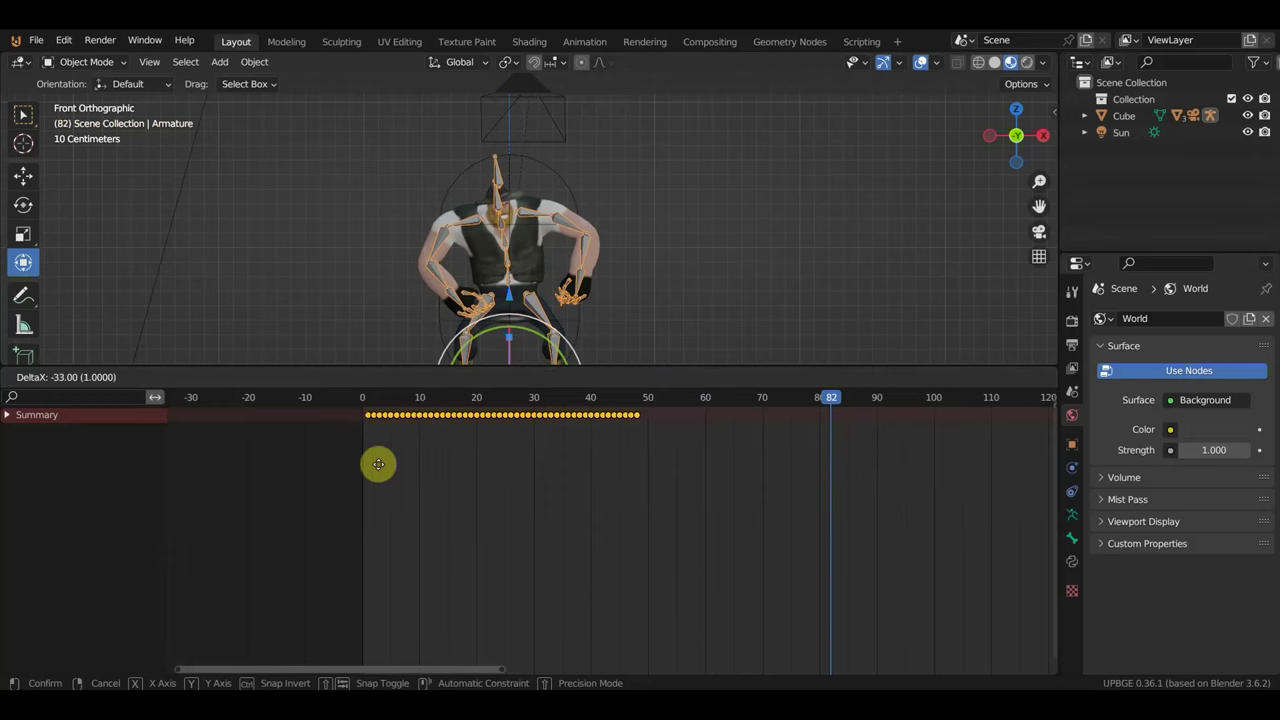
pyautogui.click(372, 464)
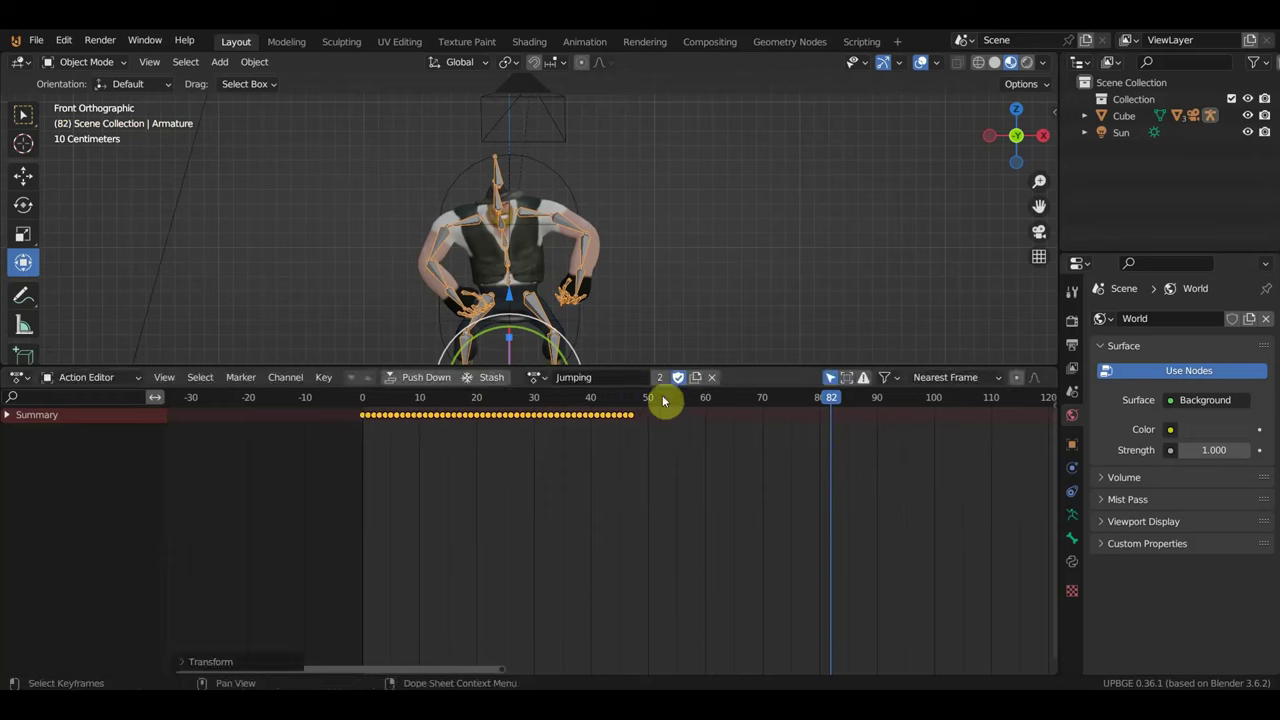
pyautogui.click(629, 398)
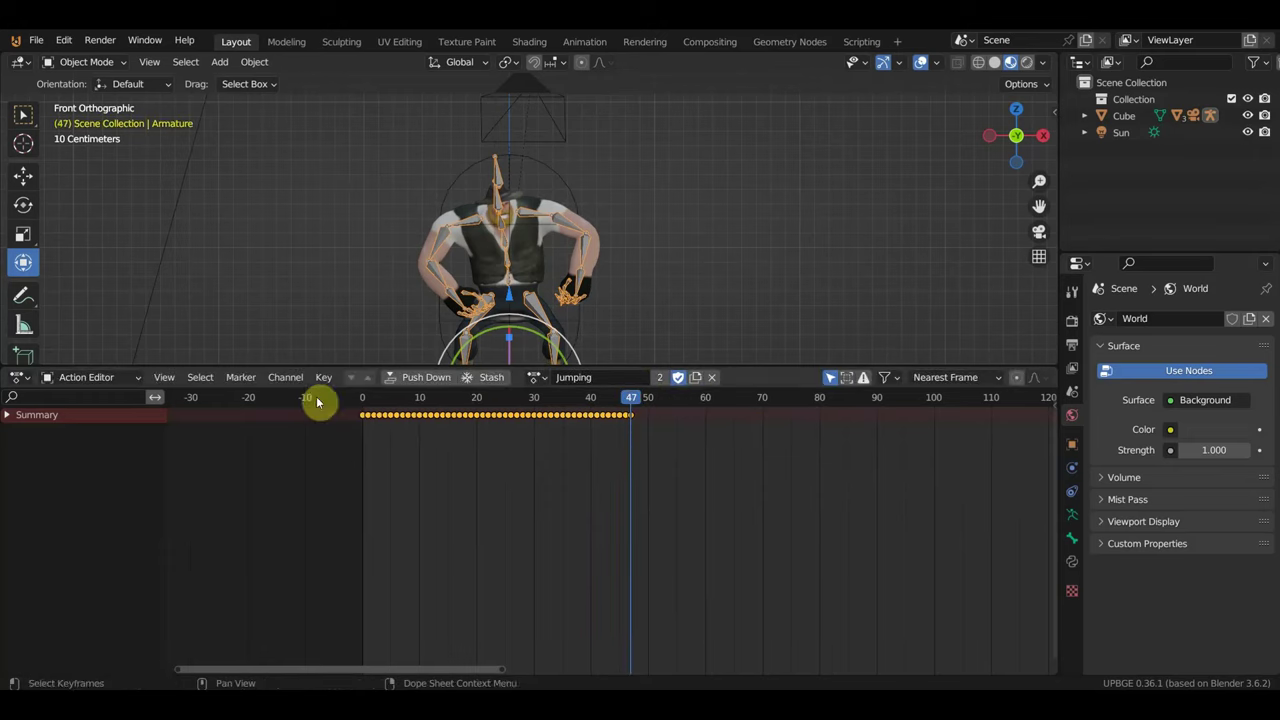
pyautogui.click(22, 378)
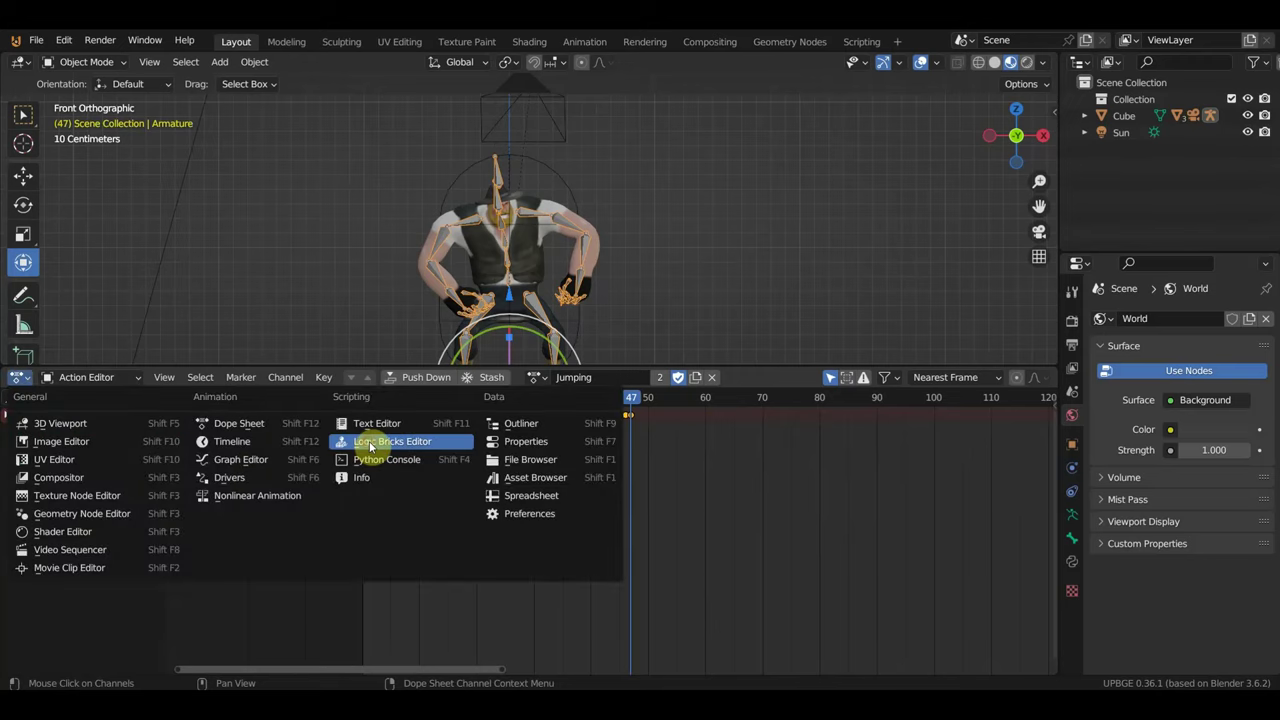
# - Set Action.002's End Frame to 47 in the Logic Bricks Editor and run a quick test
pyautogui.click(371, 447)
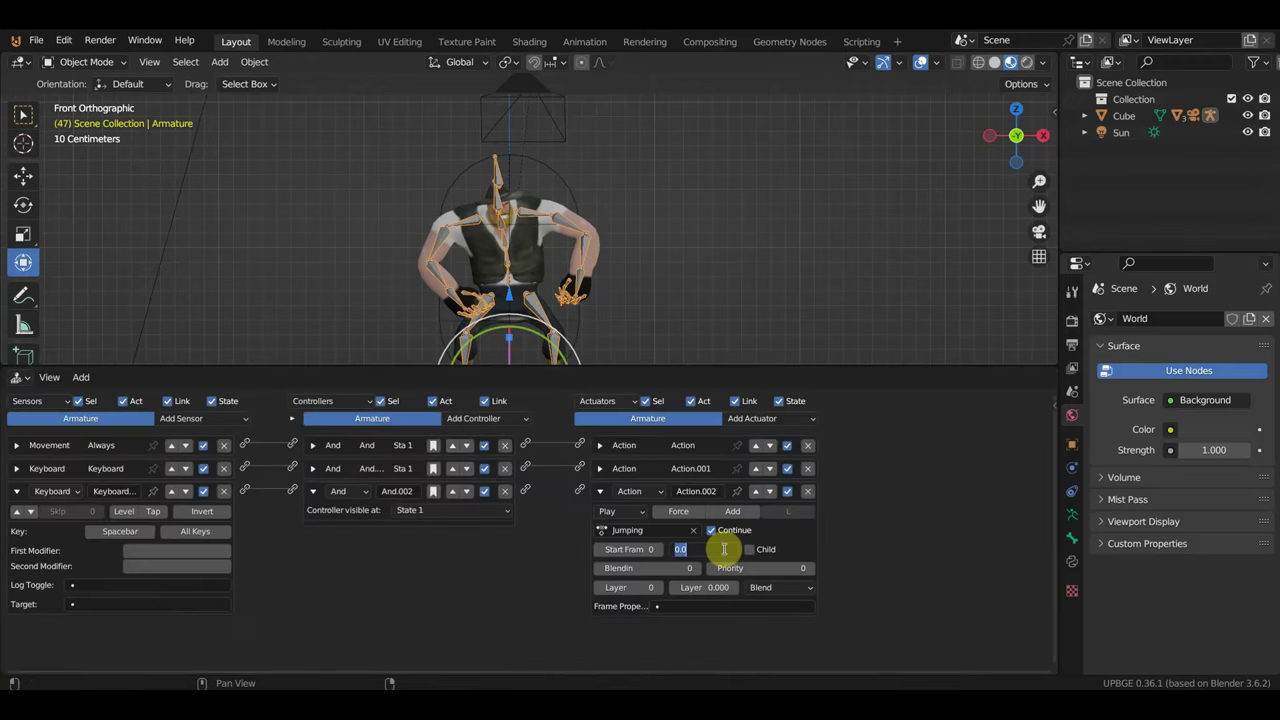
pyautogui.press('Return')
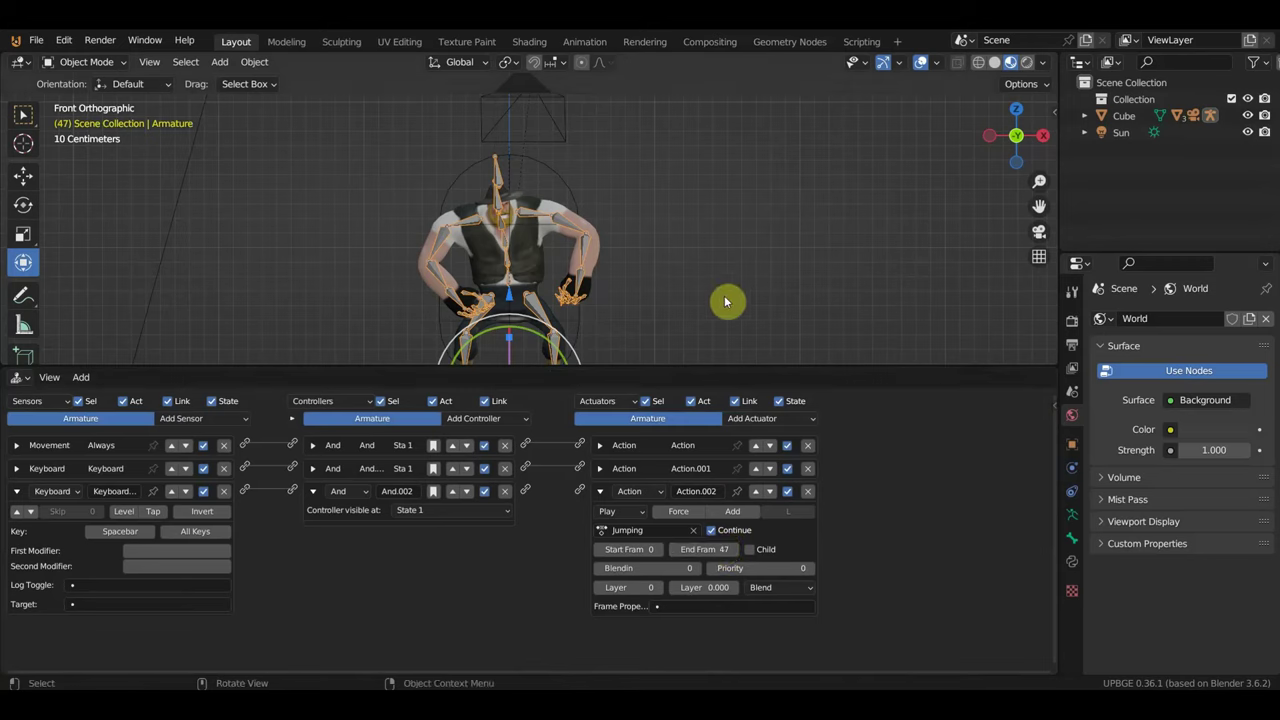
pyautogui.press('p')
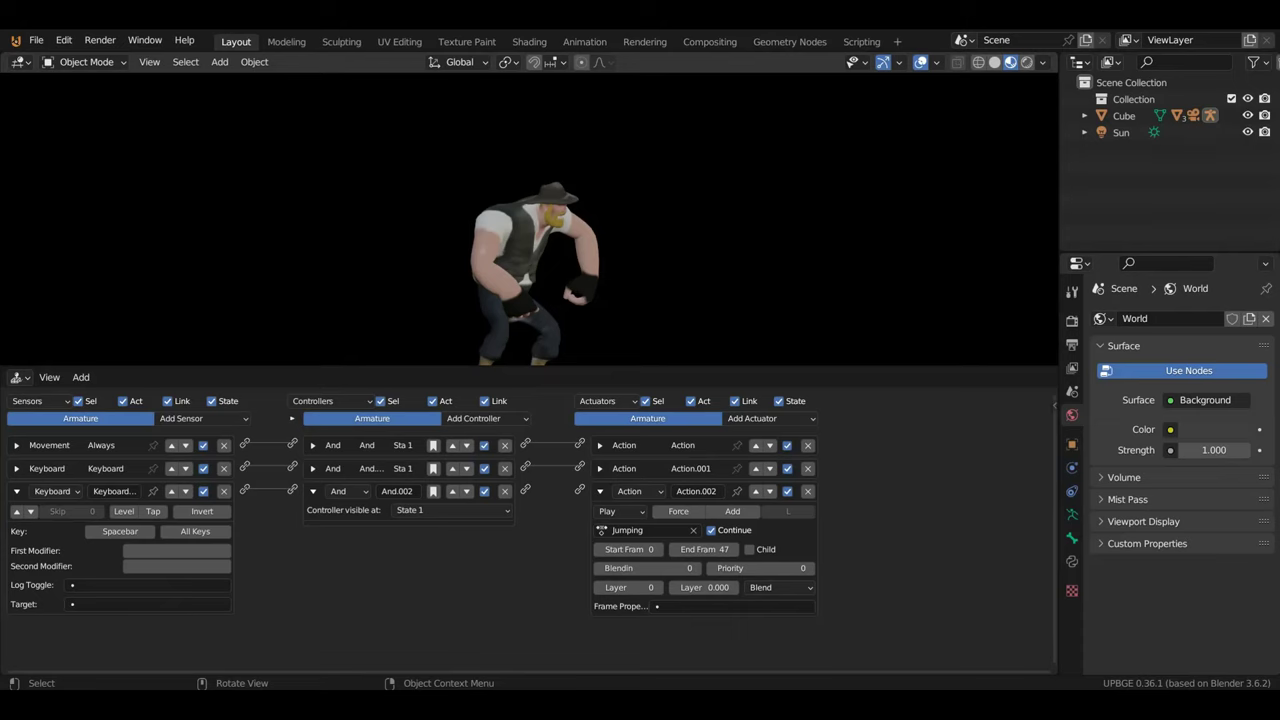
pyautogui.press('Escape')
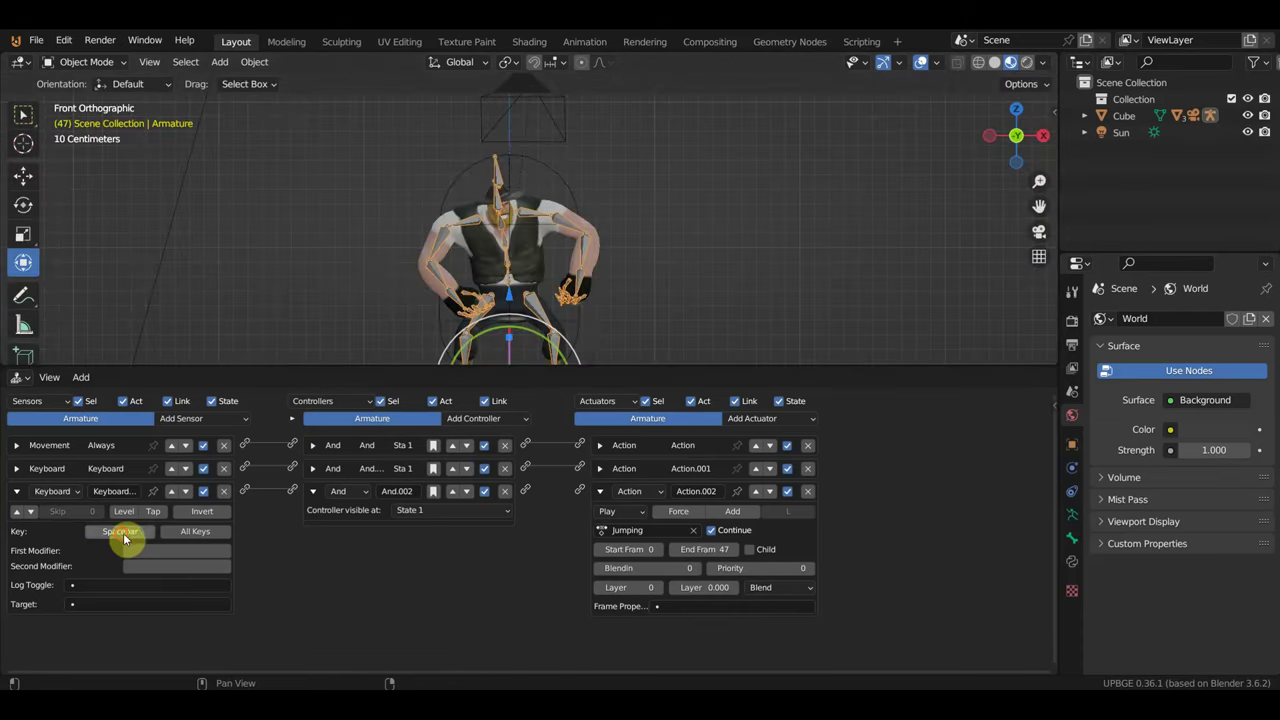
# - Link And.002 to Action.002 and re-pick the jump sensor's trigger key
pyautogui.press('q')
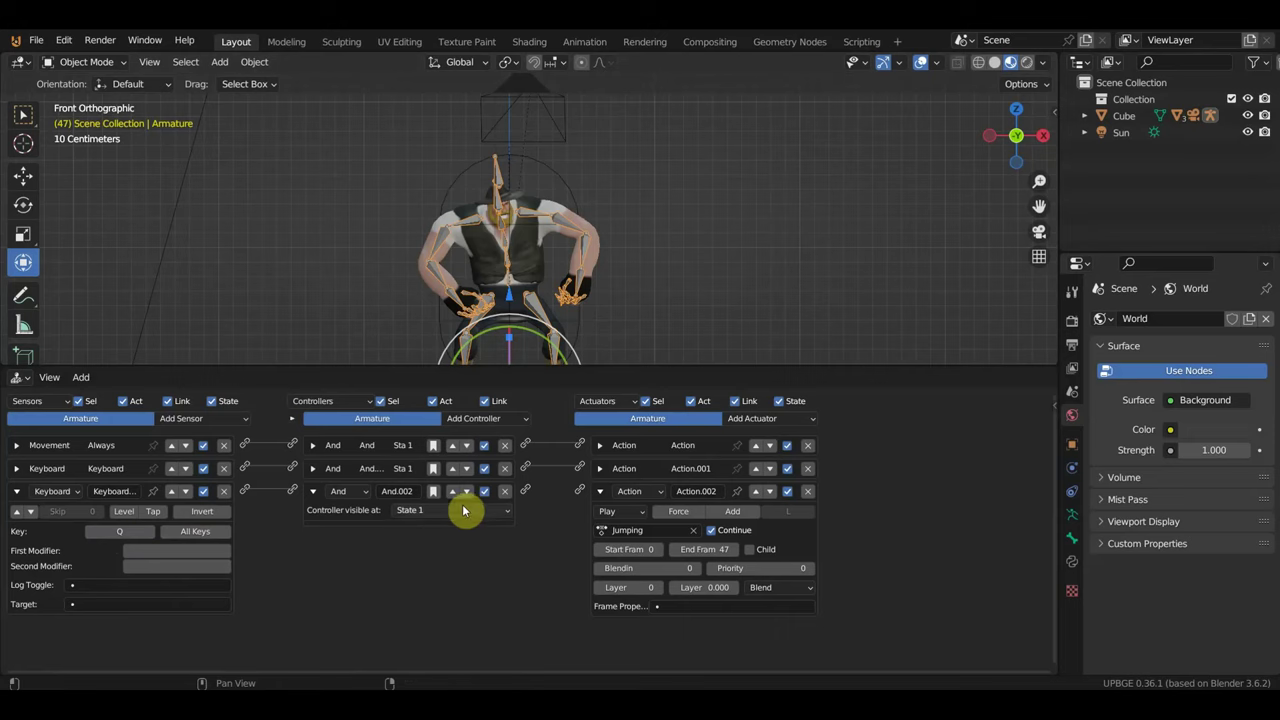
pyautogui.moveTo(525, 491)
pyautogui.mouseDown()
pyautogui.moveTo(569, 503)
pyautogui.moveTo(580, 491)
pyautogui.mouseUp()
pyautogui.click(127, 535)
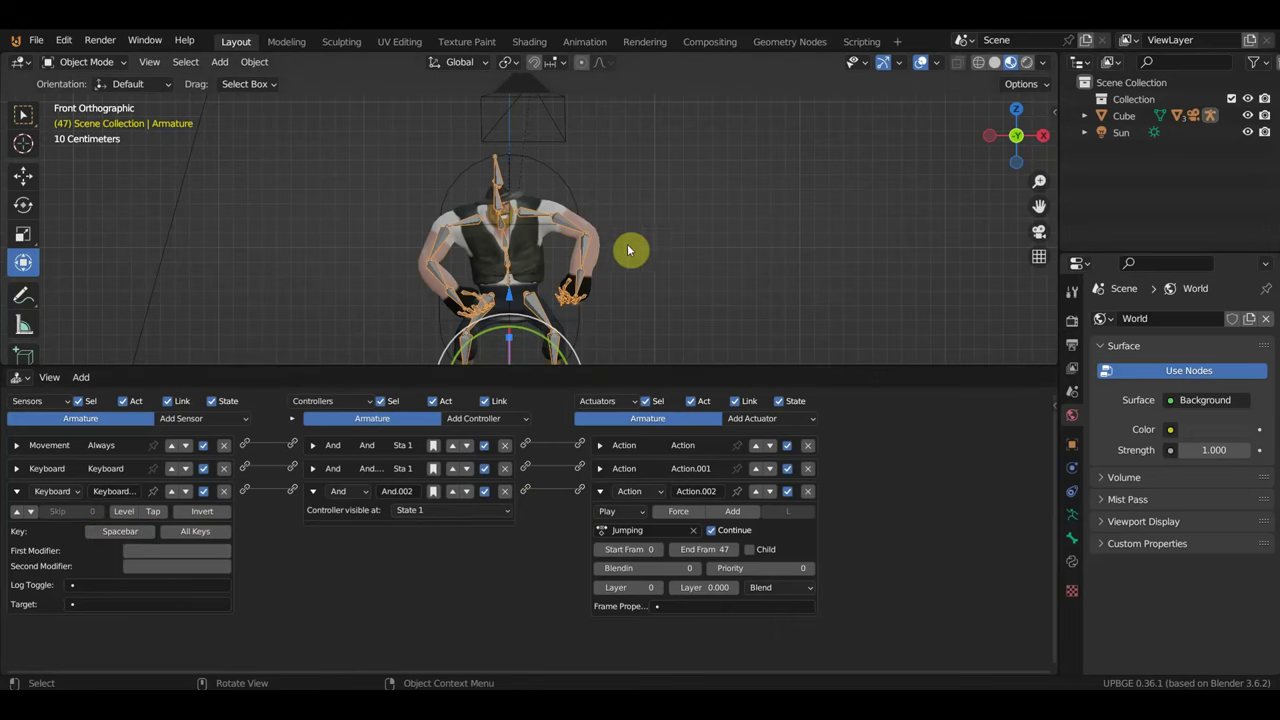
# - Test-play the game, jumping with Space while walking right and left with D and A
pyautogui.press('p')
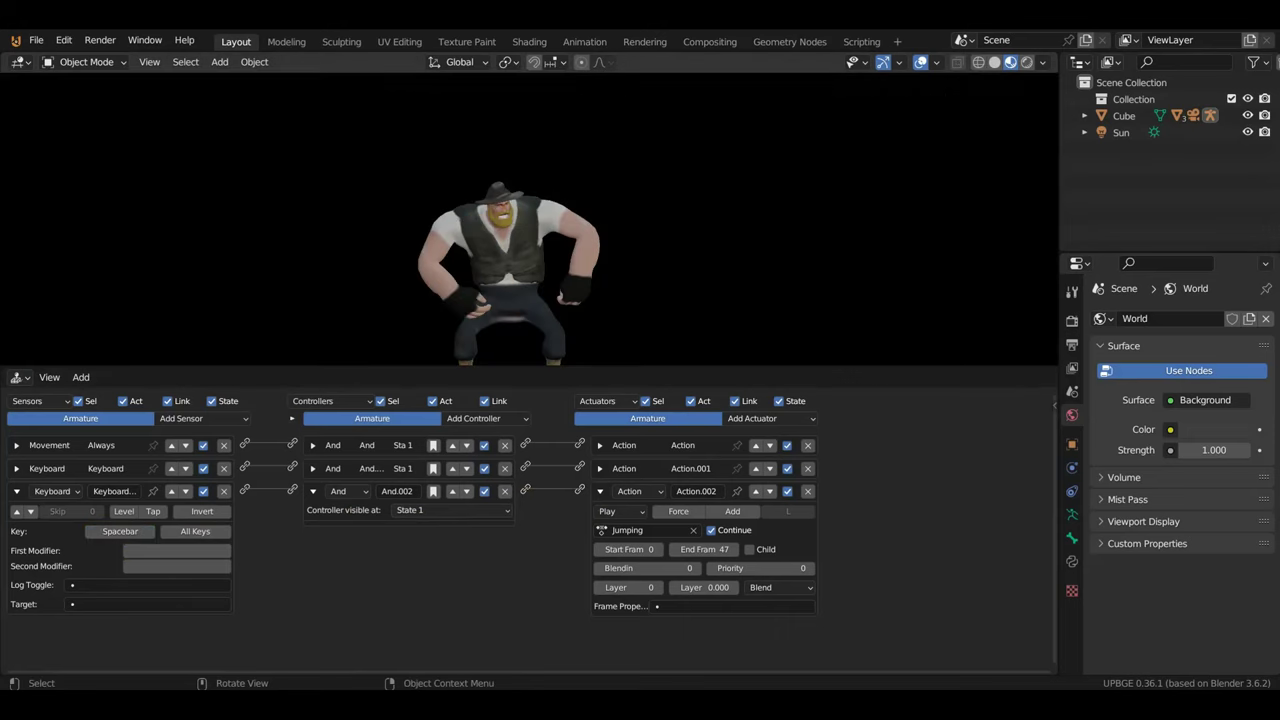
pyautogui.press('space')
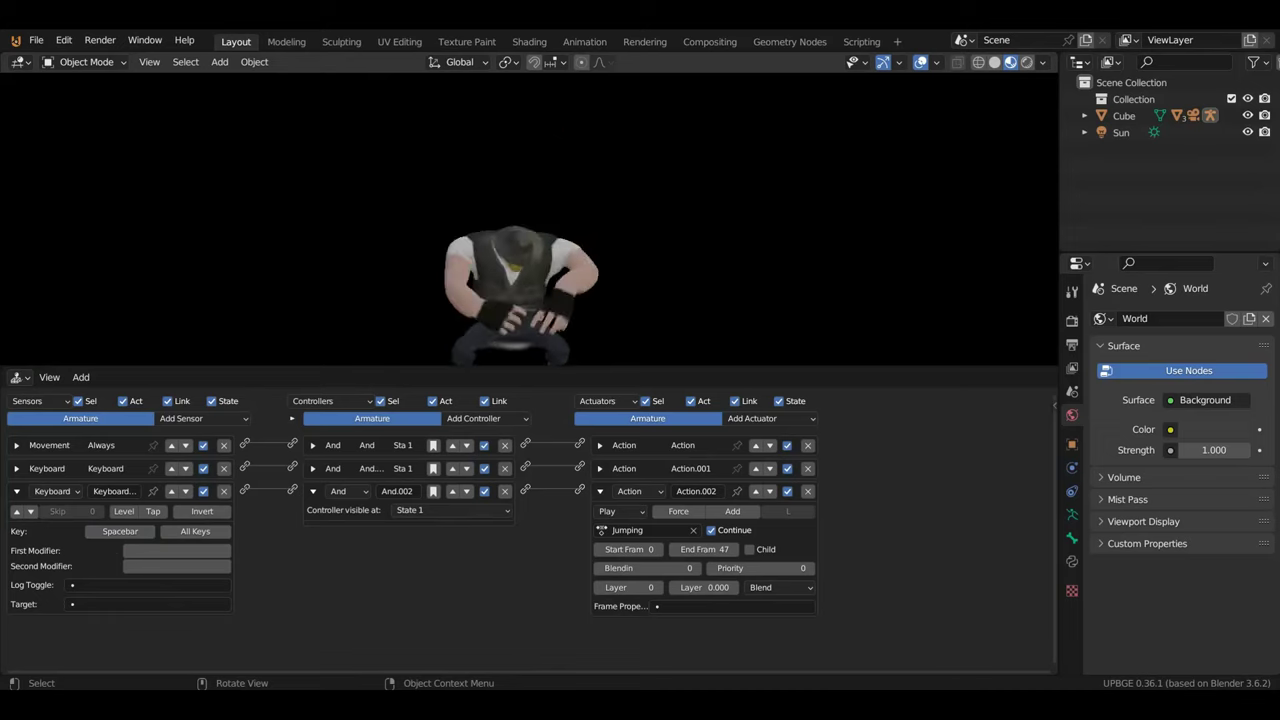
pyautogui.press('space')
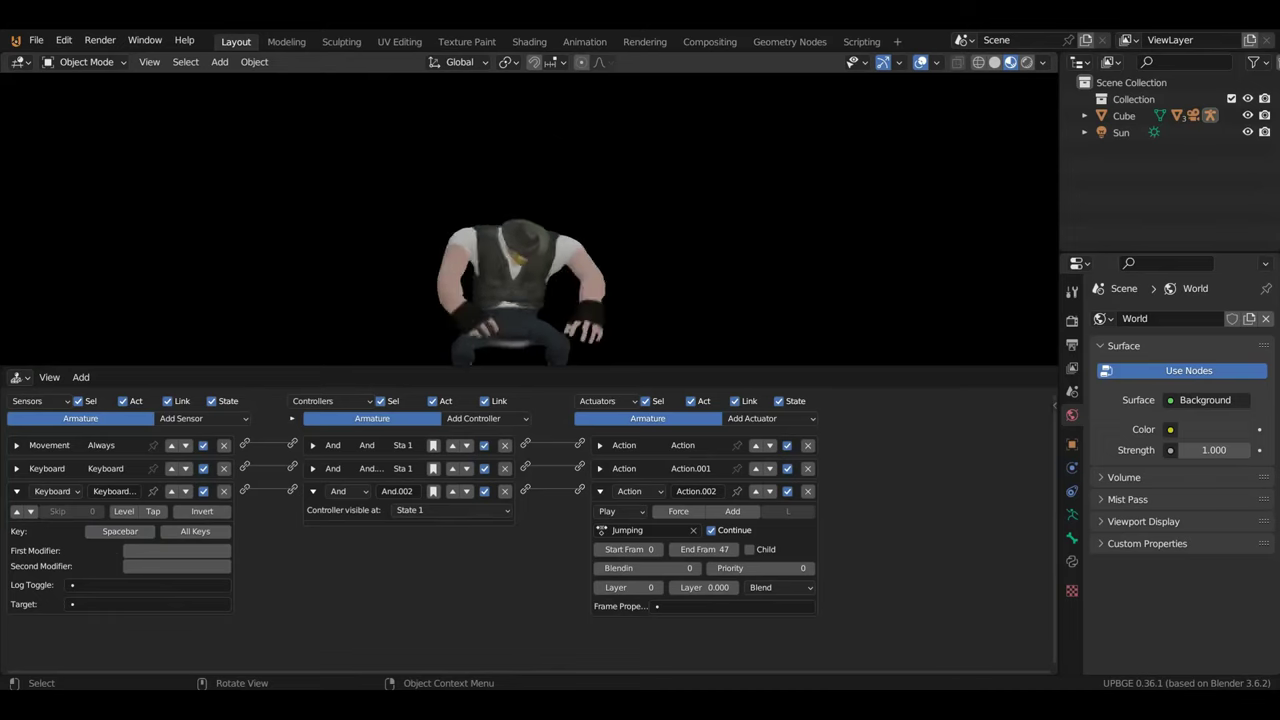
pyautogui.press('d')
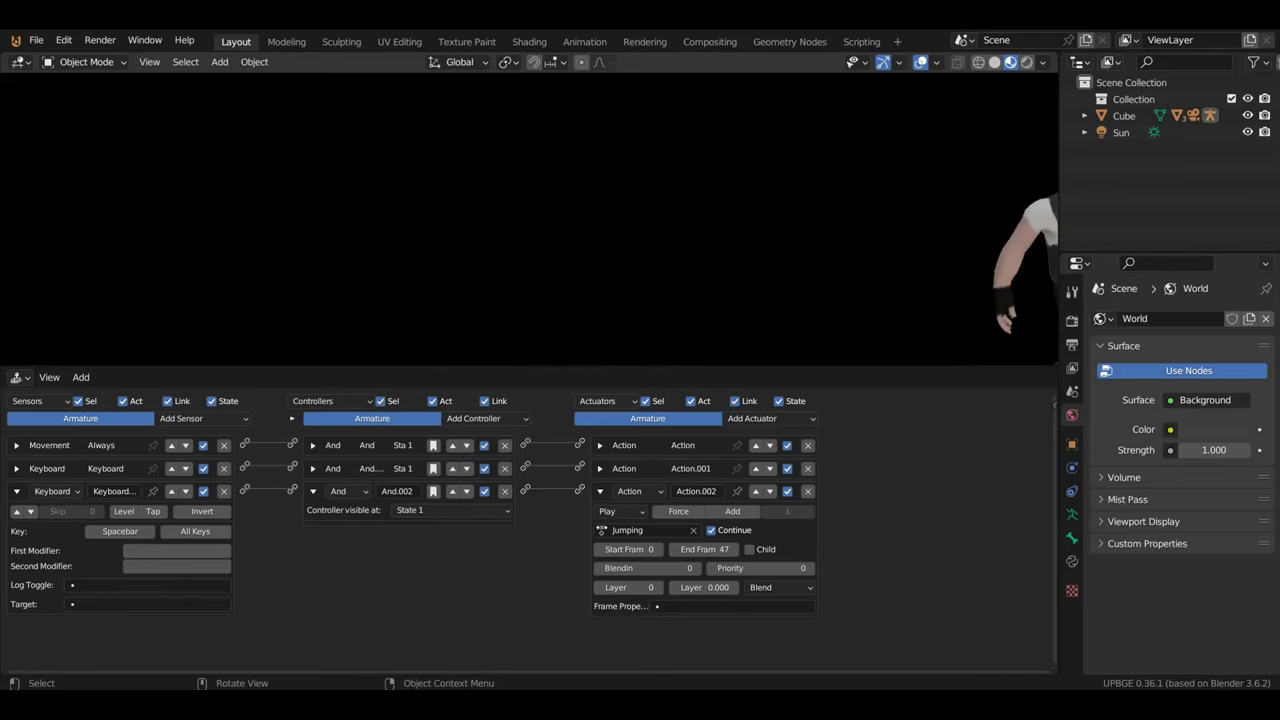
pyautogui.press('a')
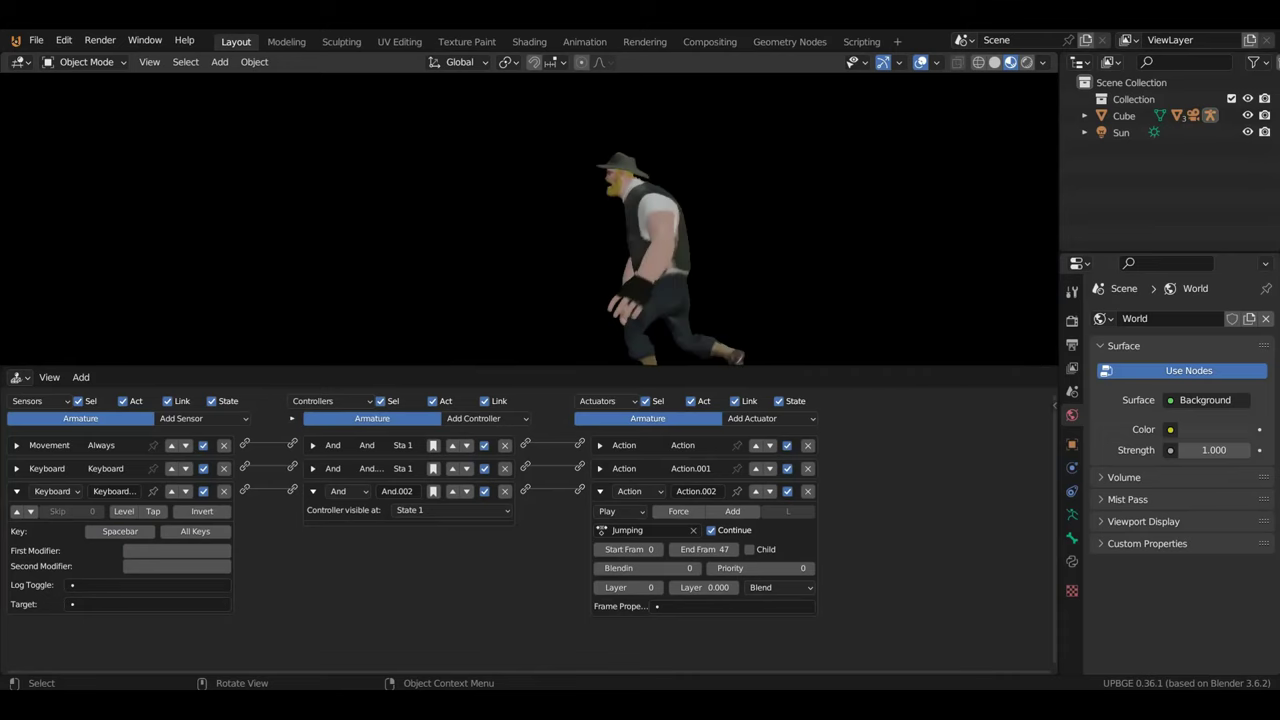
pyautogui.press('space')
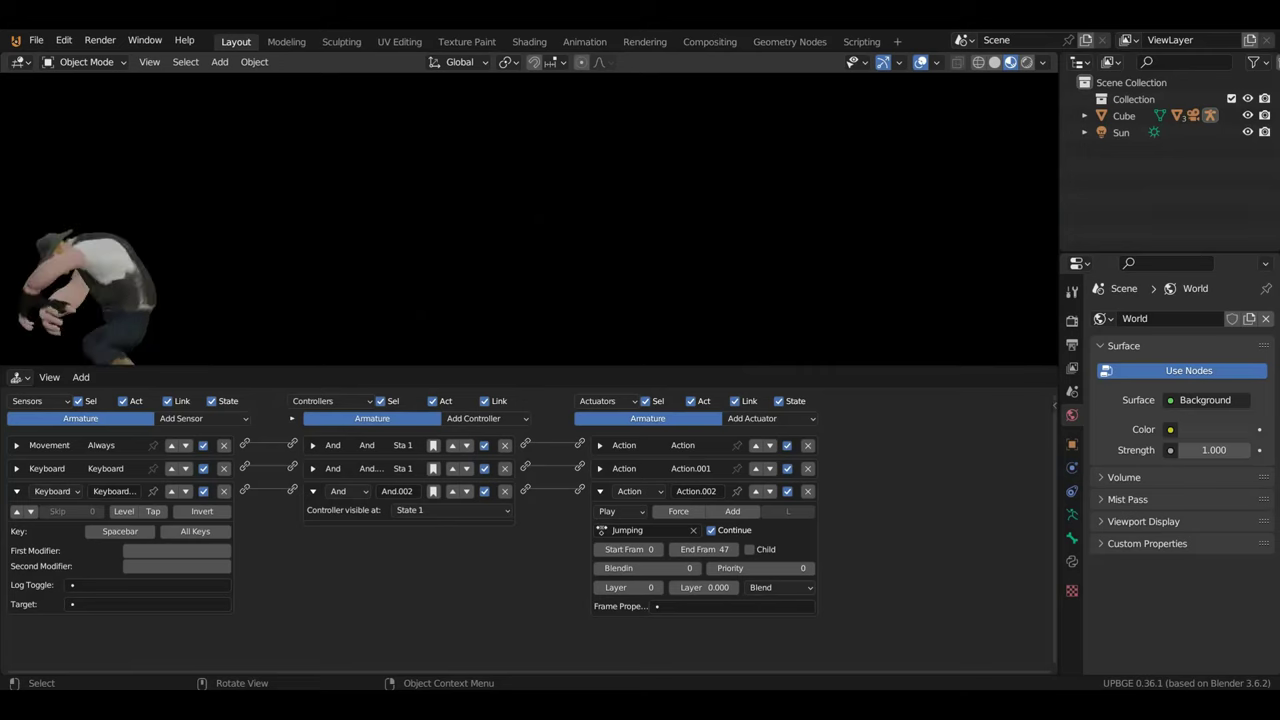
pyautogui.press('Escape')
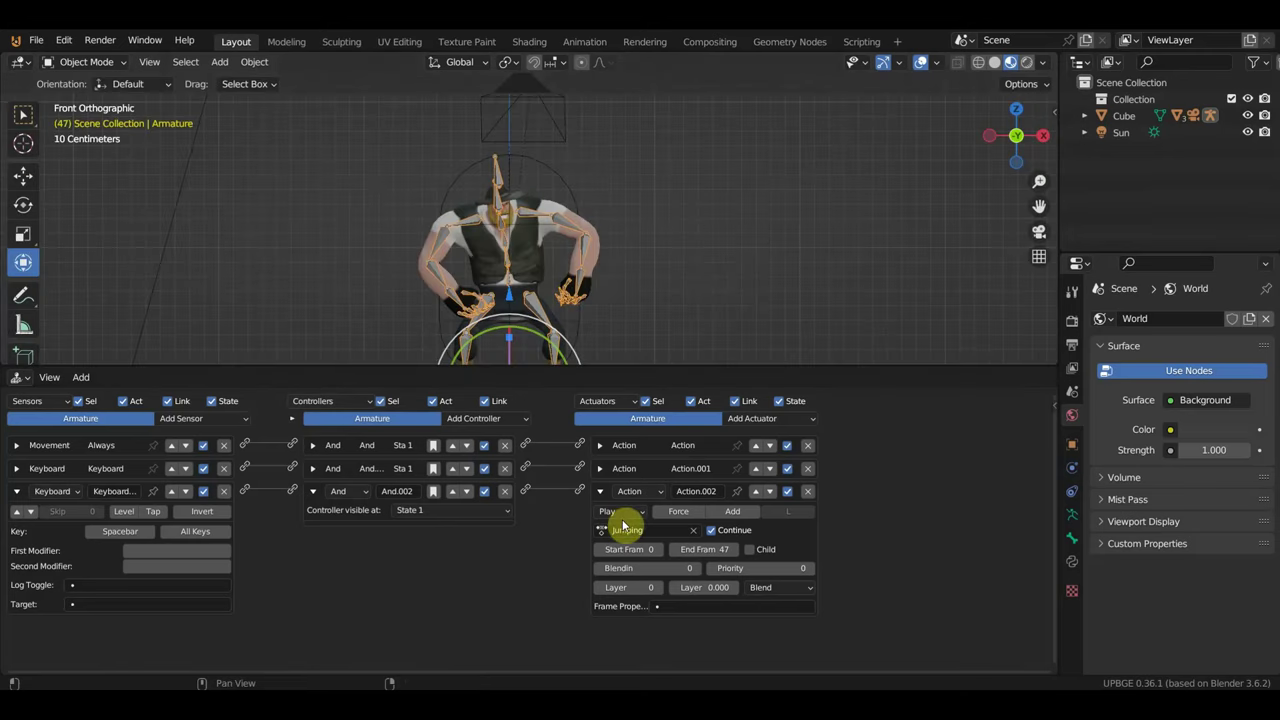
# - Return to the Action Editor, check Walk at frame 43, then show Jumping again
pyautogui.click(22, 378)
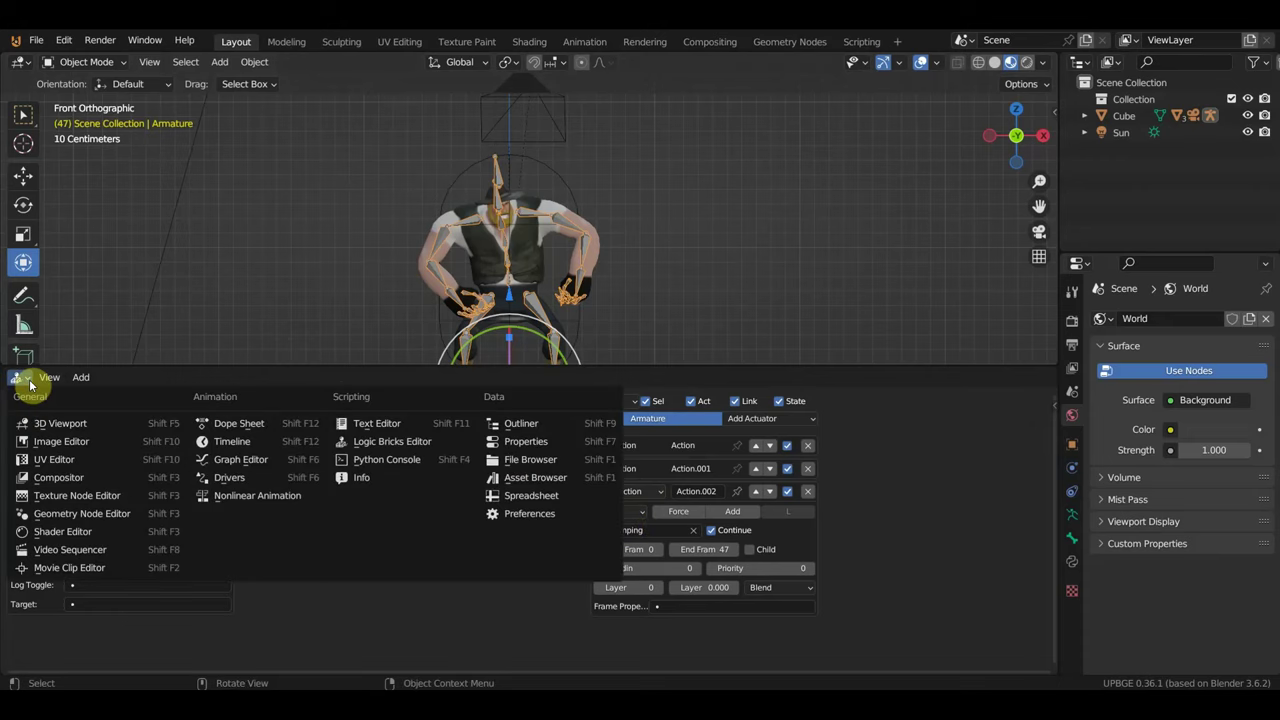
pyautogui.click(257, 423)
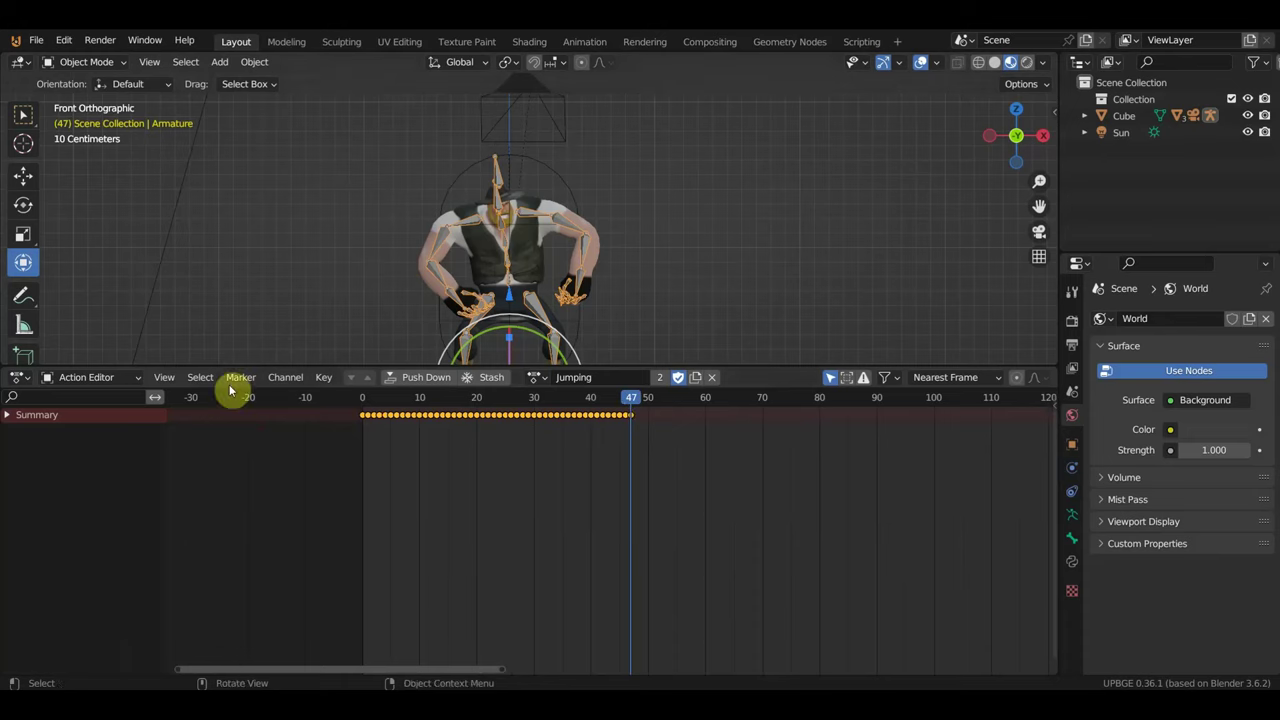
pyautogui.click(533, 377)
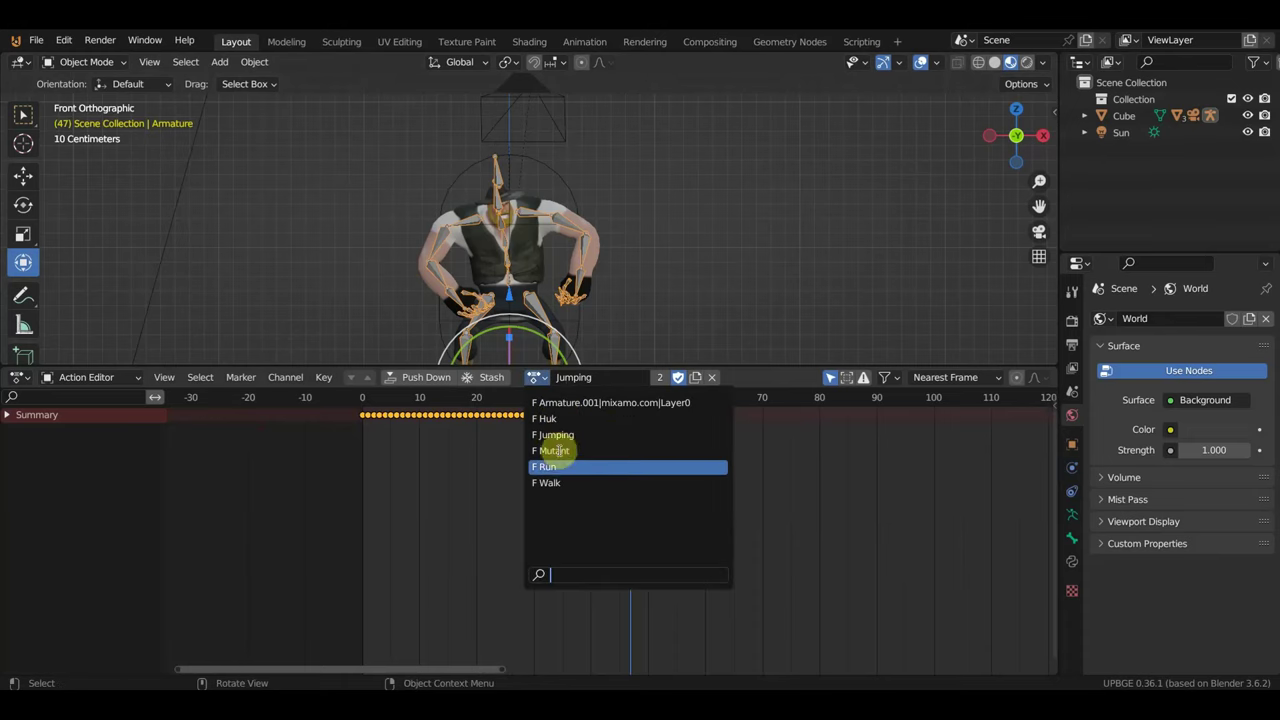
pyautogui.click(560, 482)
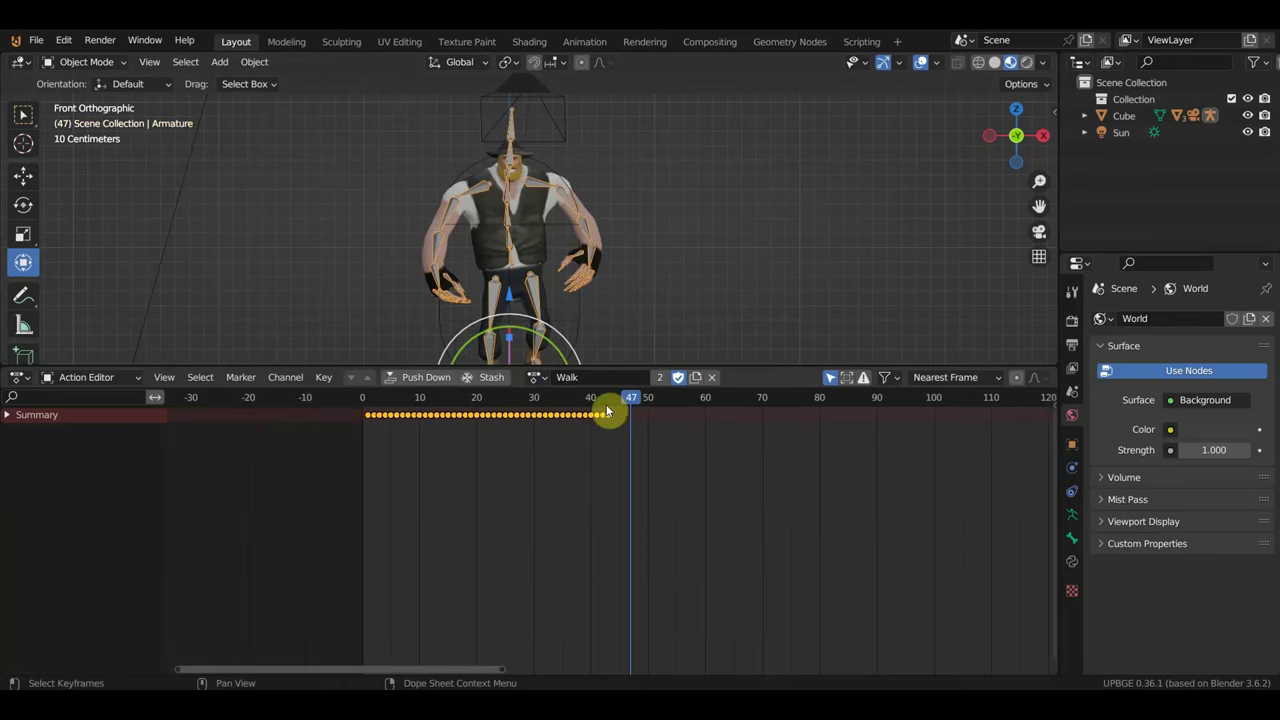
pyautogui.click(606, 410)
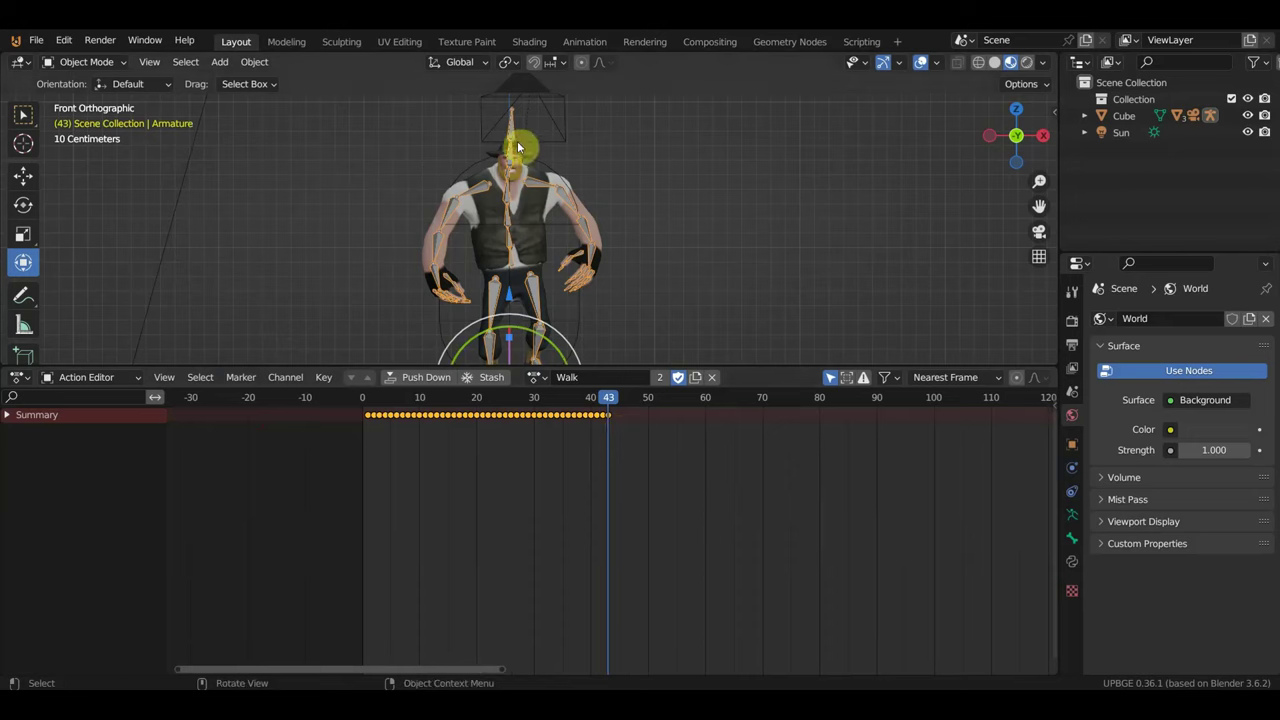
pyautogui.click(536, 377)
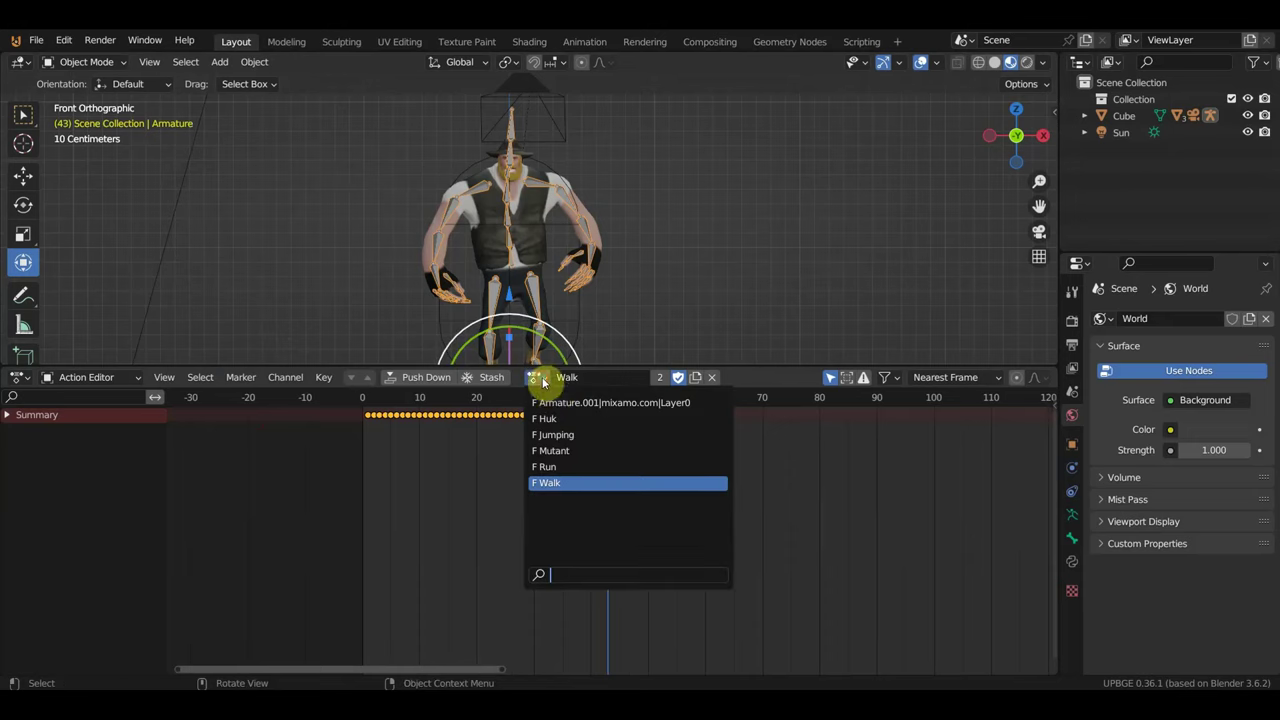
pyautogui.click(556, 434)
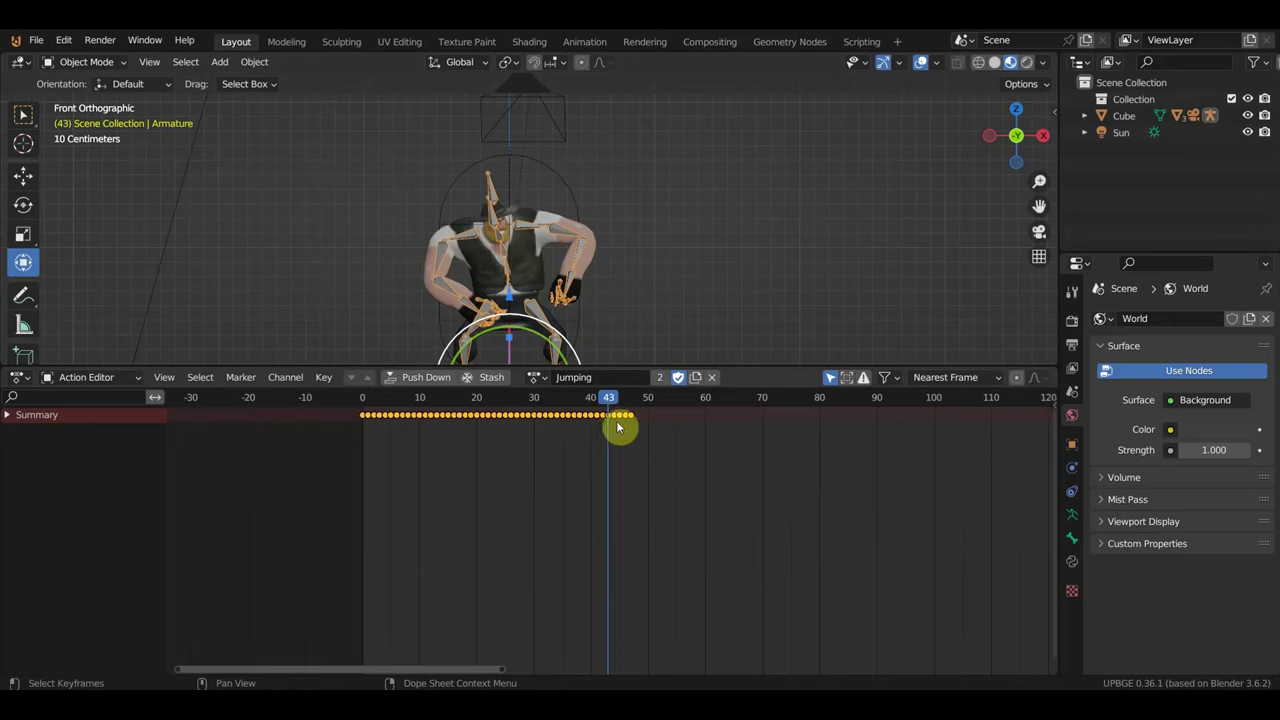
# - Delete the Jumping keyframes after frame 43 and scrub back to preview
pyautogui.moveTo(649, 443); pyautogui.dragTo(614, 414)
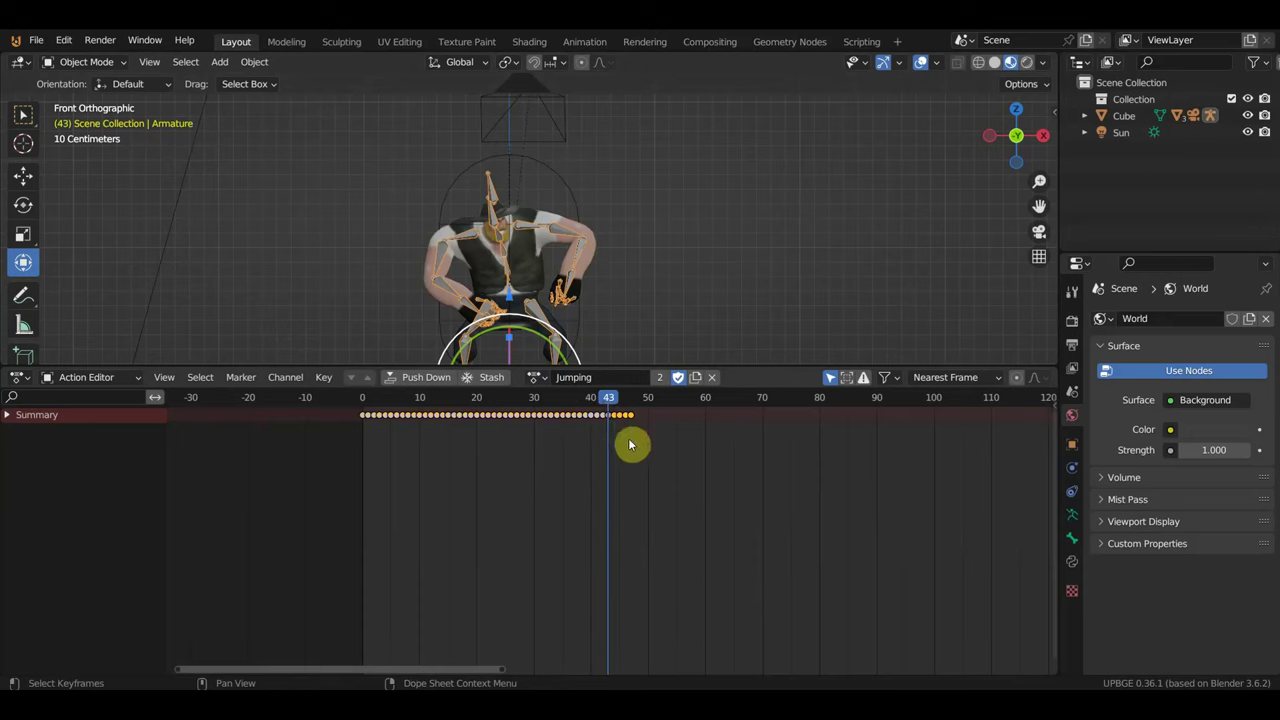
pyautogui.press('Delete')
pyautogui.moveTo(610, 405)
pyautogui.mouseDown()
pyautogui.moveTo(353, 408)
pyautogui.moveTo(546, 438)
pyautogui.moveTo(477, 443)
pyautogui.moveTo(541, 451)
pyautogui.moveTo(548, 412)
pyautogui.mouseUp()
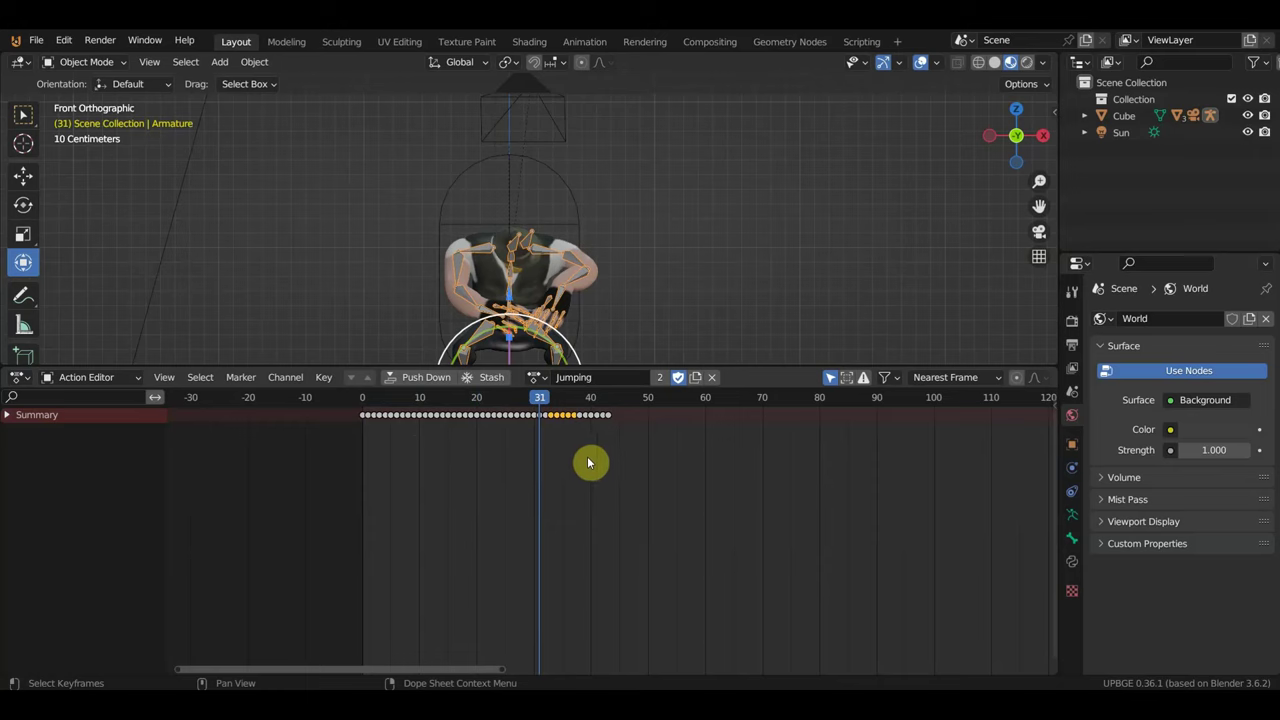
# - Delete Jumping keys near frames 32–38 and move the opening keys 0–3 toward the end
pyautogui.moveTo(581, 451); pyautogui.dragTo(534, 414)
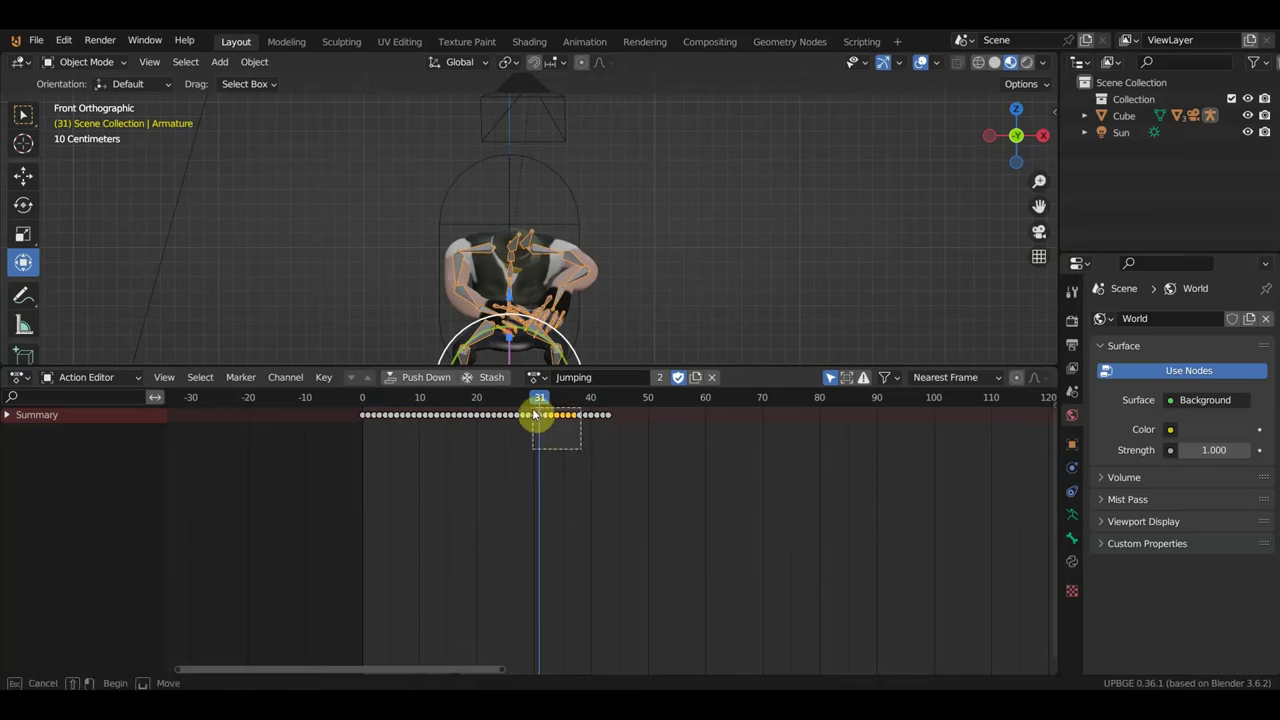
pyautogui.press('Delete')
pyautogui.moveTo(628, 447)
pyautogui.mouseDown()
pyautogui.moveTo(584, 413)
pyautogui.moveTo(541, 436)
pyautogui.moveTo(565, 418)
pyautogui.mouseUp()
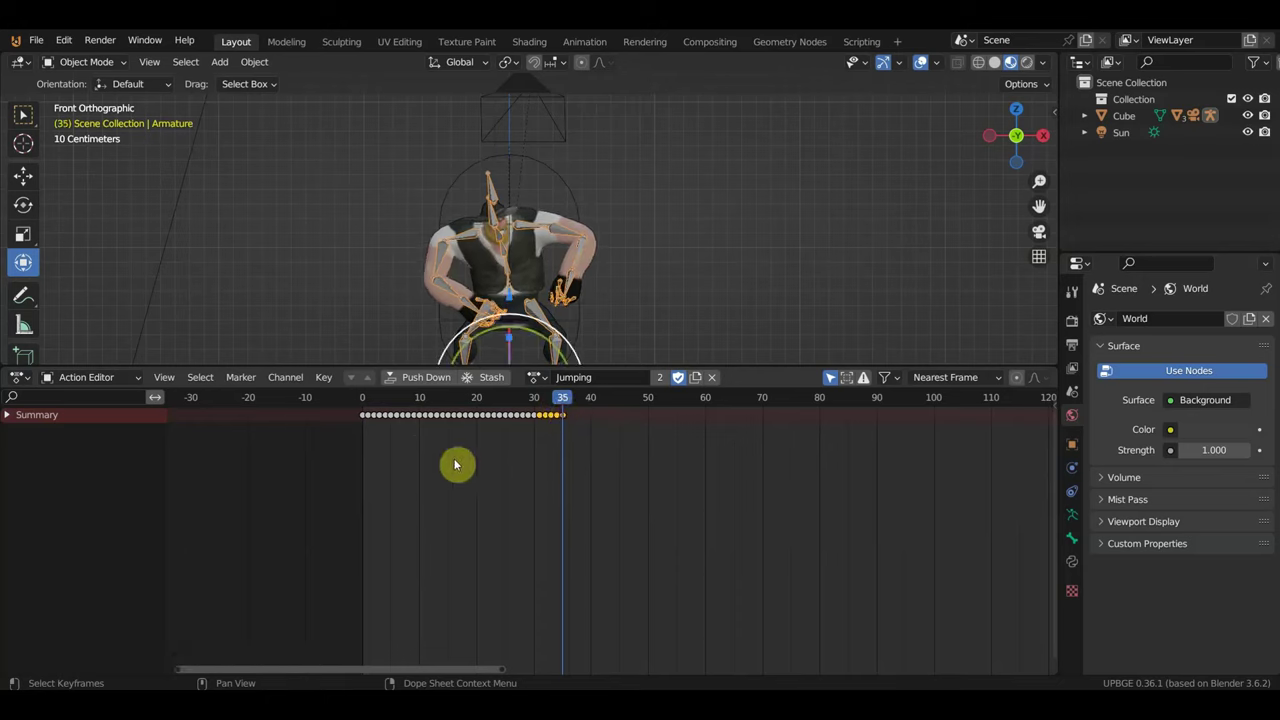
pyautogui.moveTo(384, 442); pyautogui.dragTo(326, 398)
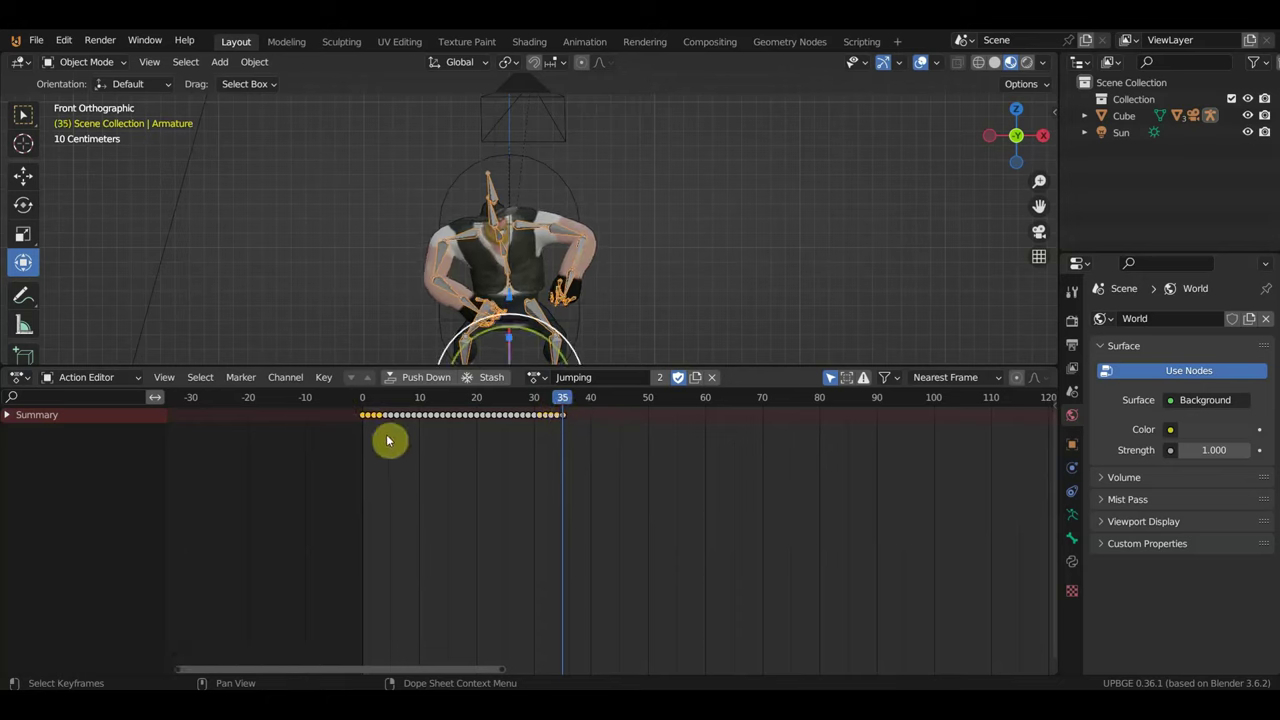
pyautogui.press('g')
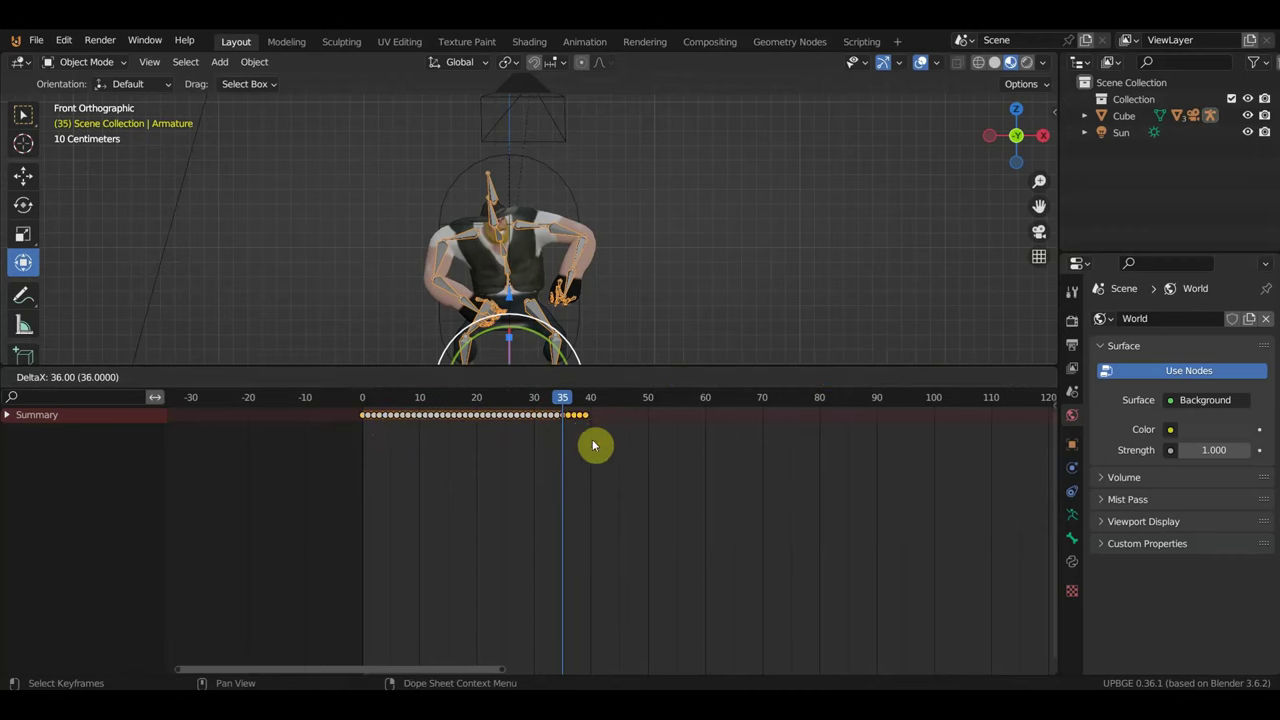
pyautogui.click(593, 445)
# - Scrub through frames 34–42 to check the jump's ending poses
pyautogui.moveTo(565, 410)
pyautogui.mouseDown()
pyautogui.moveTo(588, 418)
pyautogui.moveTo(368, 417)
pyautogui.moveTo(580, 430)
pyautogui.moveTo(559, 426)
pyautogui.moveTo(556, 404)
pyautogui.mouseUp()
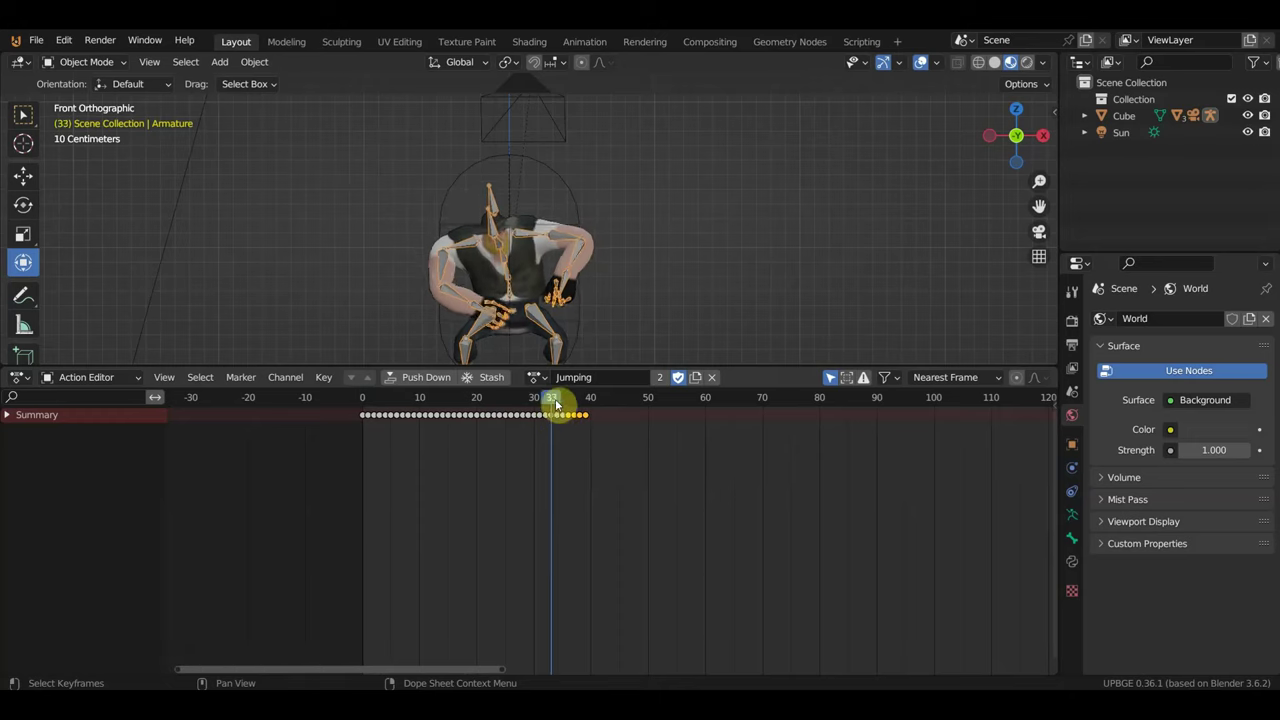
pyautogui.click(562, 404)
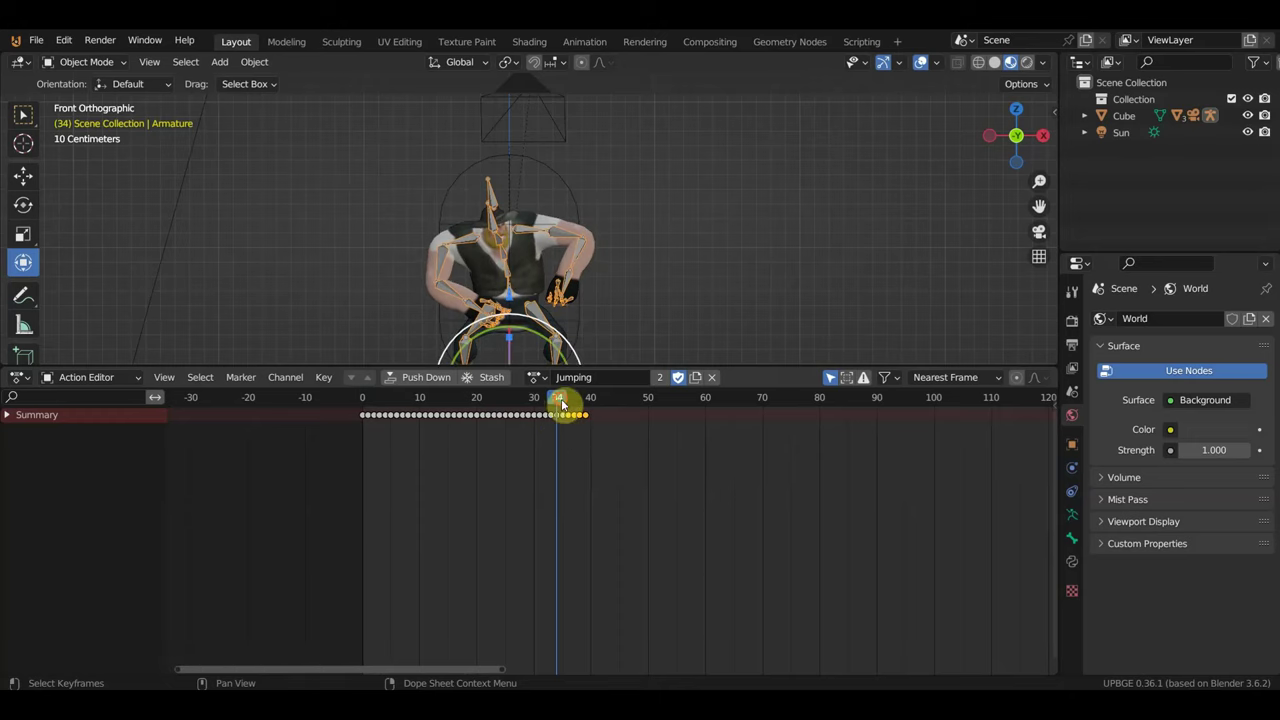
pyautogui.click(566, 404)
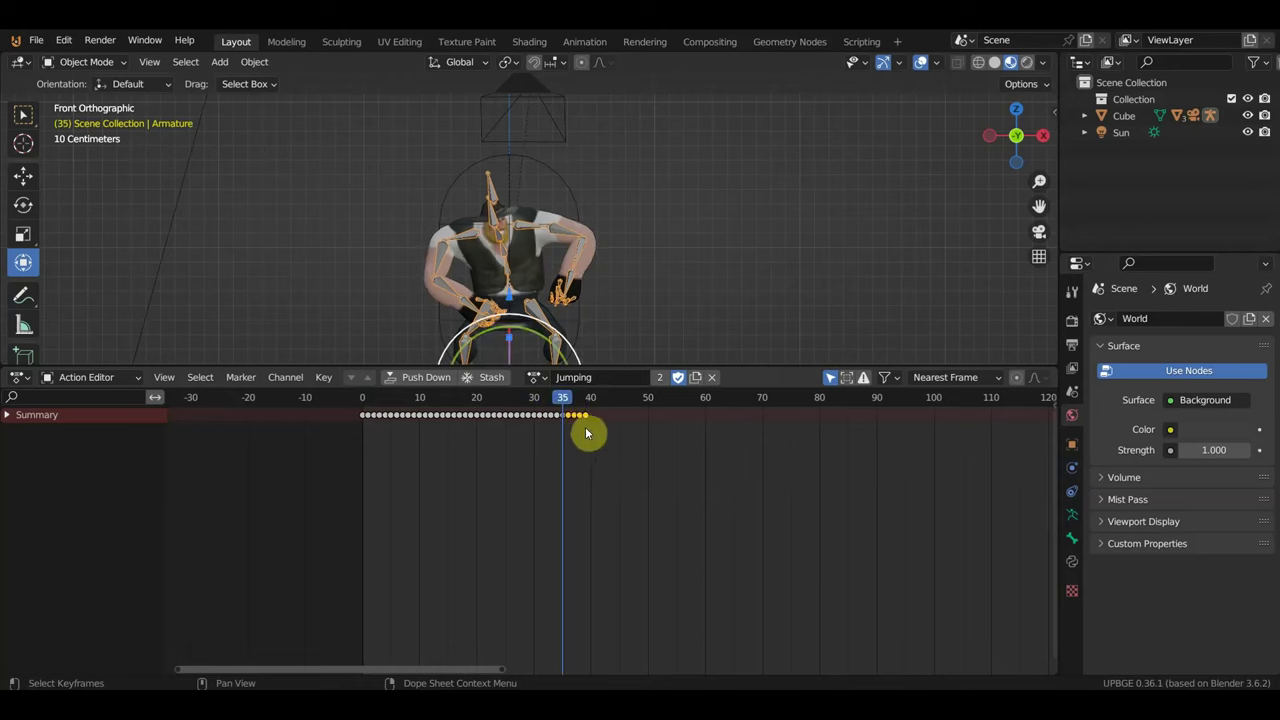
pyautogui.click(580, 405)
pyautogui.click(581, 412)
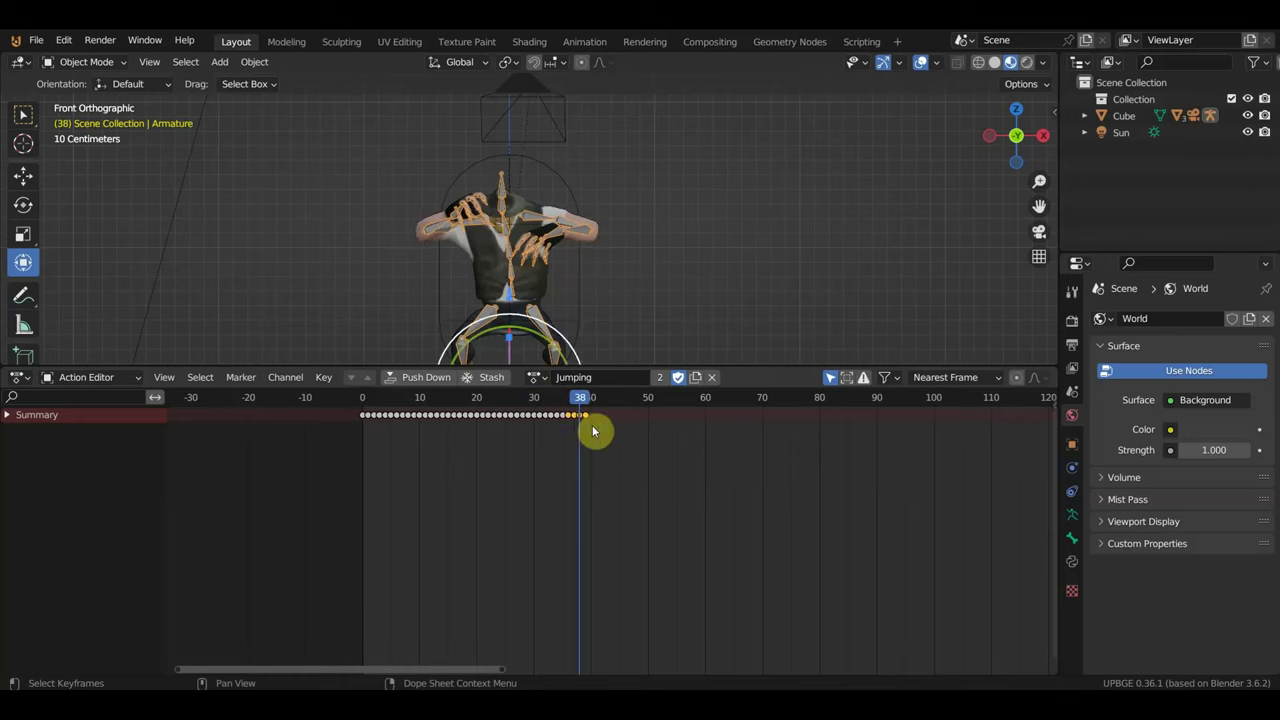
pyautogui.click(586, 403)
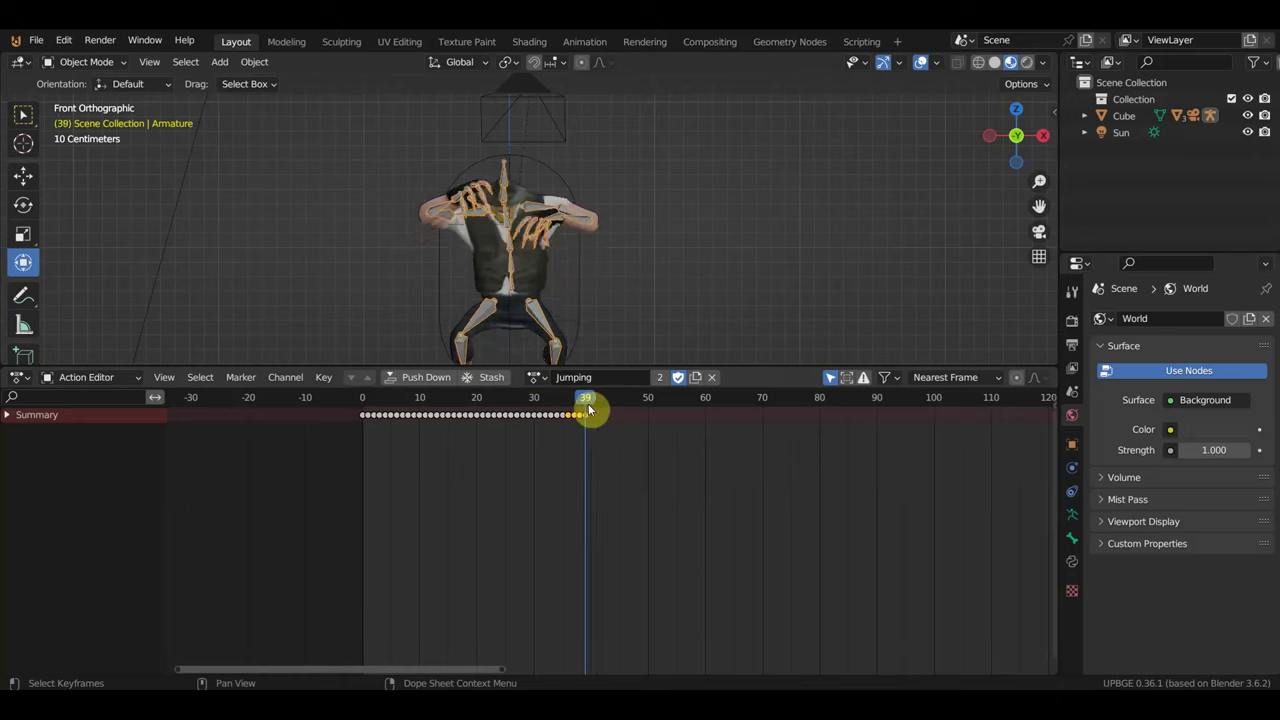
pyautogui.moveTo(588, 403); pyautogui.dragTo(602, 400)
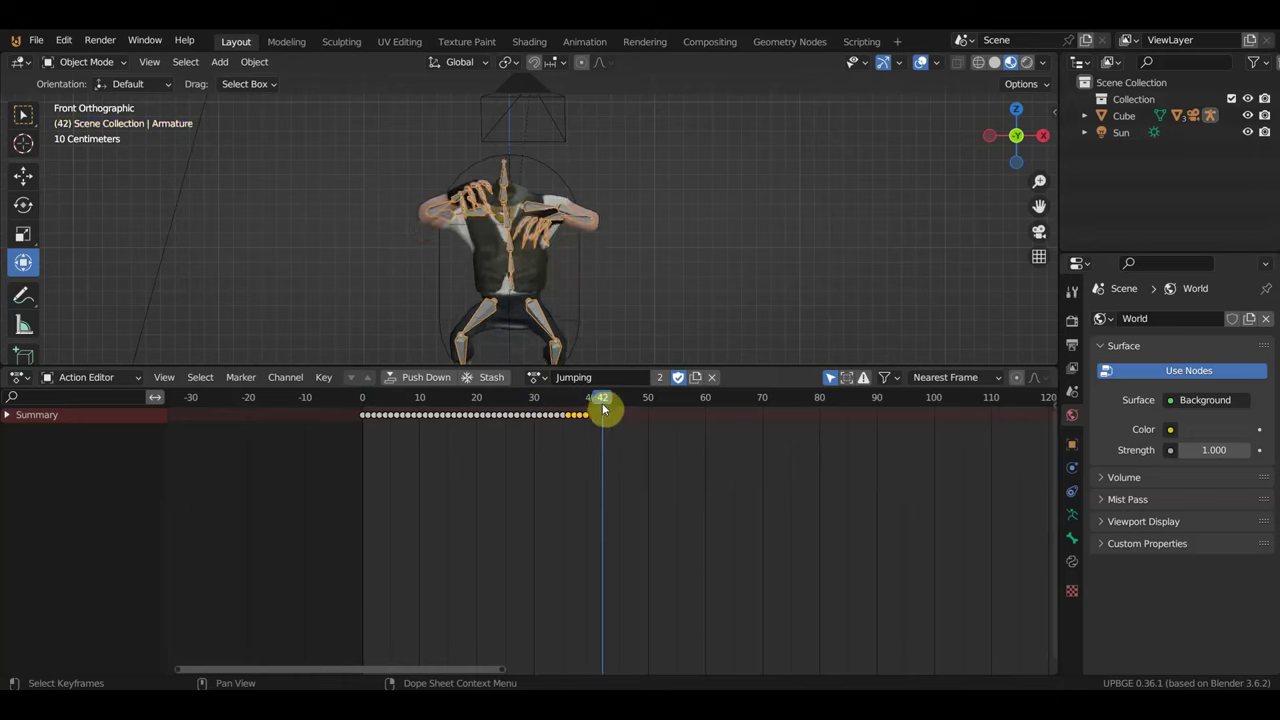
# - Compare against Walk at frame 43, then delete Jumping's trailing keys near frames 37–40
pyautogui.click(553, 385)
pyautogui.click(551, 480)
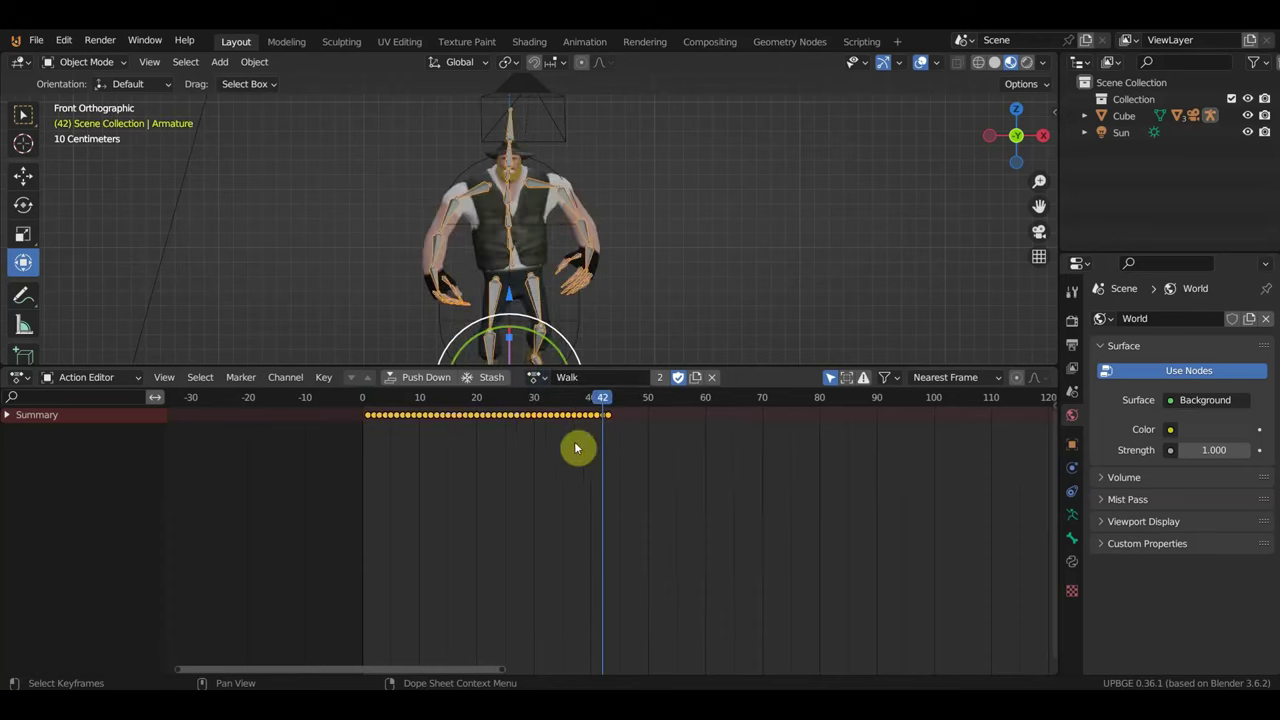
pyautogui.click(608, 403)
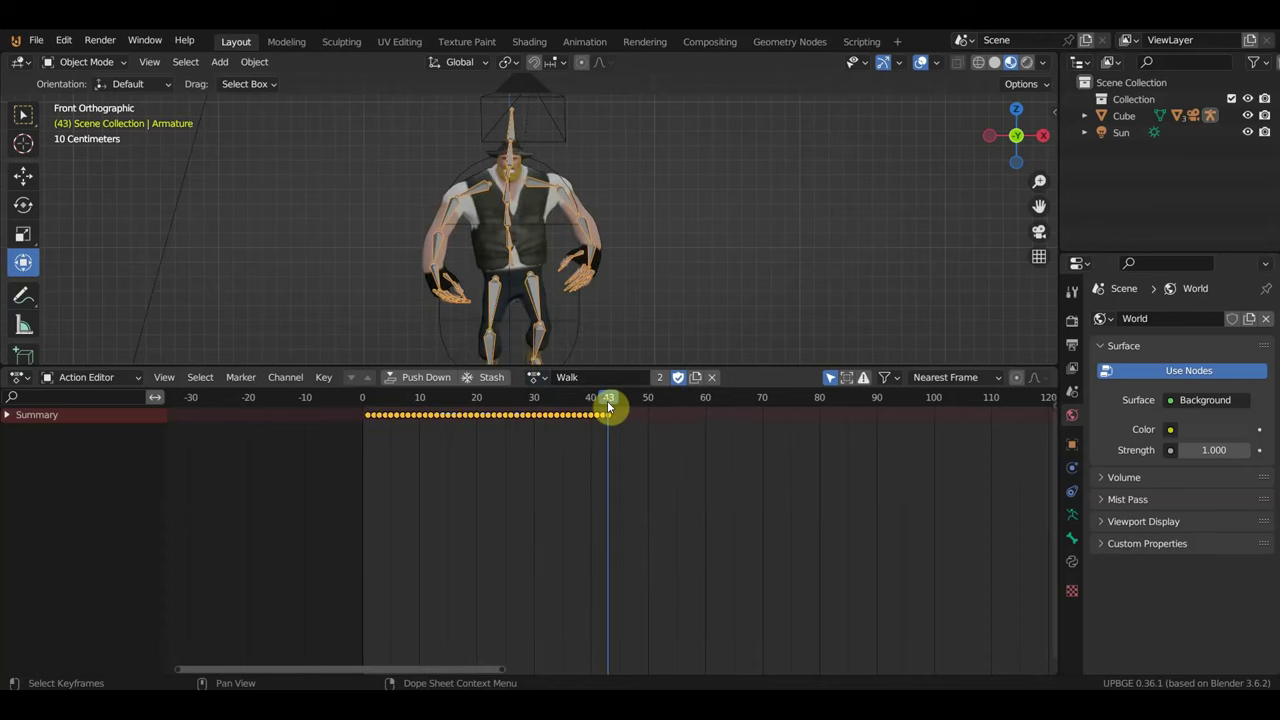
pyautogui.click(550, 383)
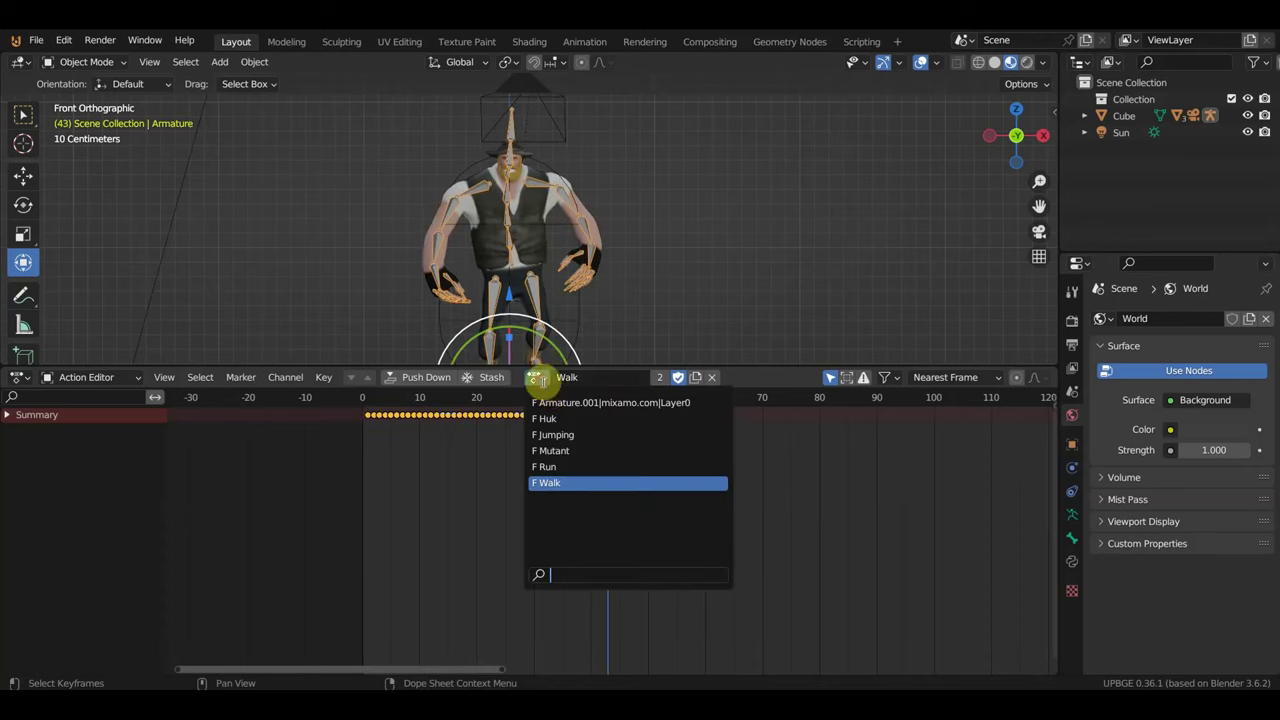
pyautogui.click(563, 435)
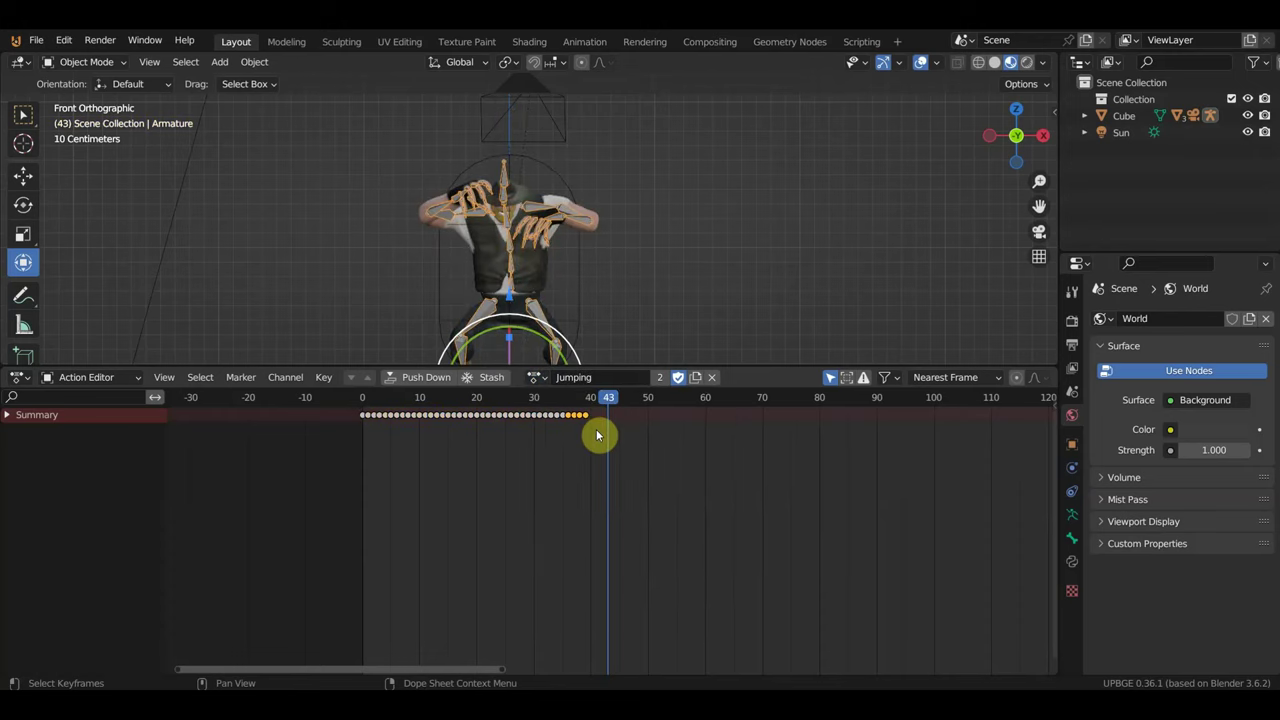
pyautogui.moveTo(597, 435)
pyautogui.mouseDown()
pyautogui.moveTo(576, 414)
pyautogui.moveTo(573, 426)
pyautogui.mouseUp()
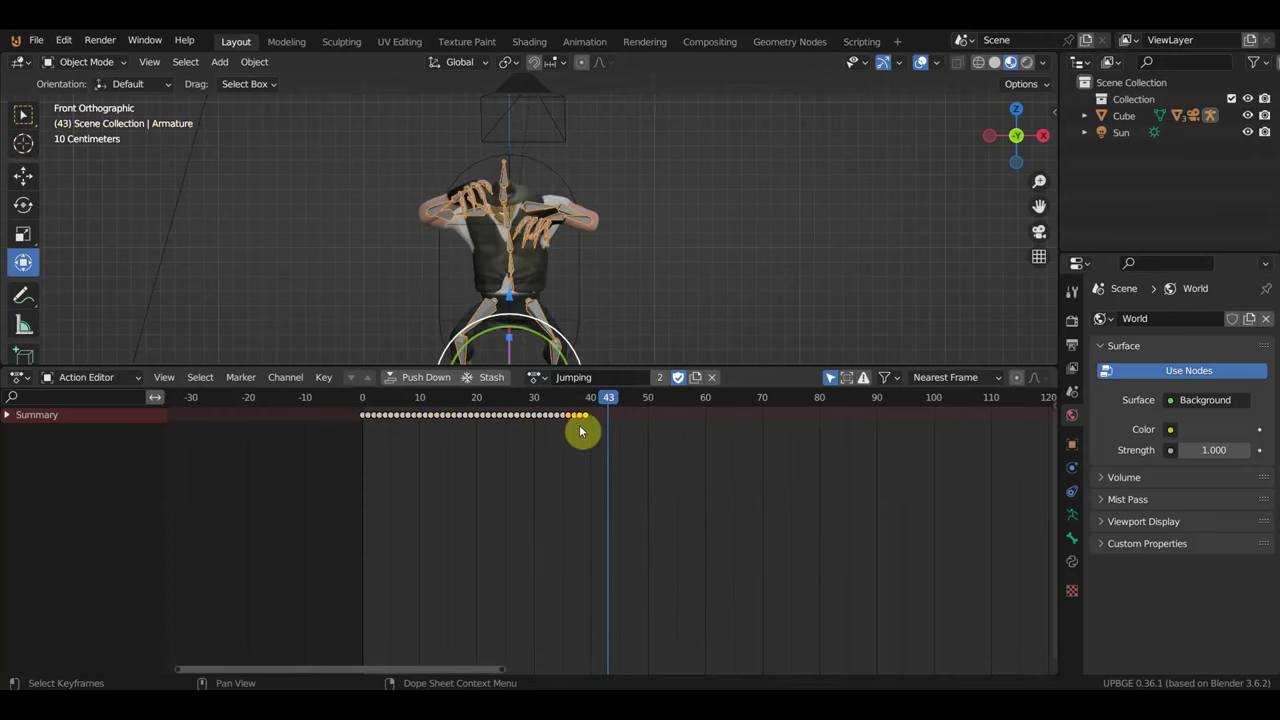
pyautogui.press('Delete')
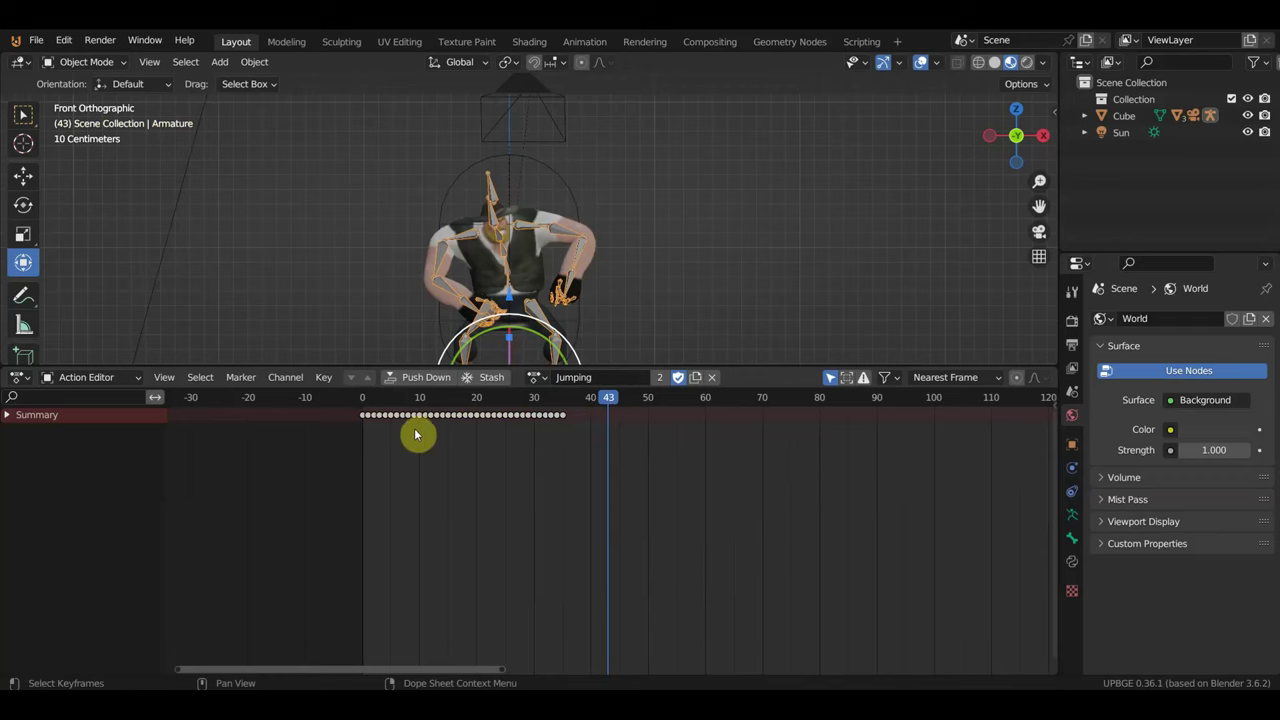
# - Duplicate the Jumping keys from frames 0–5 to start at frame 36, extending the jump to 41
pyautogui.click(567, 403)
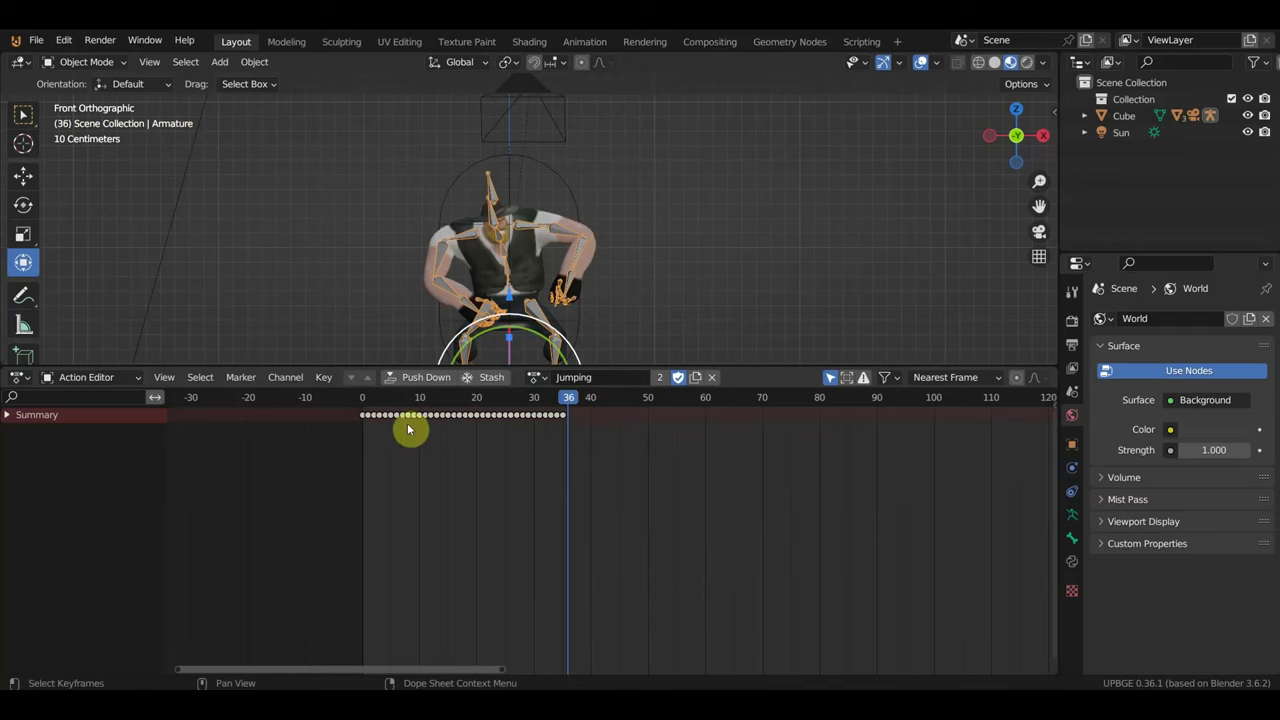
pyautogui.scroll(2, 280, 451)
pyautogui.scroll(1, 594, 466)
pyautogui.scroll(1, 543, 449)
pyautogui.scroll(1, 502, 451)
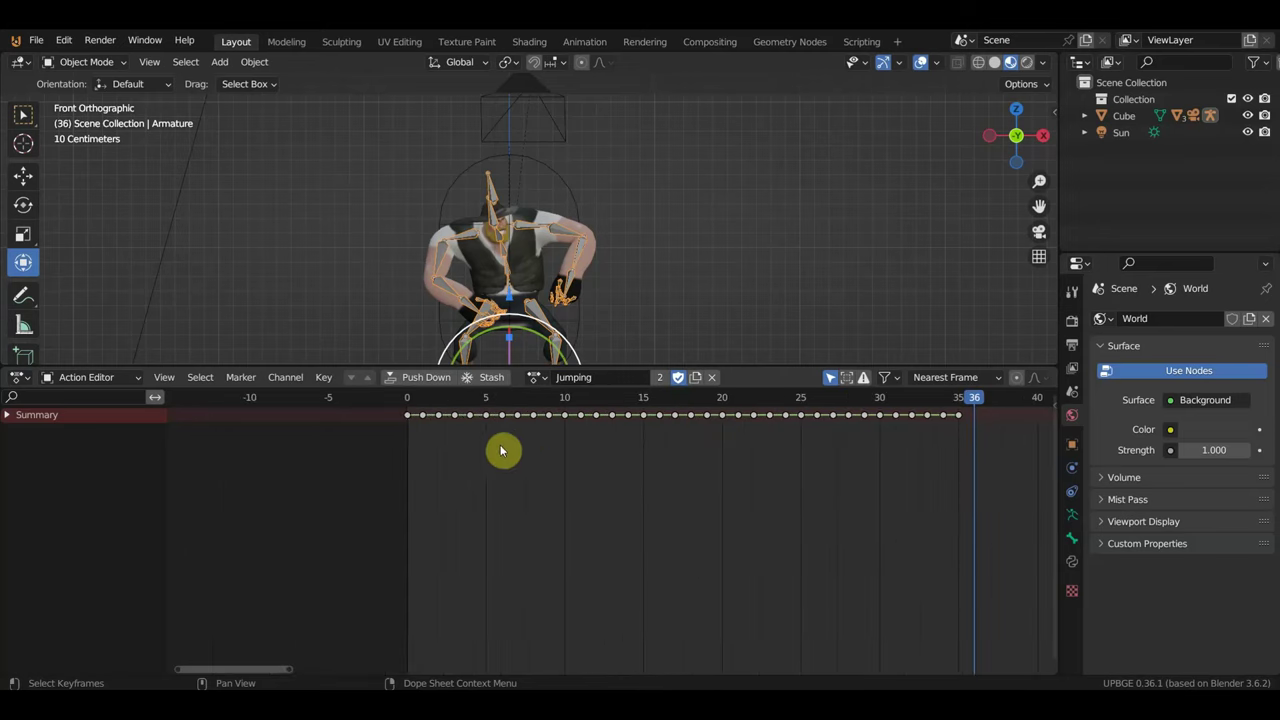
pyautogui.moveTo(488, 444); pyautogui.dragTo(405, 402)
pyautogui.scroll(-1, 436, 445)
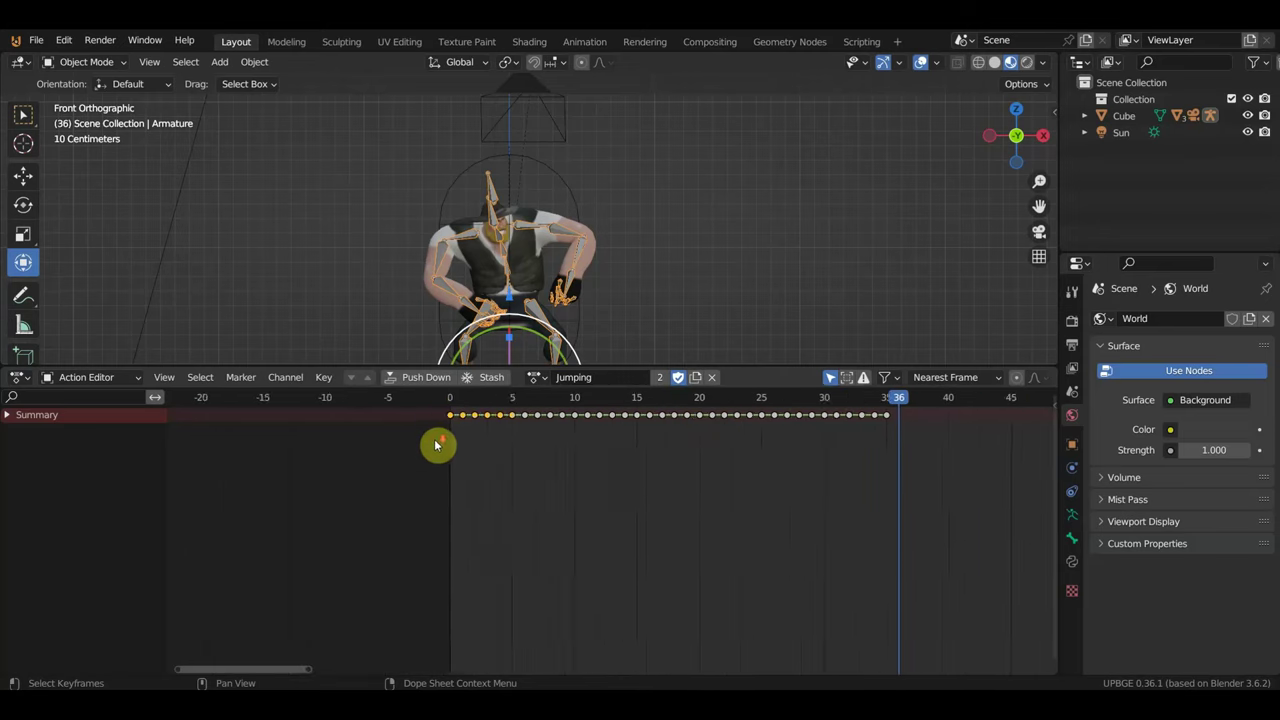
pyautogui.scroll(-1, 450, 446)
pyautogui.hotkey('shift', 'd')
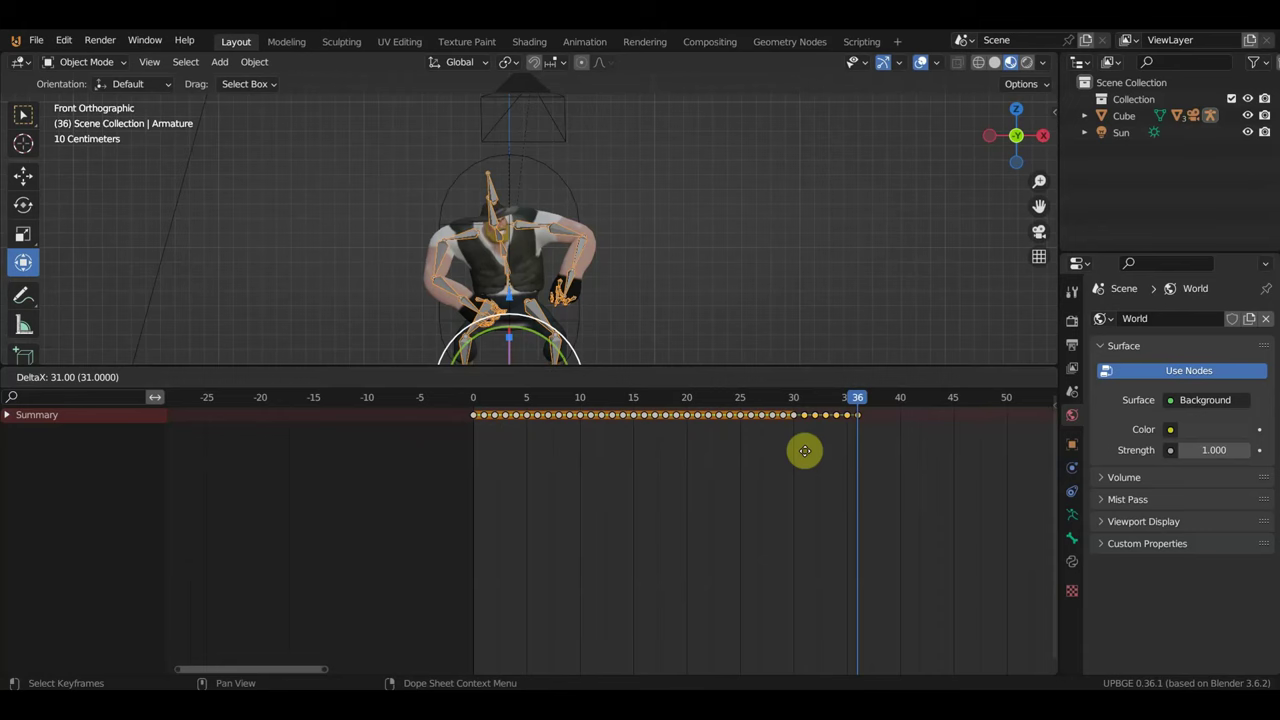
pyautogui.click(858, 441)
pyautogui.moveTo(872, 405); pyautogui.dragTo(915, 420)
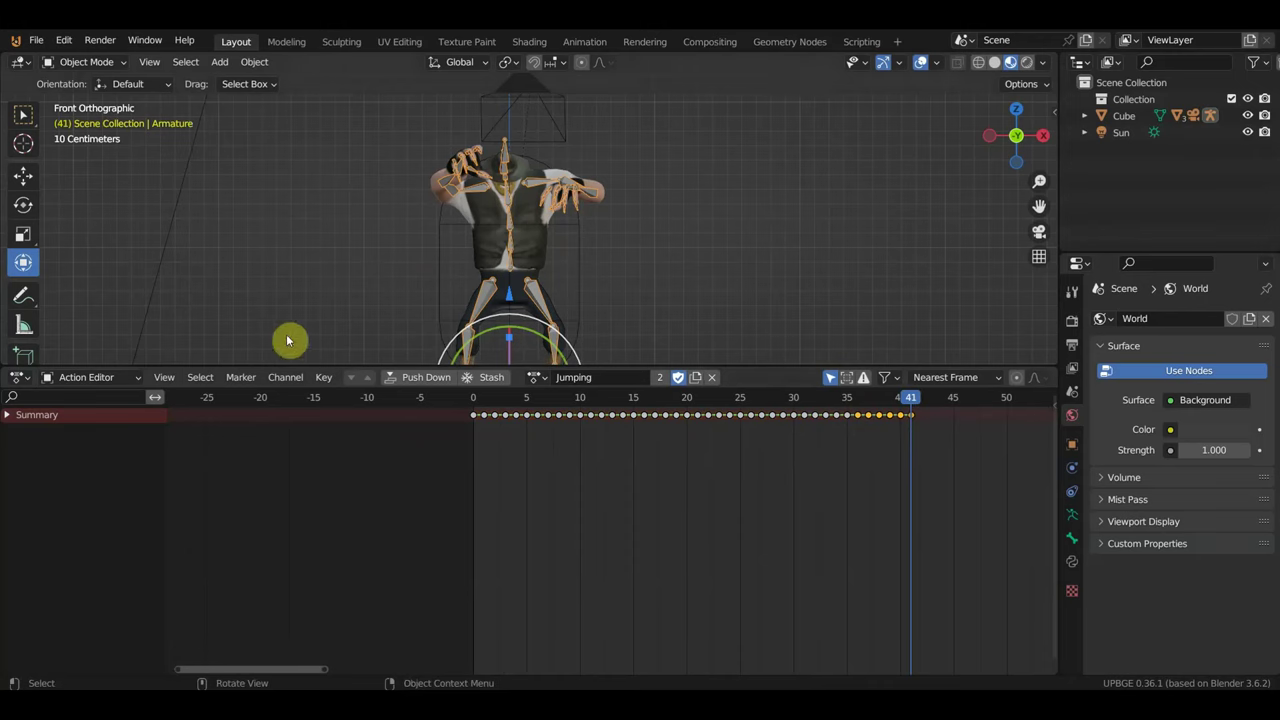
pyautogui.click(30, 380)
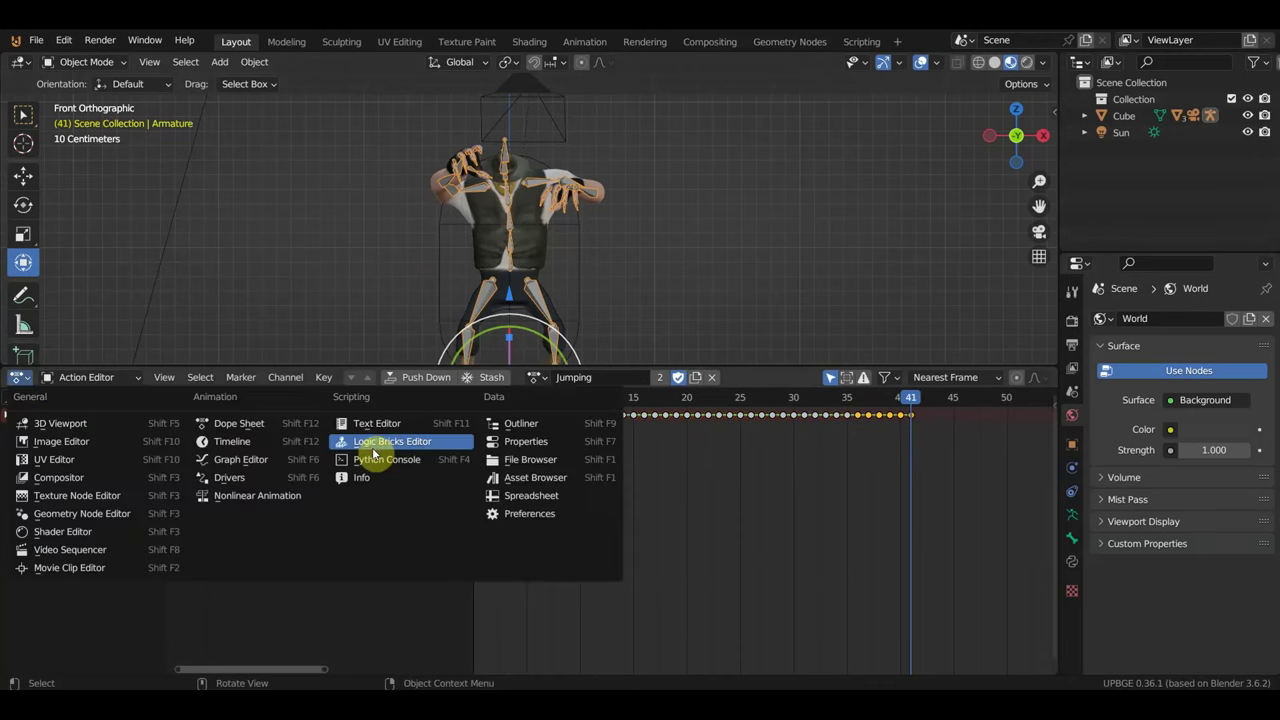
# - Switch the lower area to the Logic Bricks Editor and test-play the edited jump
pyautogui.click(411, 442)
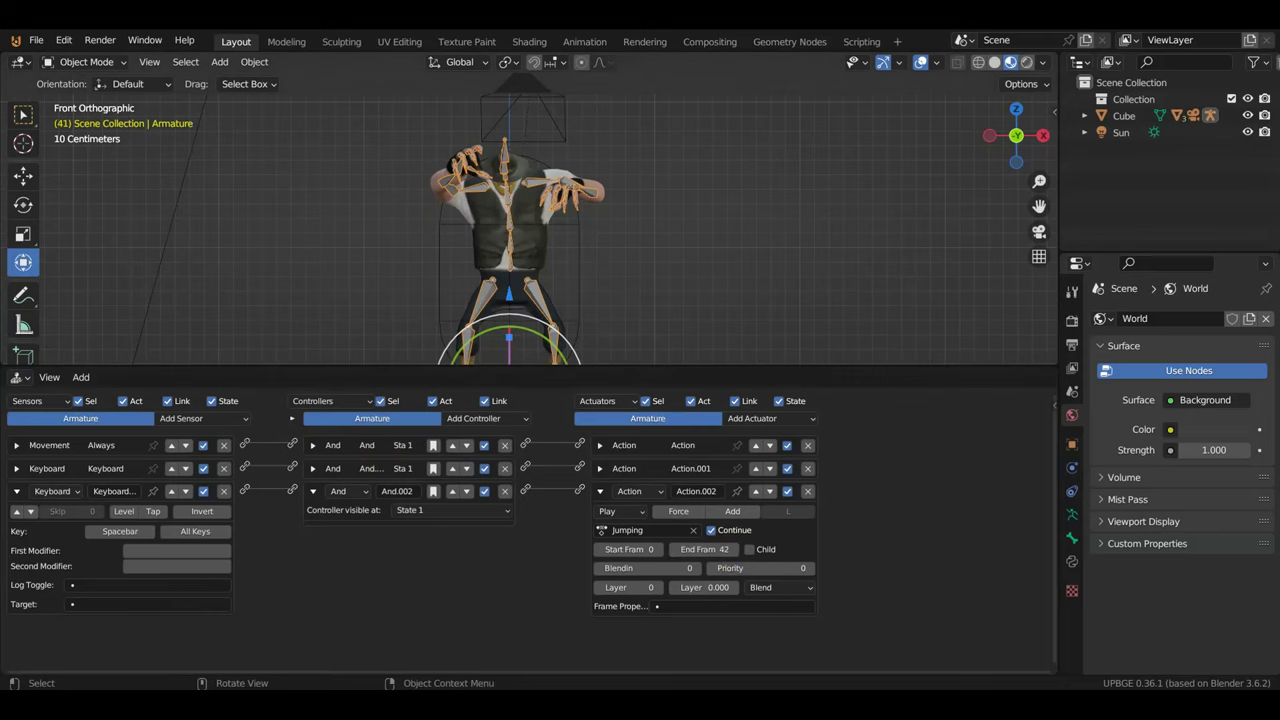
pyautogui.press('p')
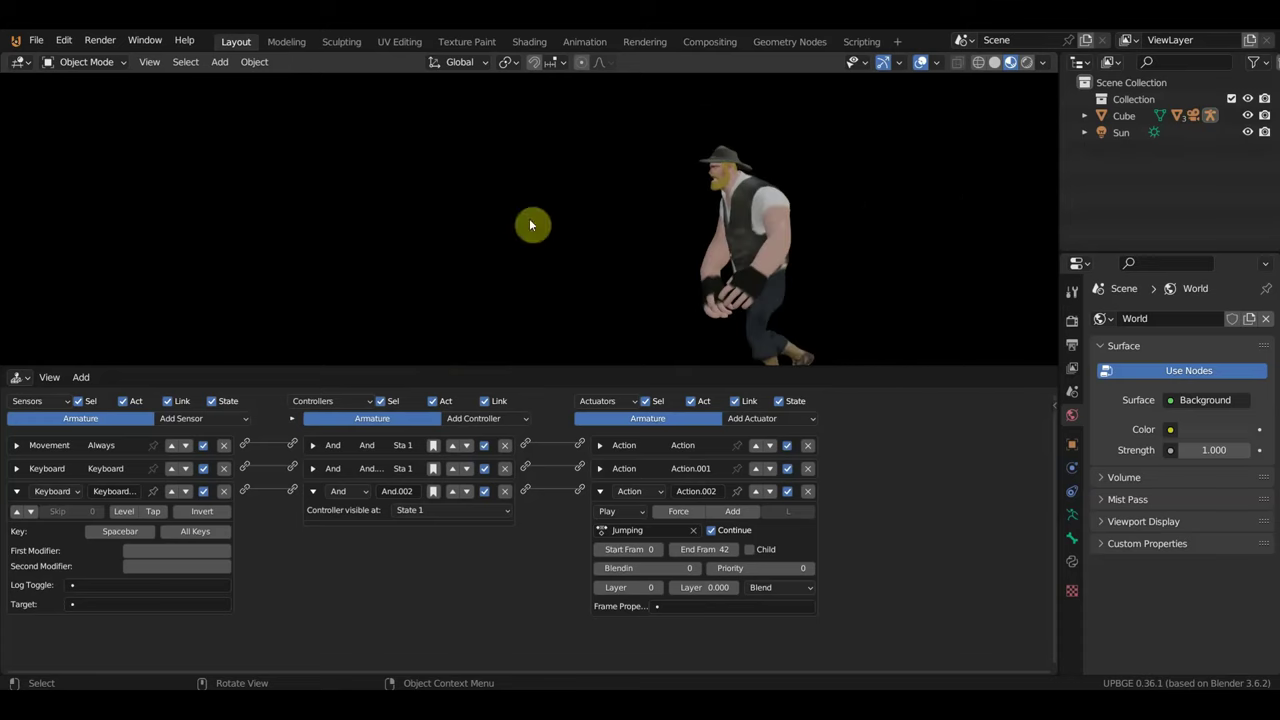
pyautogui.press('Escape')
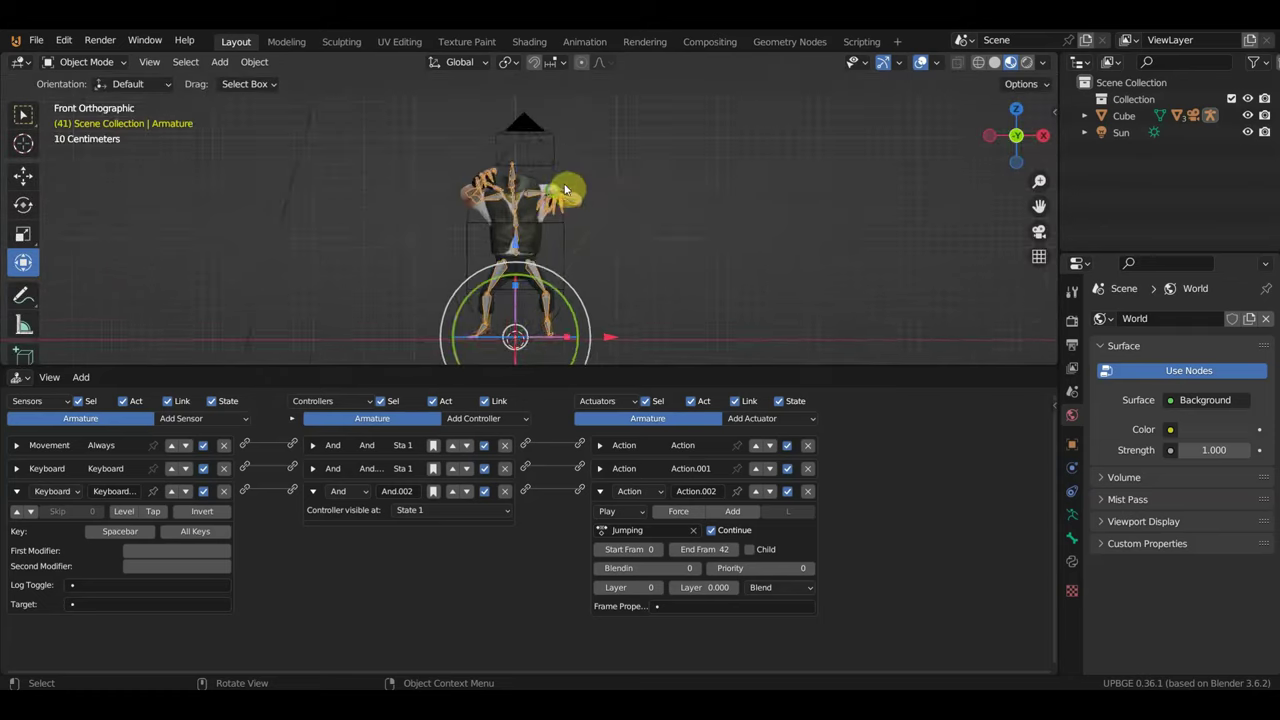
# - Add a new Keyboard sensor and a new Action actuator, and link them together
pyautogui.moveTo(565, 190); pyautogui.dragTo(486, 206, button='middle')
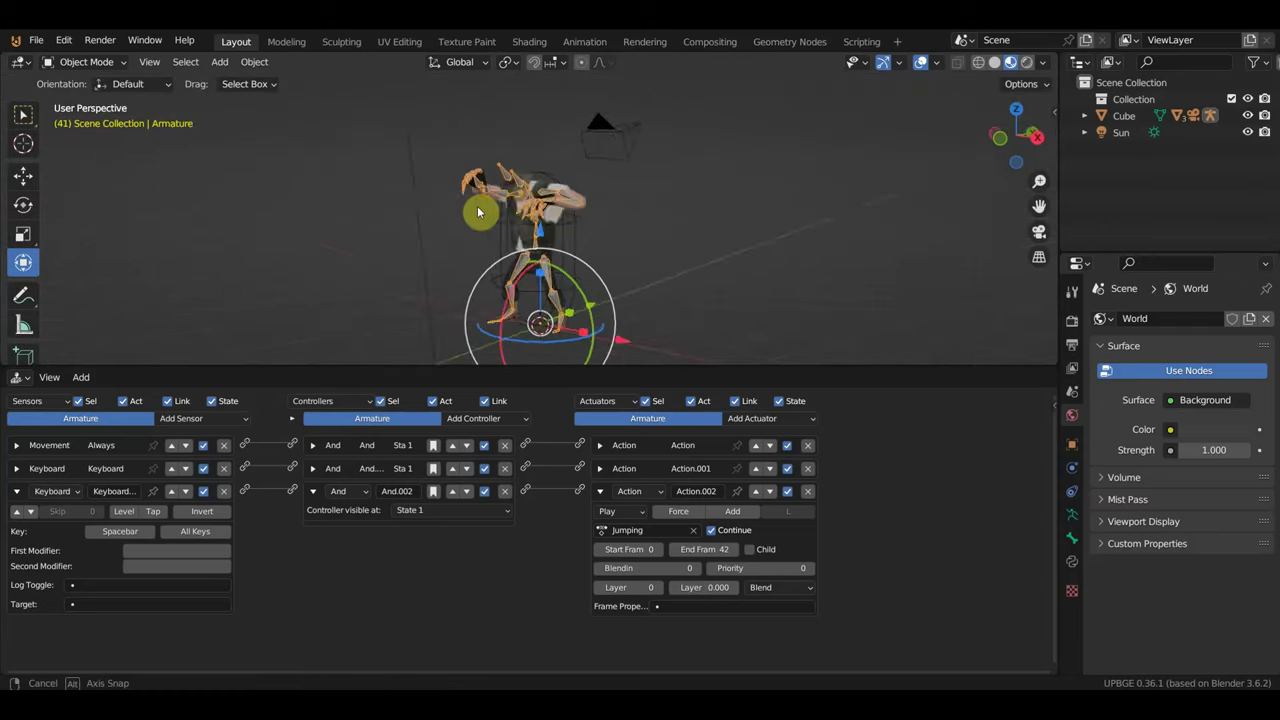
pyautogui.click(17, 496)
pyautogui.click(600, 491)
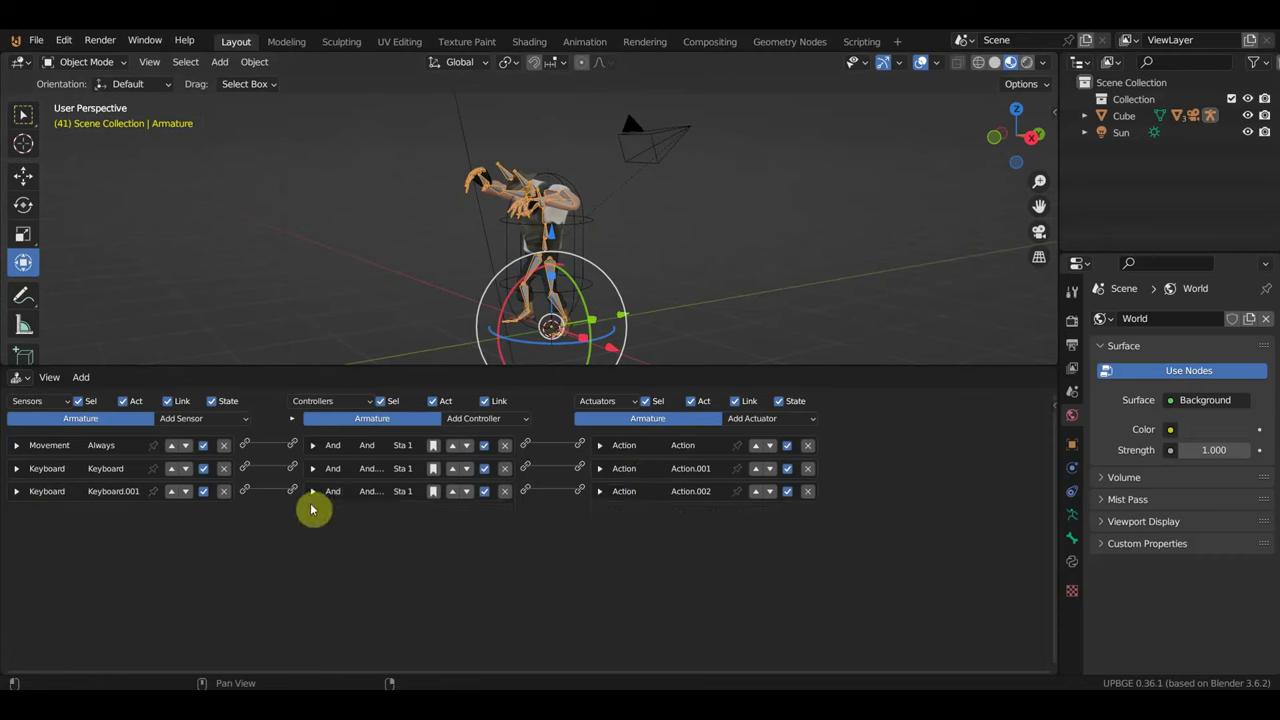
pyautogui.click(200, 419)
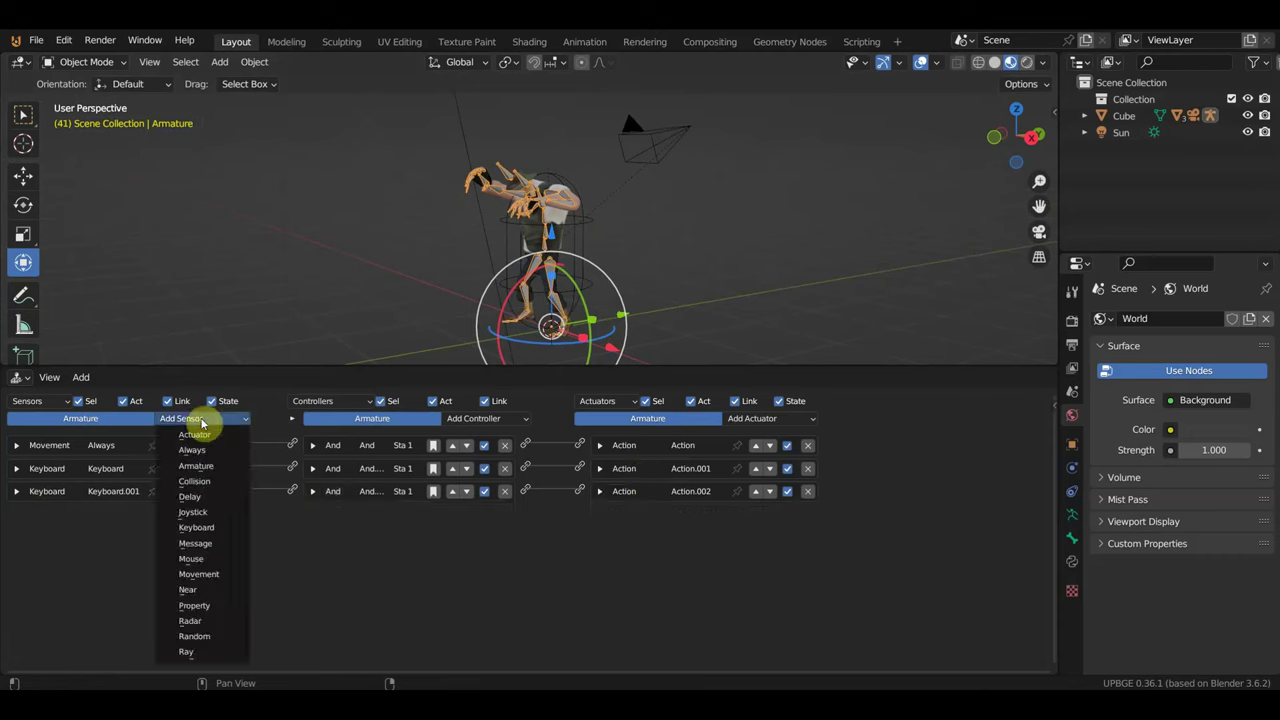
pyautogui.click(215, 533)
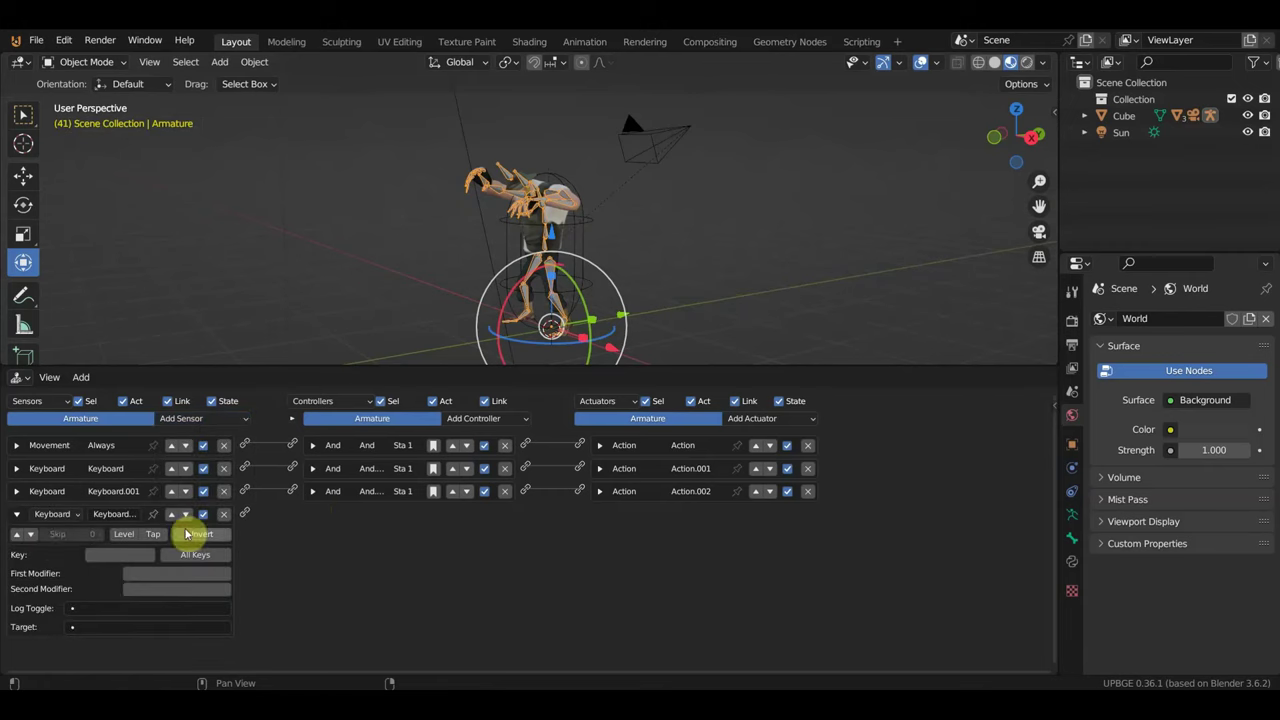
pyautogui.click(785, 420)
pyautogui.click(776, 390)
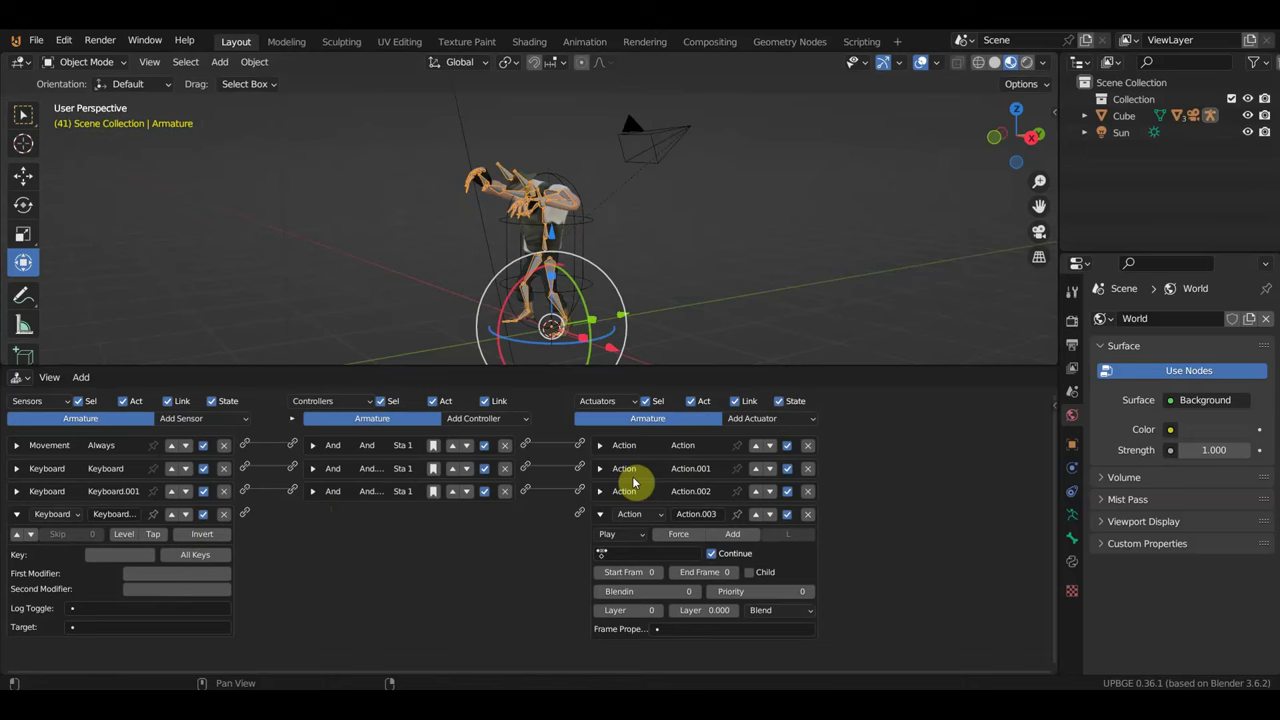
pyautogui.moveTo(241, 515); pyautogui.dragTo(580, 514)
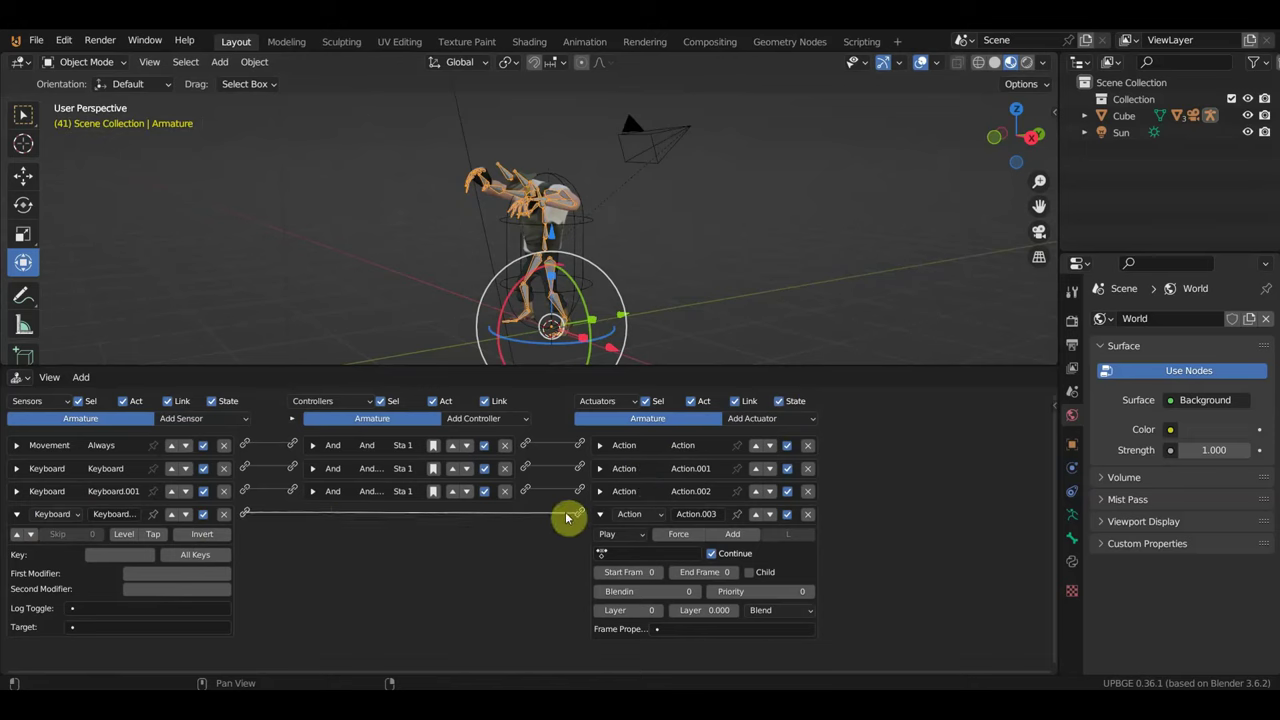
# - Set the new sensor's key to E and make the Action.003 actuator play Huk
pyautogui.click(119, 557)
pyautogui.write('E')
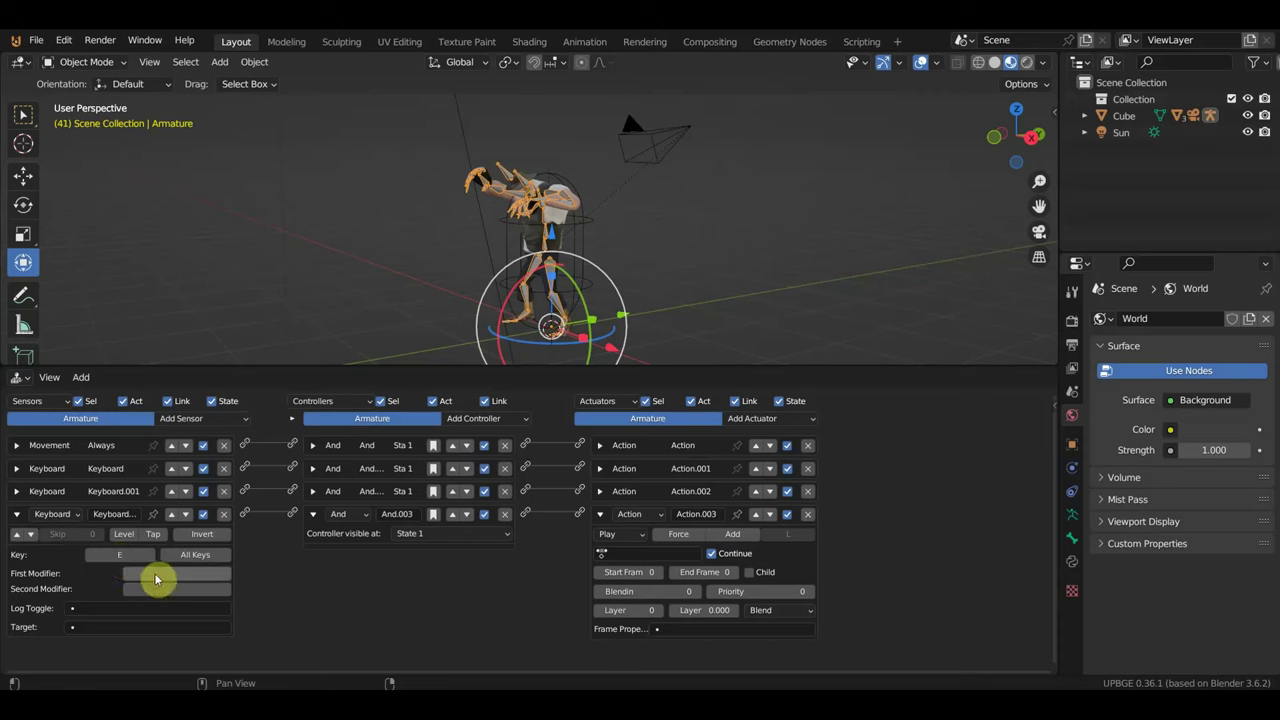
pyautogui.click(635, 555)
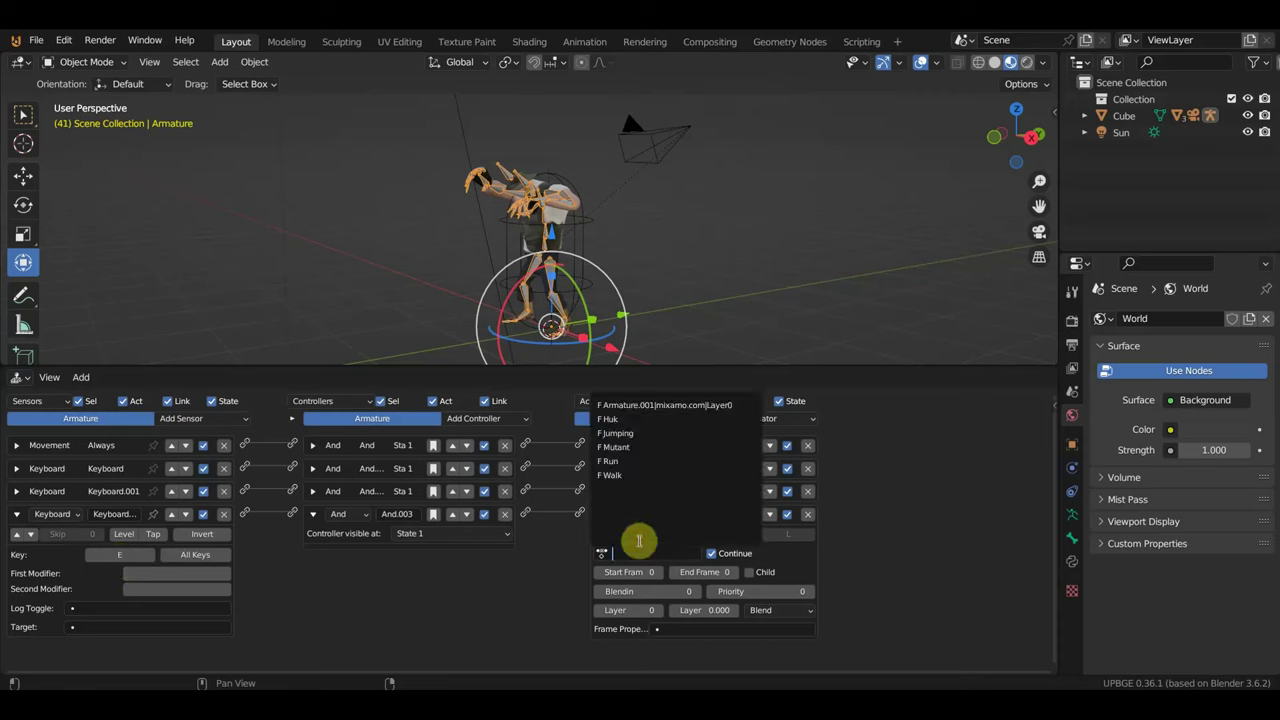
pyautogui.click(614, 423)
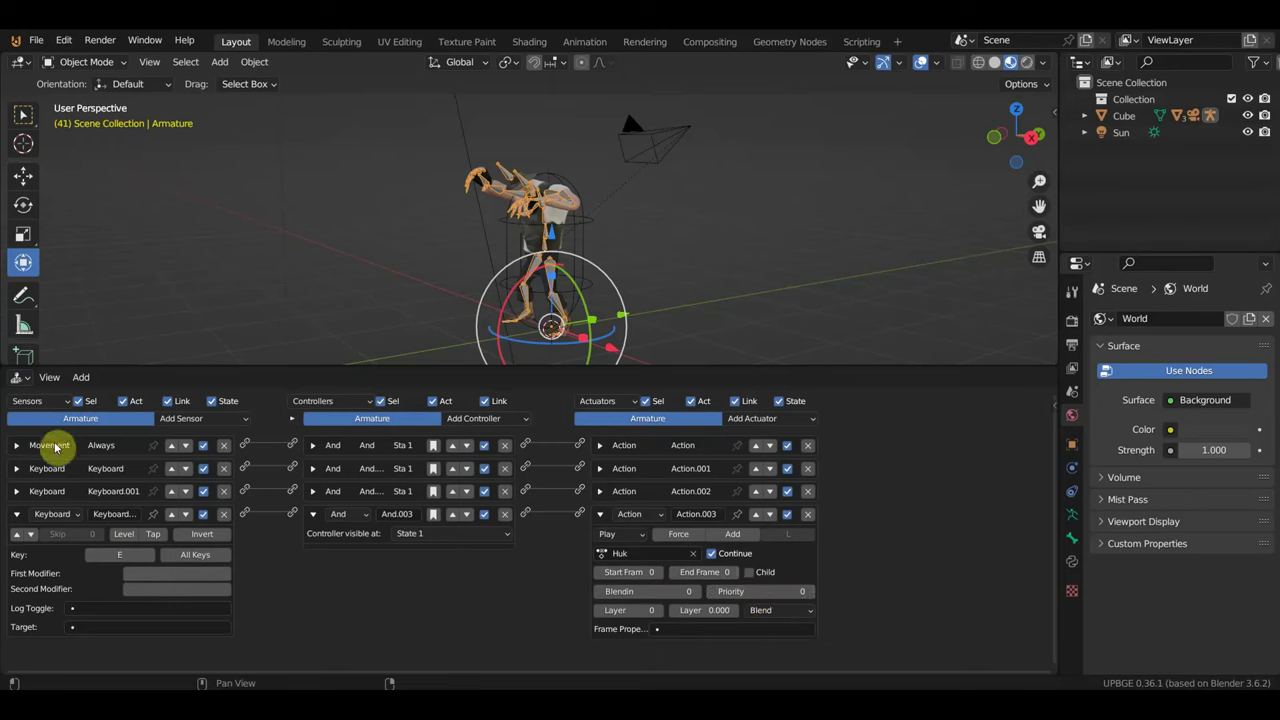
pyautogui.click(20, 377)
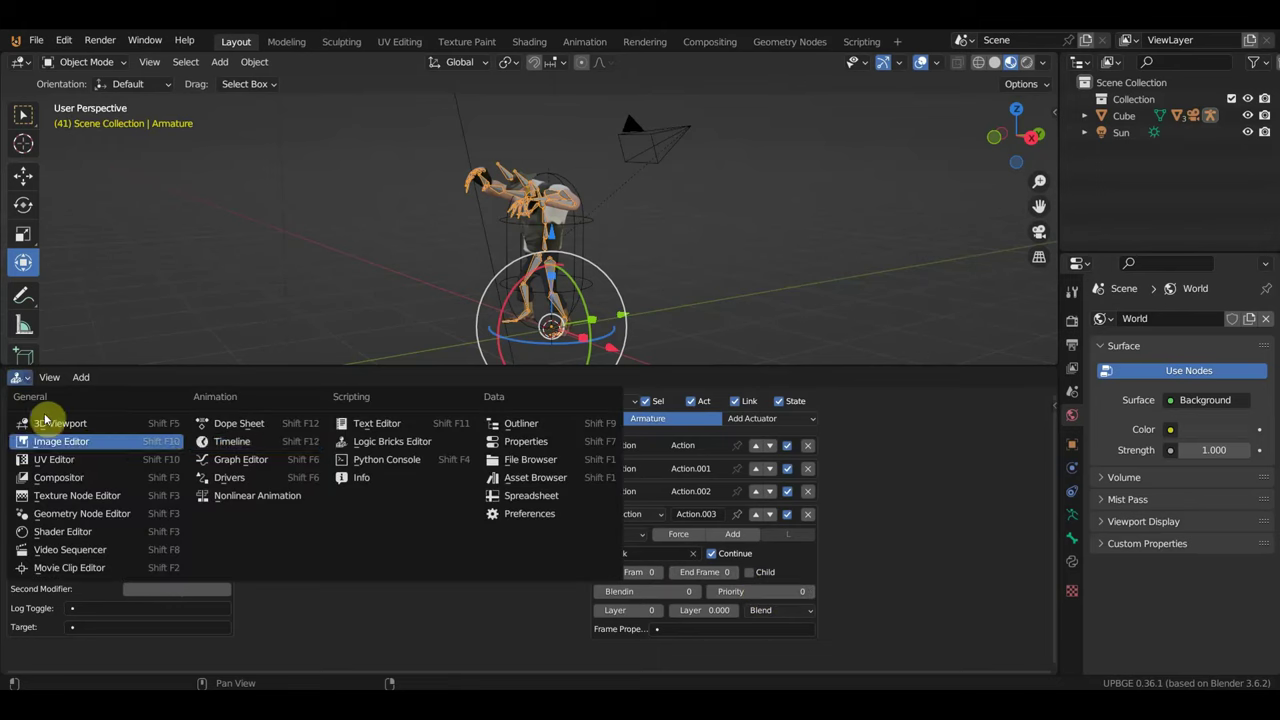
# - Load the Huk action in the Action Editor and scrub through its ending frames
pyautogui.click(250, 425)
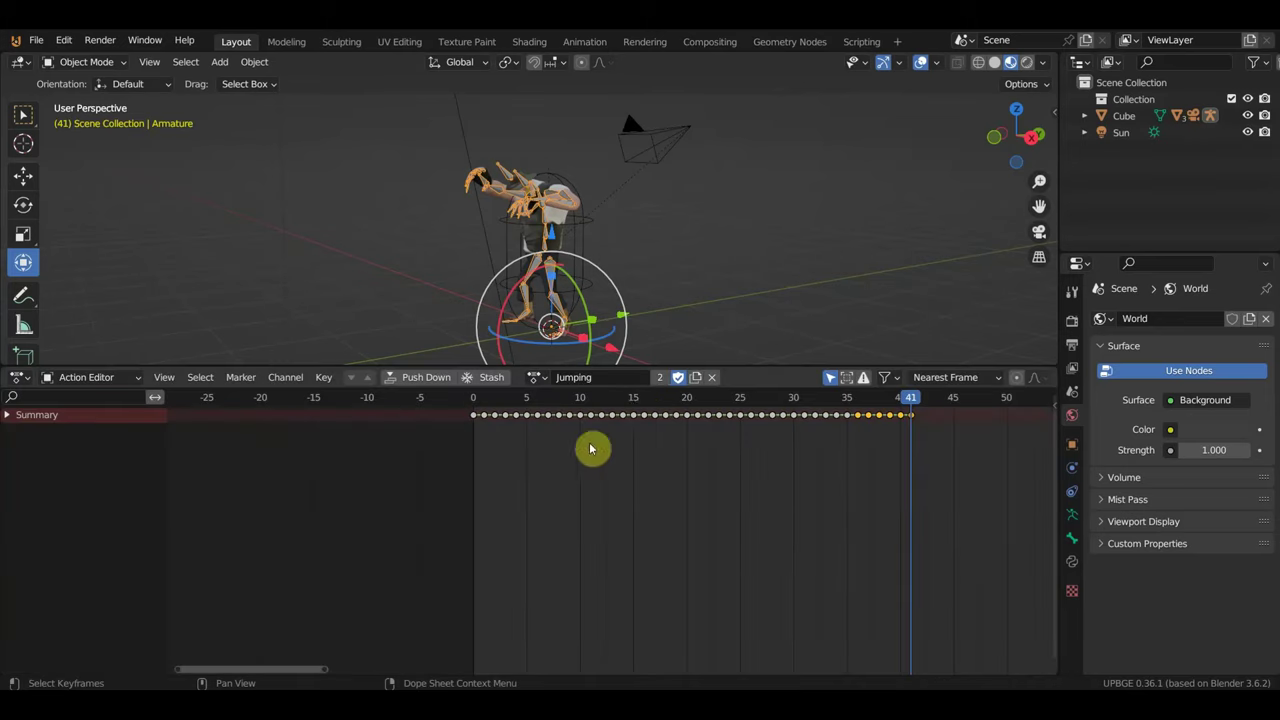
pyautogui.click(538, 377)
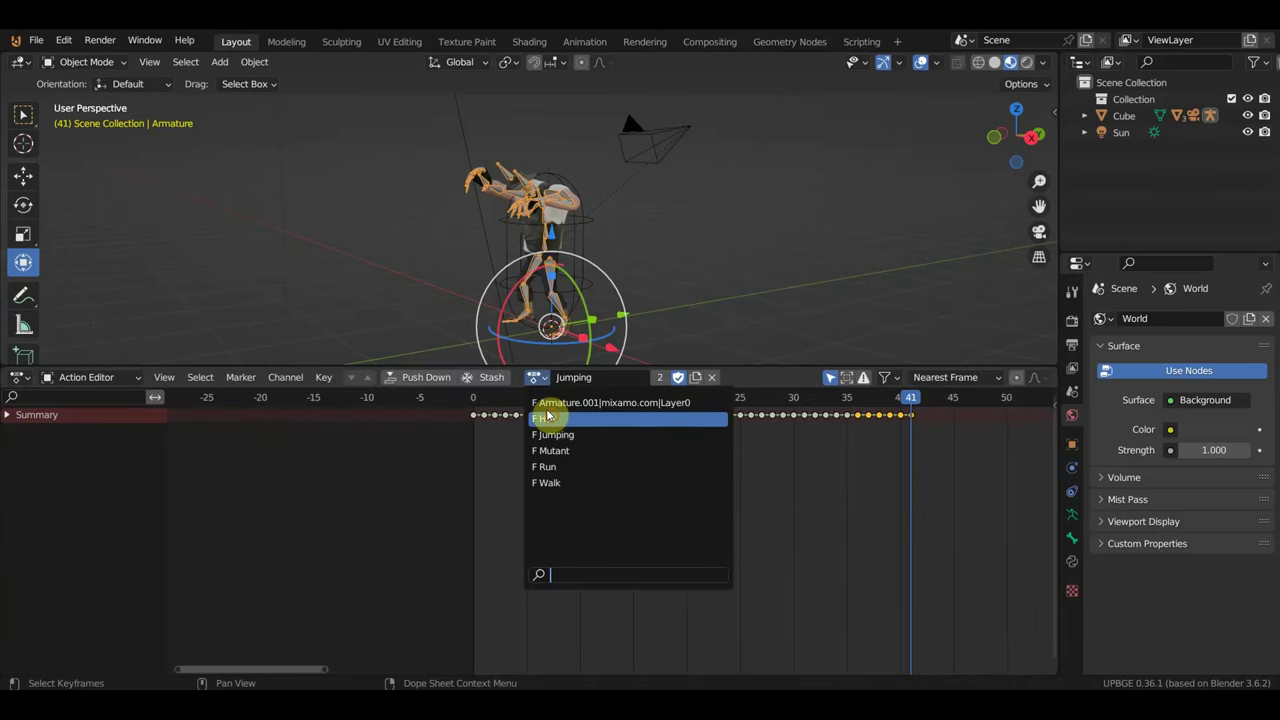
pyautogui.click(547, 415)
pyautogui.scroll(-2, 826, 486)
pyautogui.scroll(-3, 800, 495)
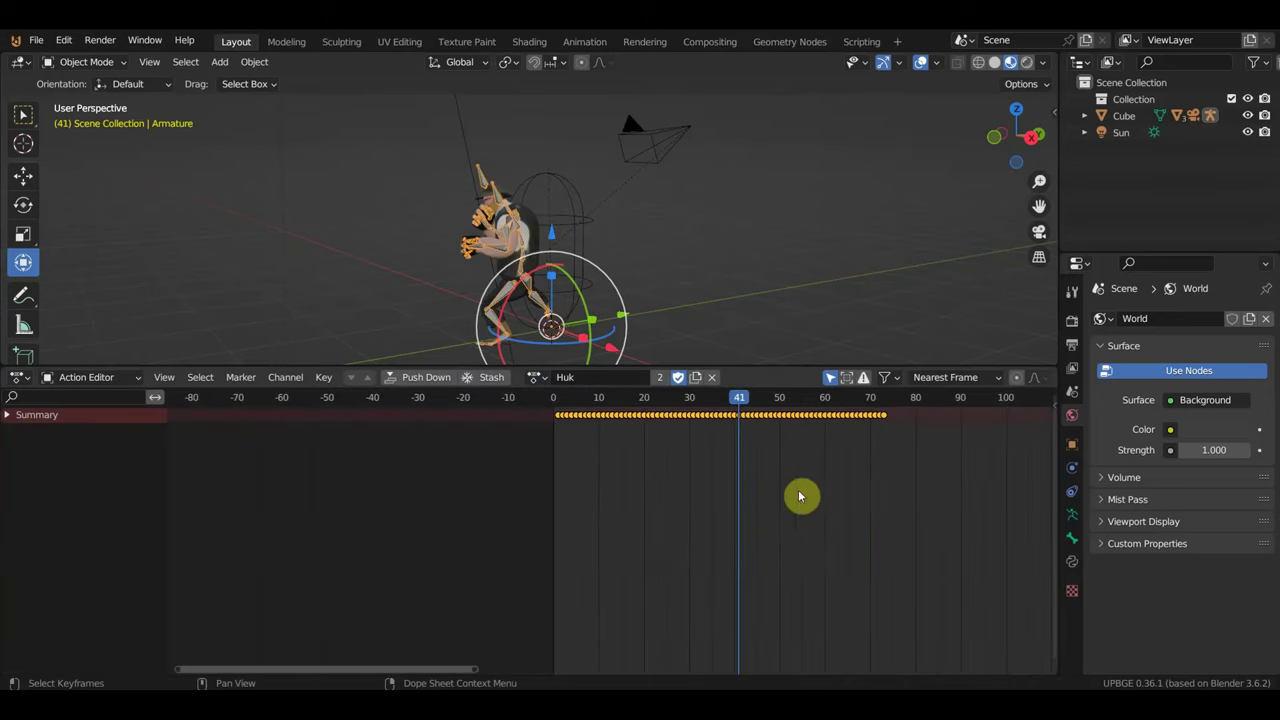
pyautogui.click(884, 404)
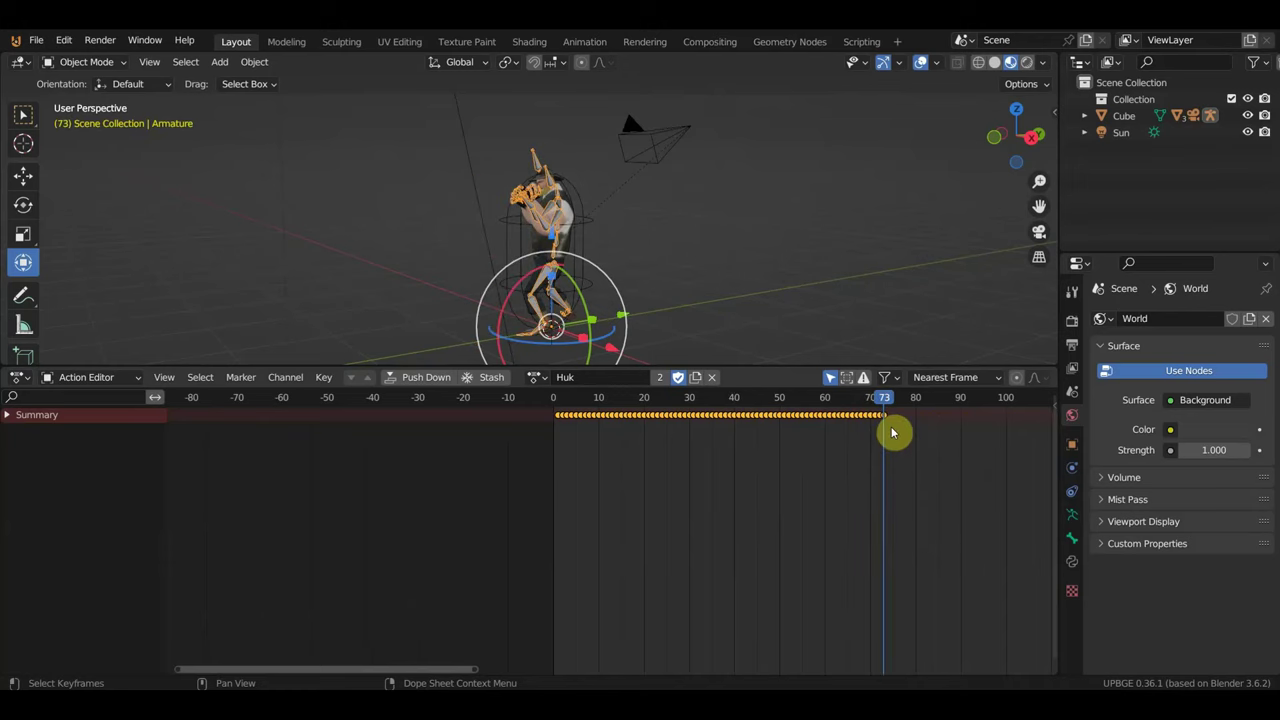
pyautogui.moveTo(886, 402); pyautogui.dragTo(793, 420)
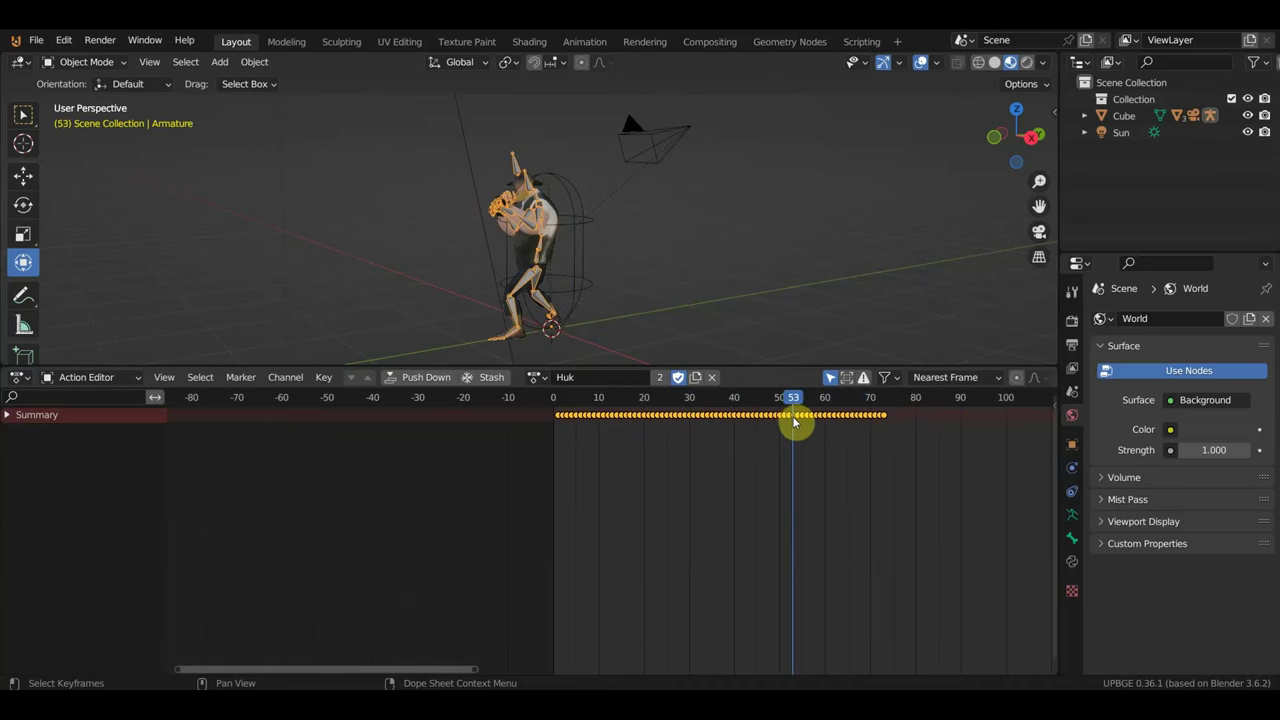
pyautogui.moveTo(795, 422)
pyautogui.mouseDown()
pyautogui.moveTo(777, 422)
pyautogui.moveTo(862, 416)
pyautogui.mouseUp()
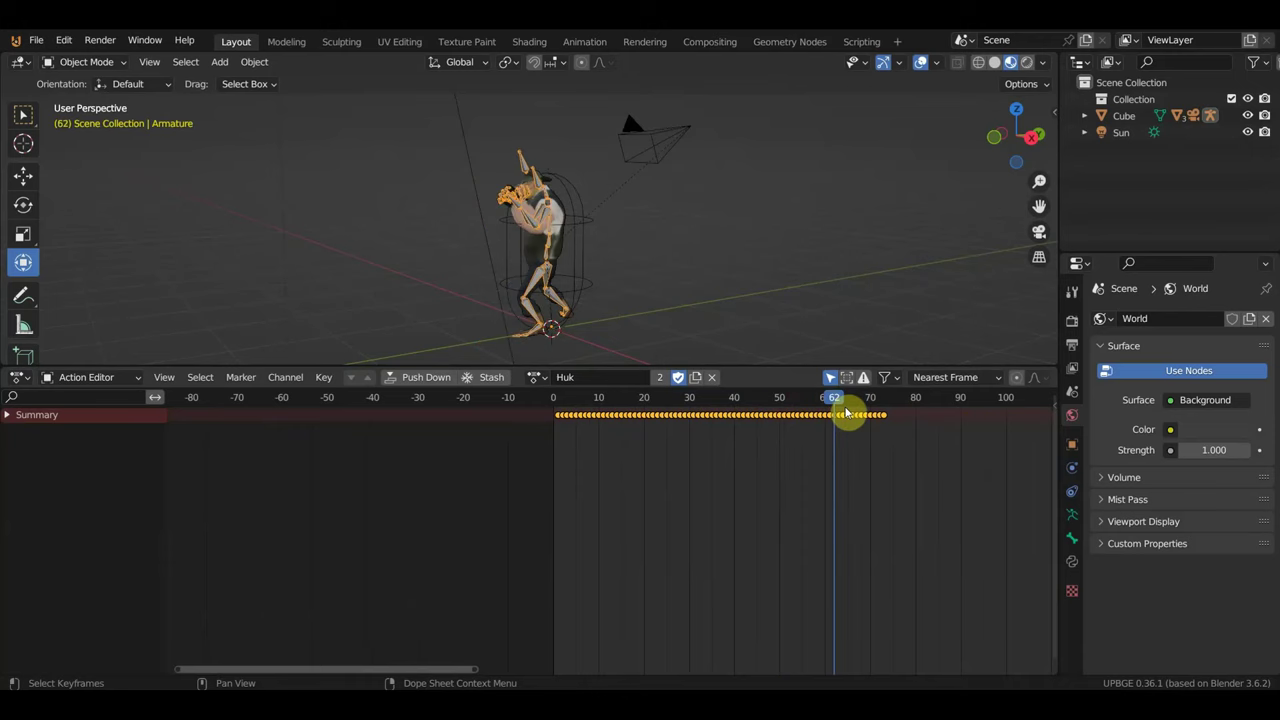
# - Delete Huk's keyframes after about frame 57, trimming it to roughly frames 0–54
pyautogui.moveTo(925, 456); pyautogui.dragTo(810, 402)
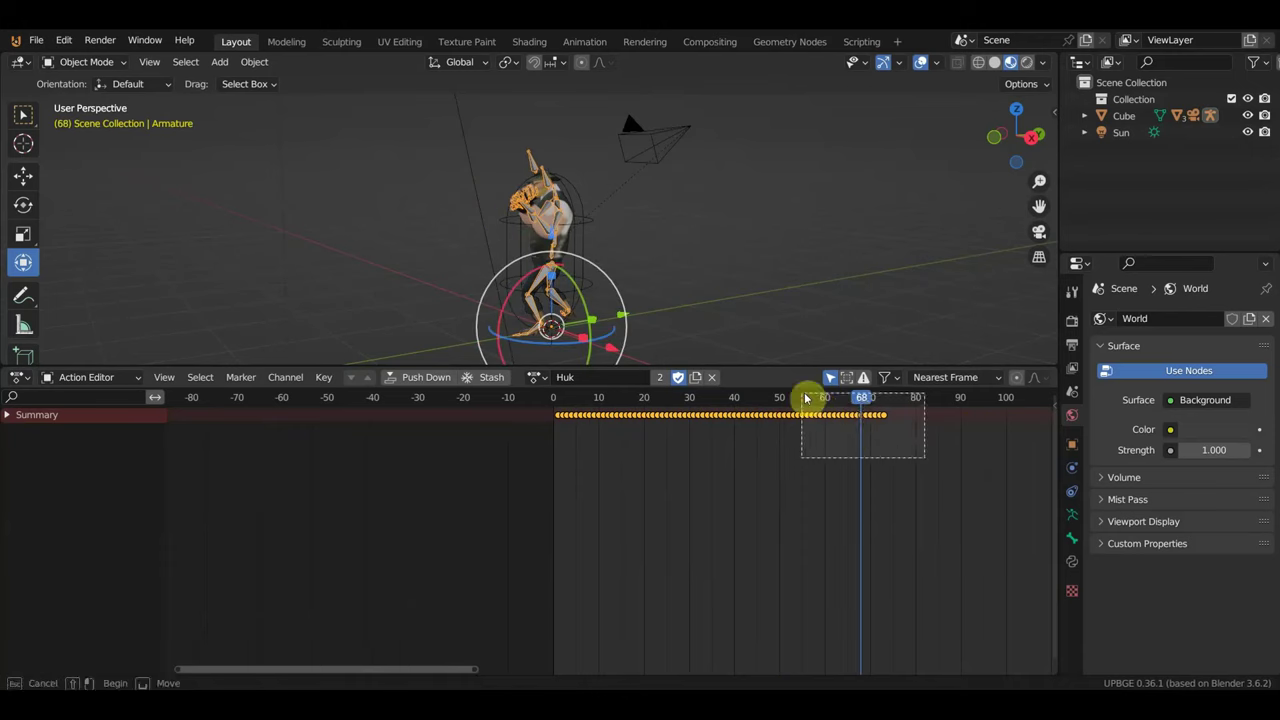
pyautogui.press('Delete')
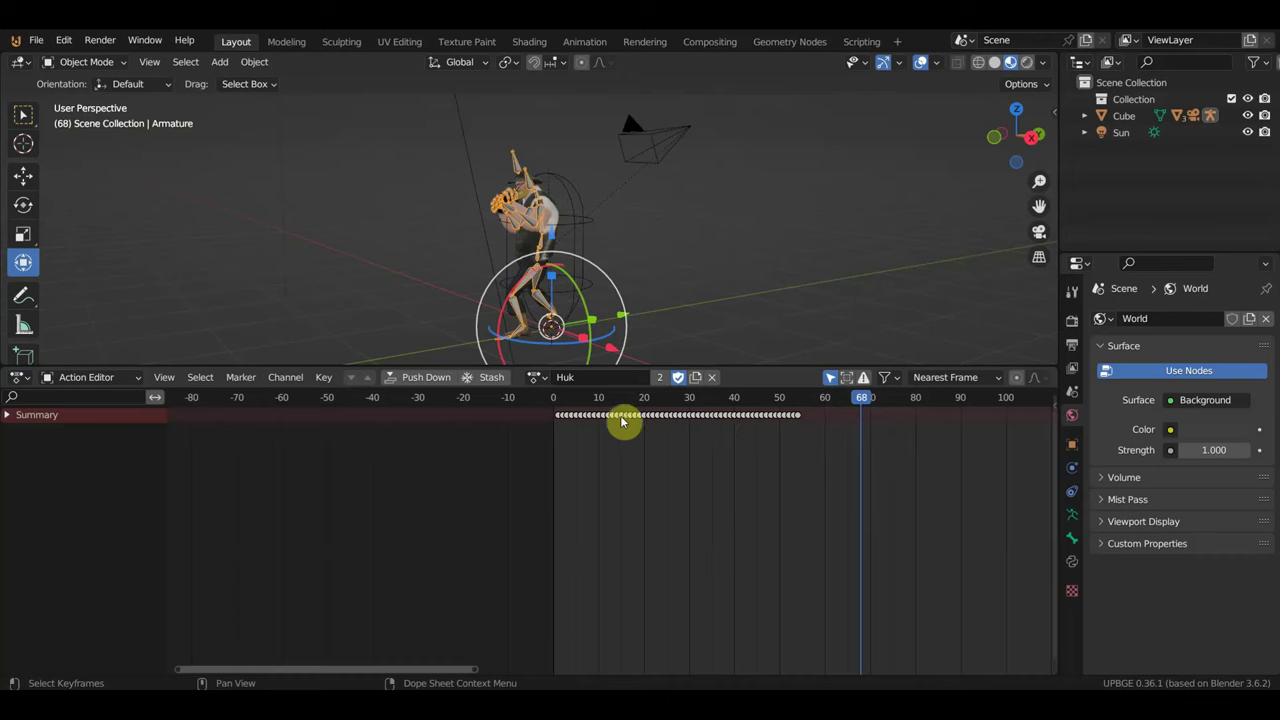
pyautogui.click(556, 400)
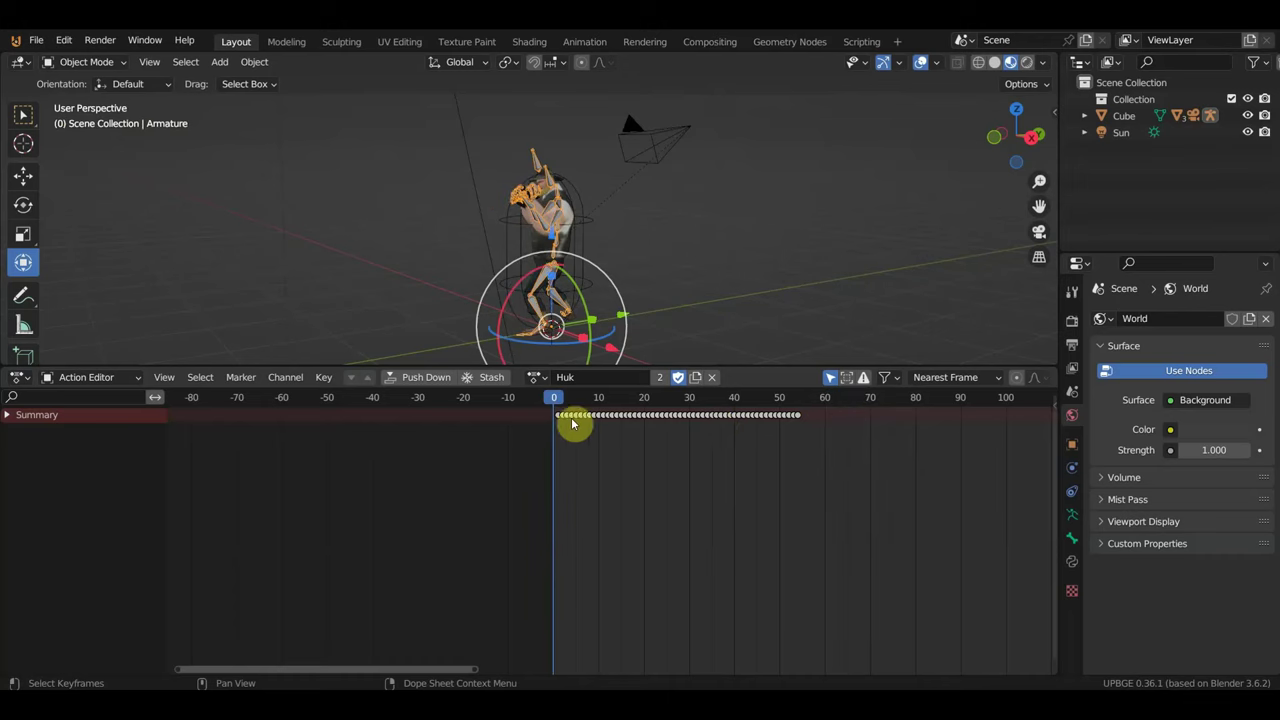
pyautogui.moveTo(570, 402)
pyautogui.mouseDown()
pyautogui.moveTo(816, 419)
pyautogui.moveTo(798, 403)
pyautogui.mouseUp()
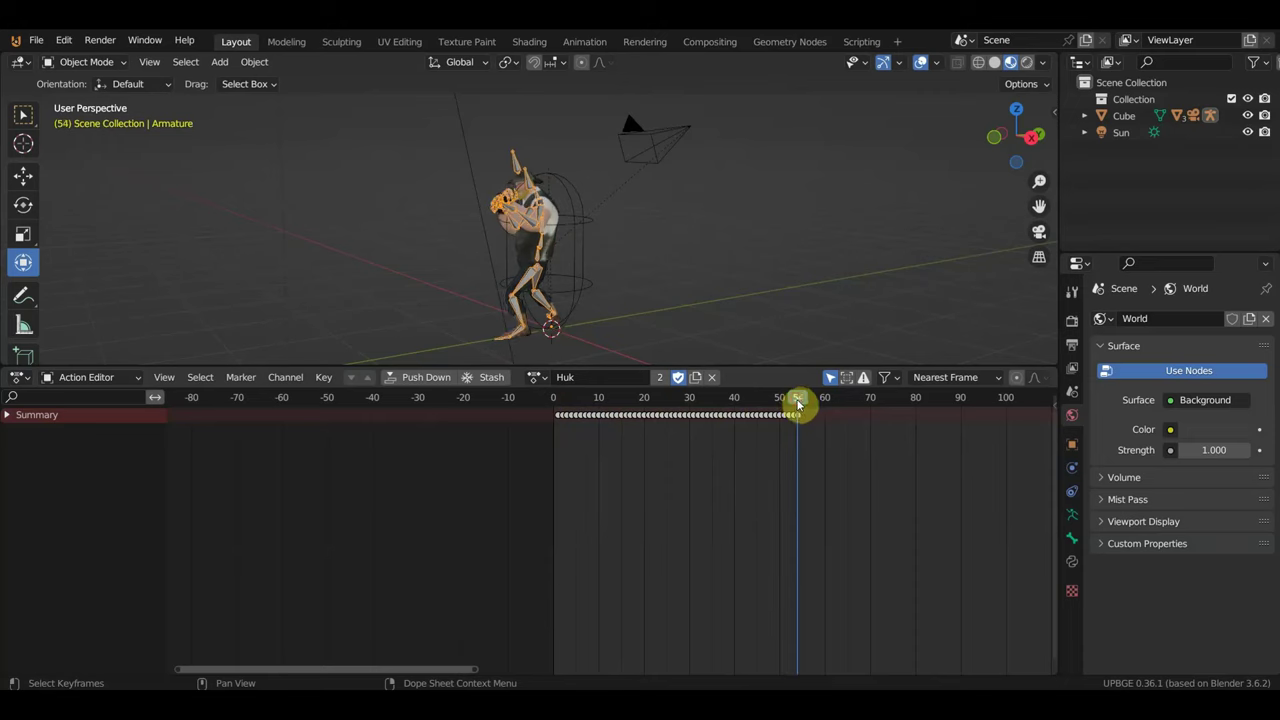
pyautogui.click(543, 402)
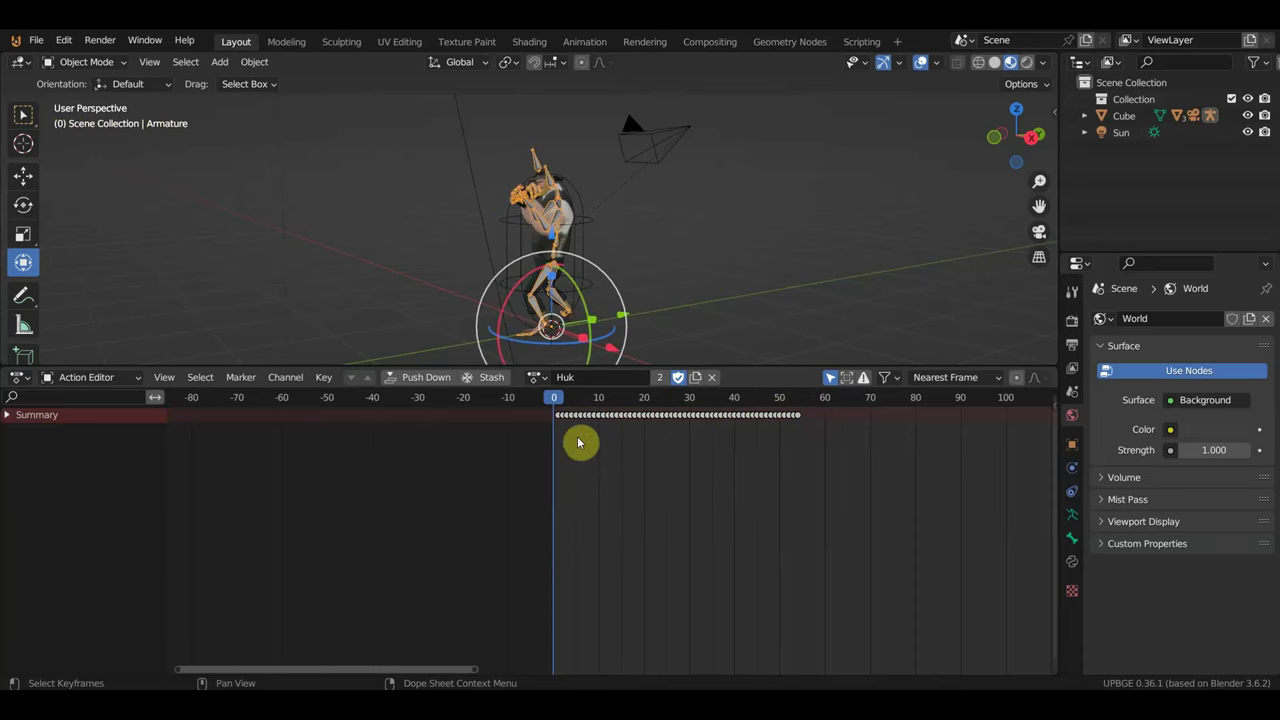
# - Copy Huk's final keyframe near frame 54 back onto frame 0 and preview playback
pyautogui.moveTo(815, 432); pyautogui.dragTo(778, 413)
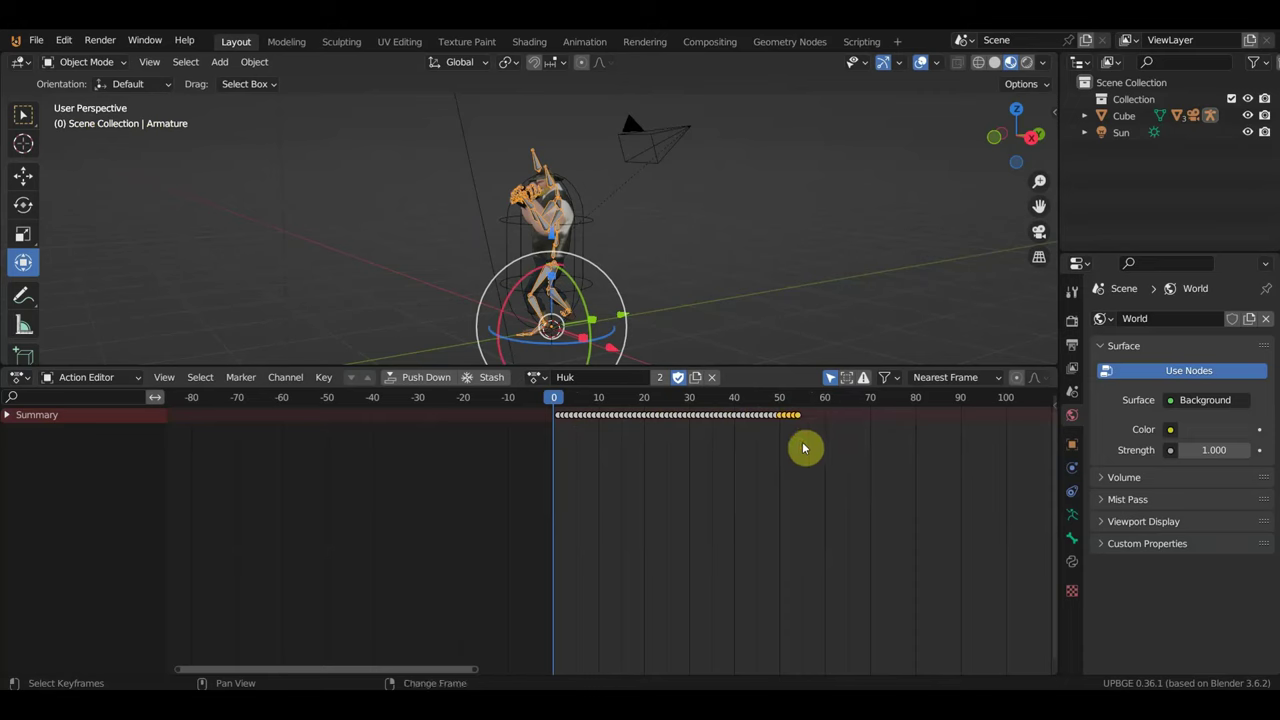
pyautogui.moveTo(792, 408); pyautogui.dragTo(809, 441)
pyautogui.press('g')
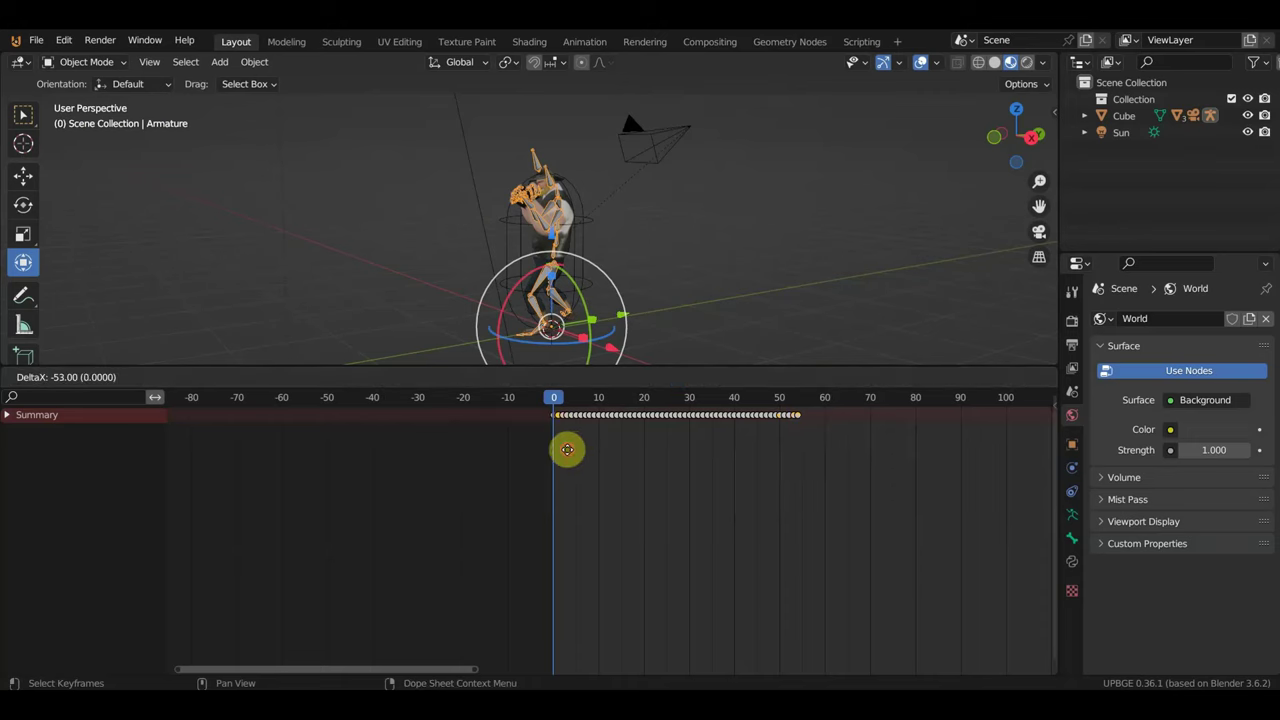
pyautogui.click(567, 450)
pyautogui.press('space')
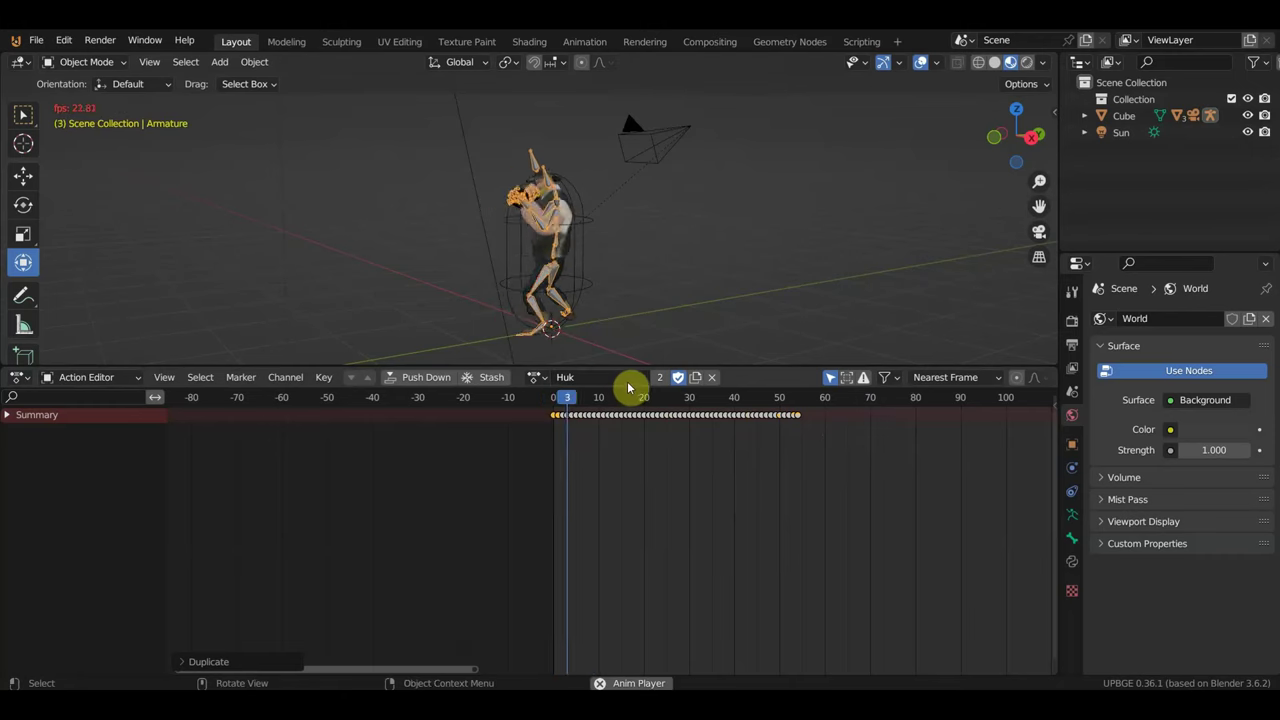
pyautogui.press('space')
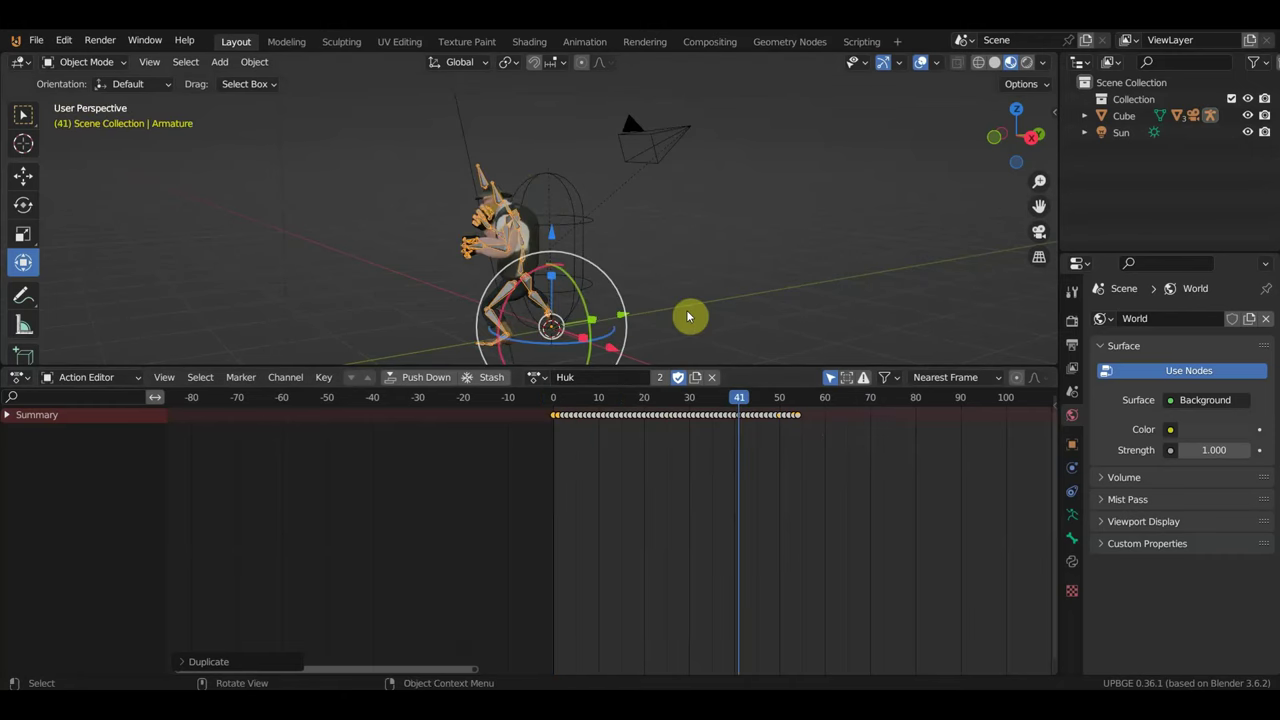
pyautogui.click(36, 381)
pyautogui.click(18, 377)
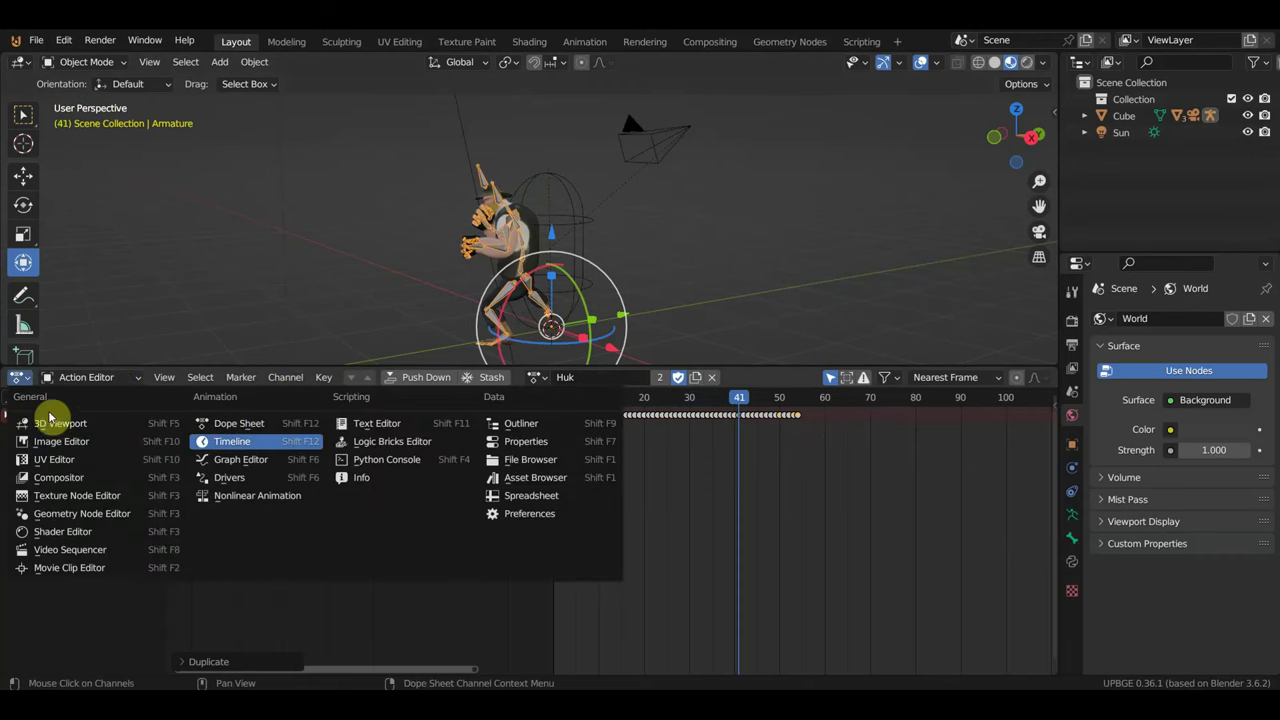
# - Confirm Huk's last key sits at frame 54 and set the Huk actuator's End Frame to 54
pyautogui.click(412, 447)
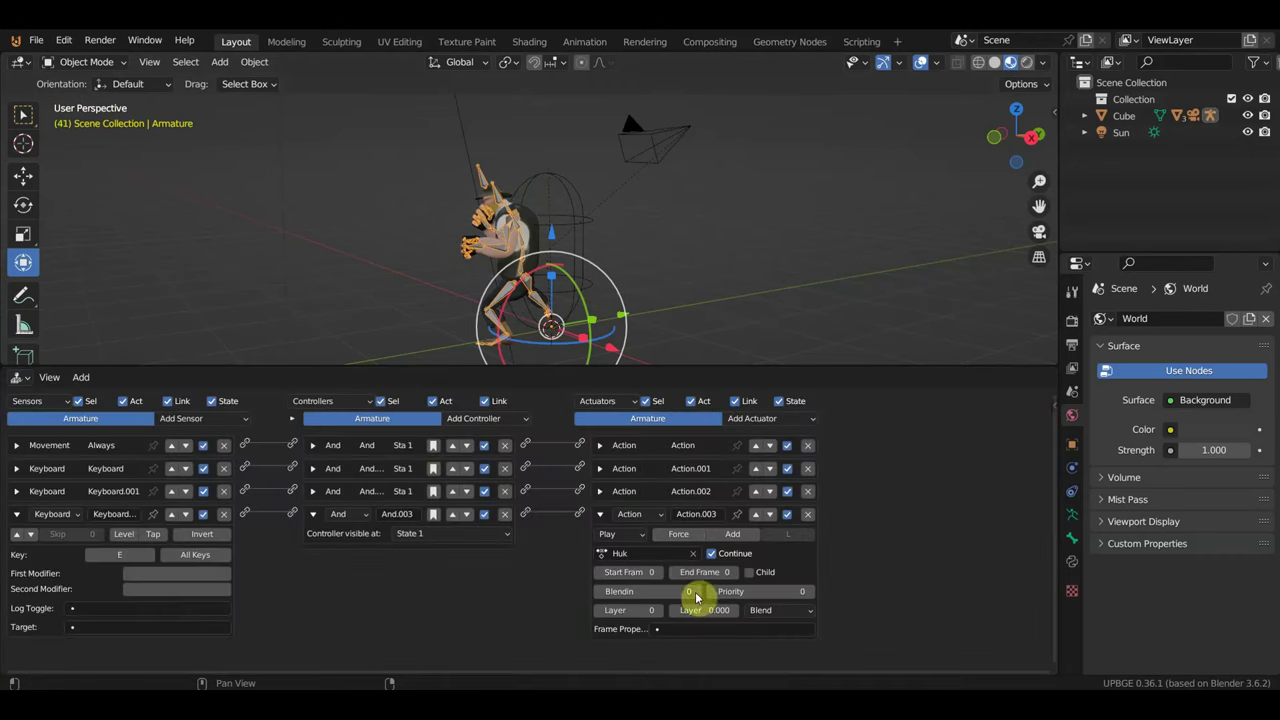
pyautogui.click(18, 377)
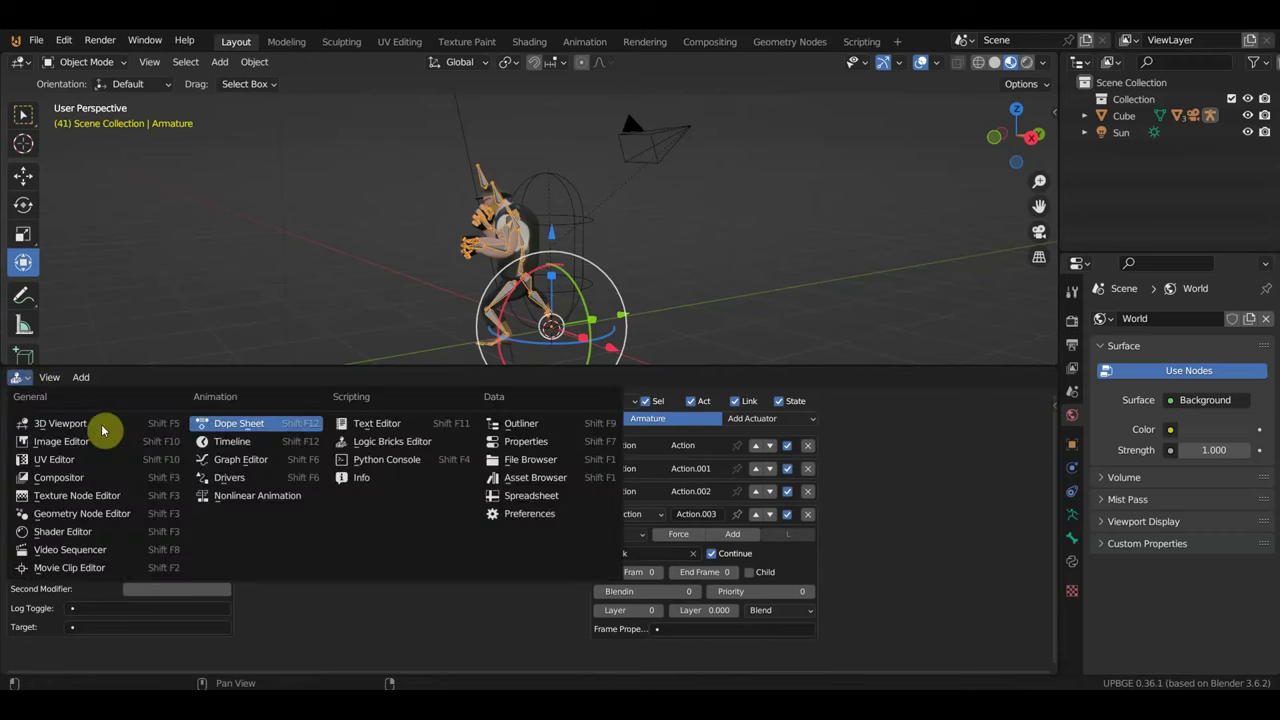
pyautogui.click(277, 424)
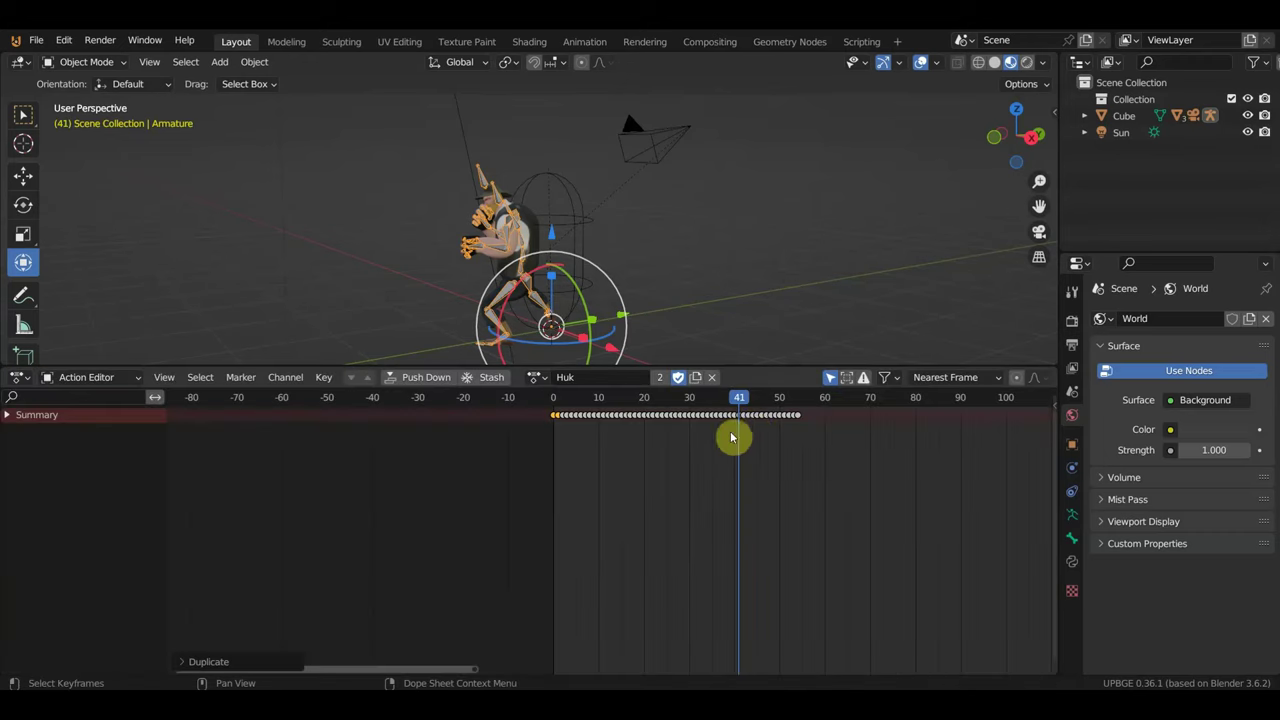
pyautogui.moveTo(791, 405); pyautogui.dragTo(798, 400)
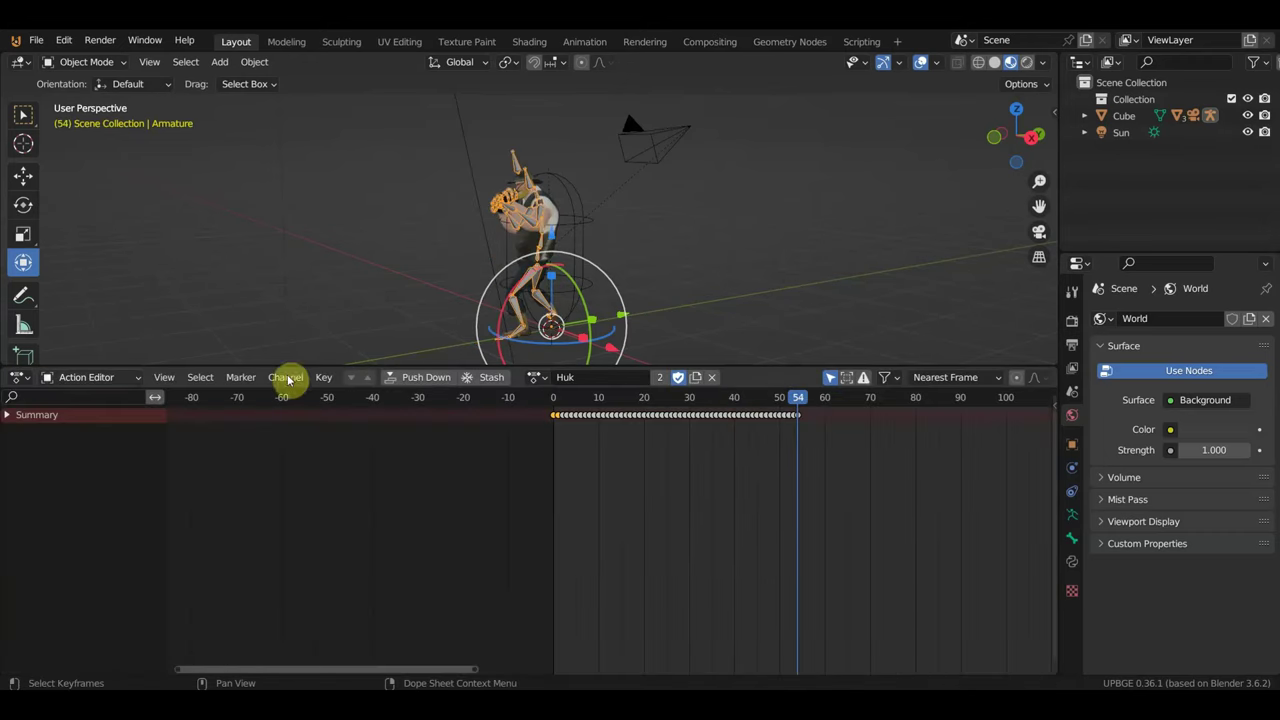
pyautogui.click(18, 377)
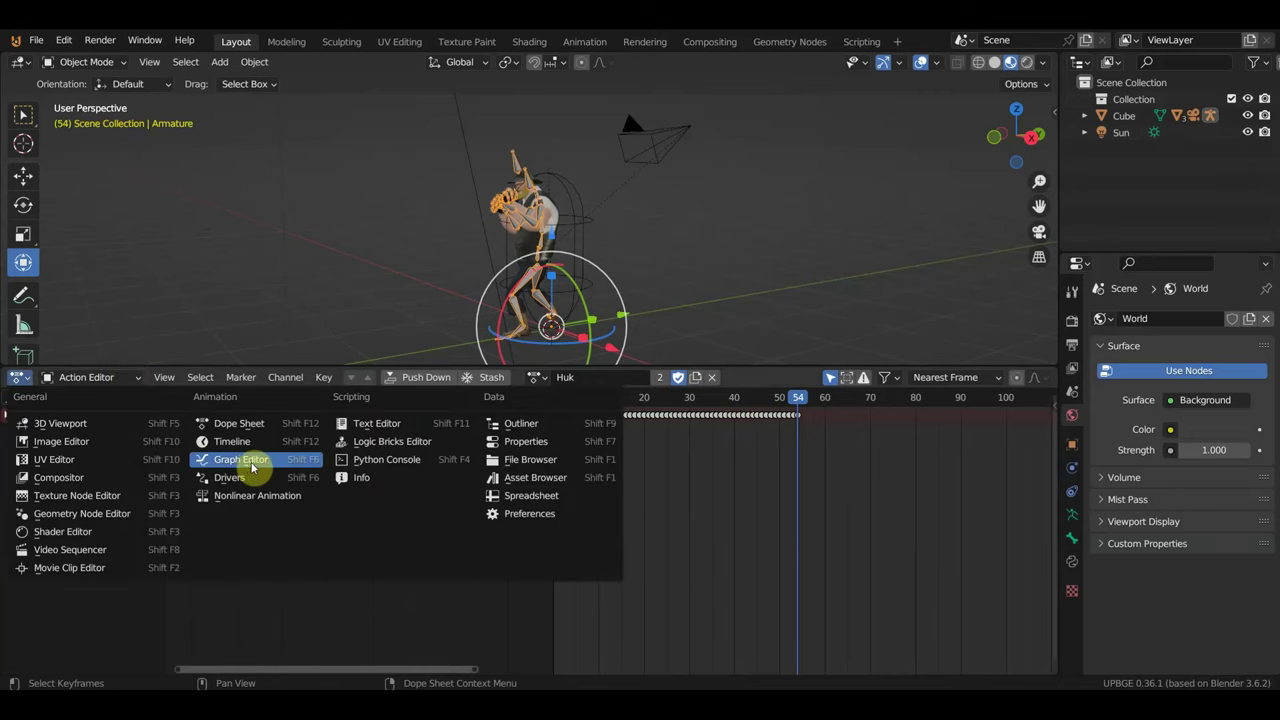
pyautogui.click(380, 442)
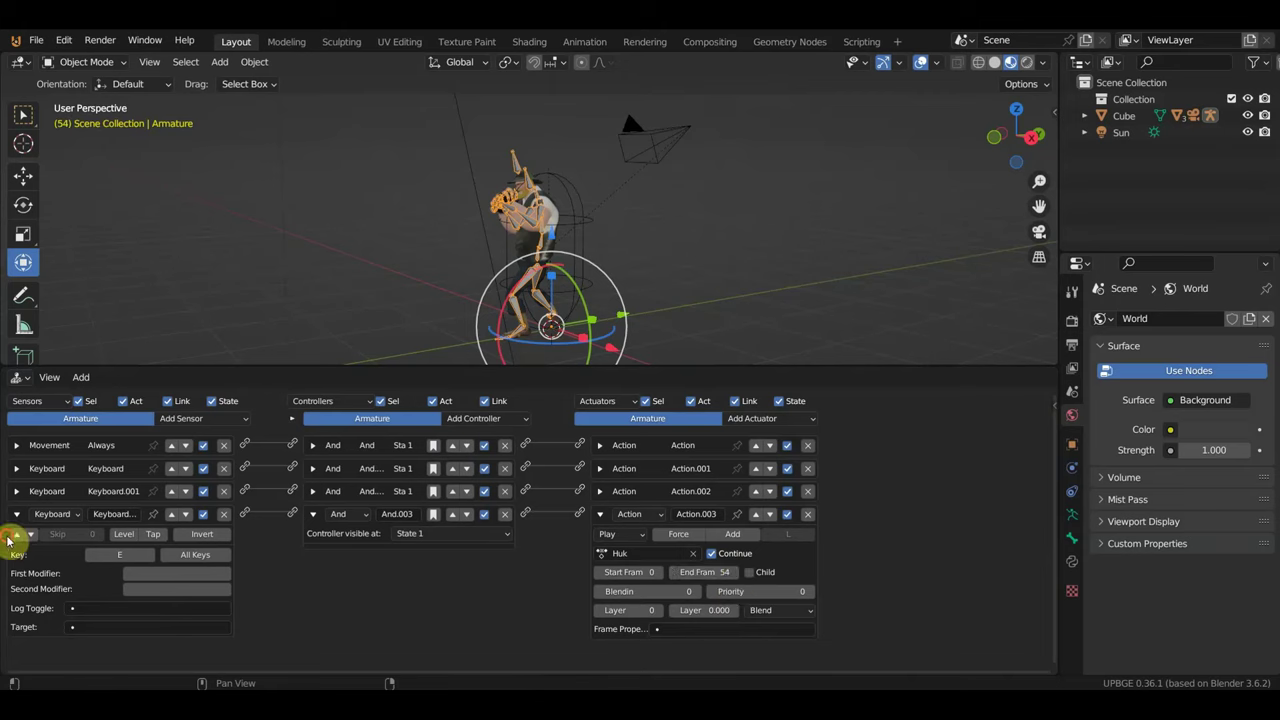
# - Link the And.002 controller to the Action.002 actuator
pyautogui.click(17, 492)
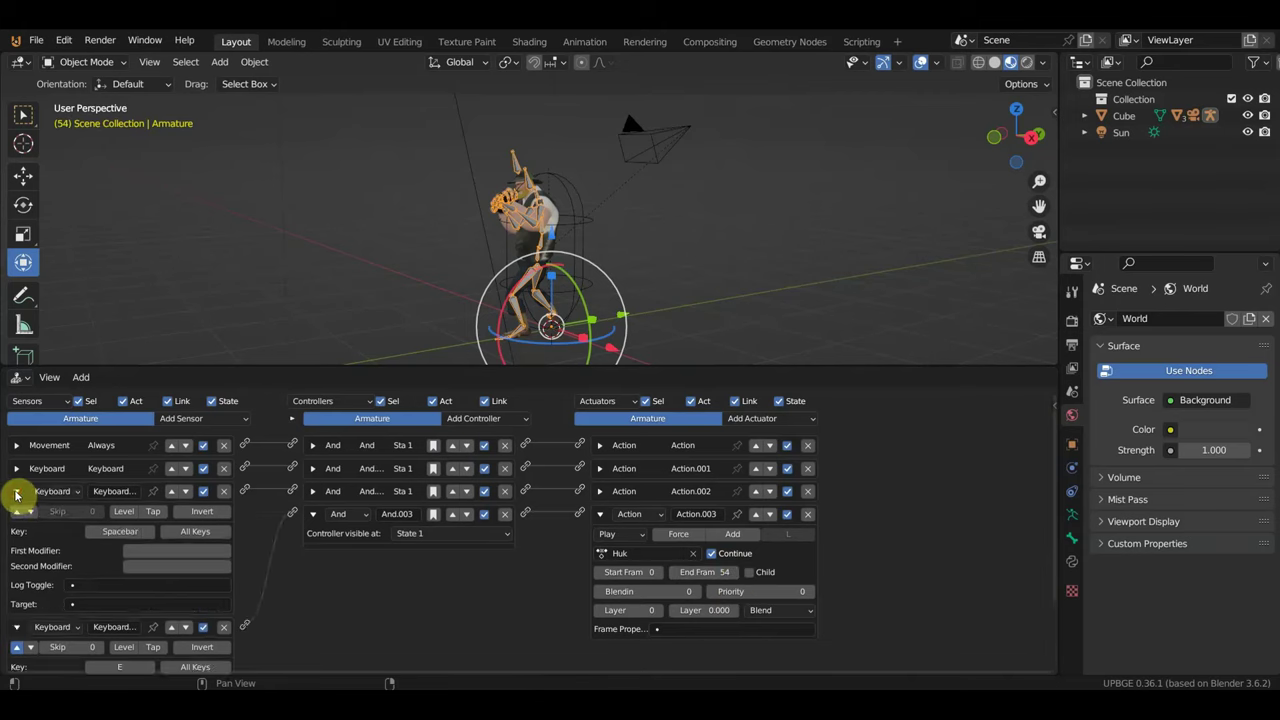
pyautogui.click(17, 492)
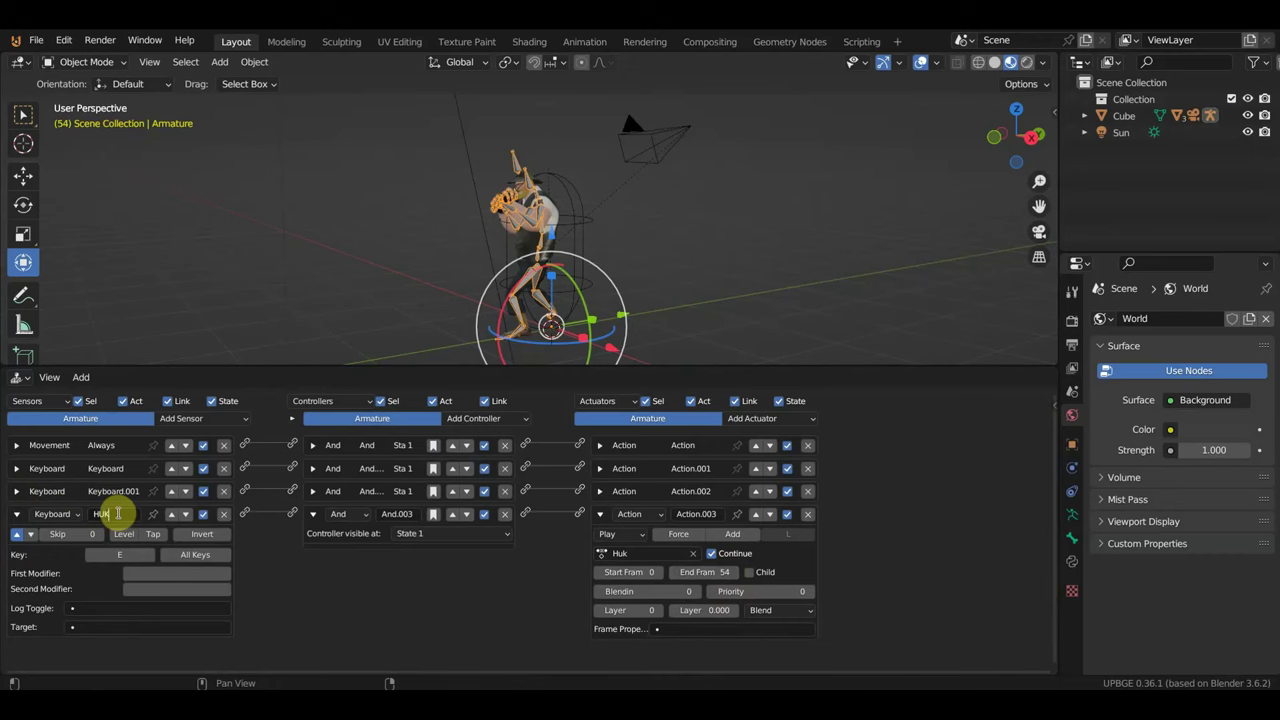
pyautogui.click(20, 492)
pyautogui.click(20, 492)
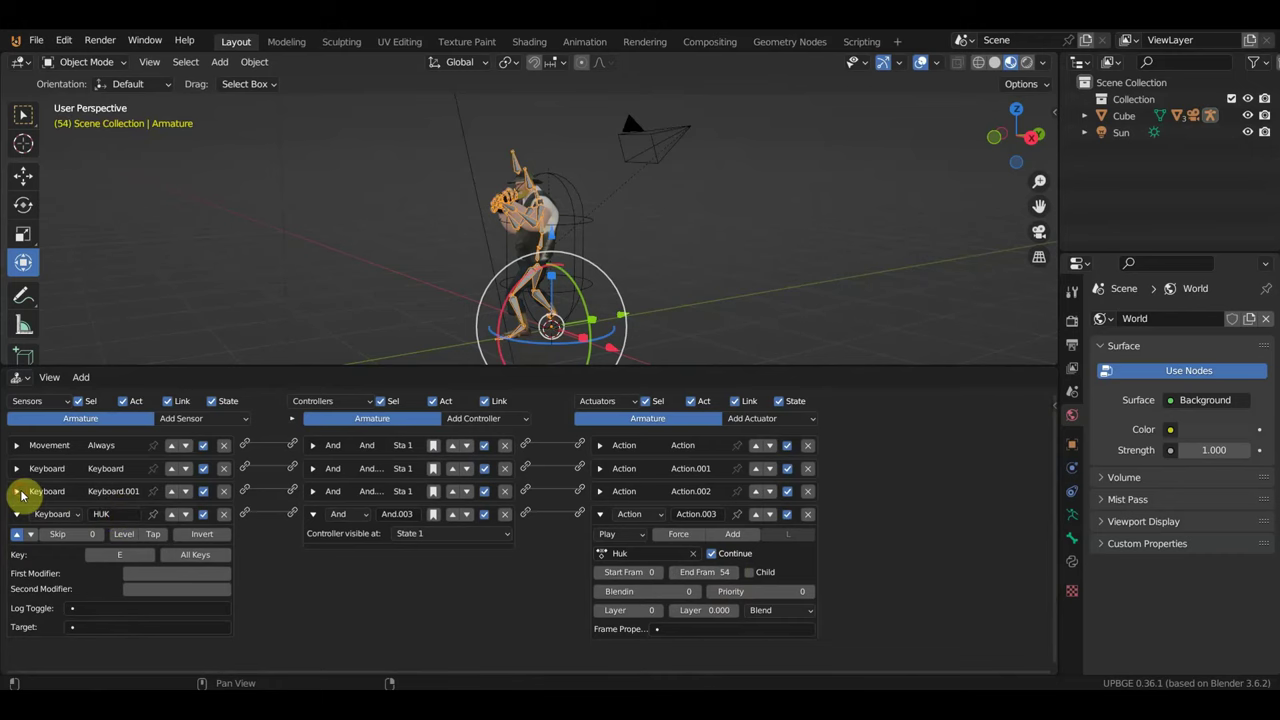
pyautogui.moveTo(525, 490); pyautogui.dragTo(578, 497)
pyautogui.click(600, 493)
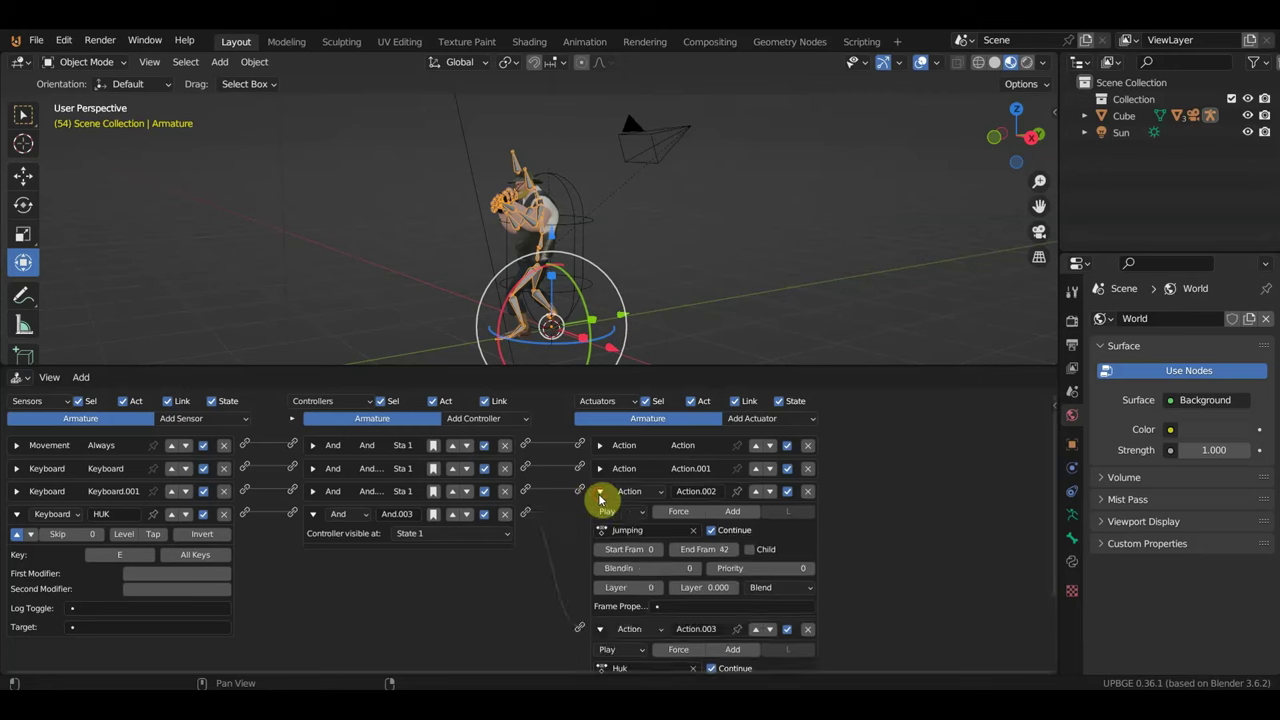
pyautogui.click(600, 493)
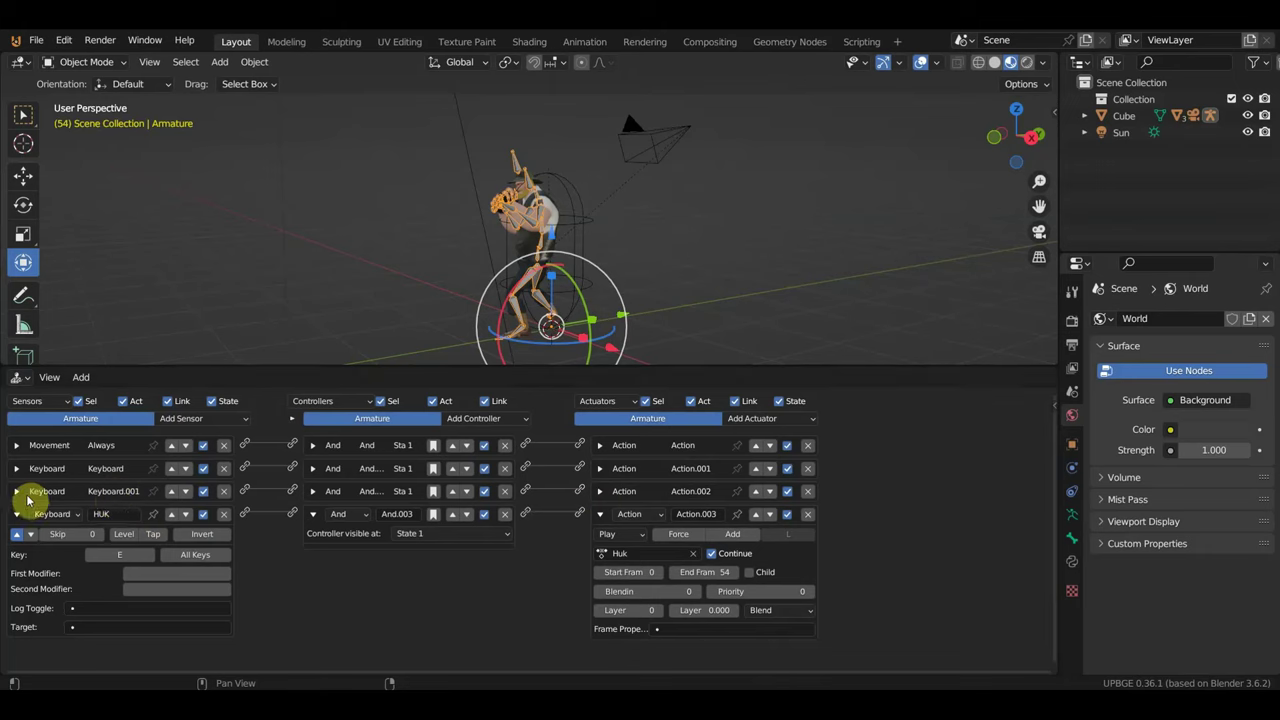
# - Rename the Shift+W keyboard sensor and the Action.001 actuator to WALK
pyautogui.click(17, 491)
pyautogui.click(110, 493)
pyautogui.write('JAMPING')
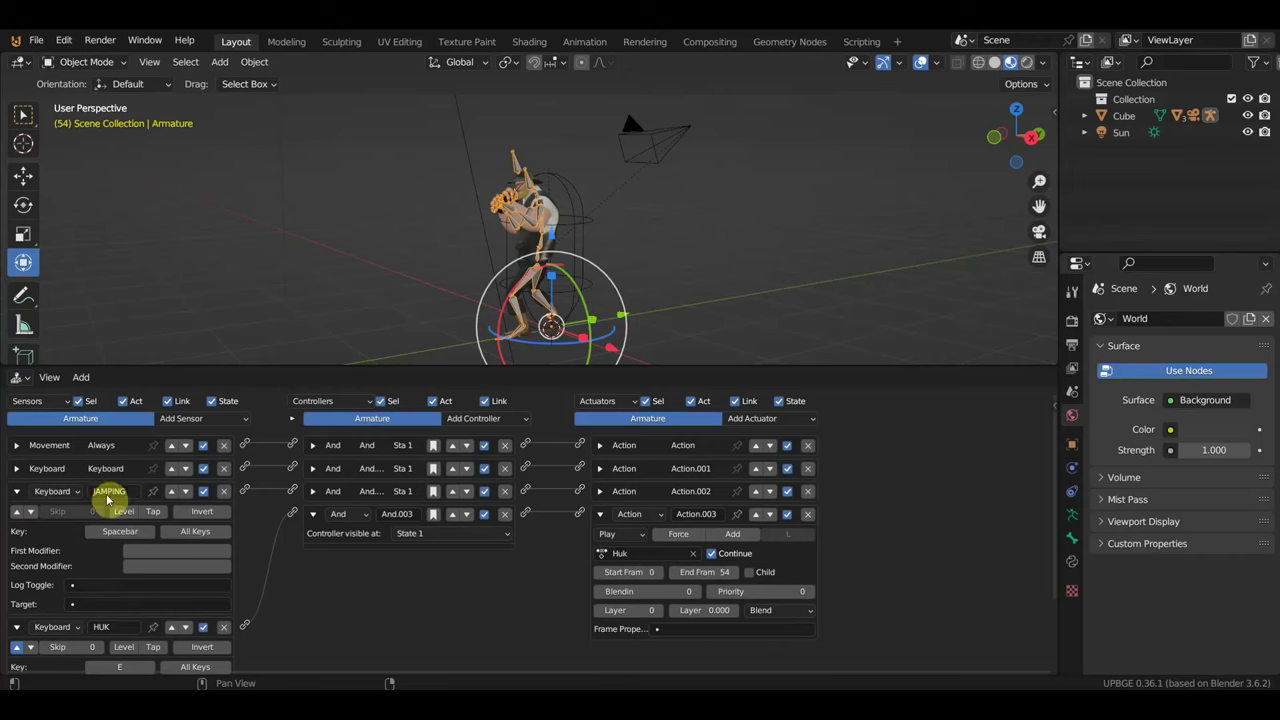
pyautogui.click(15, 468)
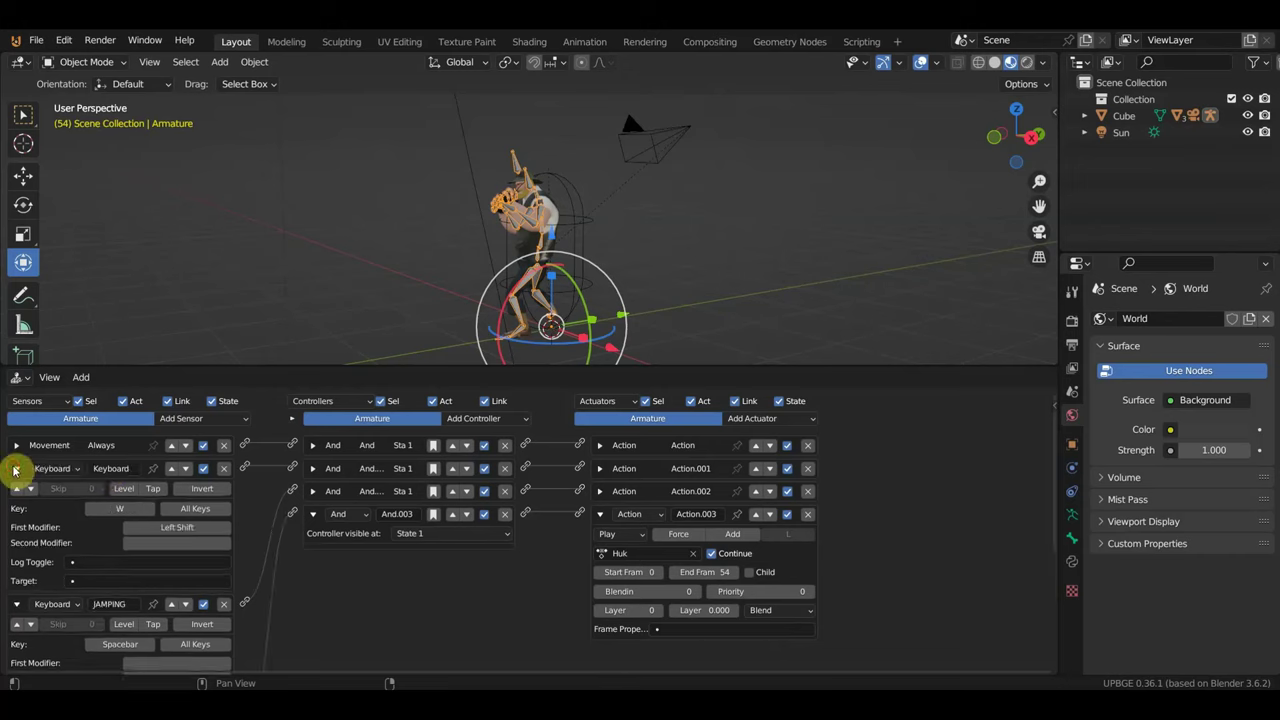
pyautogui.click(15, 468)
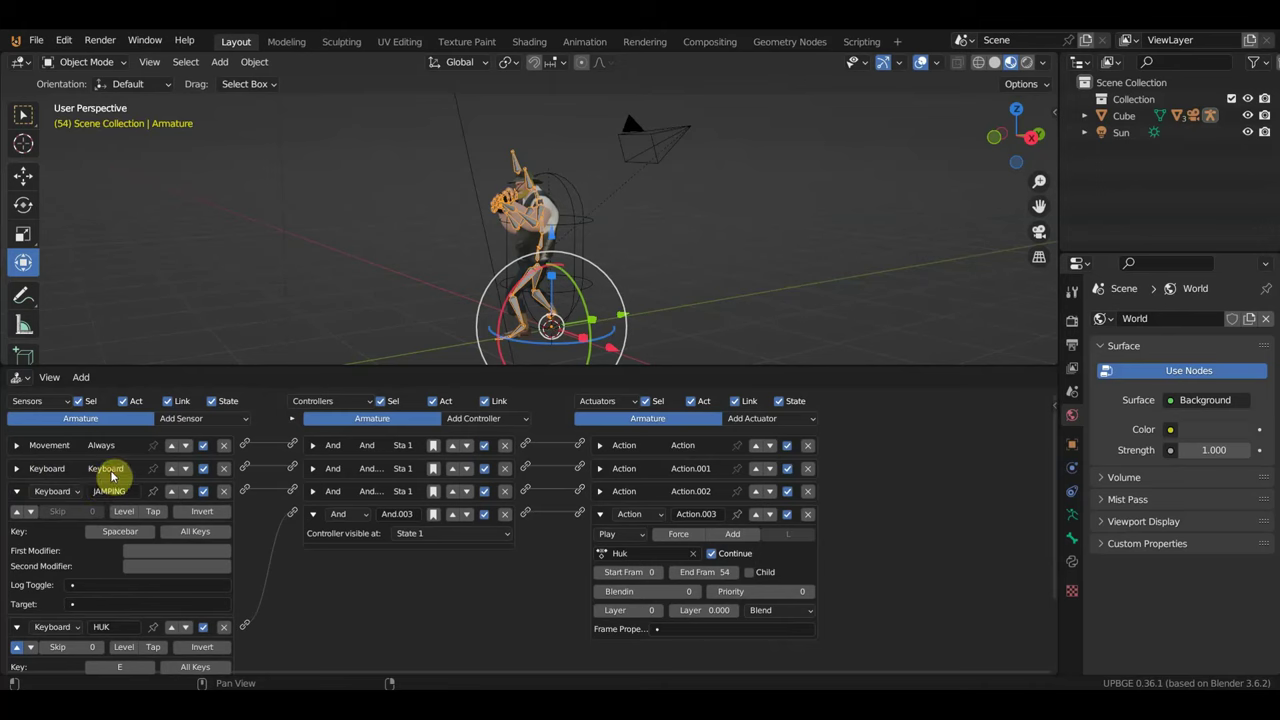
pyautogui.click(15, 468)
pyautogui.click(110, 468)
pyautogui.write('WALK')
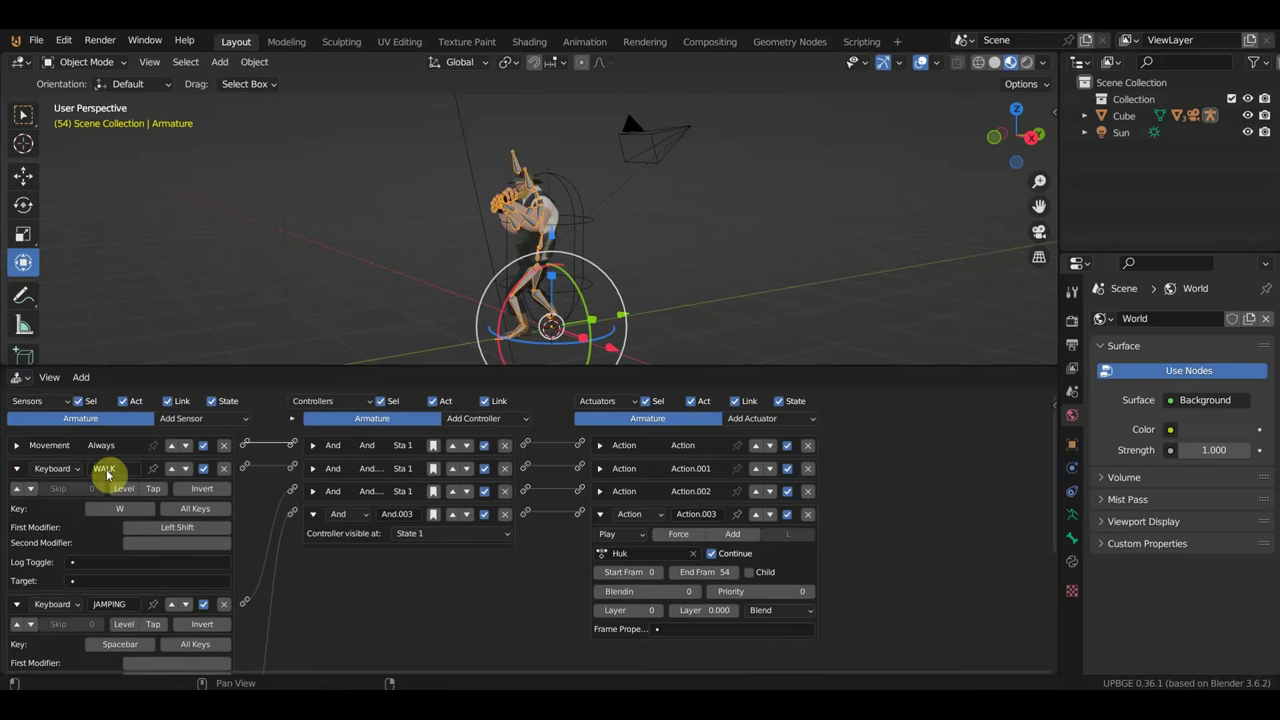
pyautogui.click(599, 468)
pyautogui.click(694, 469)
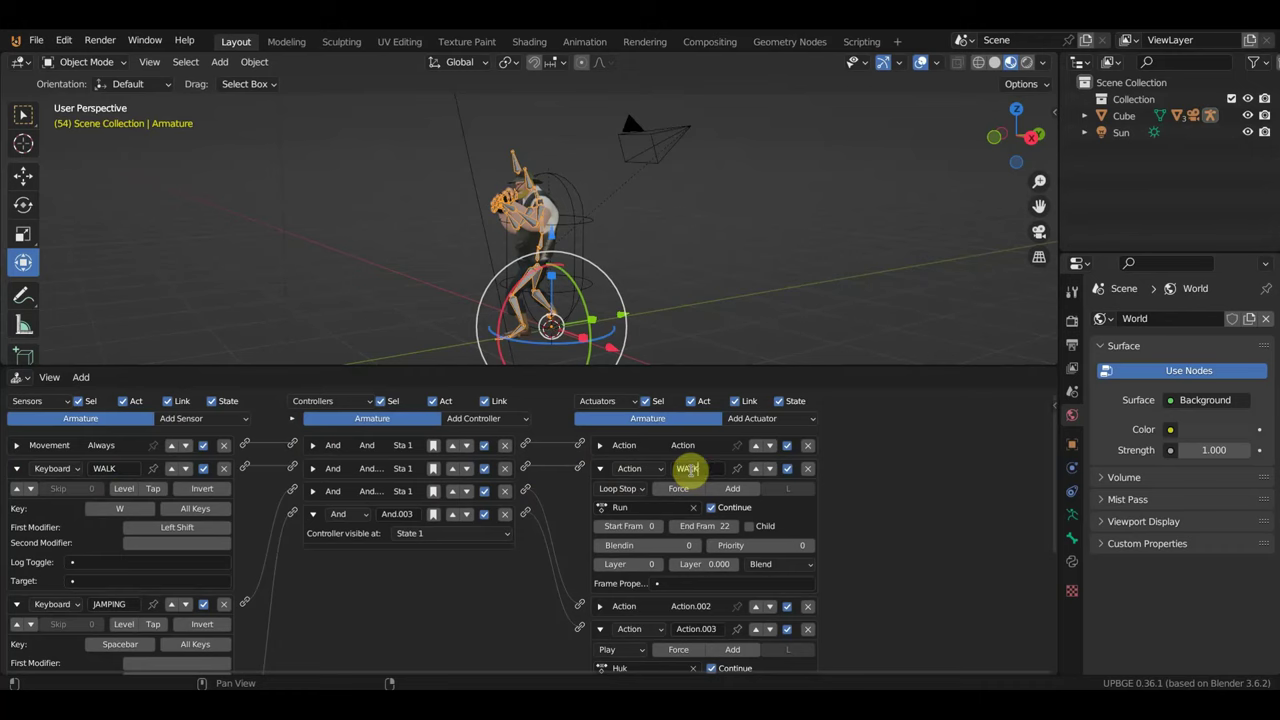
# - Fold up the WALK bricks and rename the Action.002 jumping actuator to JAMPING
pyautogui.click(600, 470)
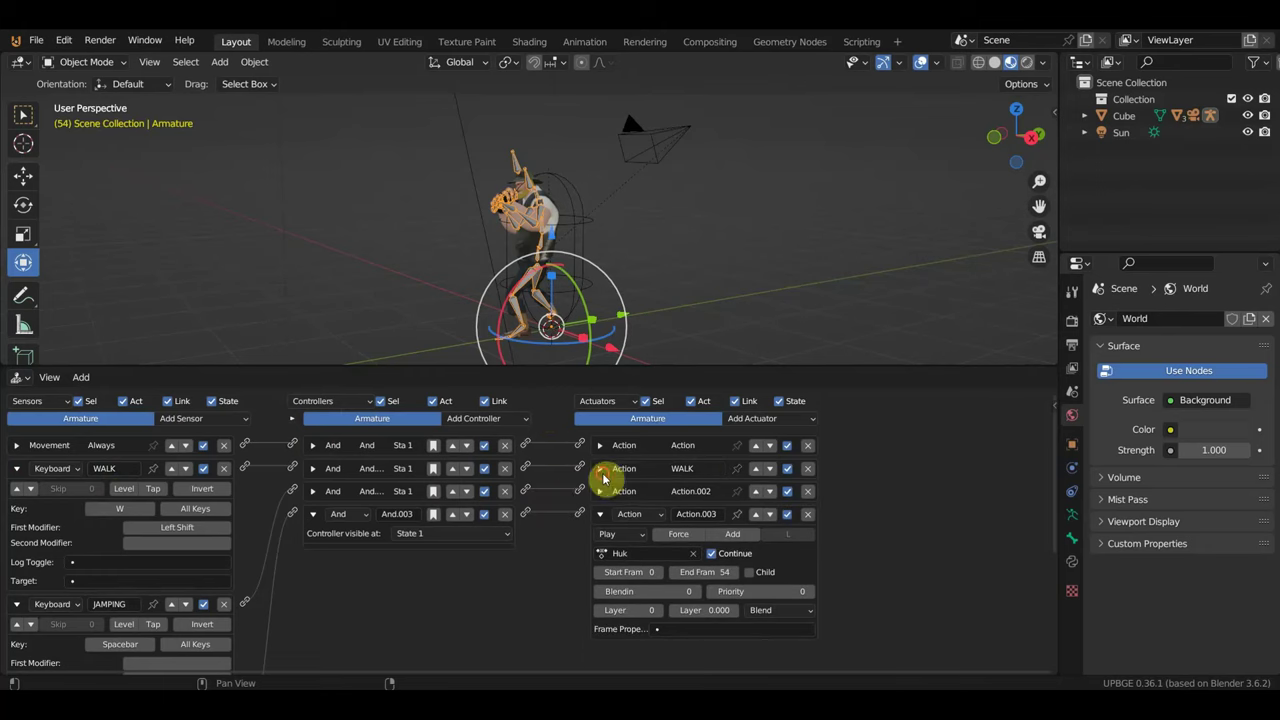
pyautogui.click(14, 469)
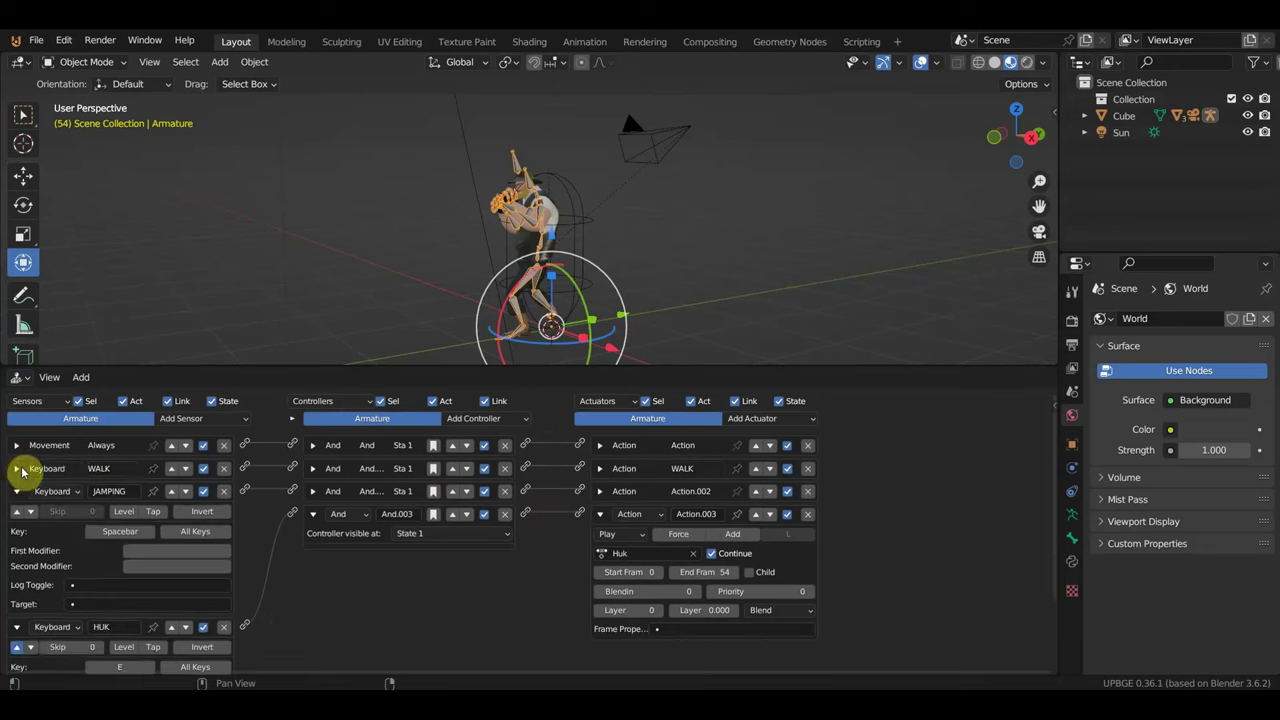
pyautogui.click(600, 493)
pyautogui.click(697, 492)
pyautogui.write('JAMPING')
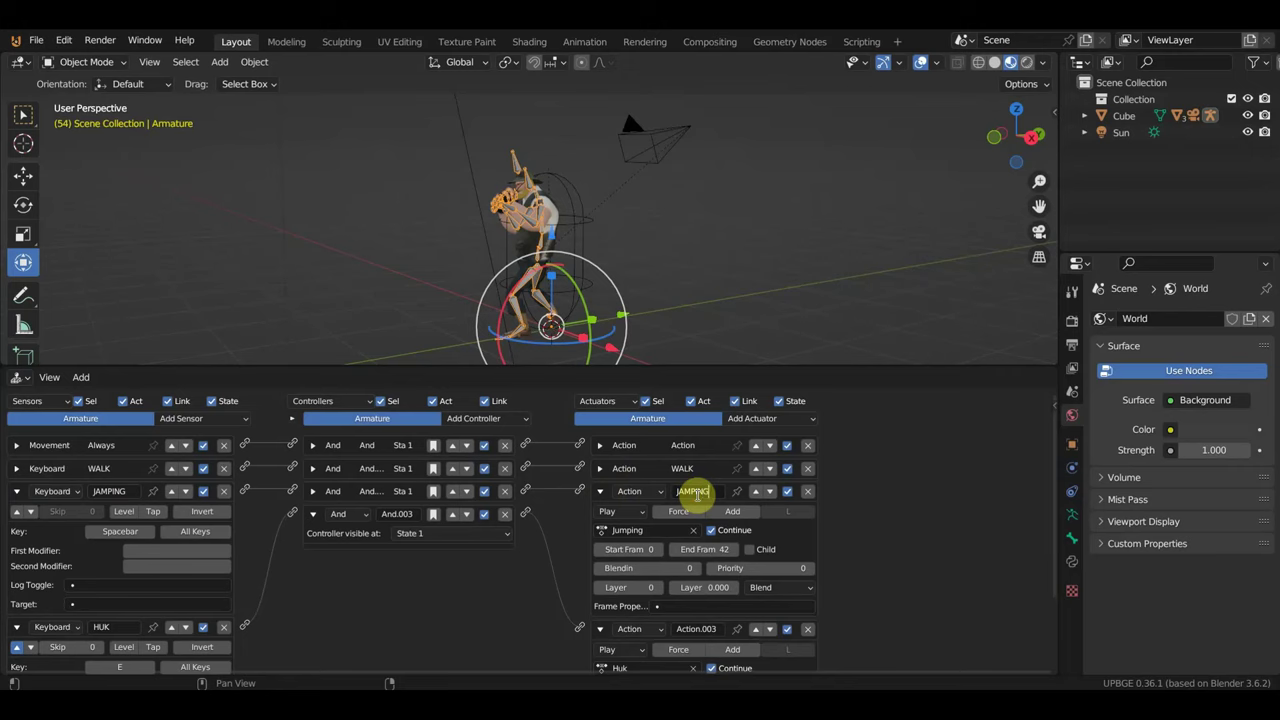
pyautogui.click(600, 491)
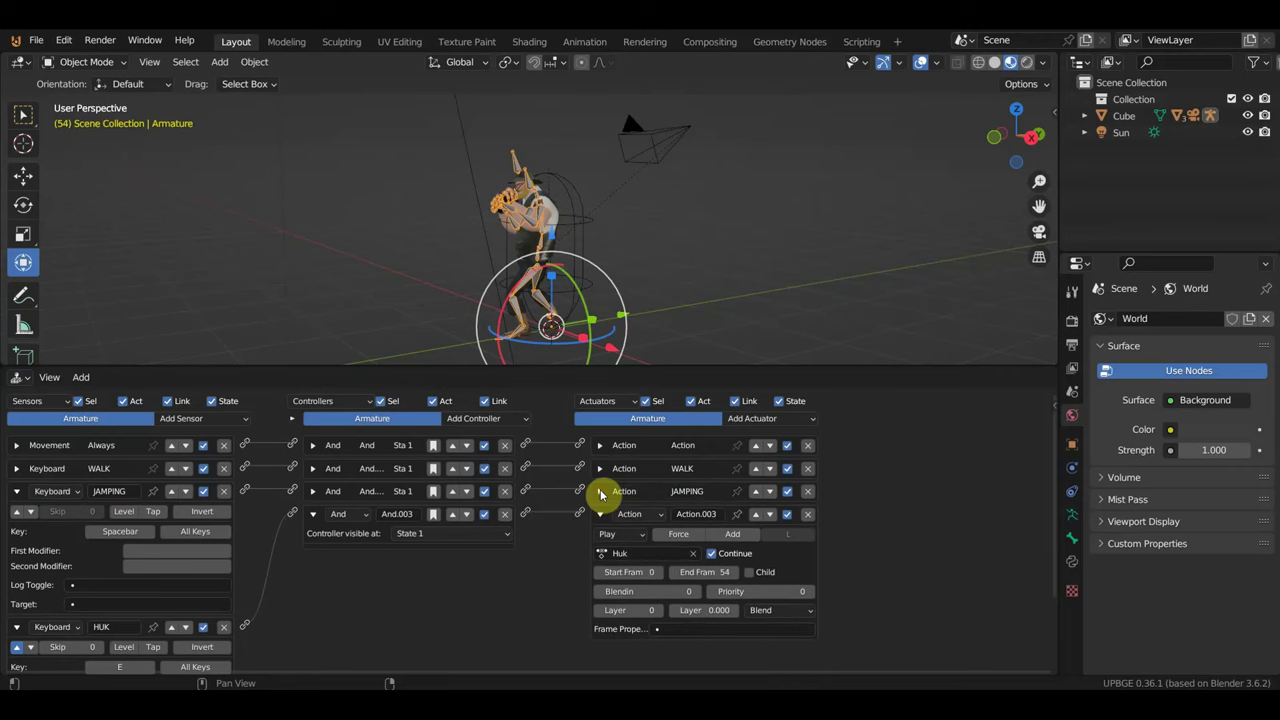
pyautogui.click(18, 494)
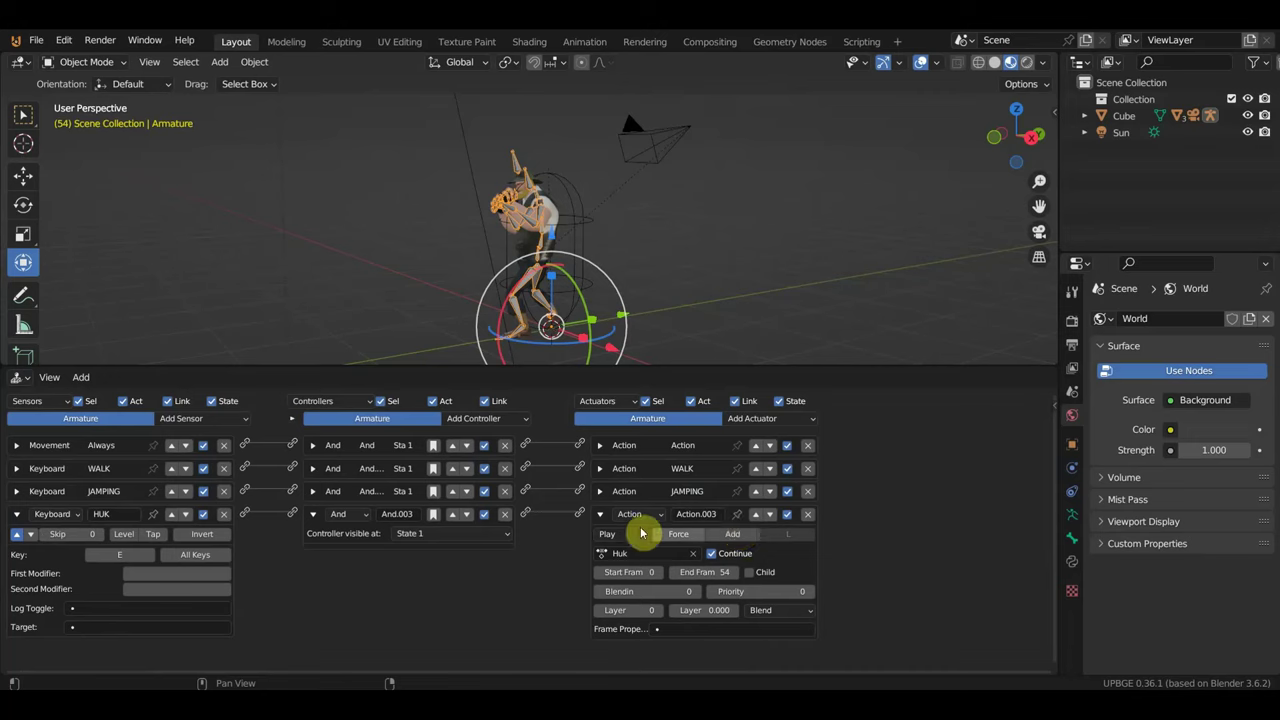
# - Rename the Action.003 actuator to HUK and collapse the fourth sensor, controller and actuator
pyautogui.click(697, 514)
pyautogui.write('HUK')
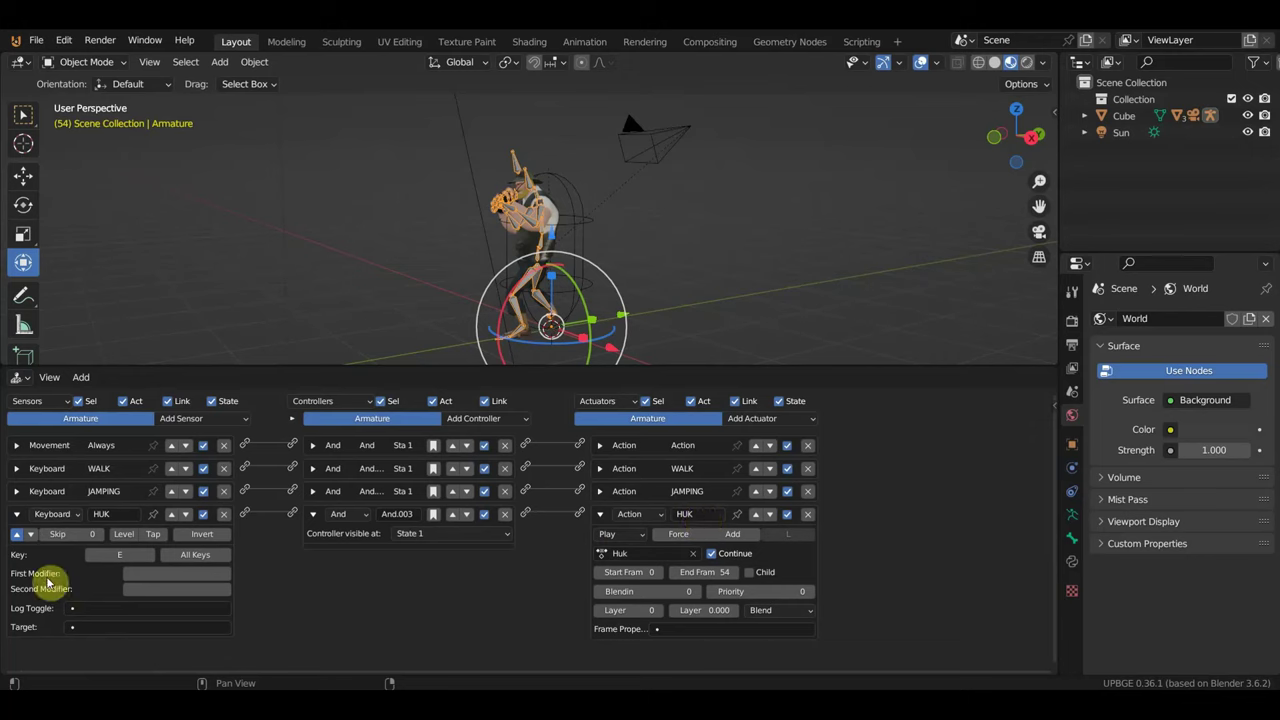
pyautogui.click(17, 514)
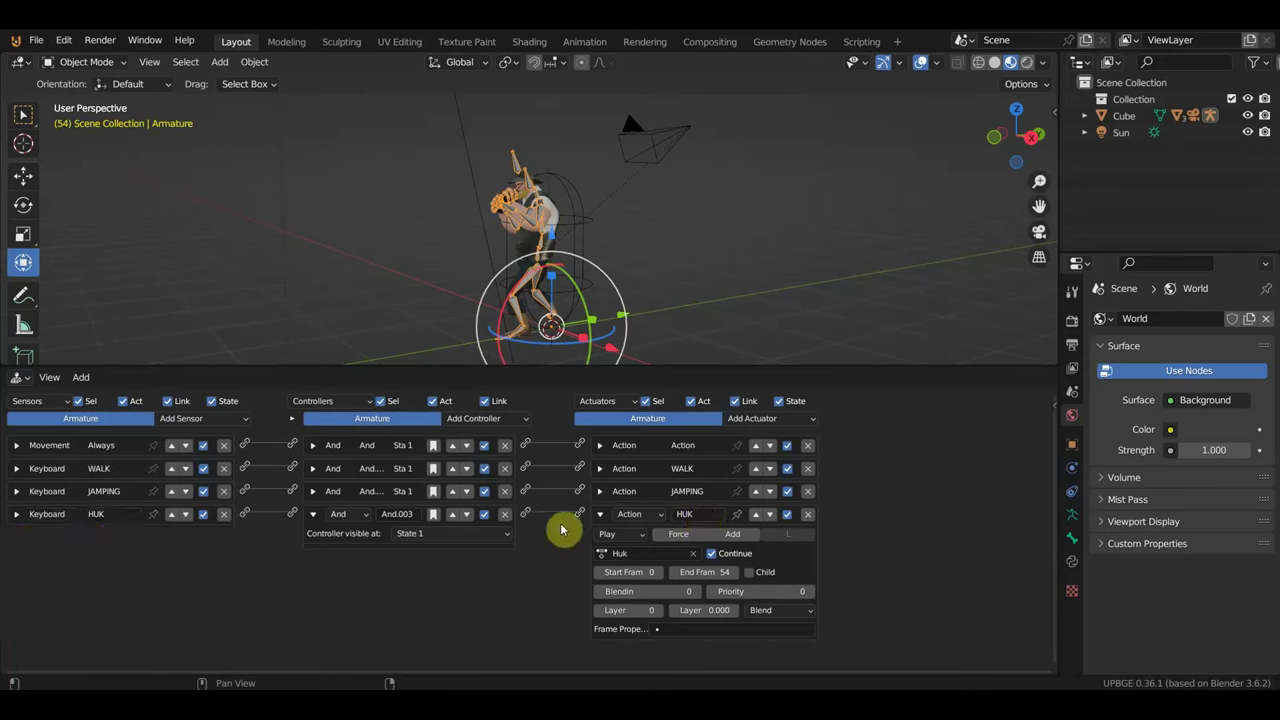
pyautogui.click(599, 514)
pyautogui.click(313, 514)
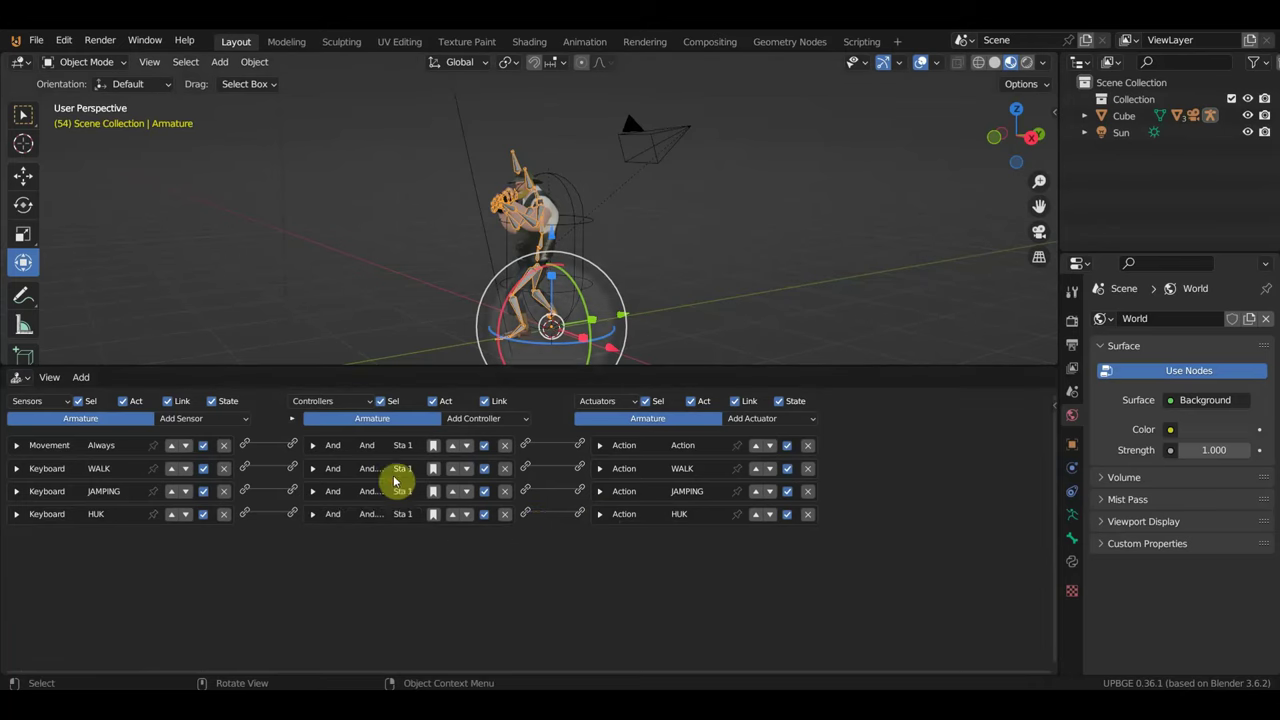
pyautogui.press('p')
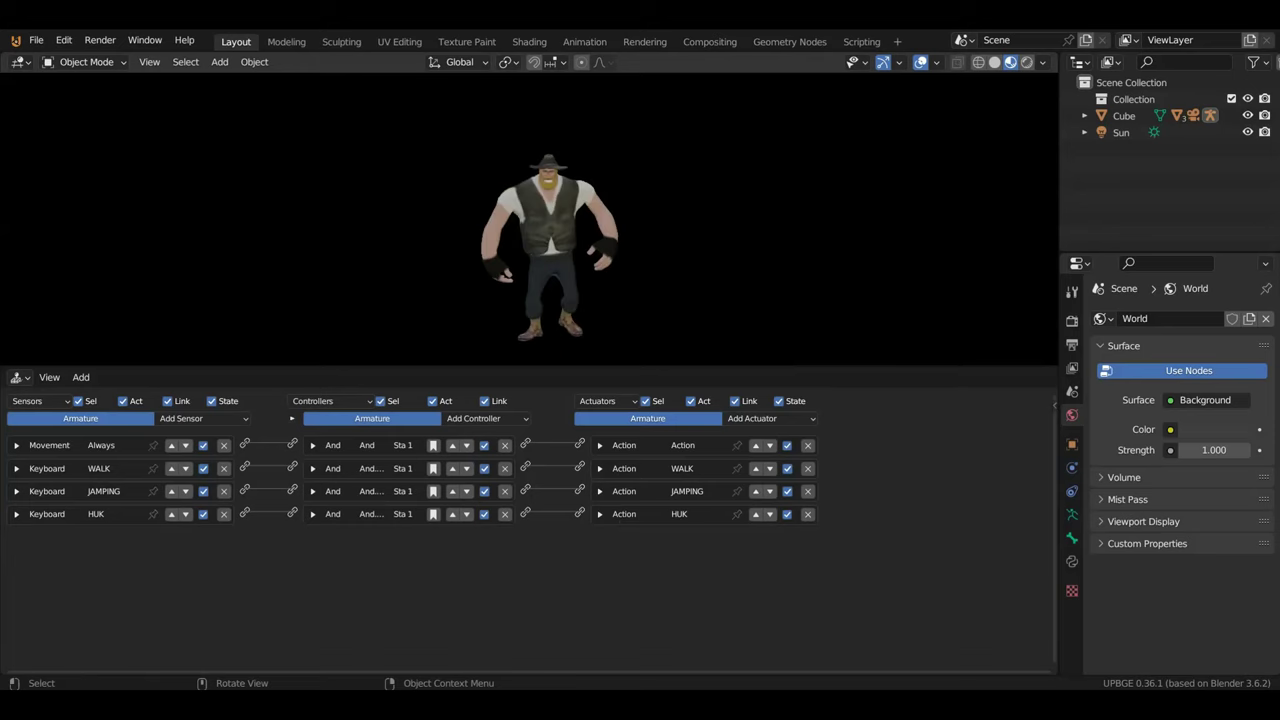
pyautogui.press('a')
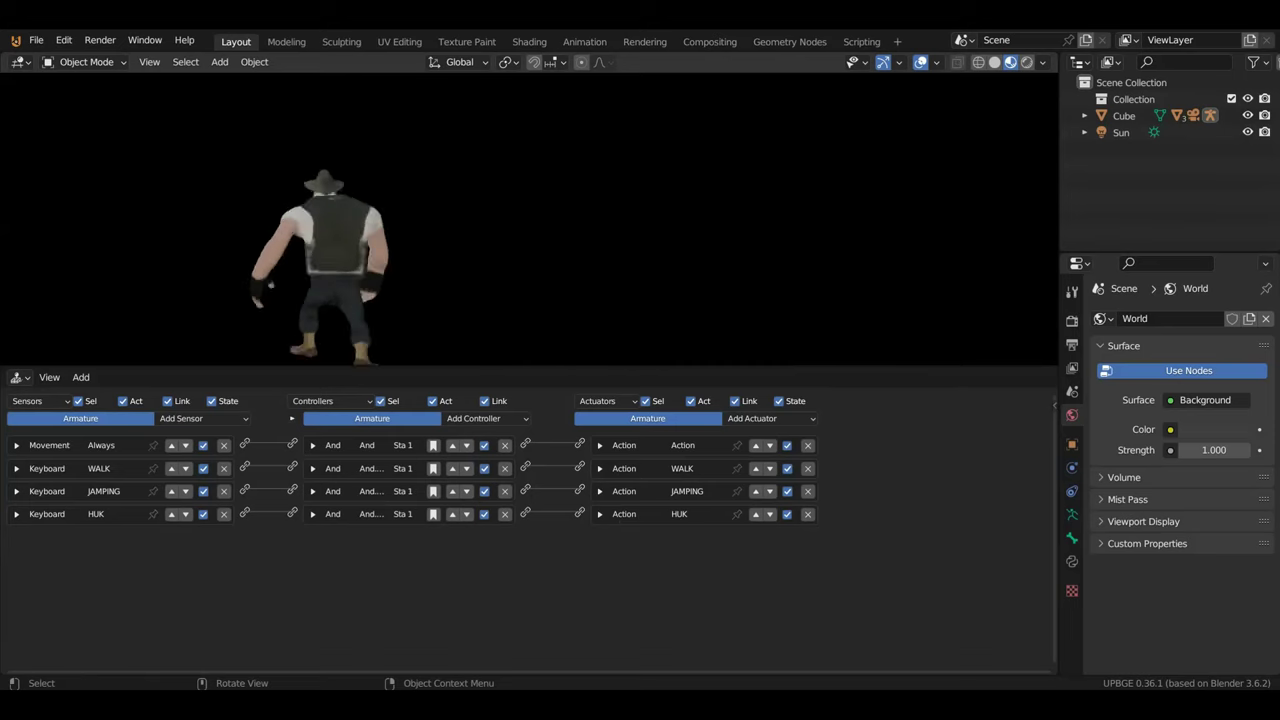
pyautogui.press('w')
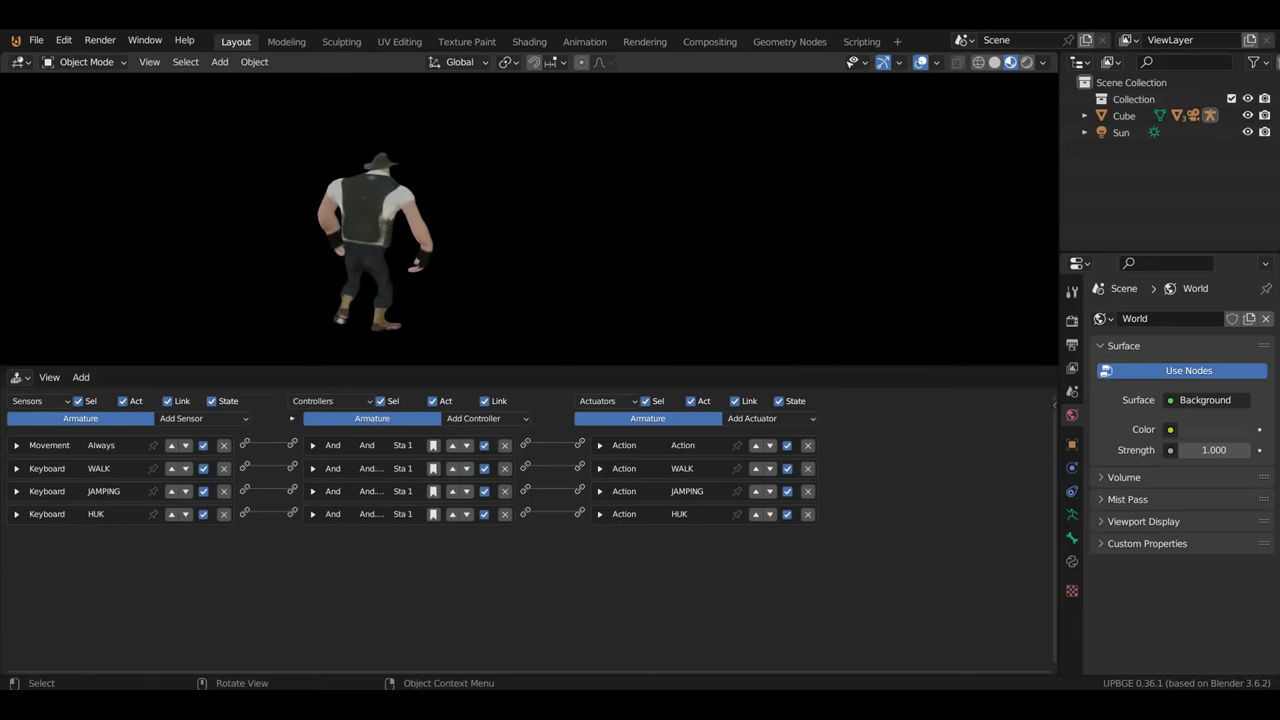
pyautogui.press('d')
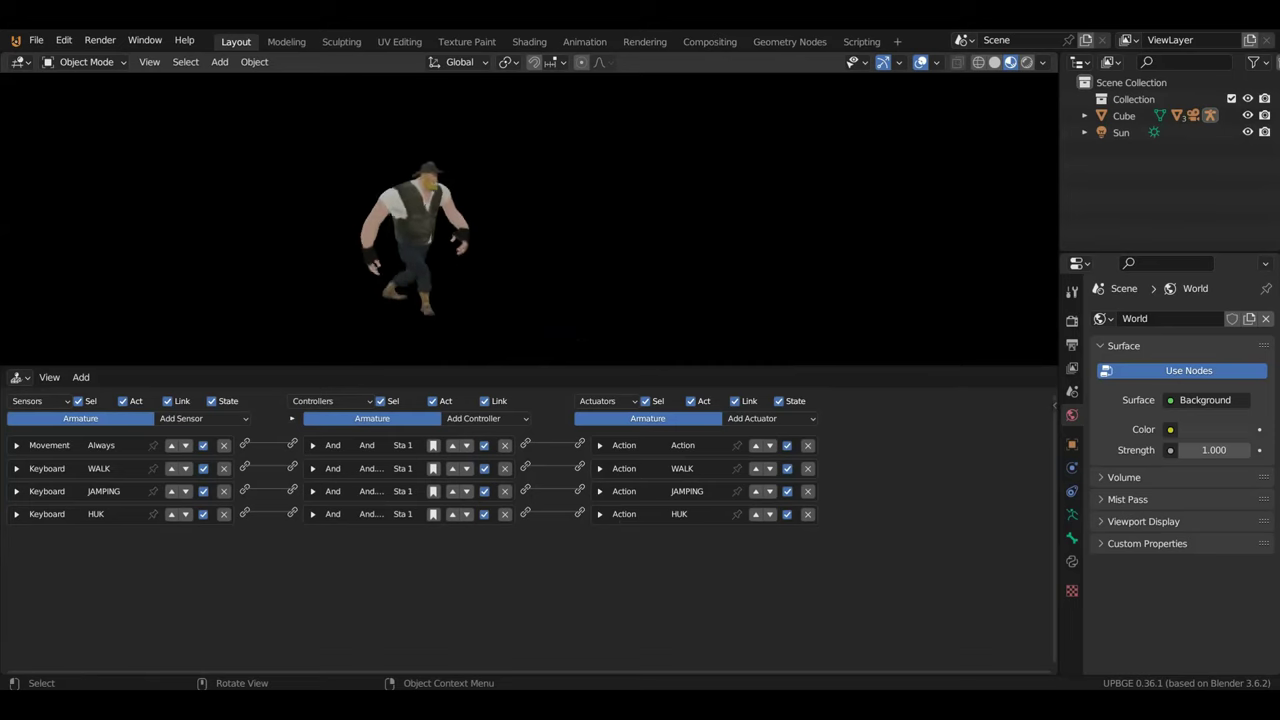
pyautogui.press('a')
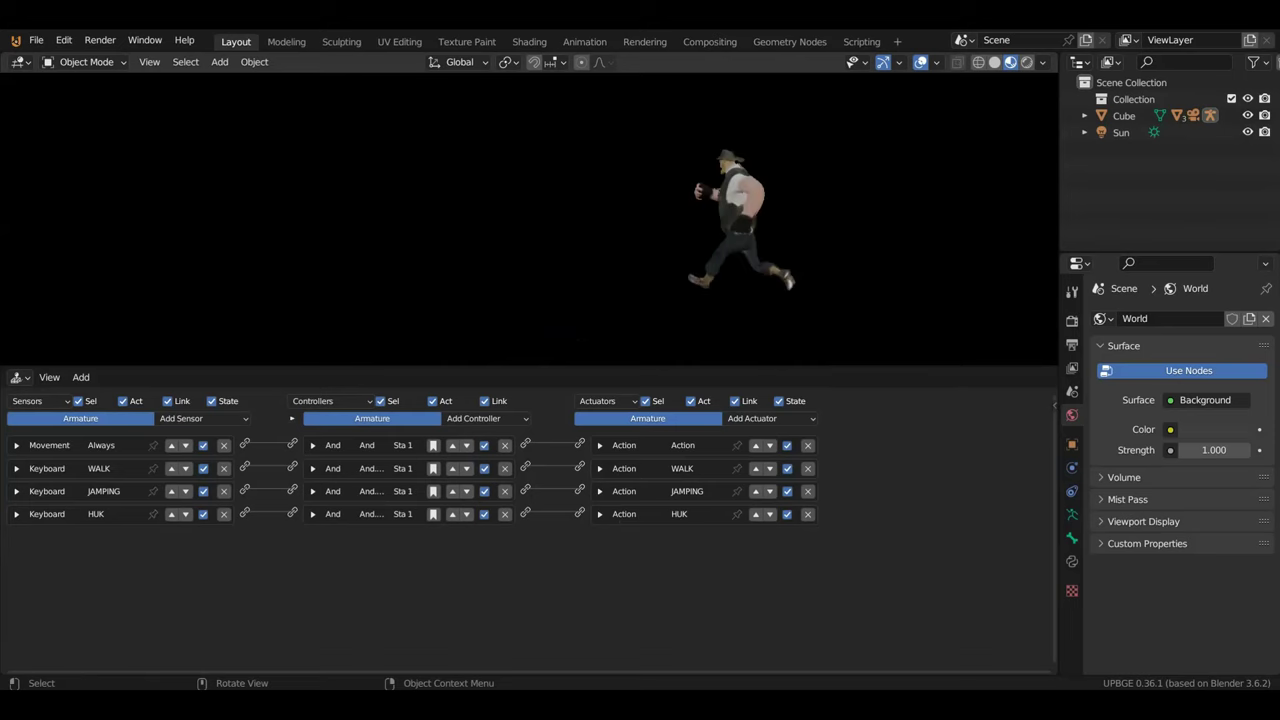
pyautogui.press('d')
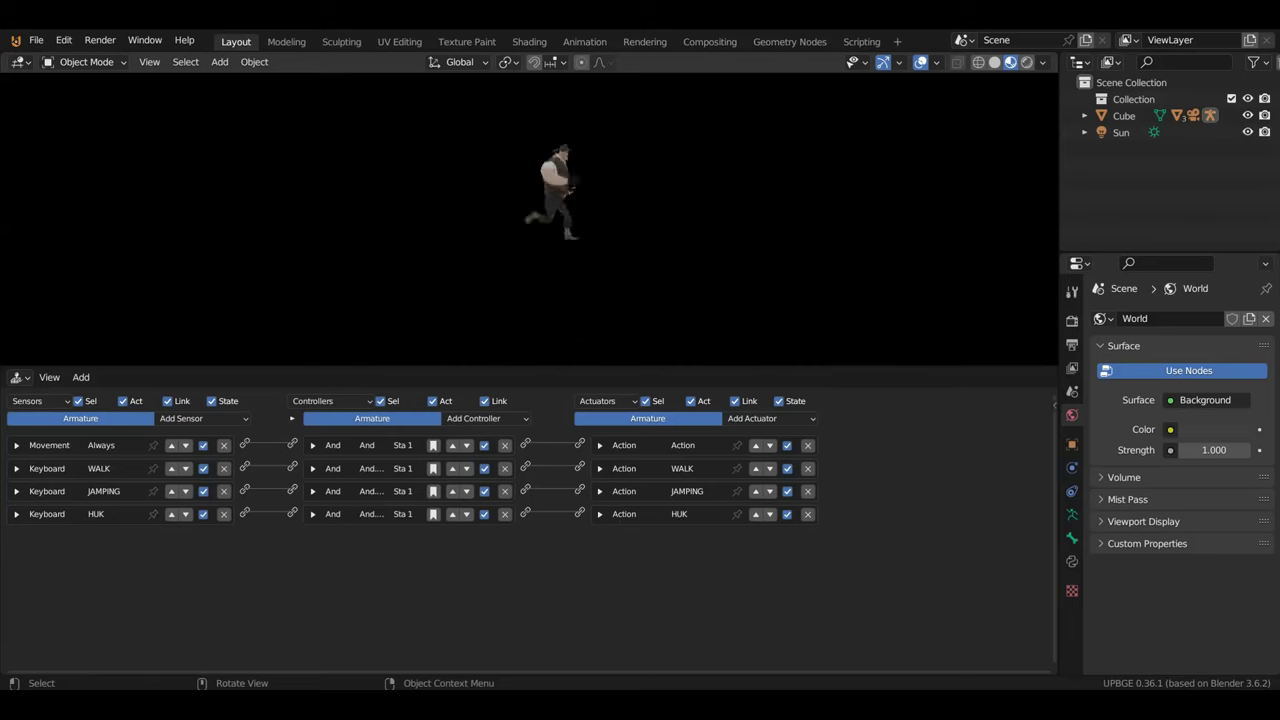
pyautogui.press('a')
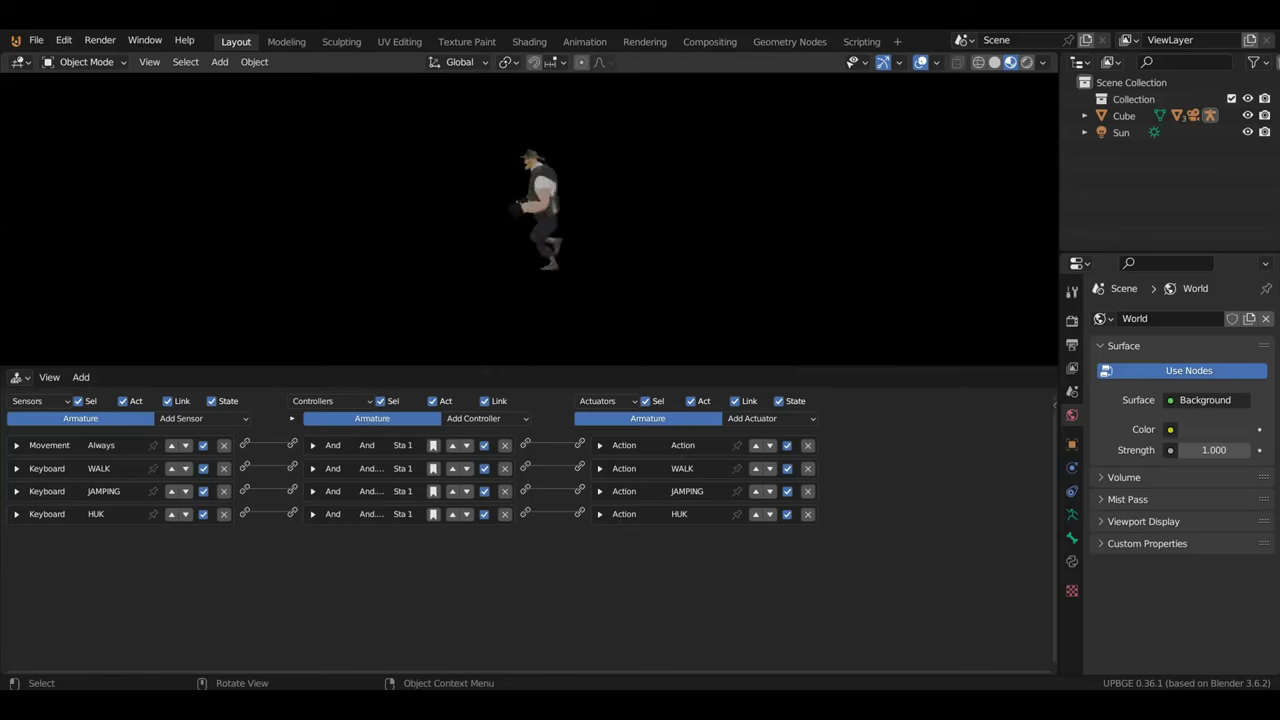
pyautogui.press('d')
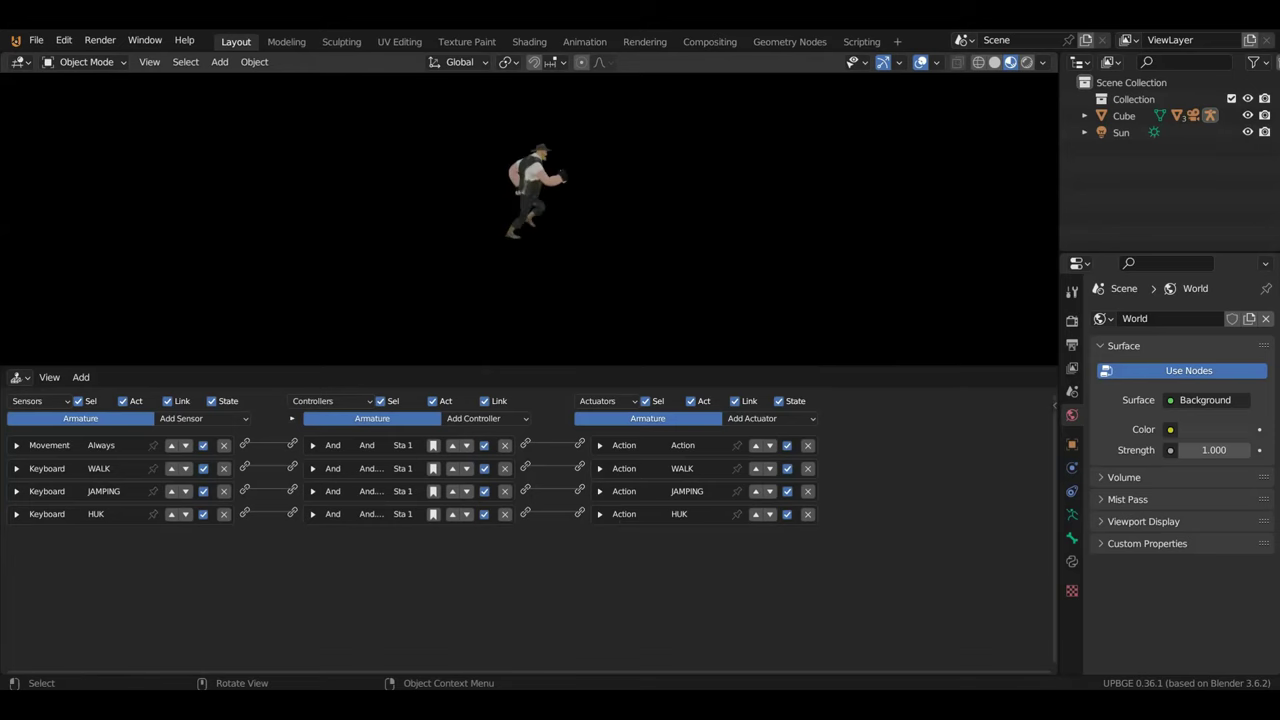
pyautogui.press('w')
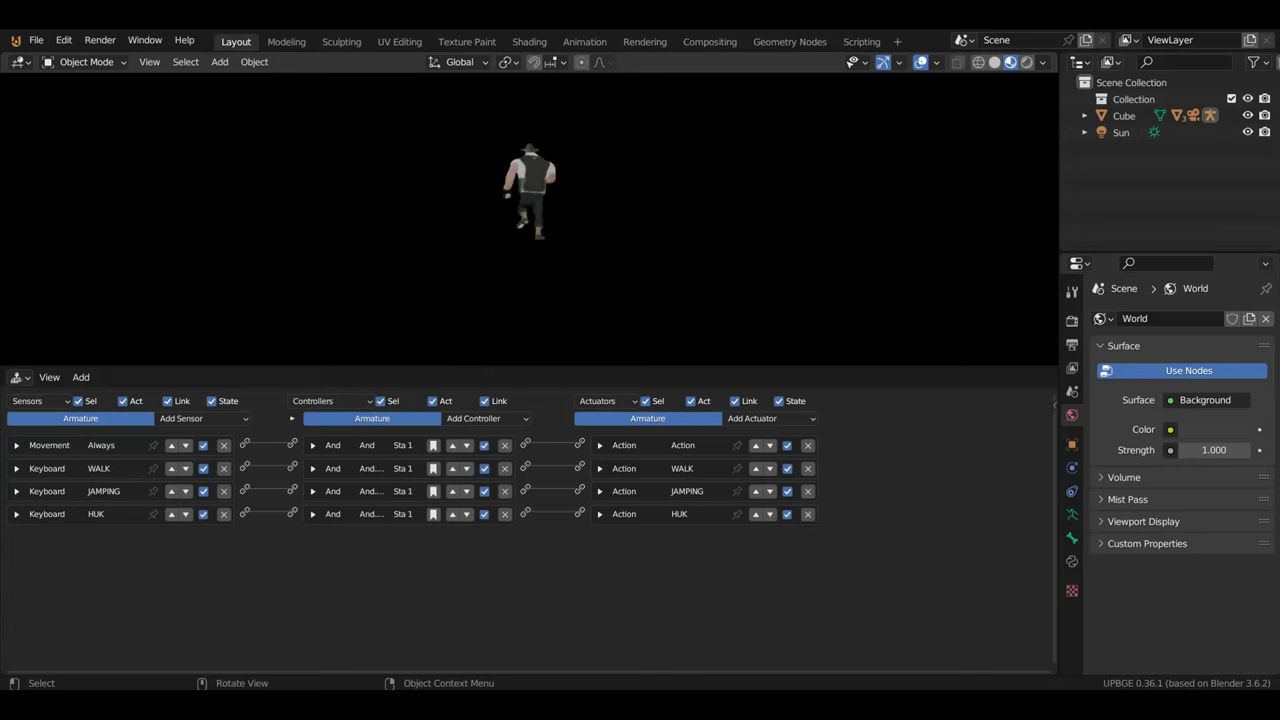
pyautogui.press('Escape')
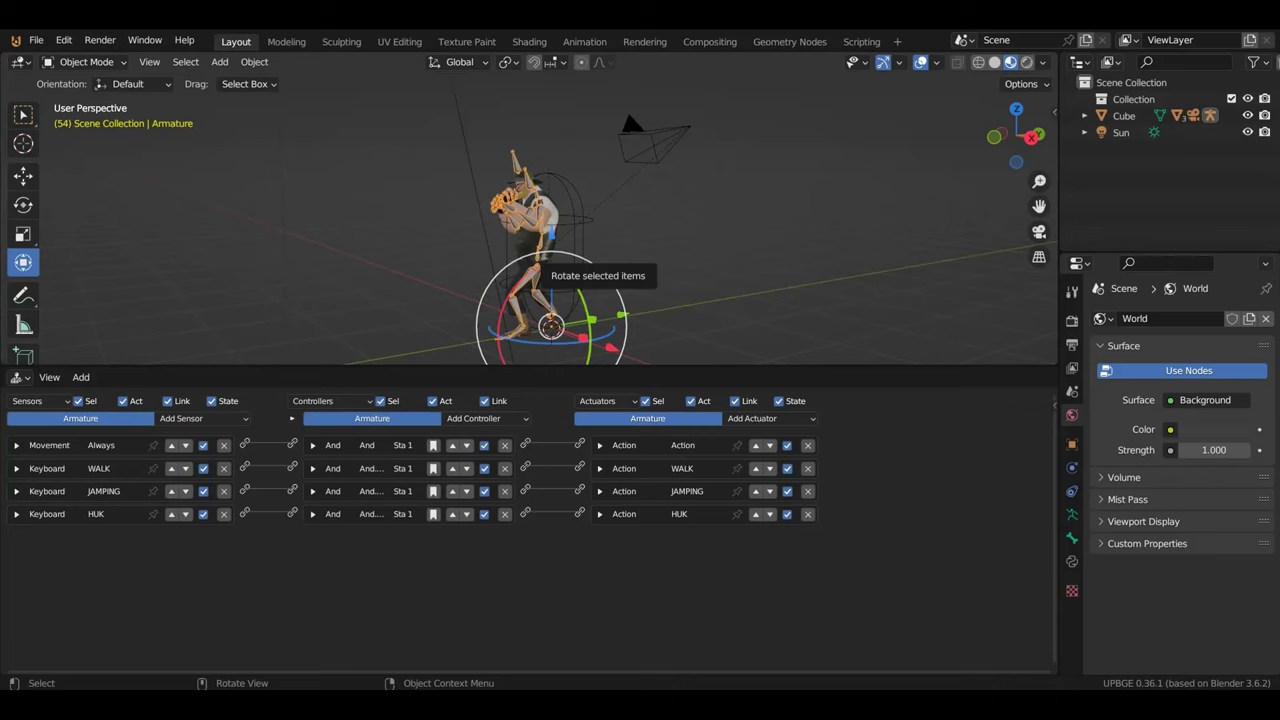
pyautogui.press('p')
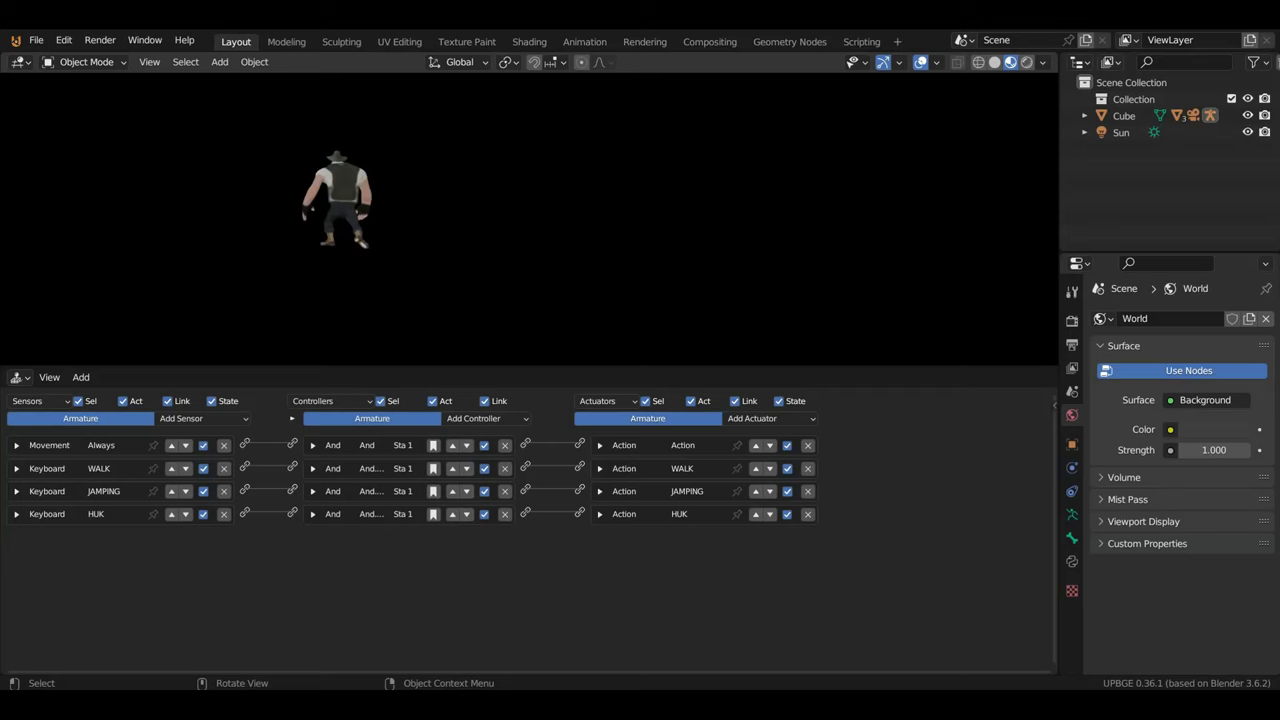
# - Stop the game, select the Cube, and name its Shift+W sensor and Motion.004 actuator RUN
pyautogui.press('Escape')
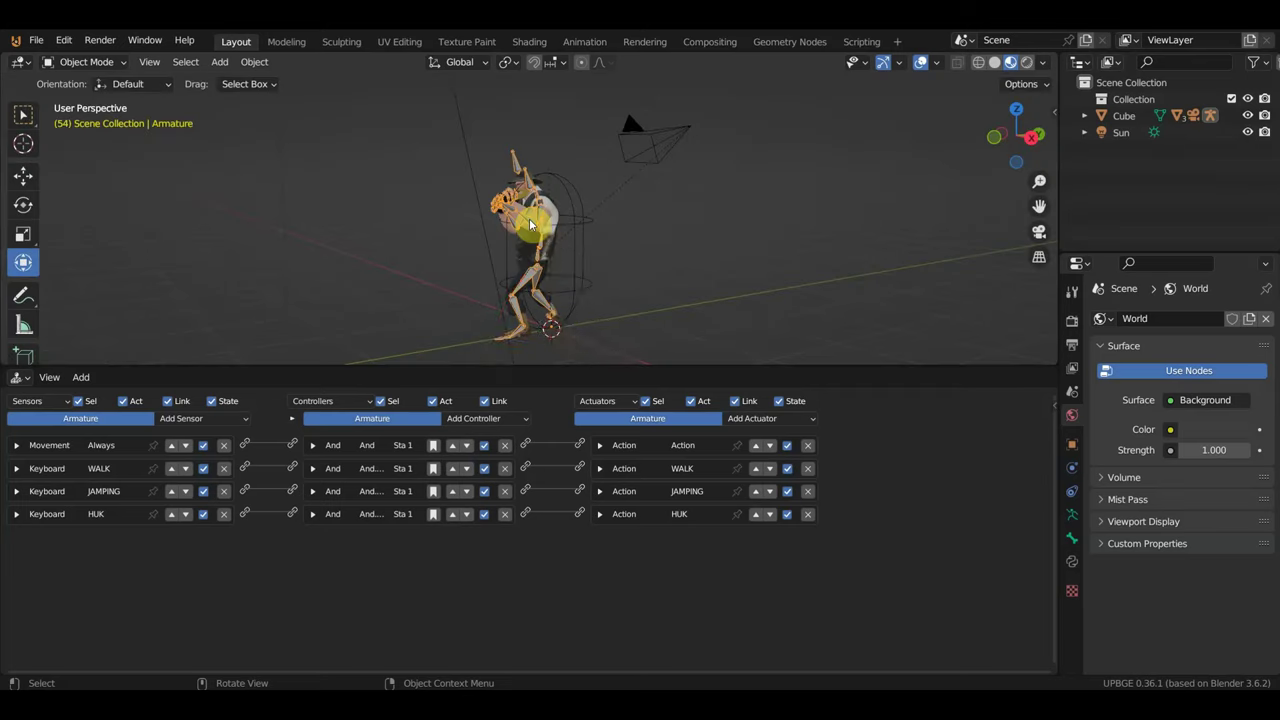
pyautogui.click(587, 195)
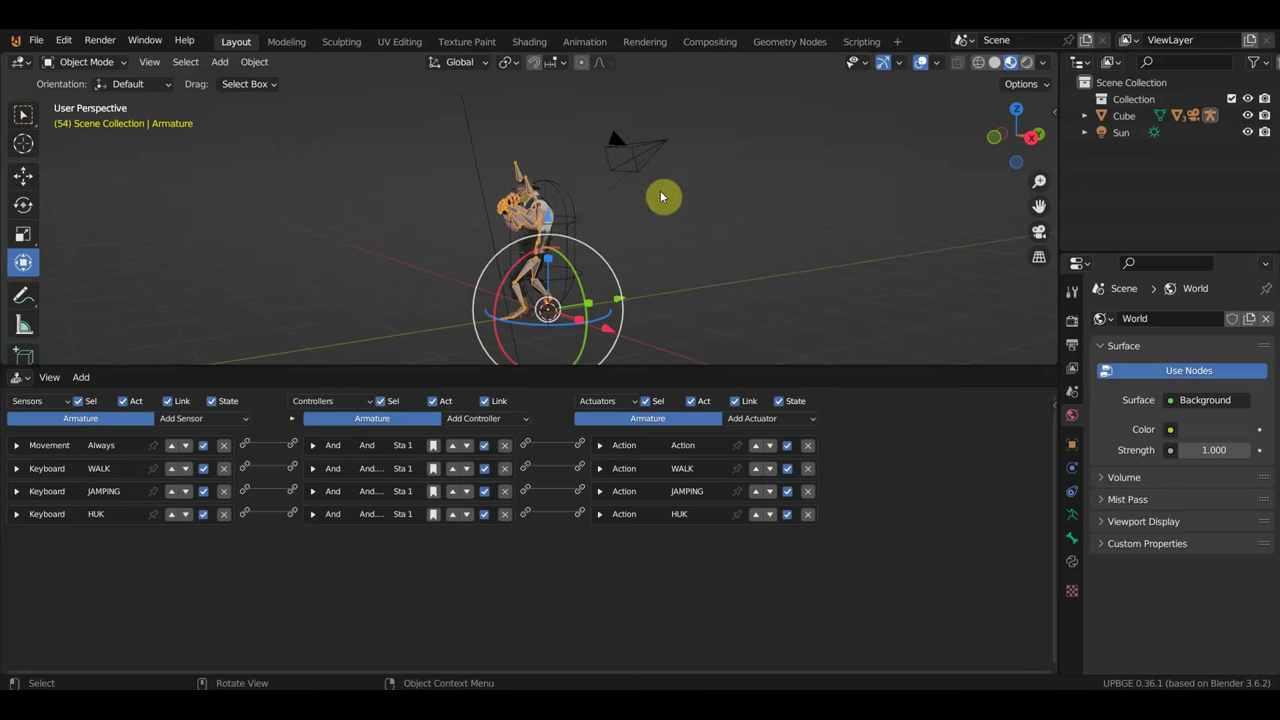
pyautogui.click(565, 197)
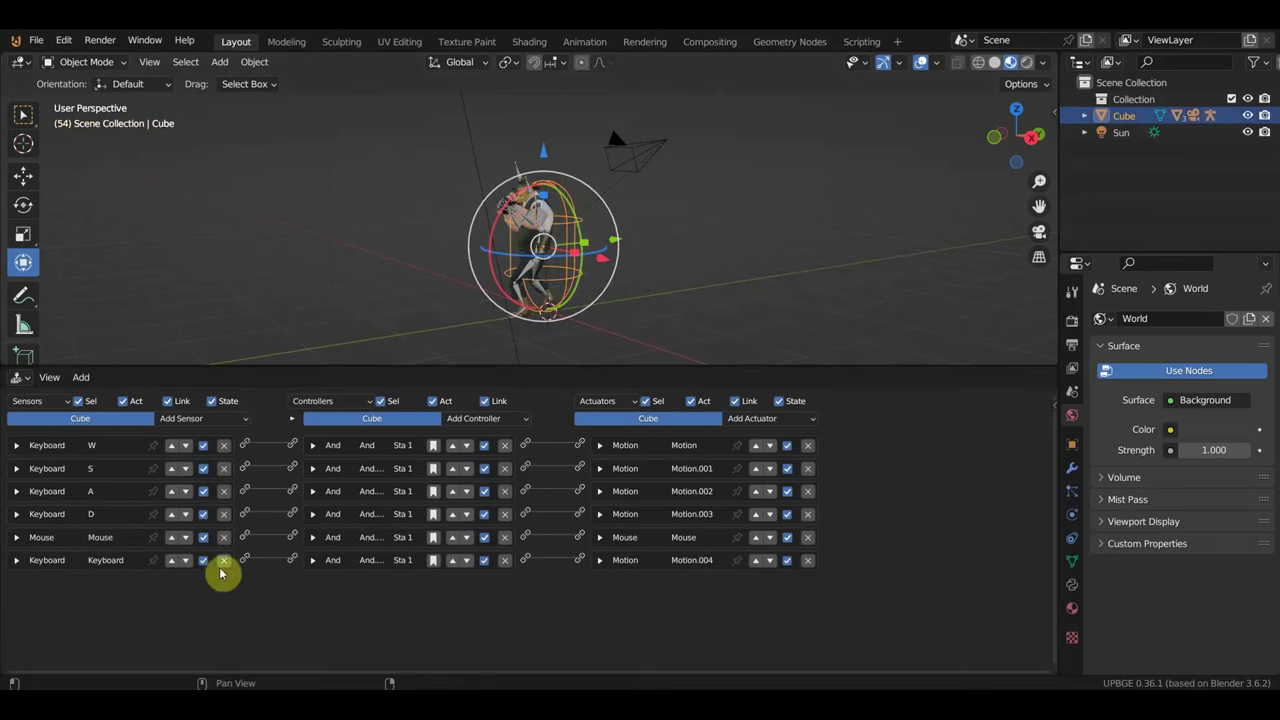
pyautogui.click(16, 561)
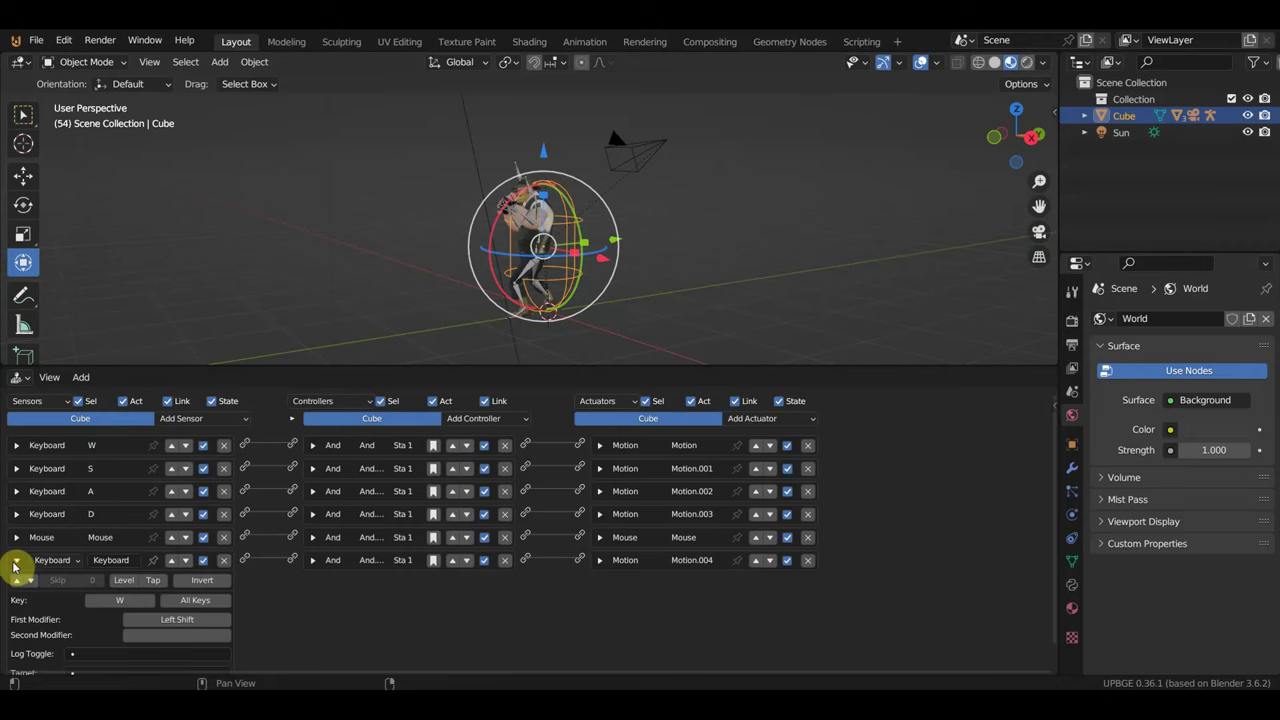
pyautogui.click(15, 563)
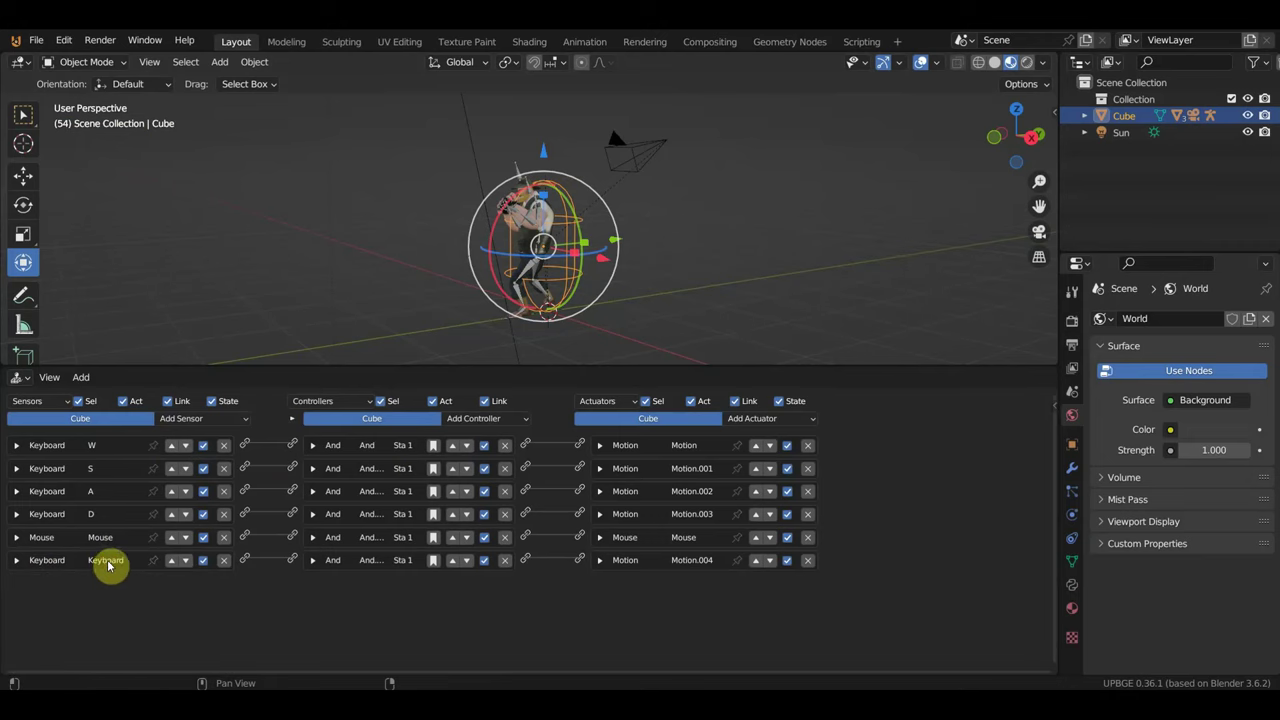
pyautogui.click(17, 562)
pyautogui.write('RUN')
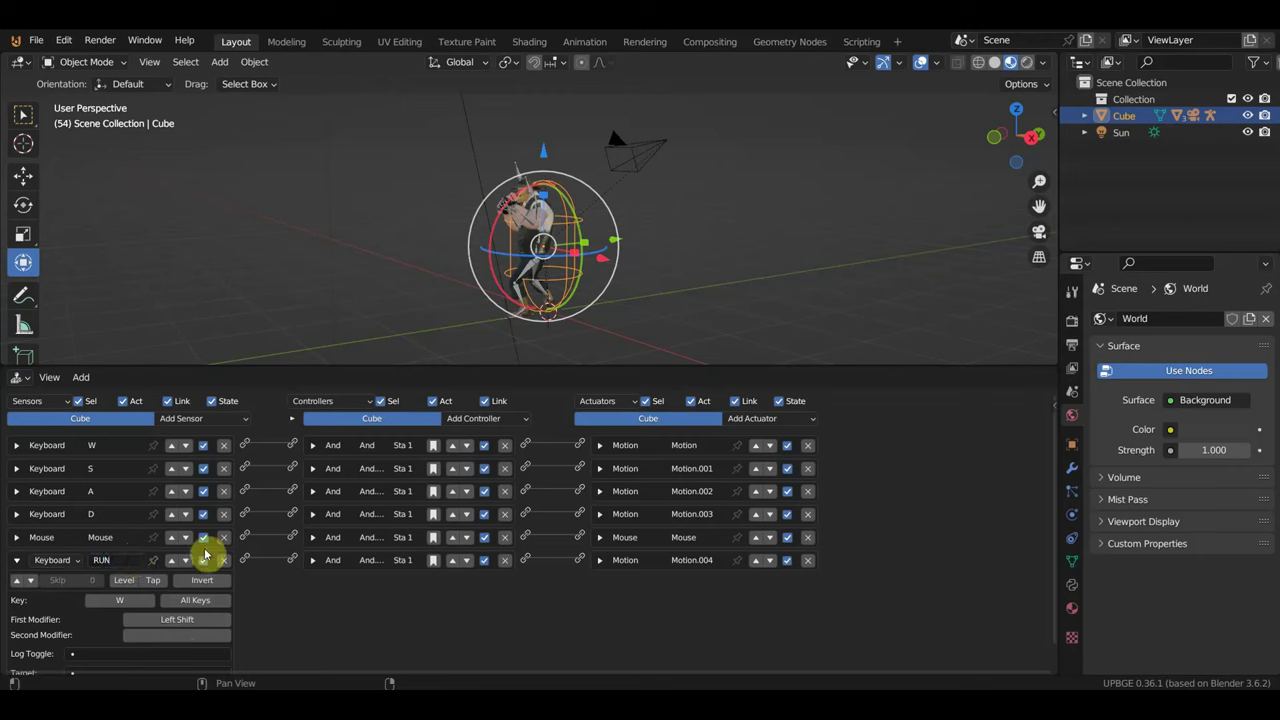
pyautogui.click(599, 561)
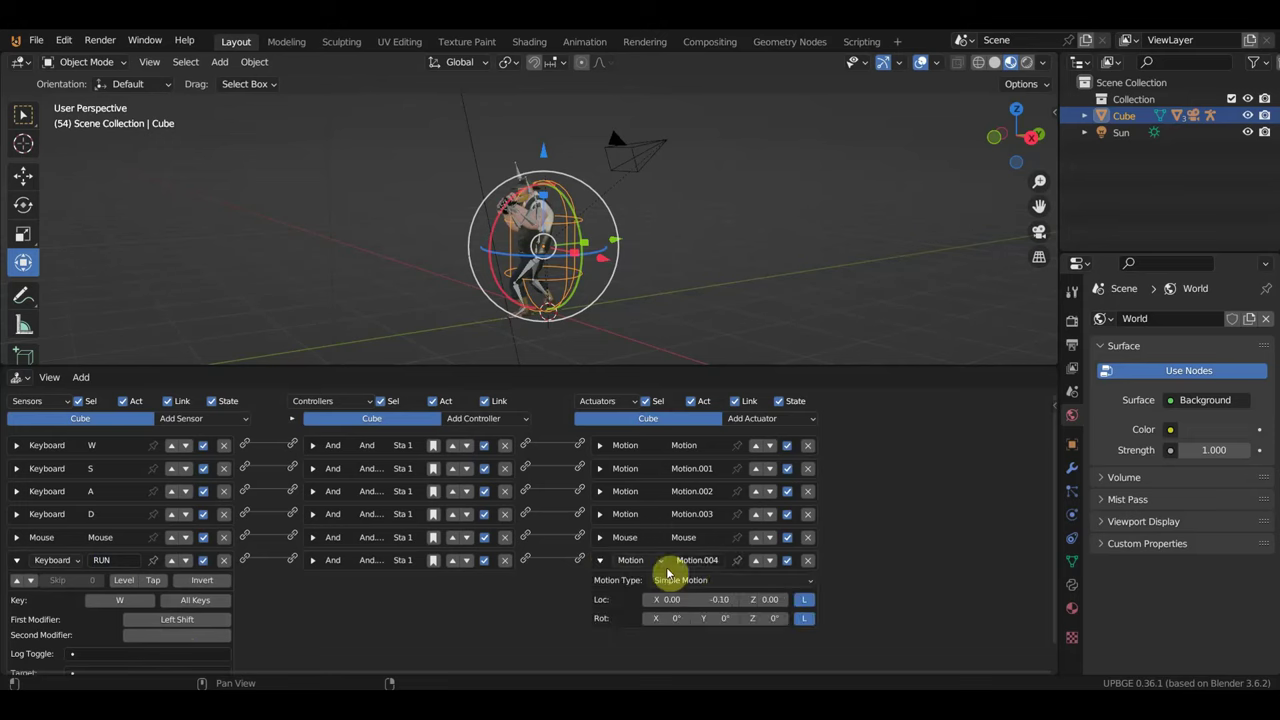
pyautogui.click(700, 561)
pyautogui.write('RUN')
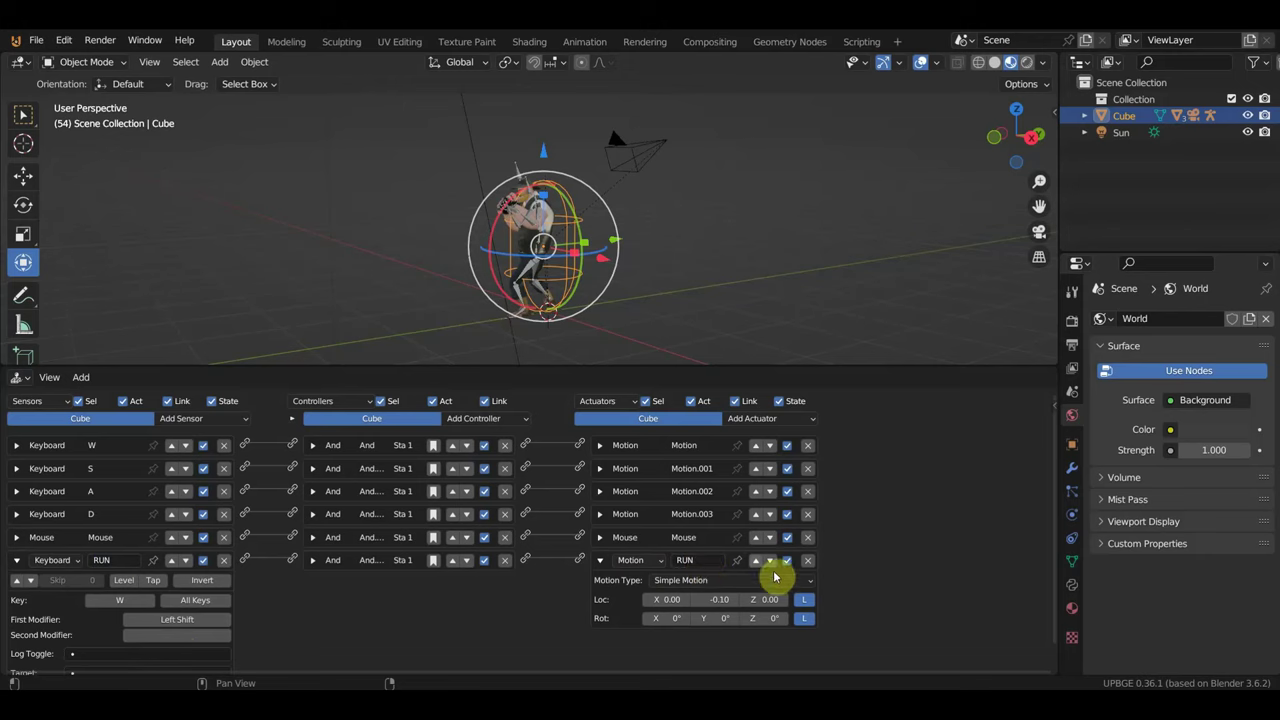
pyautogui.click(16, 560)
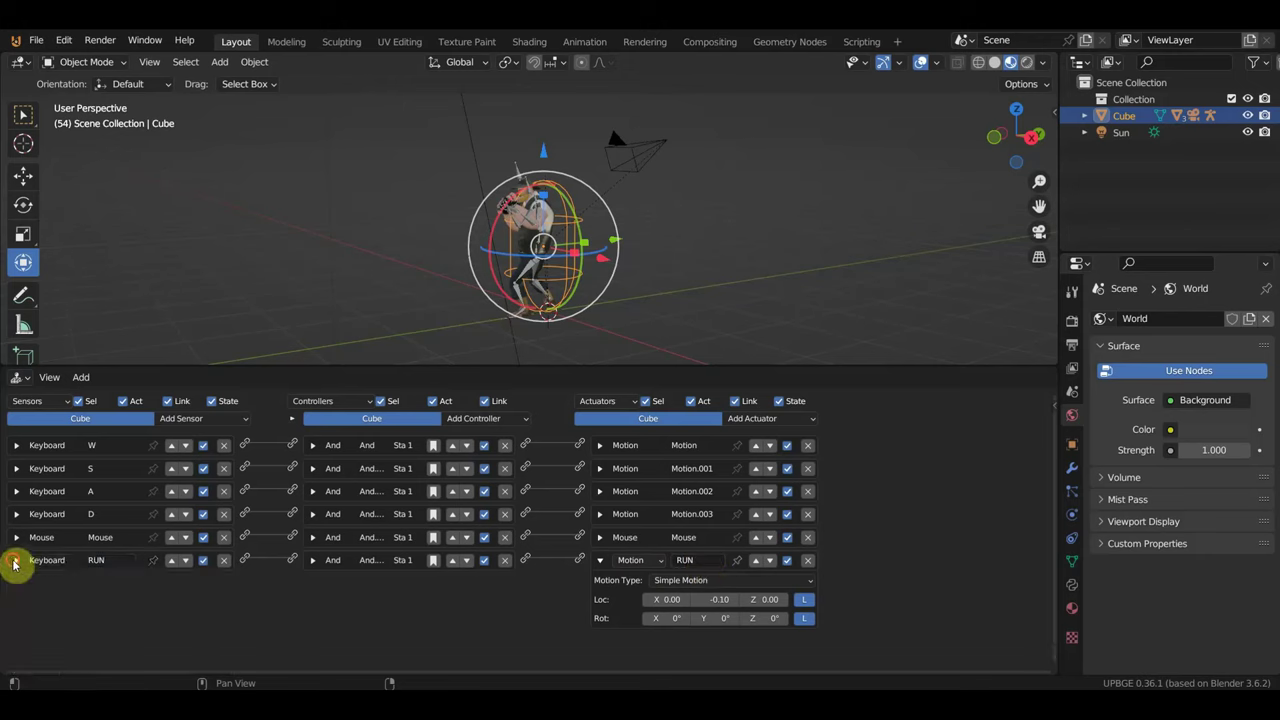
# - Set the RUN motion actuator's Loc Y to -0.10, then select the character's Armature
pyautogui.click(600, 560)
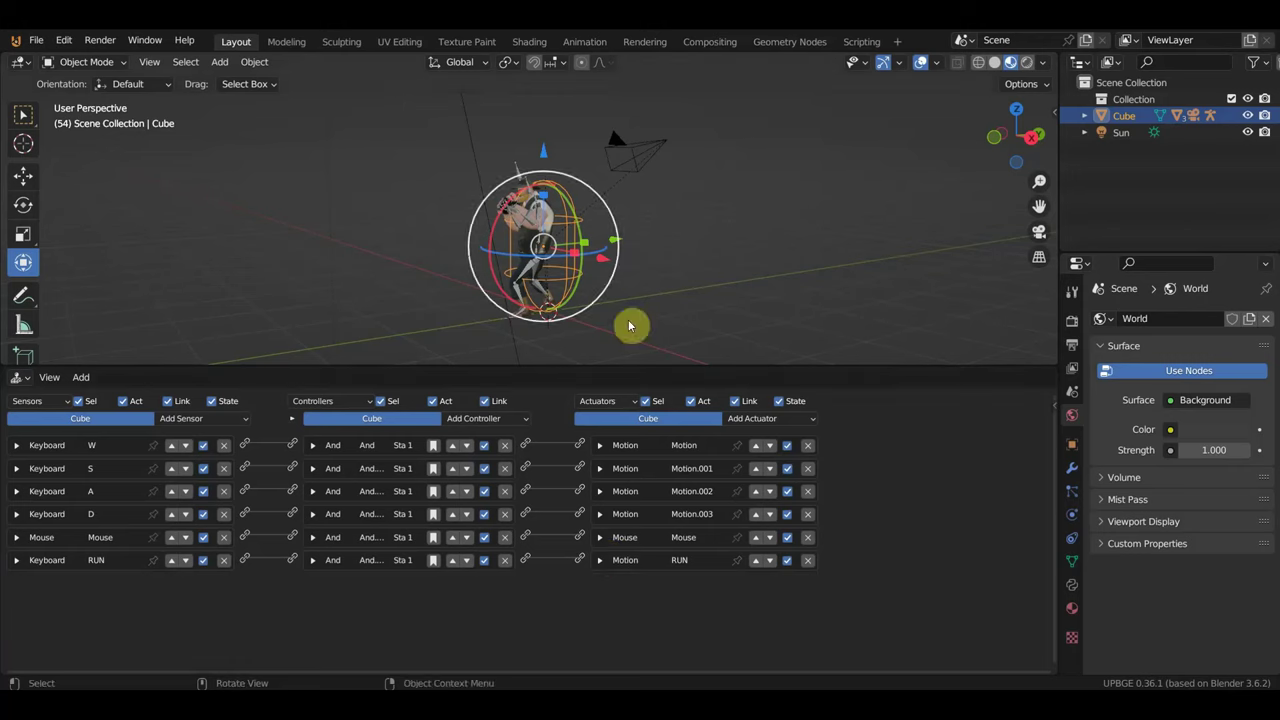
pyautogui.moveTo(572, 202); pyautogui.dragTo(574, 207, button='middle')
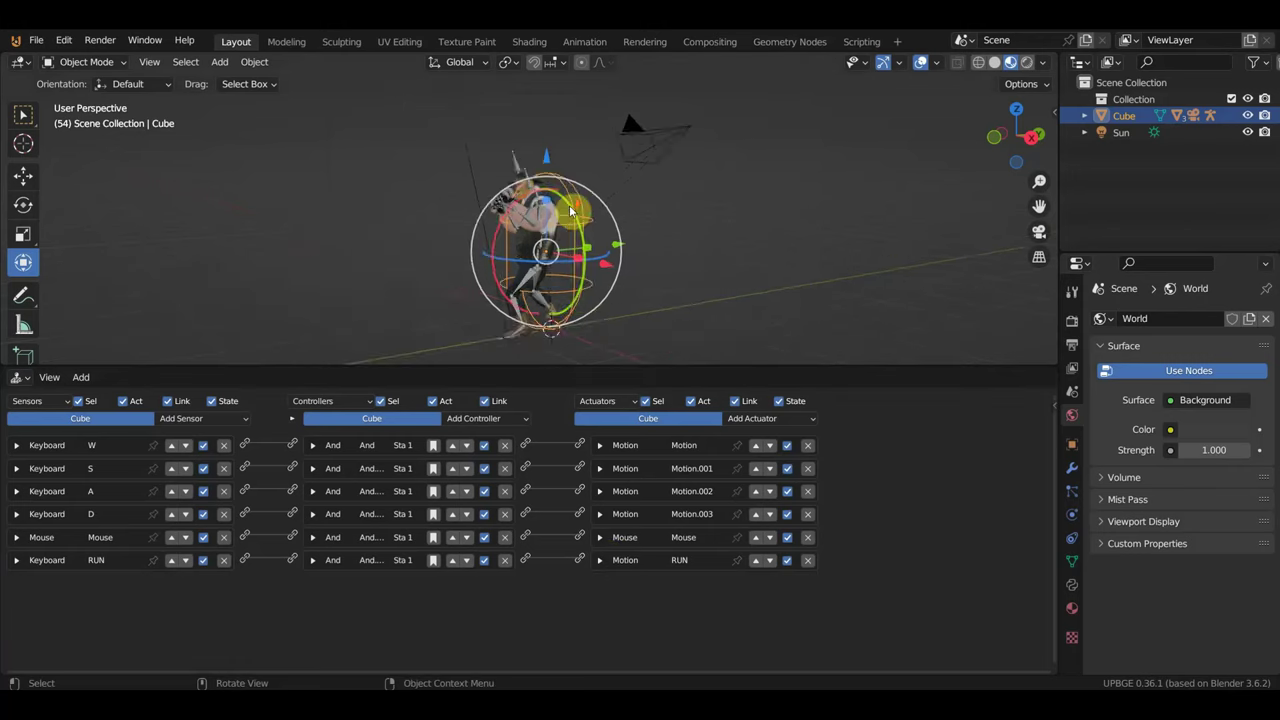
pyautogui.click(600, 560)
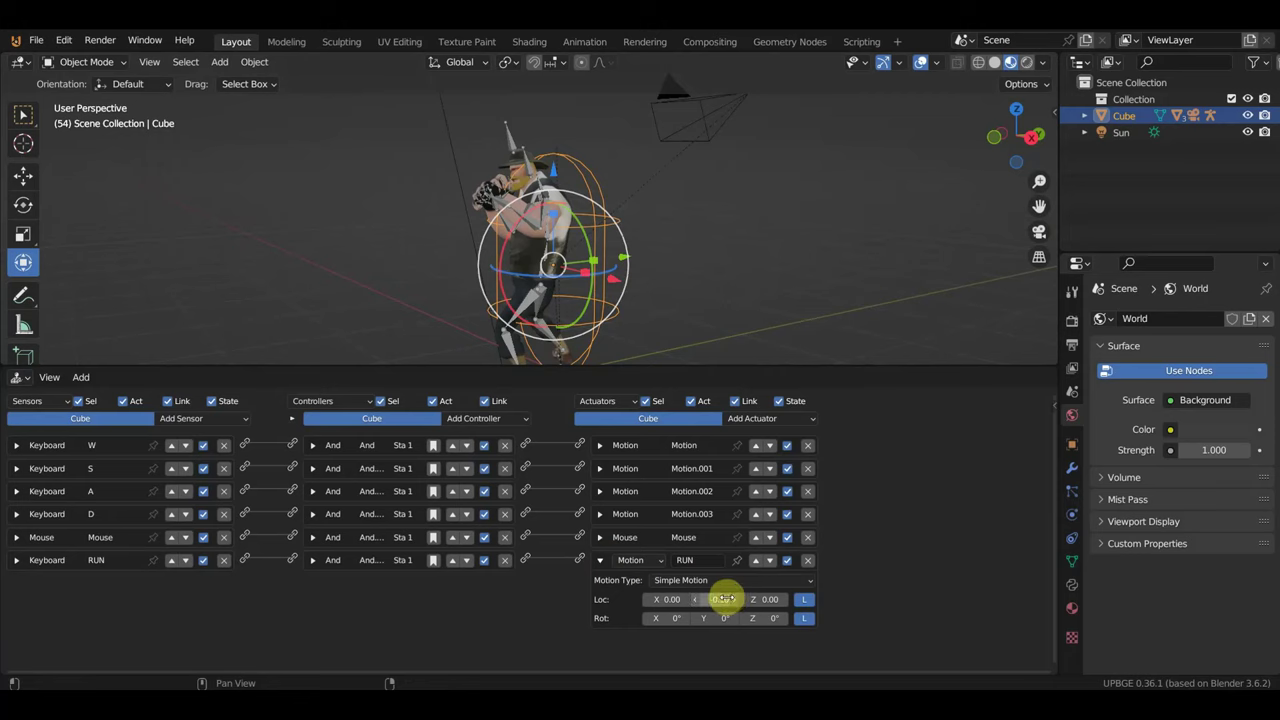
pyautogui.moveTo(722, 599); pyautogui.dragTo(666, 590)
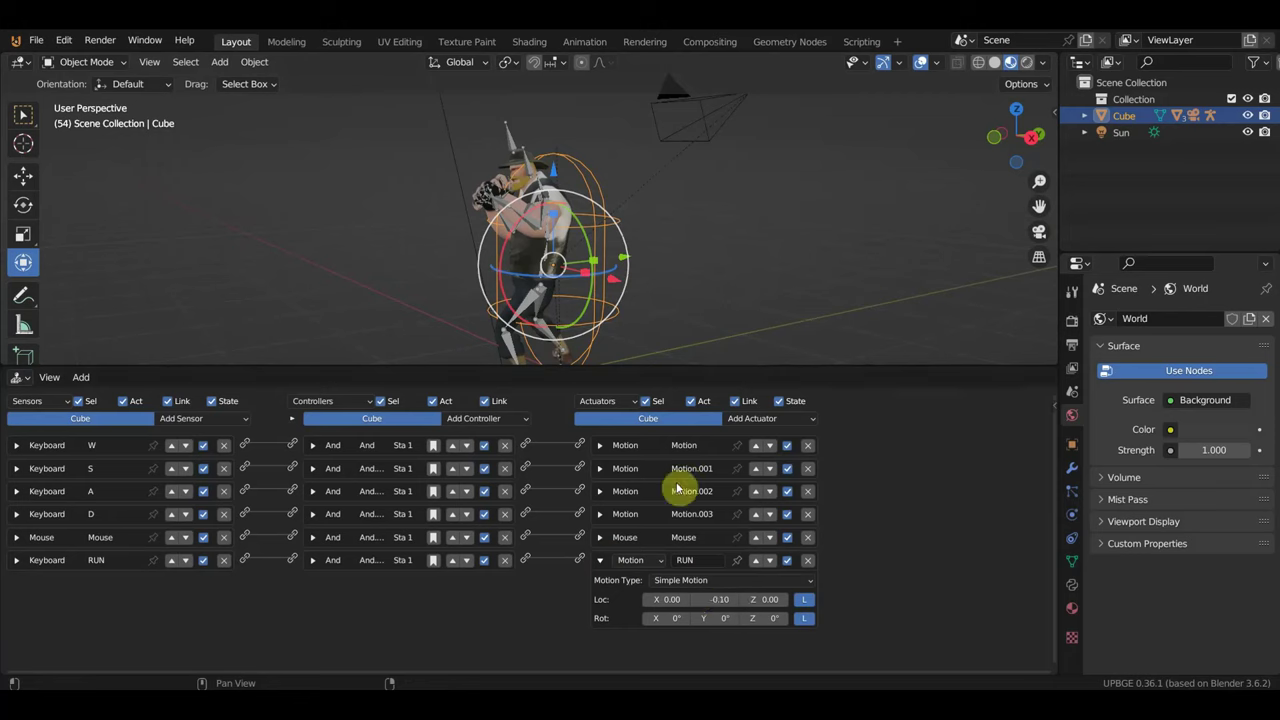
pyautogui.click(517, 150)
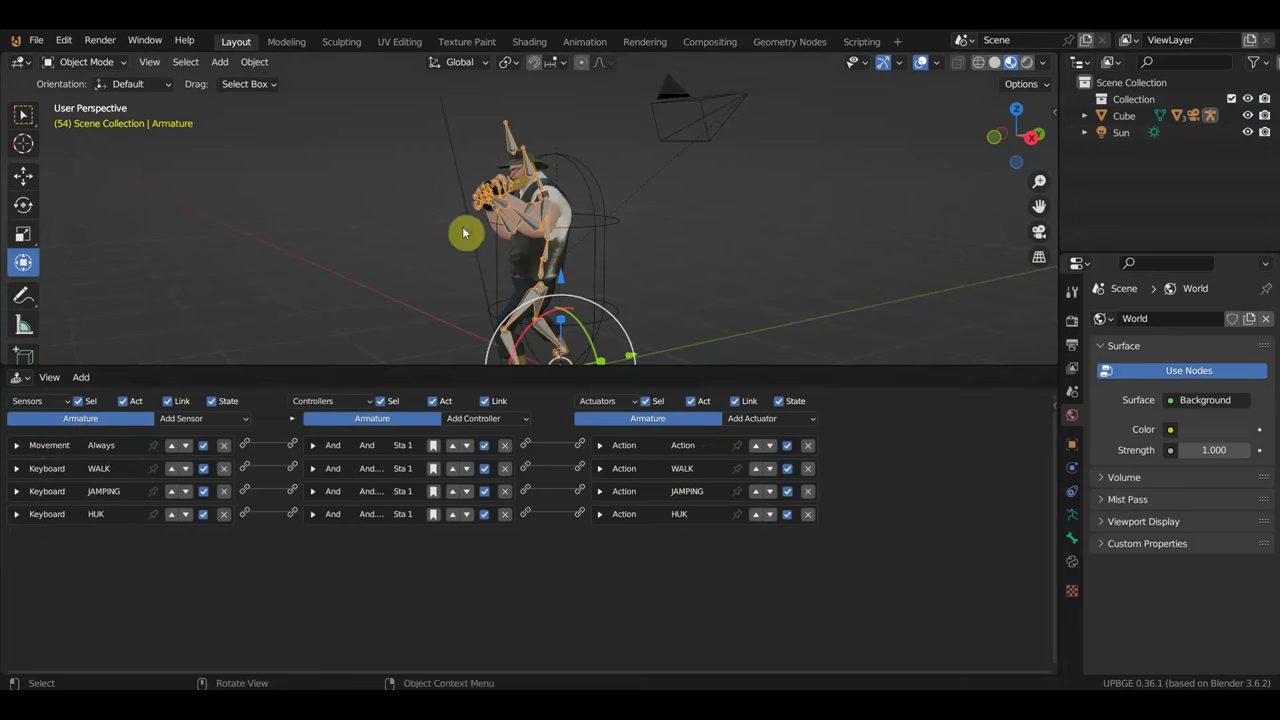
pyautogui.press('p')
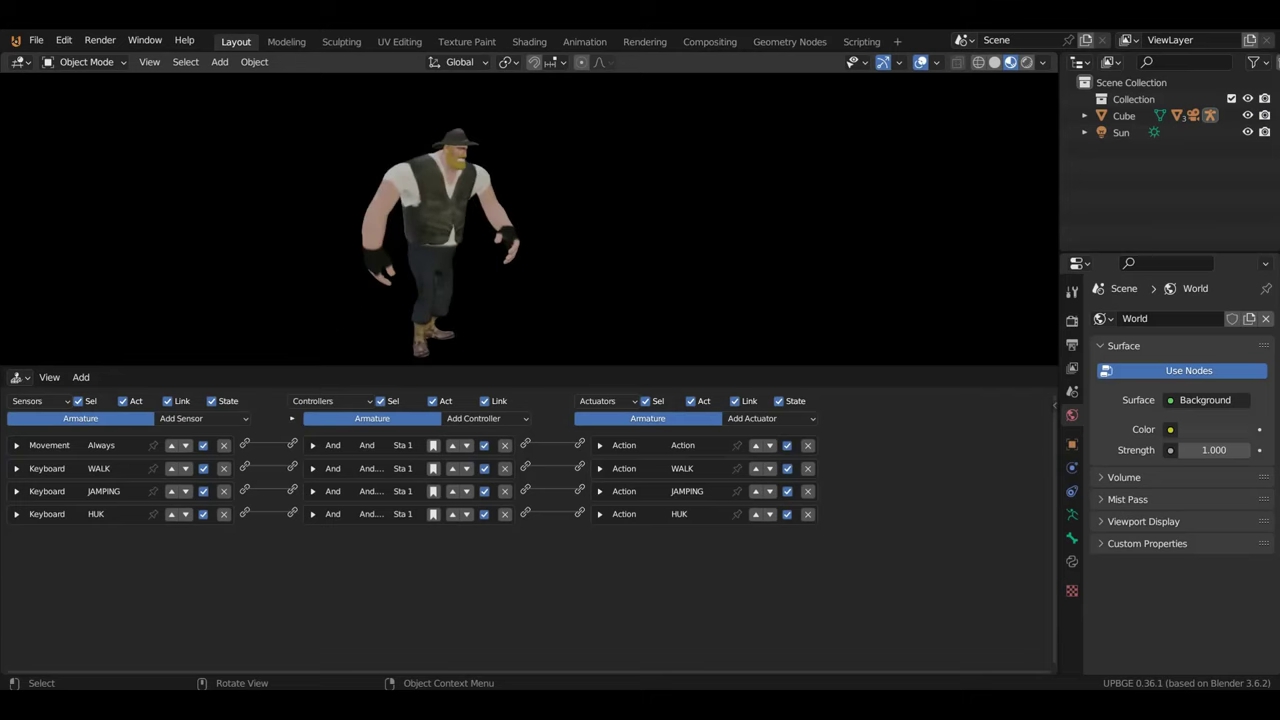
# - Turn on positive pulse for the Cube's W keyboard sensor and run the game with P
pyautogui.press('Escape')
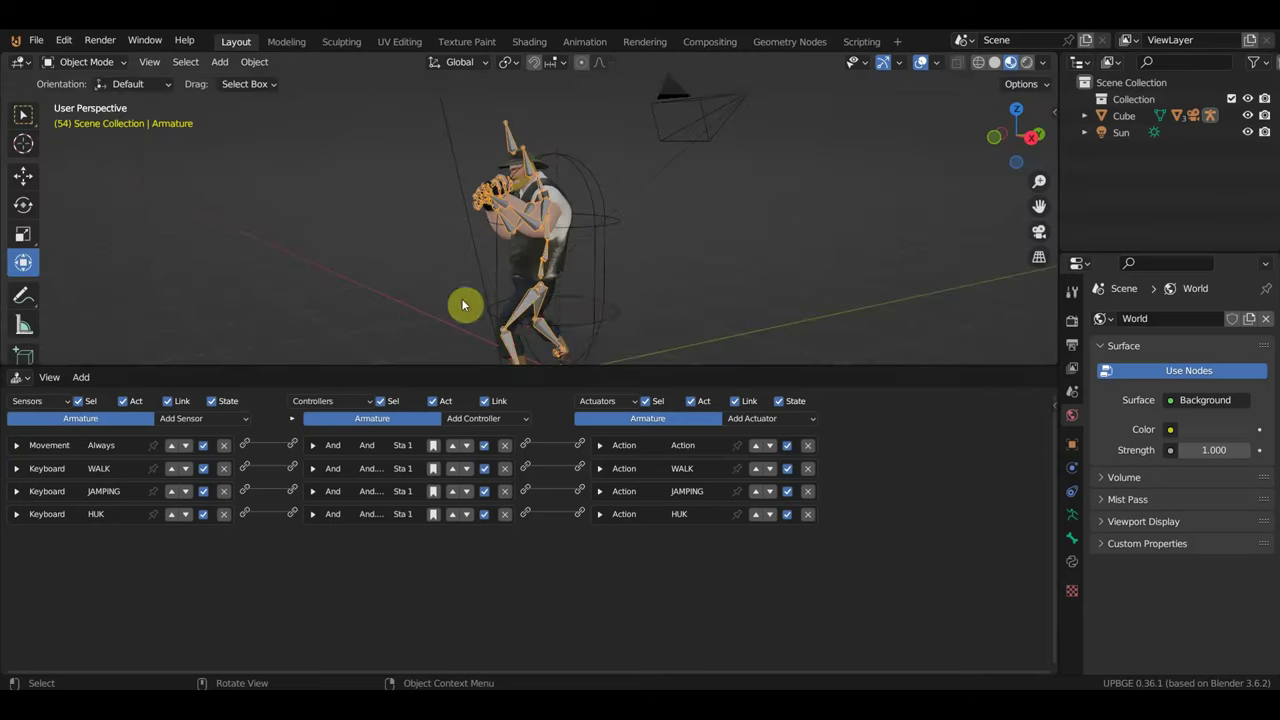
pyautogui.click(600, 185)
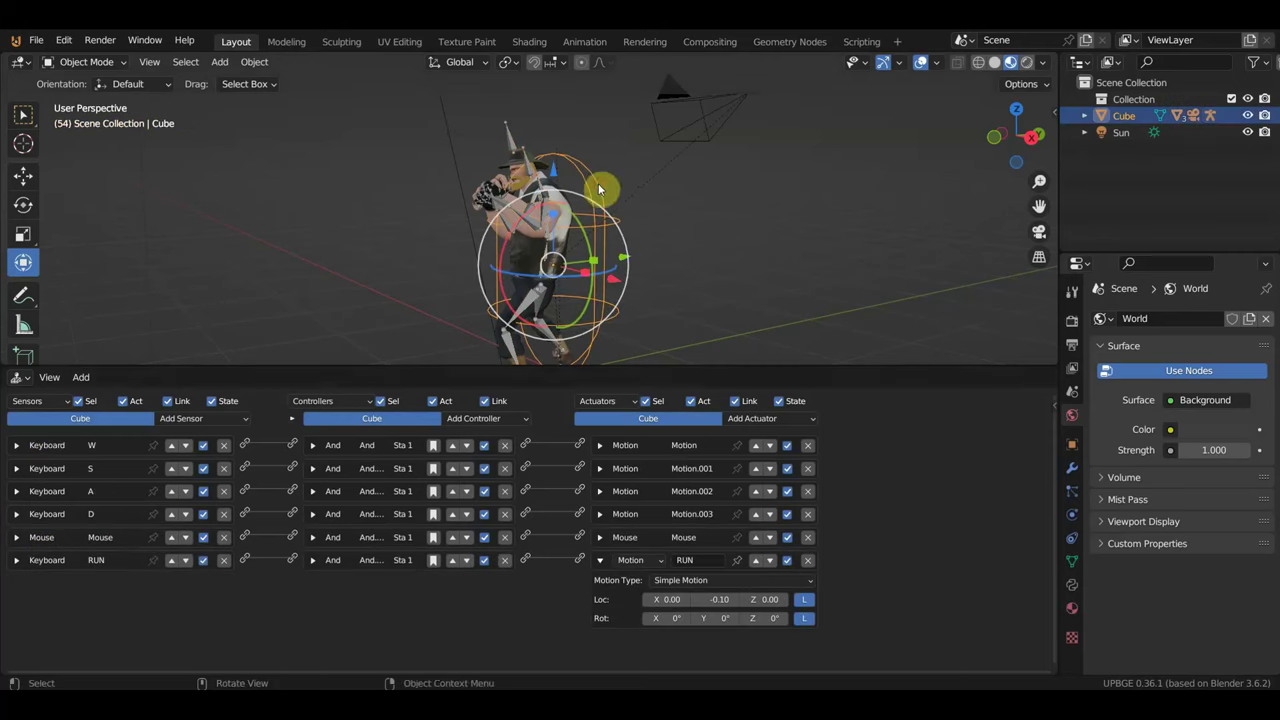
pyautogui.click(15, 446)
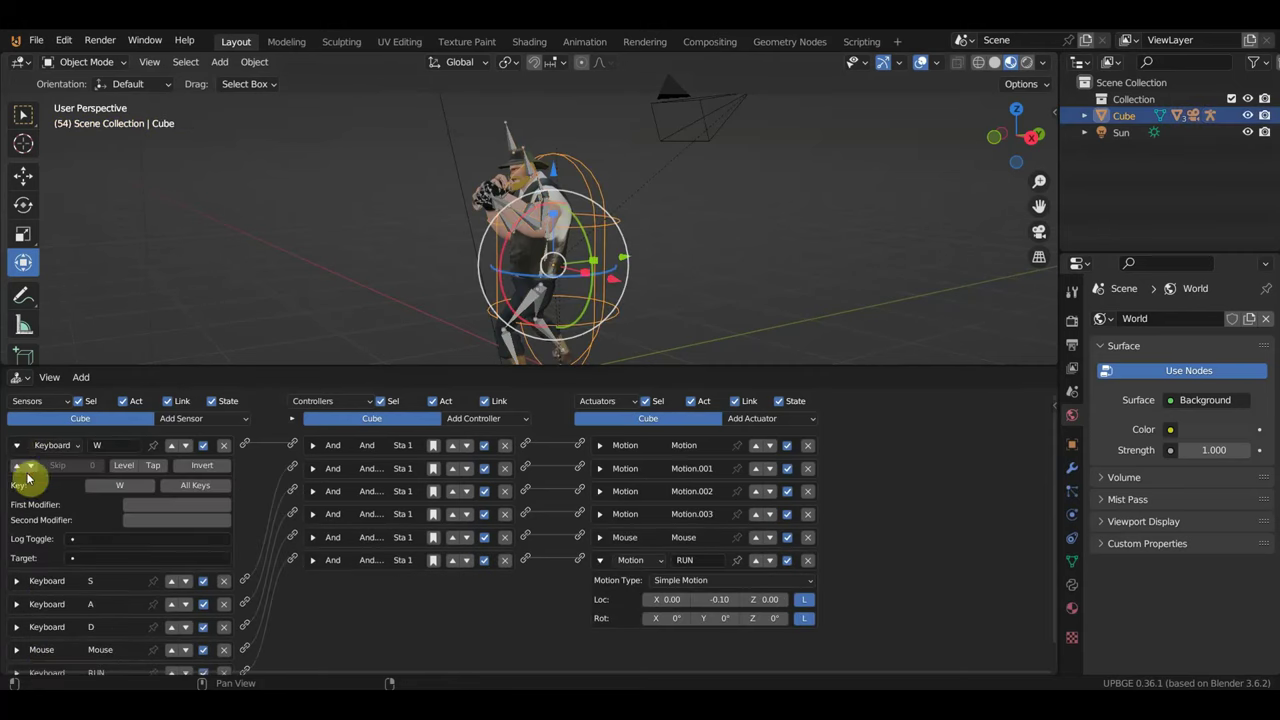
pyautogui.click(15, 468)
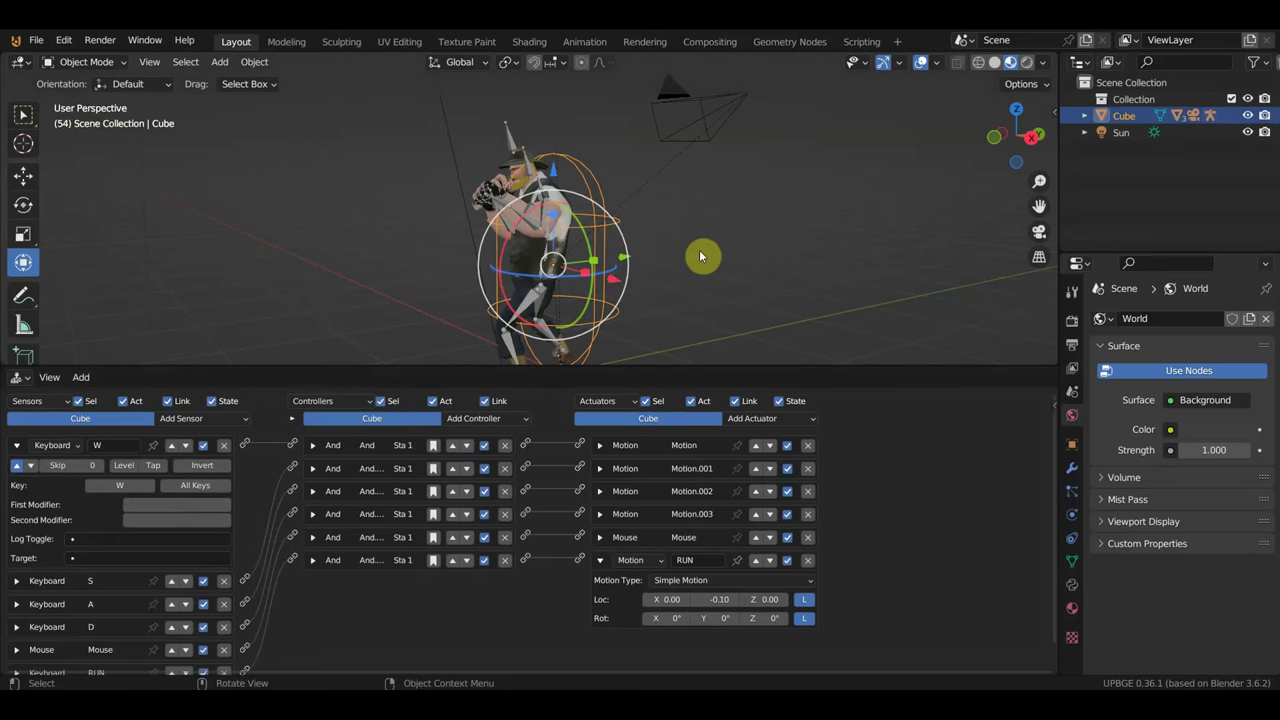
pyautogui.press('p')
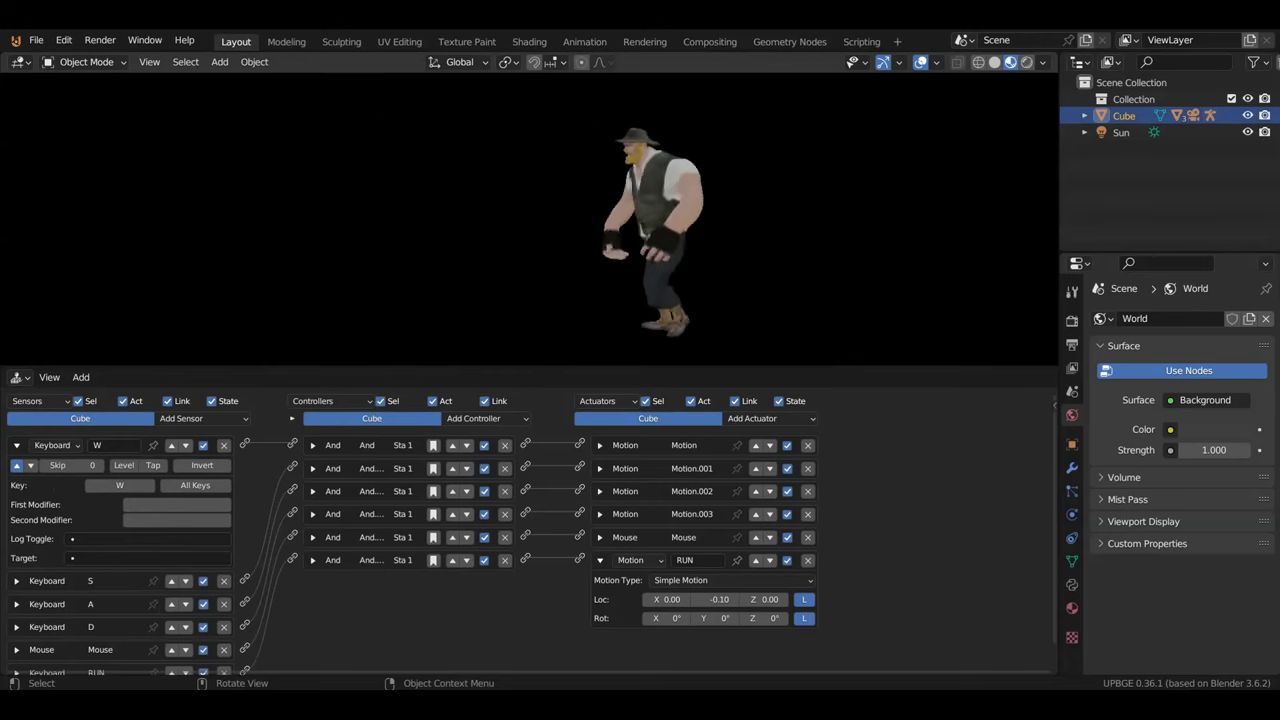
# - End the game and collapse the Cube's W sensor and RUN actuator panels
pyautogui.press('Escape')
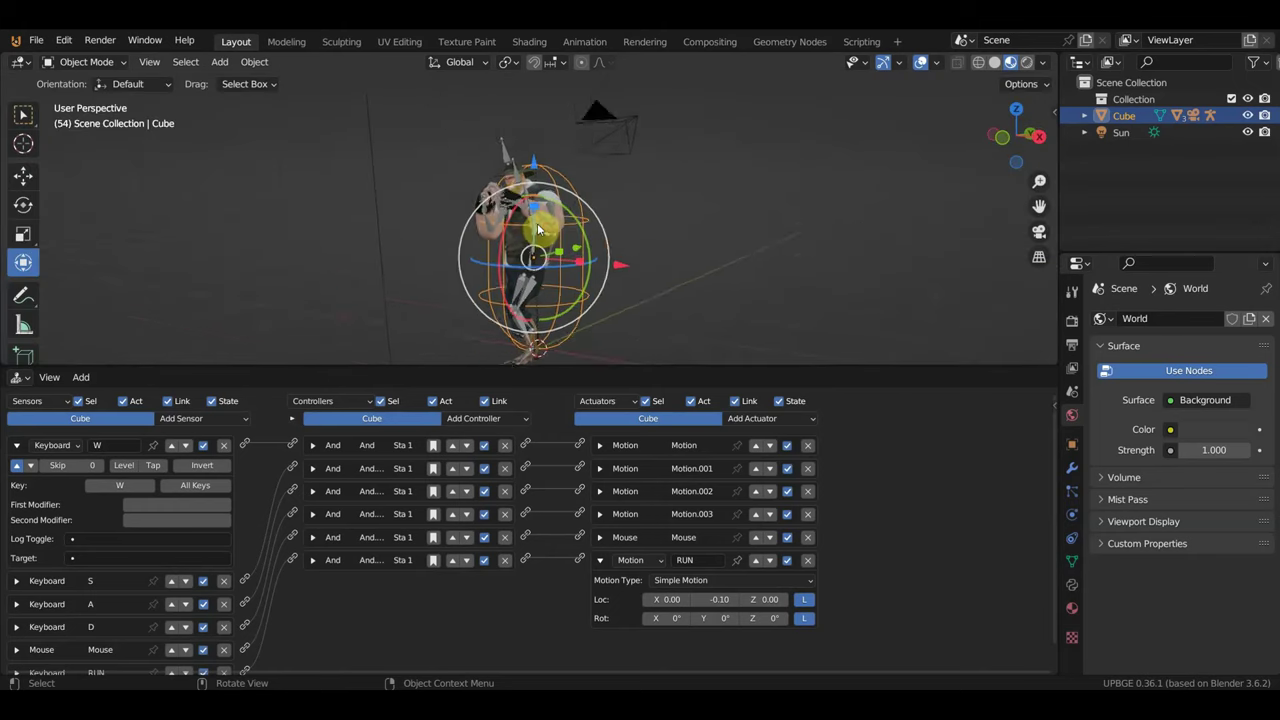
pyautogui.moveTo(537, 224)
pyautogui.mouseDown(button='middle')
pyautogui.moveTo(559, 183)
pyautogui.moveTo(606, 193)
pyautogui.mouseUp(button='middle')
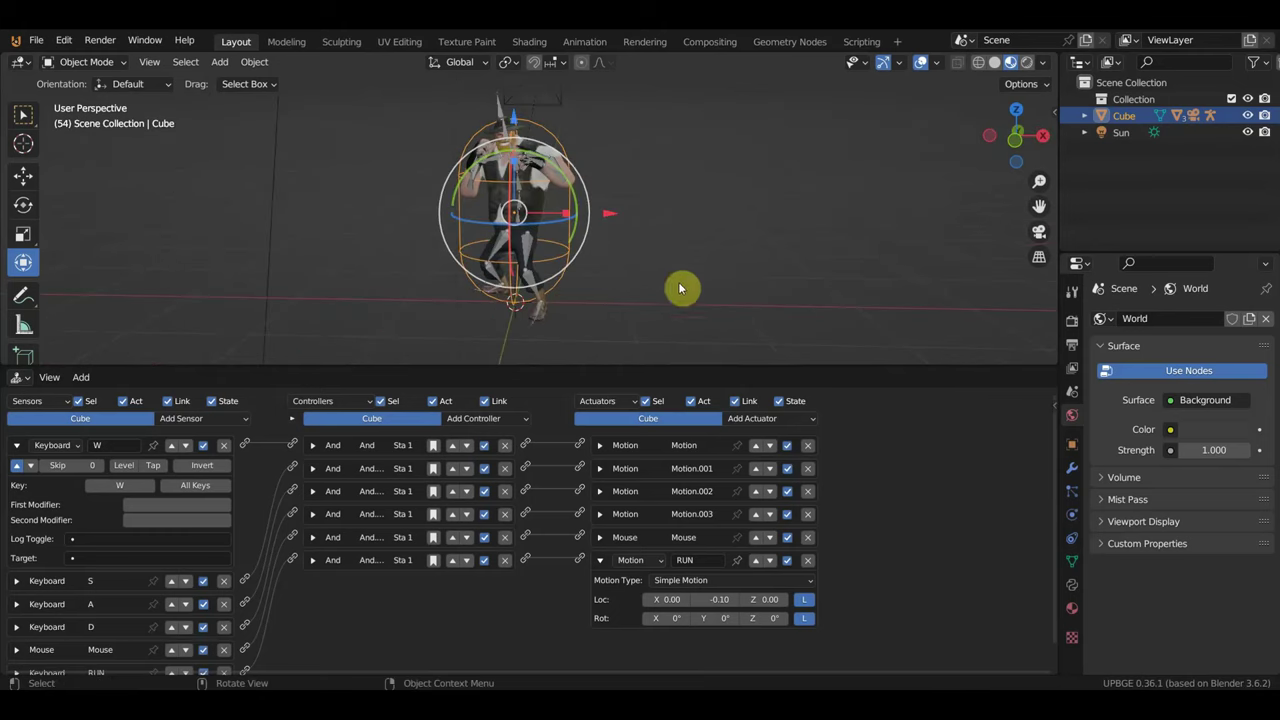
pyautogui.keyDown('ctrl'); pyautogui.scroll(2, 466, 468); pyautogui.keyUp('ctrl')
pyautogui.keyDown('ctrl'); pyautogui.scroll(-2, 389, 509); pyautogui.keyUp('ctrl')
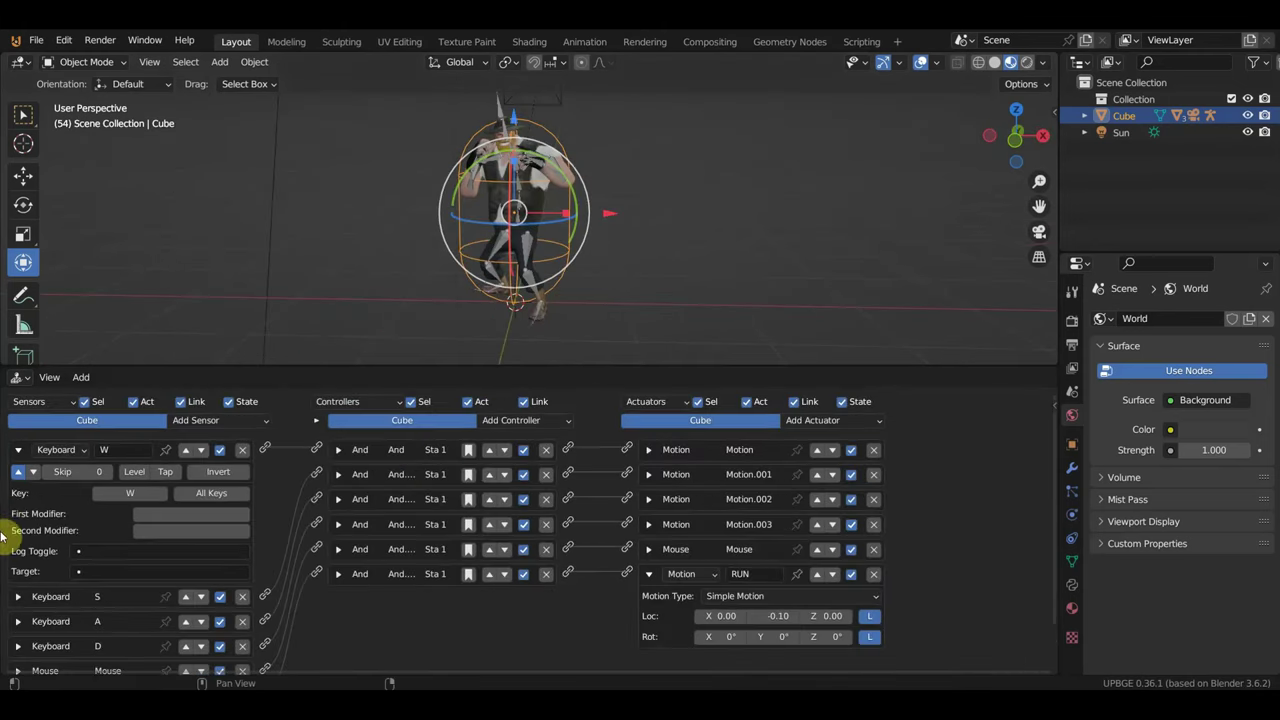
pyautogui.click(17, 450)
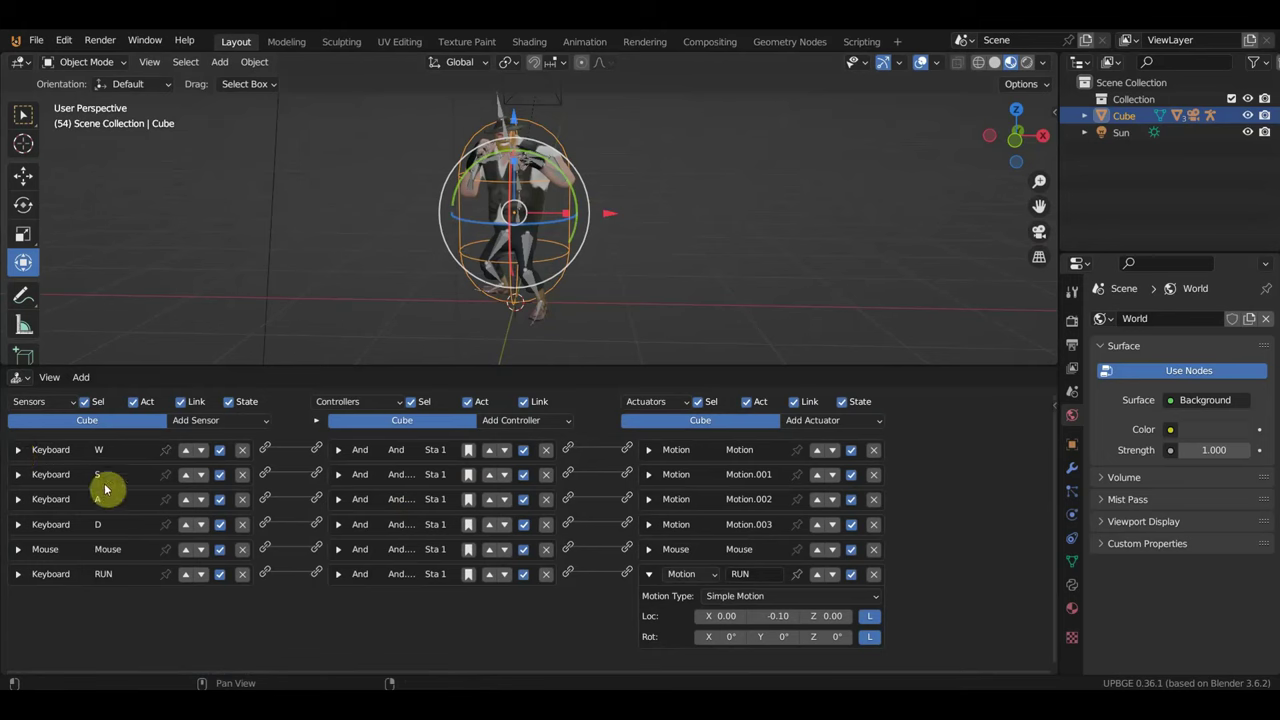
pyautogui.click(647, 574)
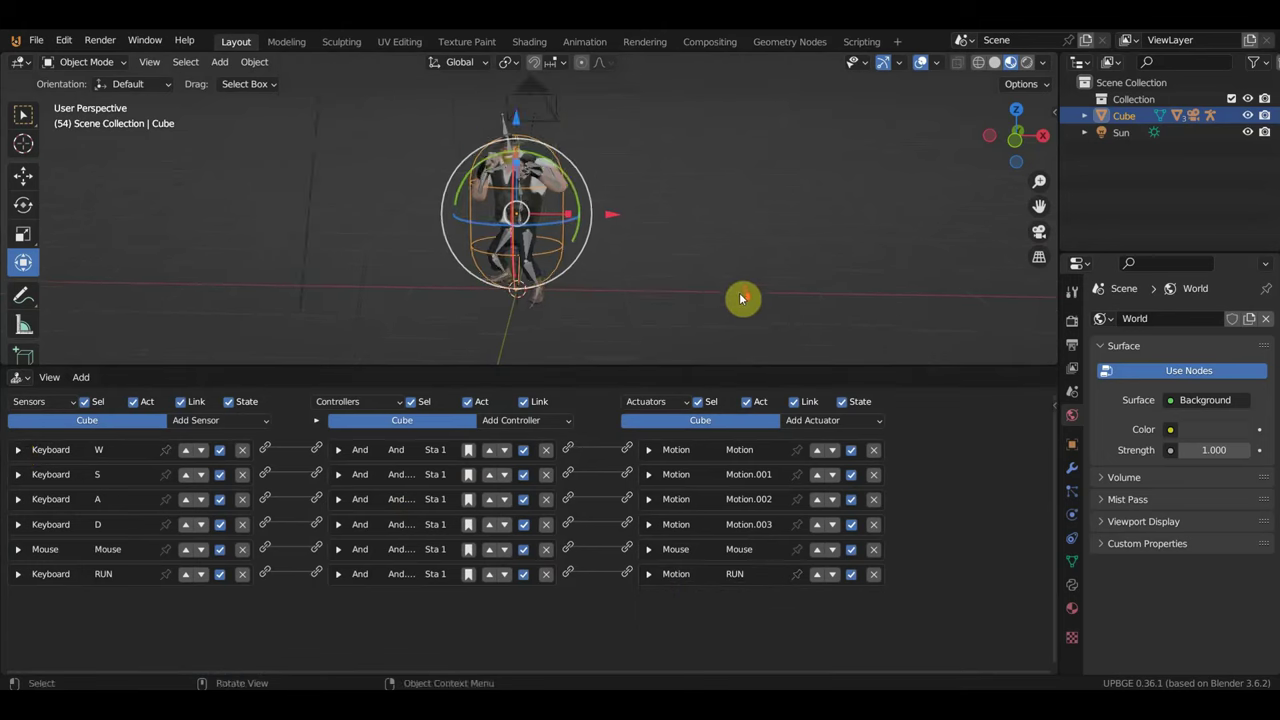
pyautogui.moveTo(740, 297)
pyautogui.mouseDown(button='middle')
pyautogui.moveTo(784, 310)
pyautogui.moveTo(616, 293)
pyautogui.moveTo(618, 281)
pyautogui.mouseUp(button='middle')
pyautogui.scroll(-5, 618, 281)
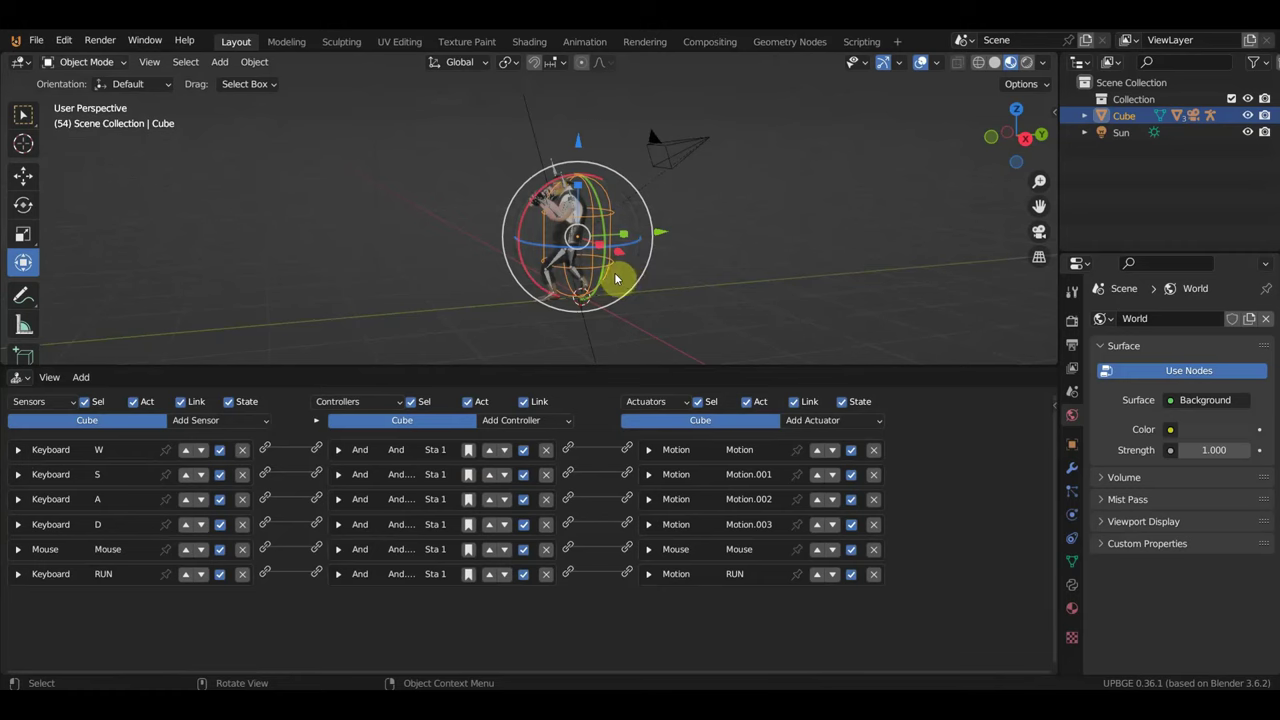
# - Save the project as МАСТЕРСОН для игры.blend via File > Save and dismiss the notification
pyautogui.click(36, 42)
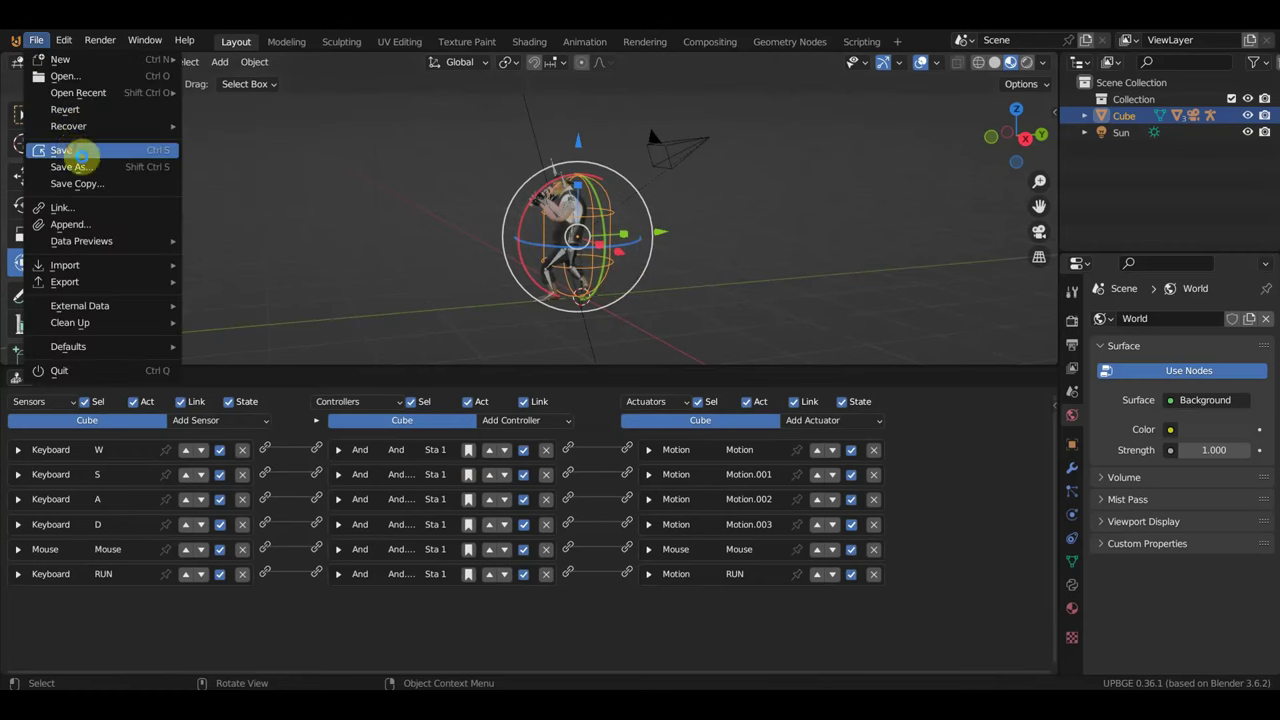
pyautogui.click(84, 151)
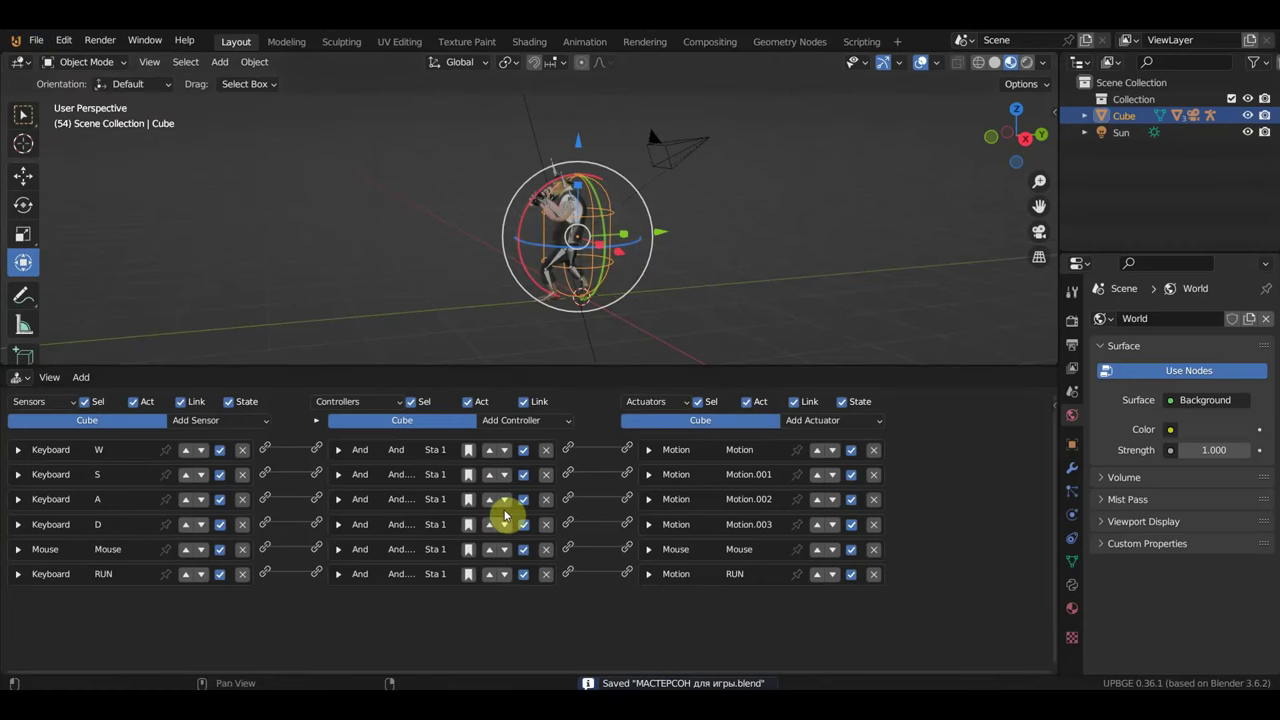
pyautogui.moveTo(674, 323); pyautogui.dragTo(648, 323, button='middle')
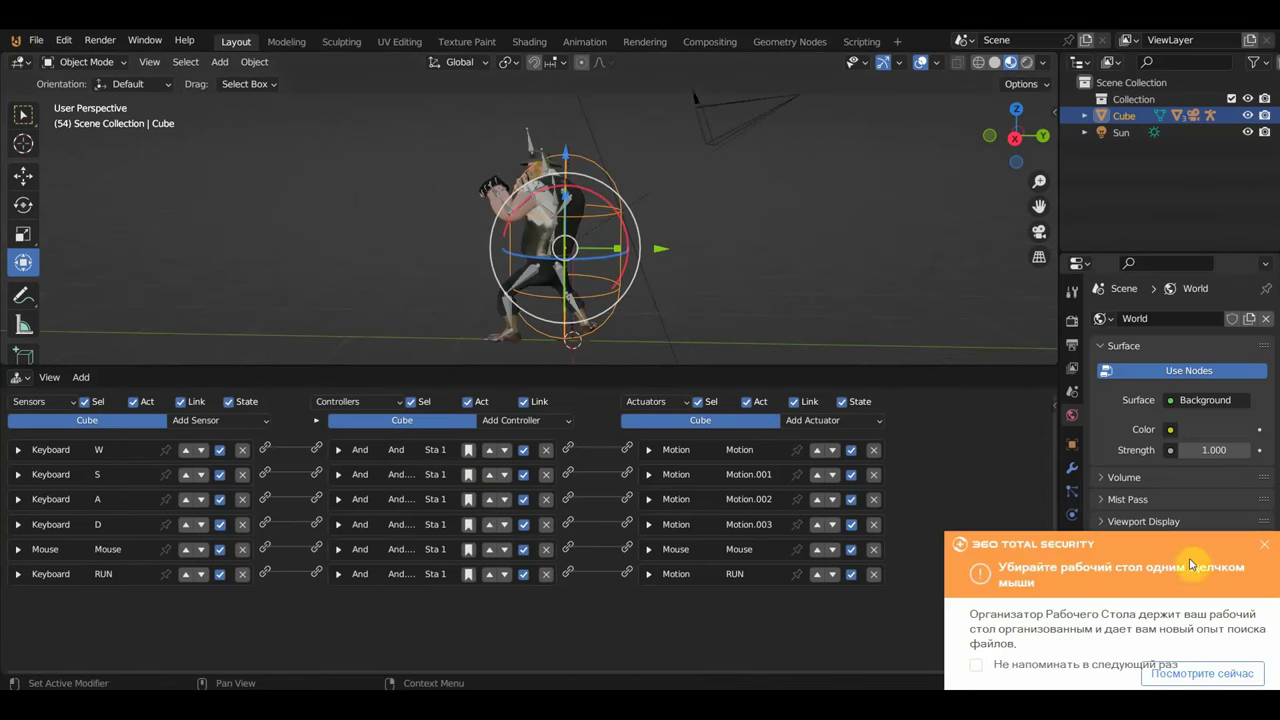
pyautogui.click(1262, 543)
pyautogui.moveTo(903, 435)
pyautogui.mouseDown(button='middle')
pyautogui.moveTo(823, 297)
pyautogui.moveTo(744, 305)
pyautogui.mouseUp(button='middle')
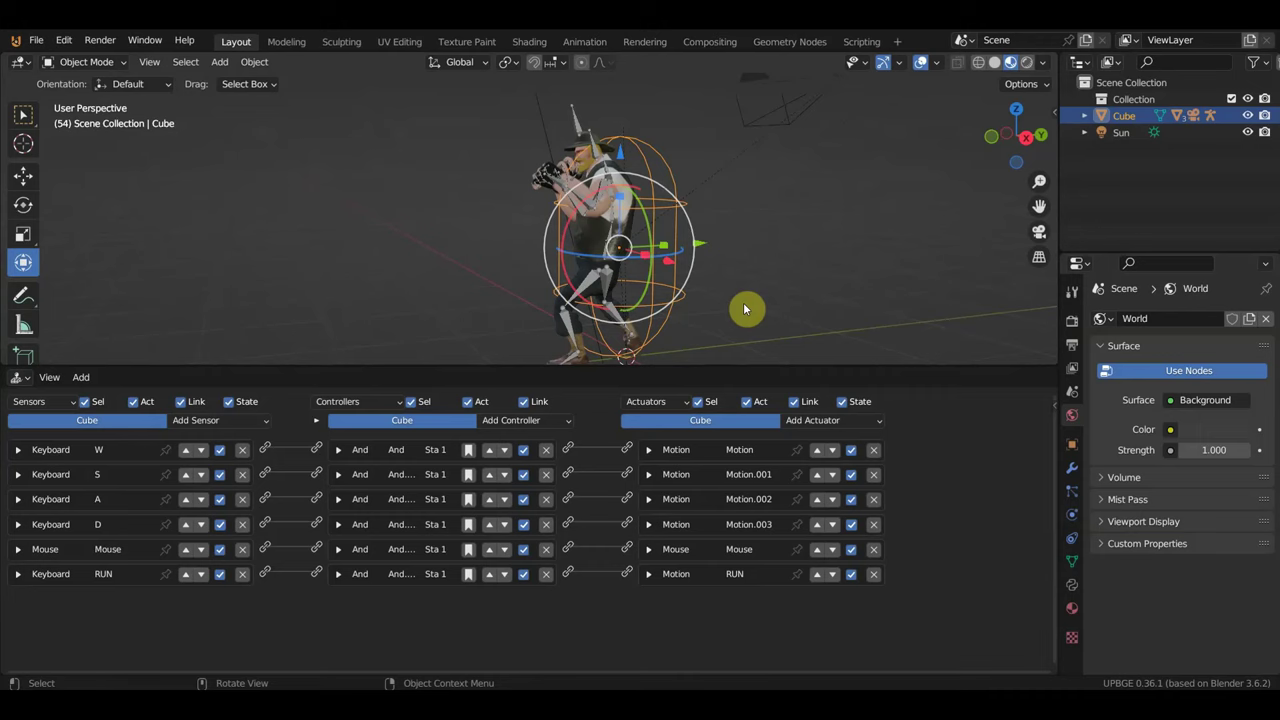
pyautogui.moveTo(744, 303)
pyautogui.mouseDown(button='middle')
pyautogui.moveTo(873, 303)
pyautogui.moveTo(726, 300)
pyautogui.moveTo(926, 306)
pyautogui.moveTo(685, 297)
pyautogui.mouseUp(button='middle')
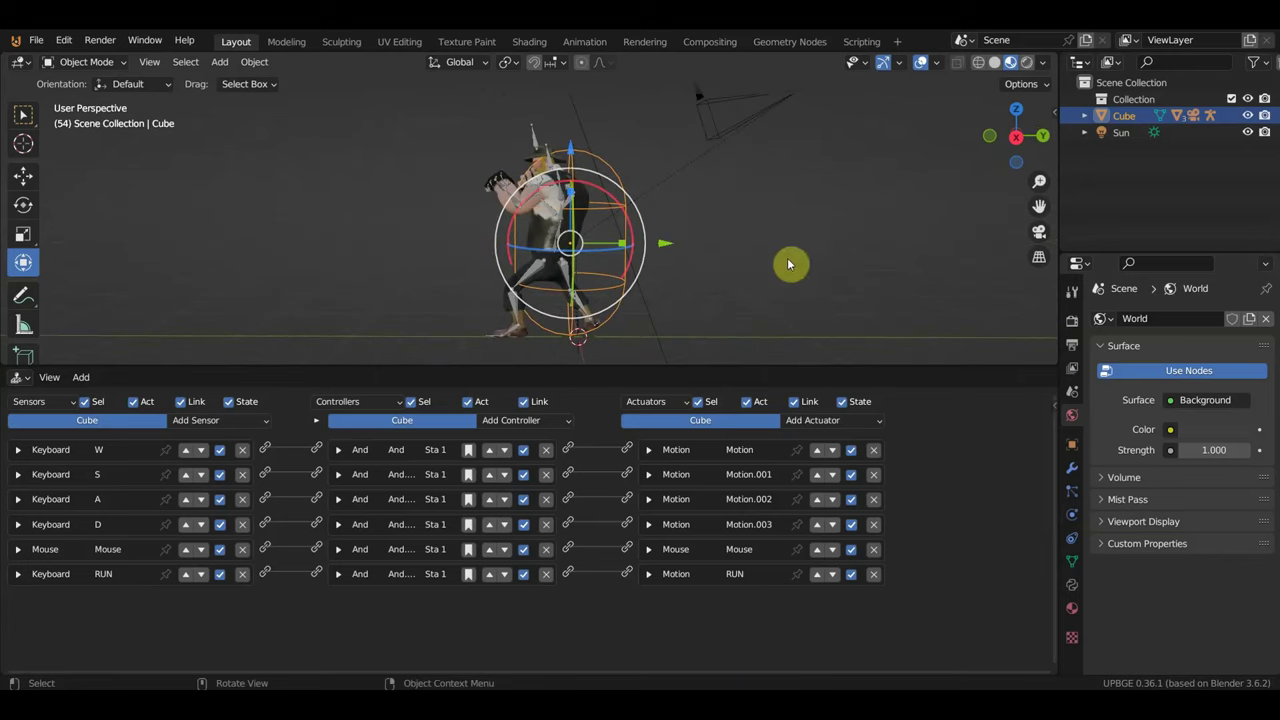
# - Start the game with P and walk the cowboy away from the camera with W
pyautogui.press('w')
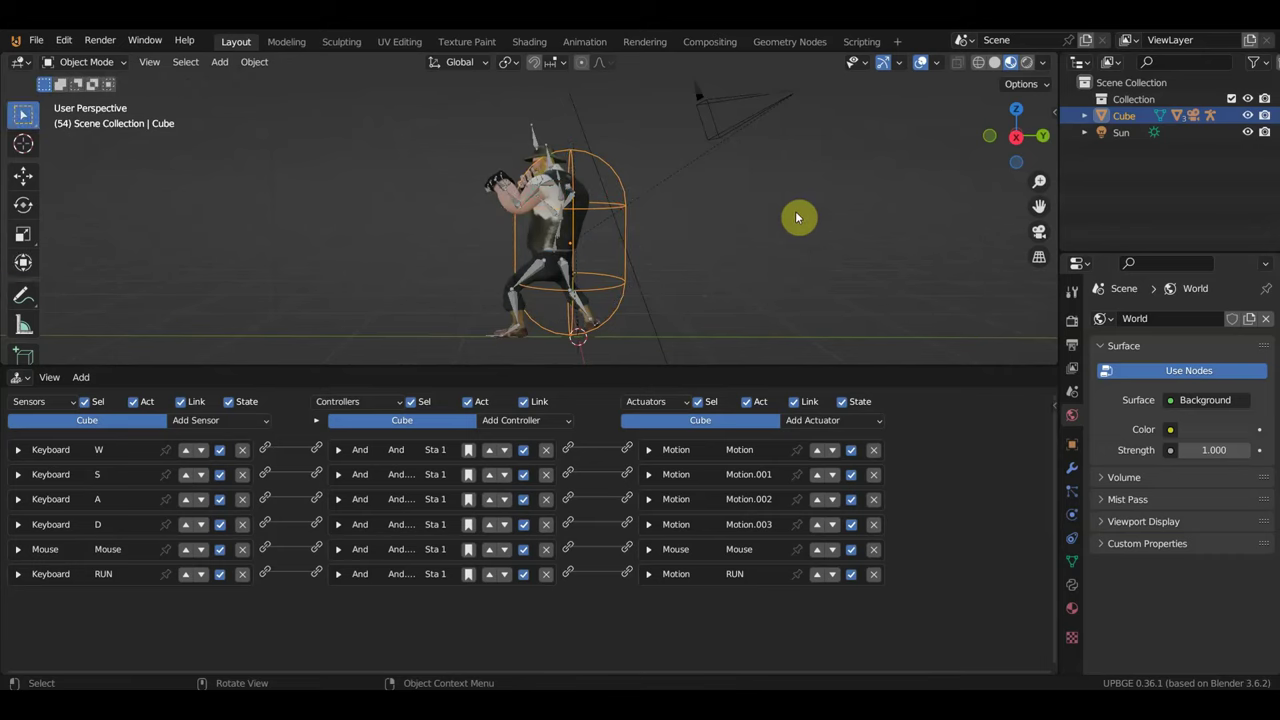
pyautogui.press('p')
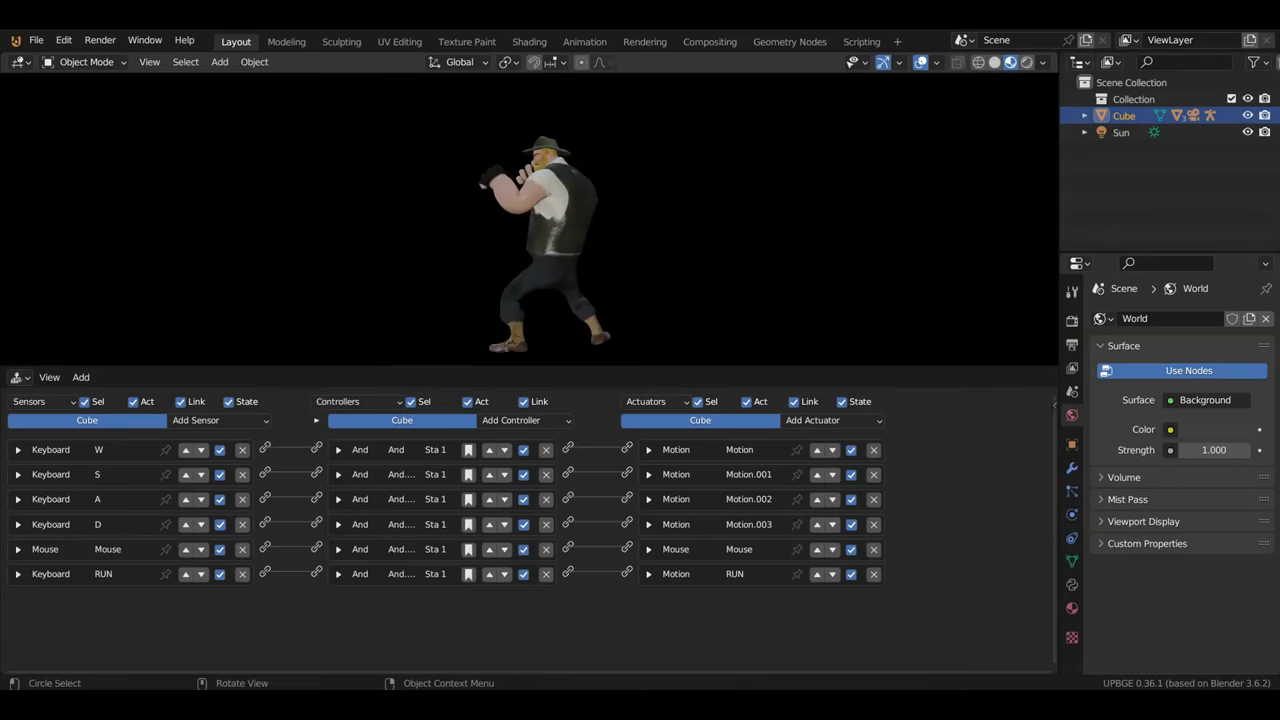
pyautogui.press('w')
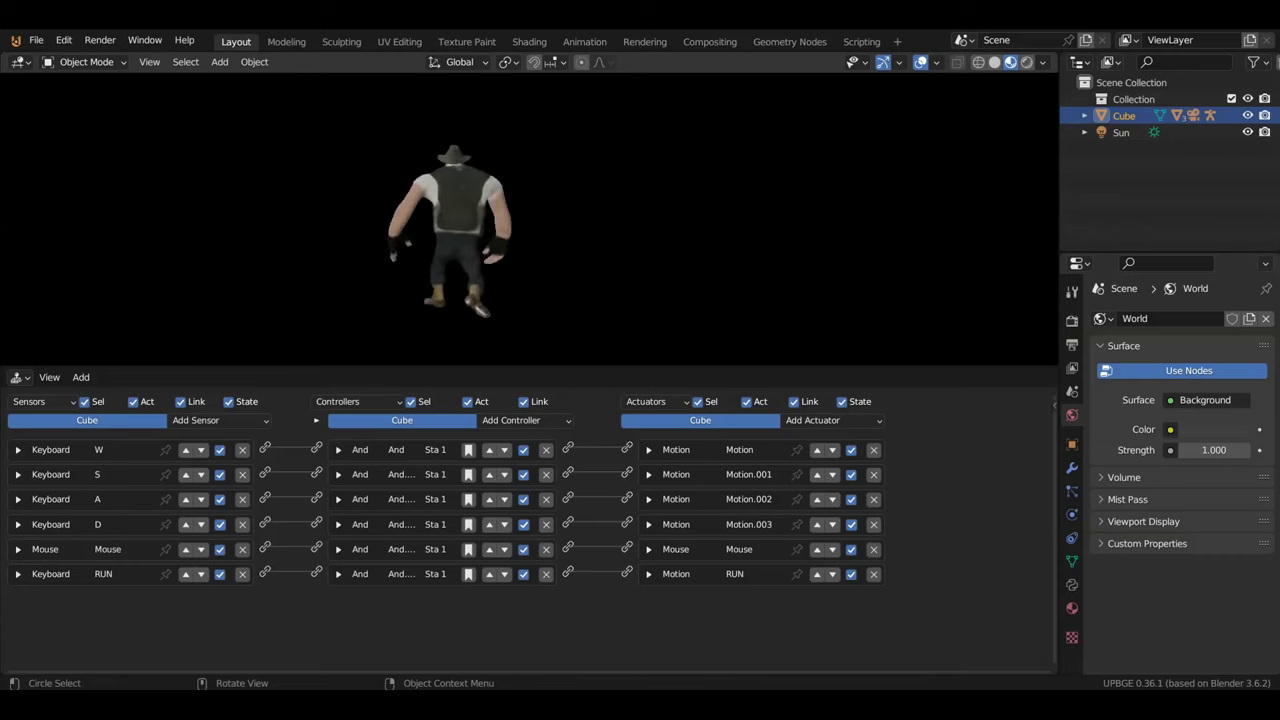
pyautogui.press('w')
pyautogui.press('w')
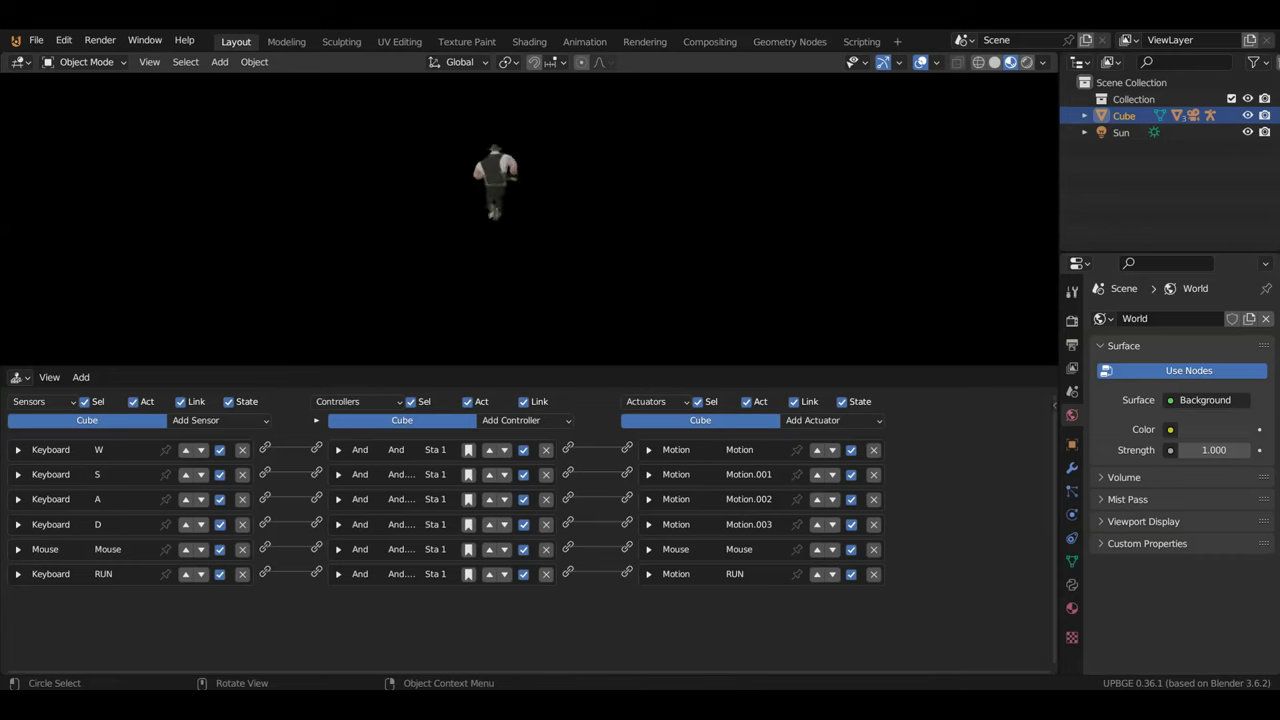
# - Run the cowboy right, left and back toward the camera using D, A and S
pyautogui.press('d')
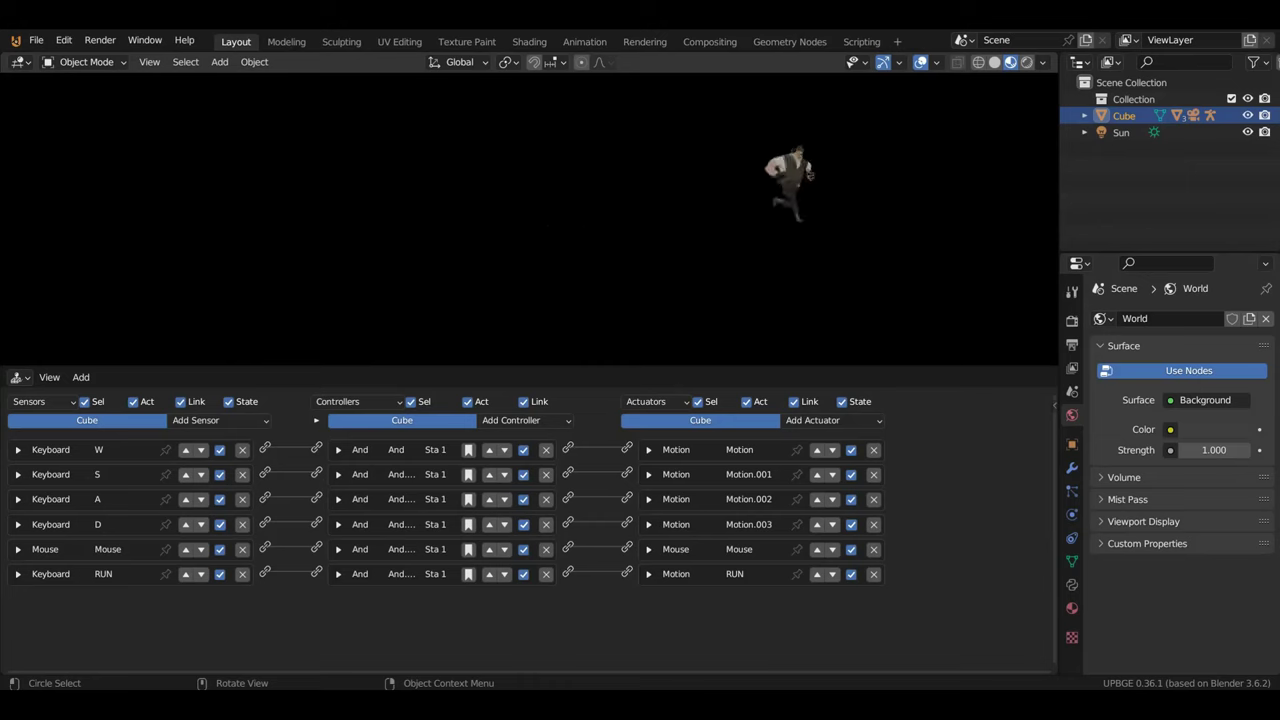
pyautogui.press('s')
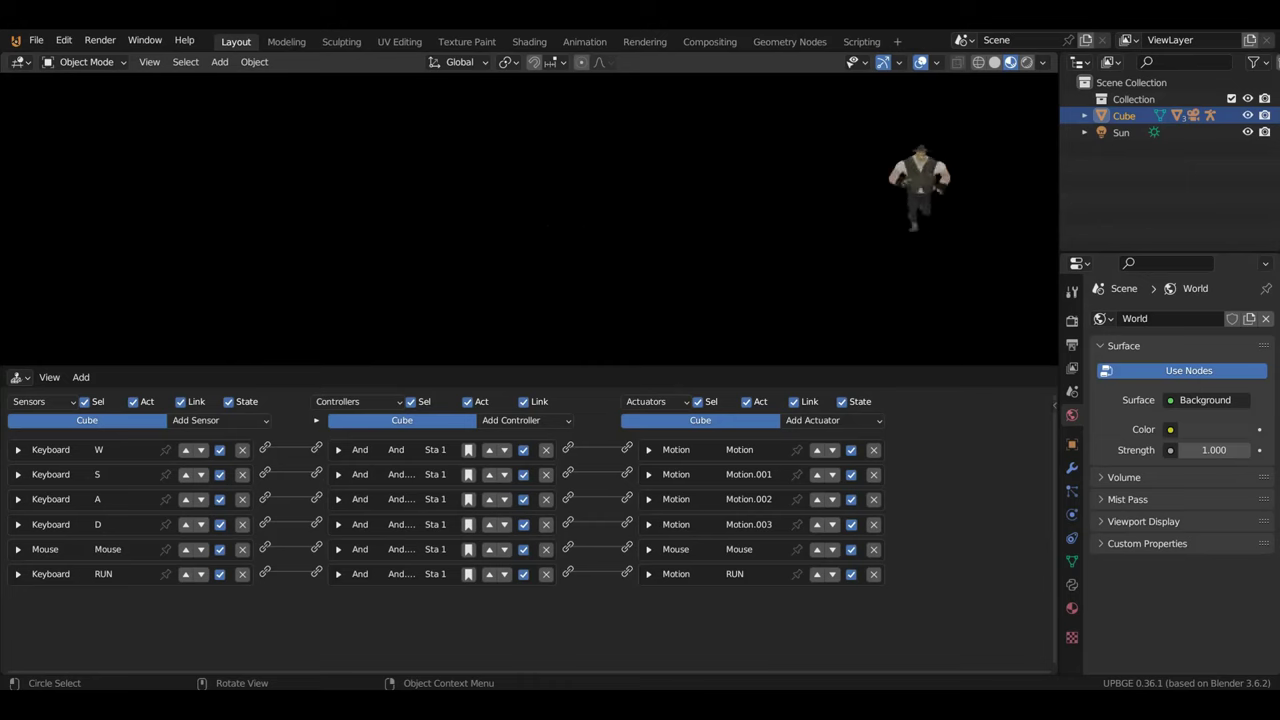
pyautogui.press('a')
pyautogui.press('d')
pyautogui.press('a')
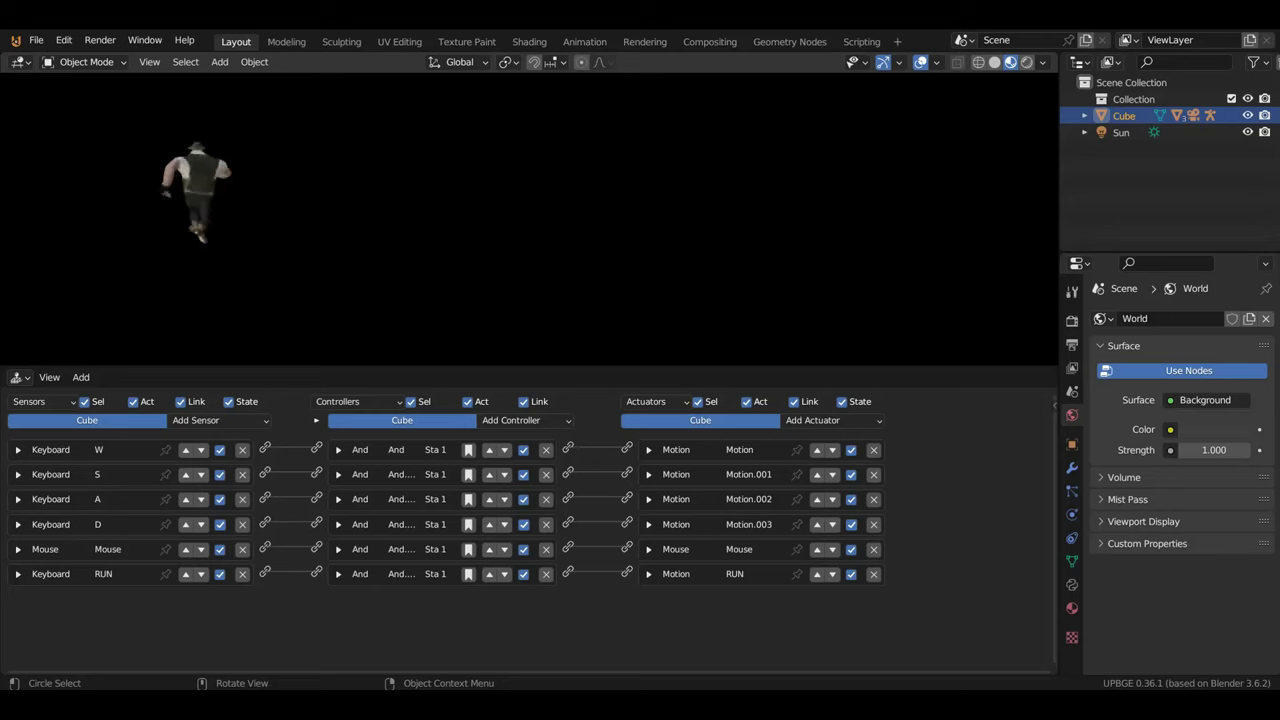
pyautogui.press('d')
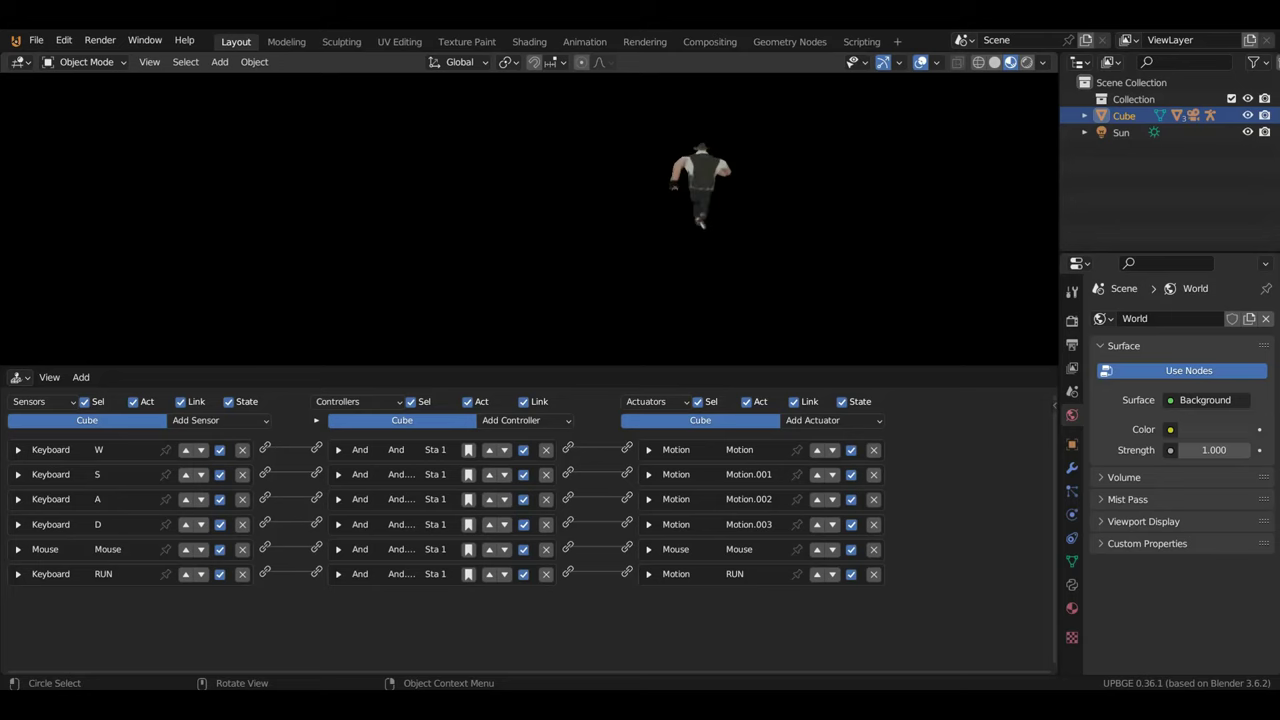
pyautogui.press('a')
pyautogui.press('s')
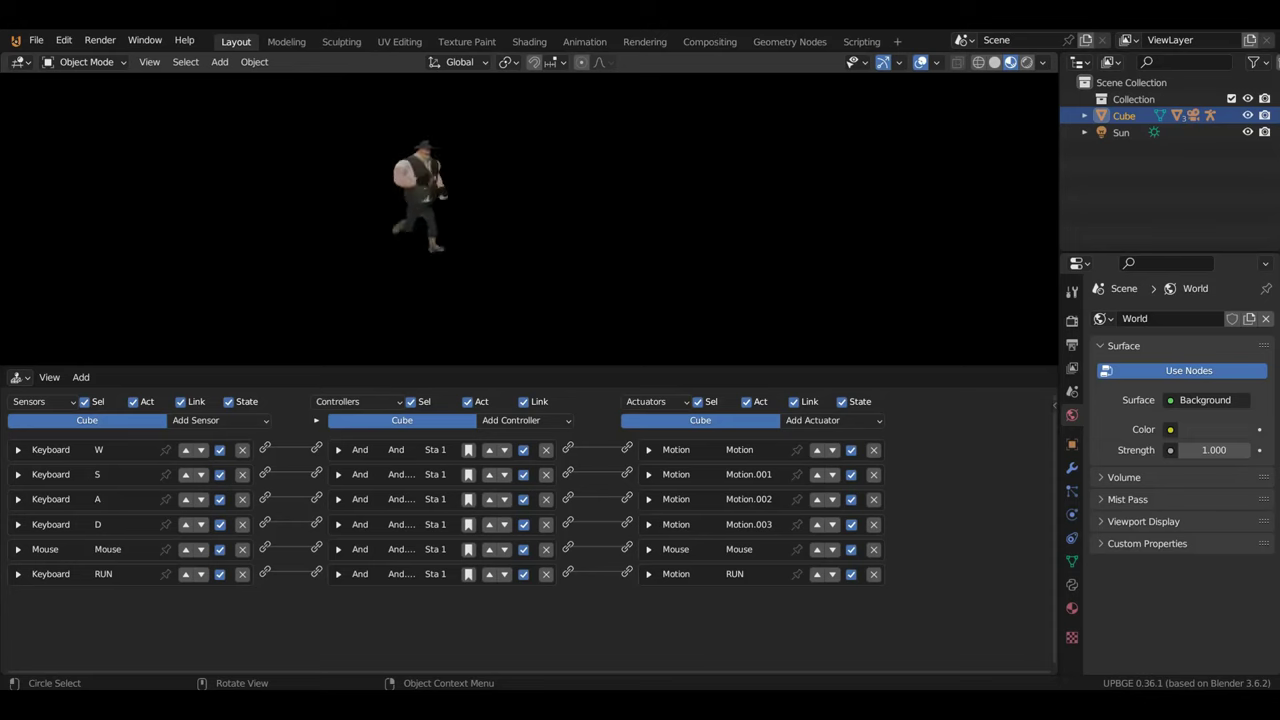